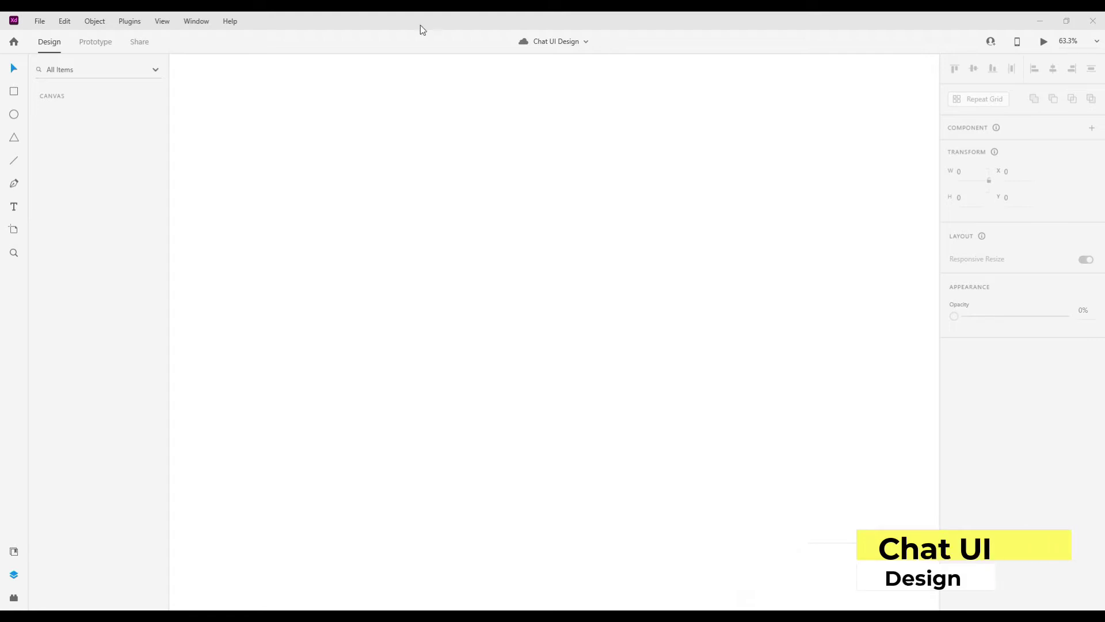
Step: Add an iPhone 12, 12 Pro (390 × 844) artboard and move it up and left
key("a")
scroll(965, 299, "down", 4)
scroll(973, 230, "up", 4)
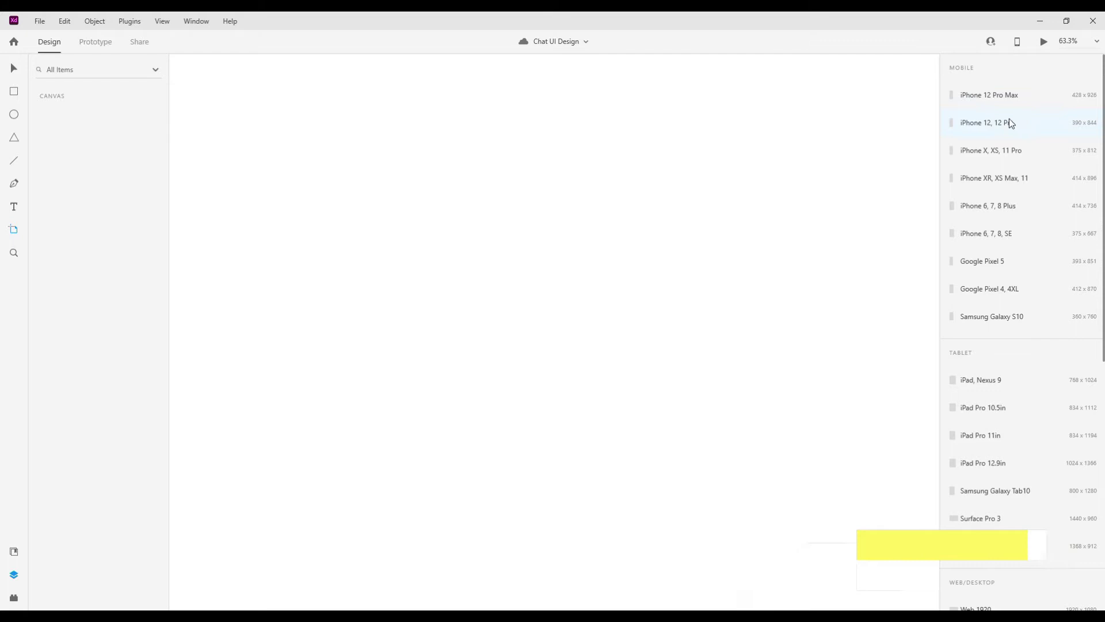
left_click(1010, 122)
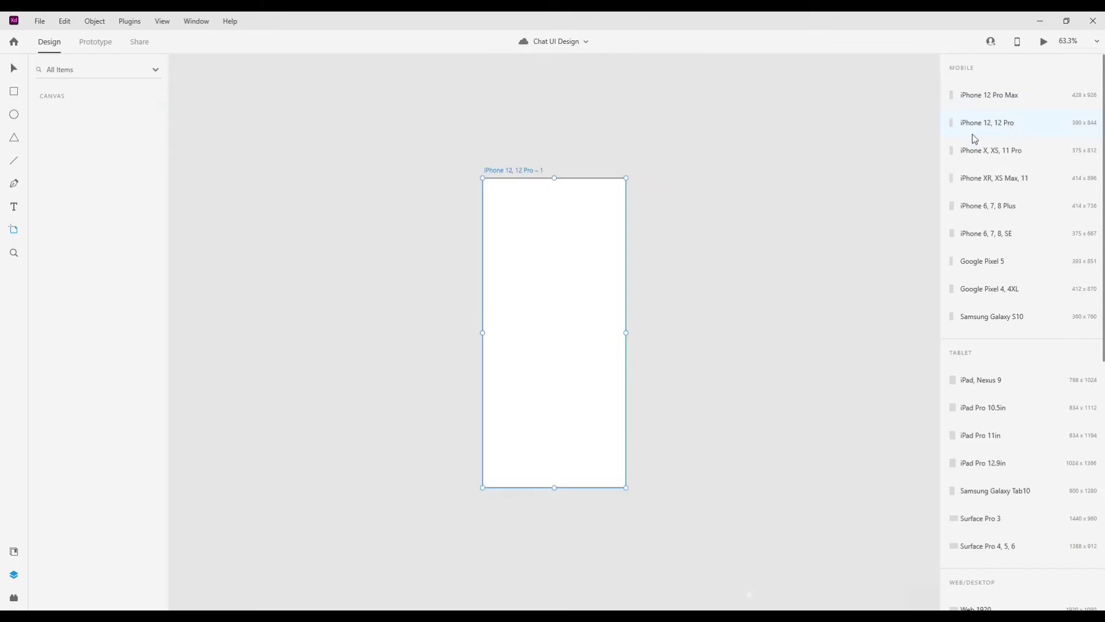
left_click(7, 69)
left_click_drag(493, 169, 407, 157)
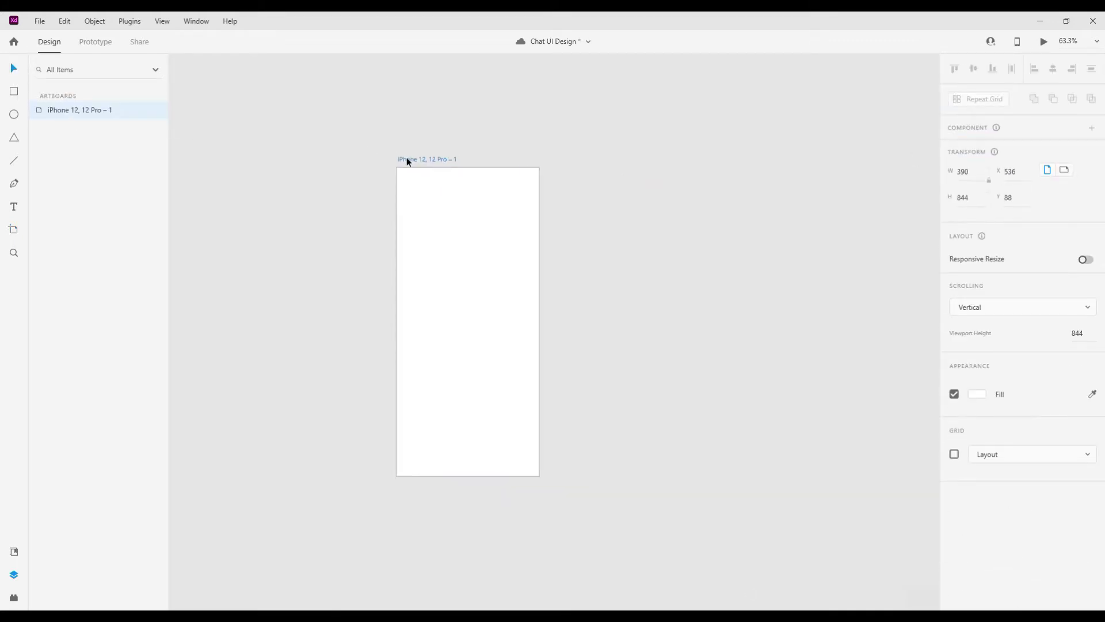
Step: Rename the new artboard to Chat
scroll(431, 209, "up", 2)
scroll(459, 233, "up", 1)
double_click(378, 139)
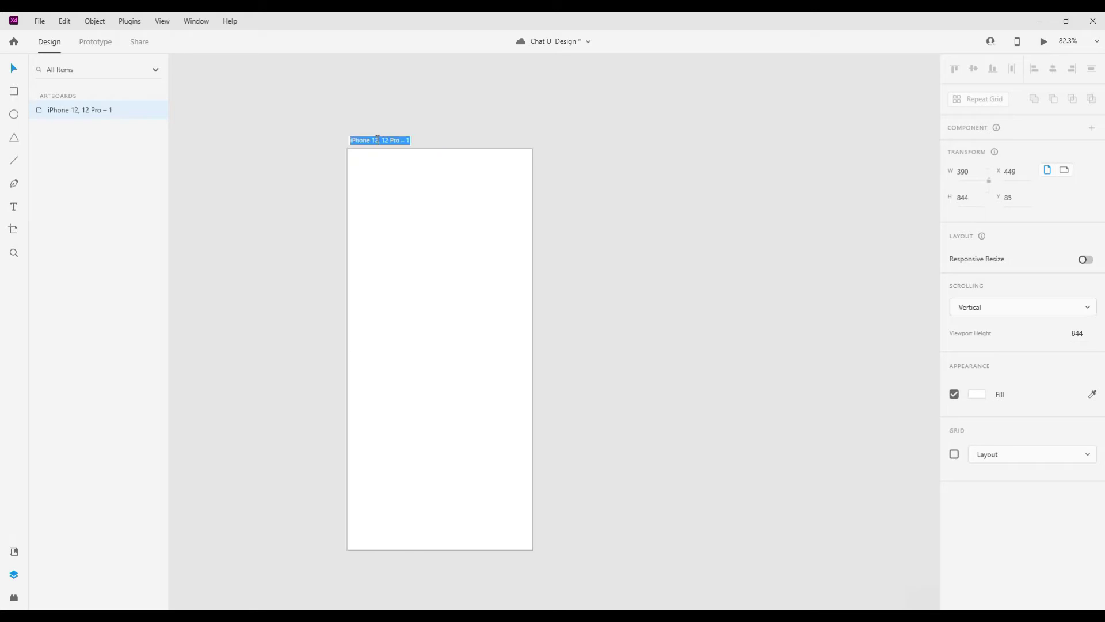
type("dhat")
key("Return")
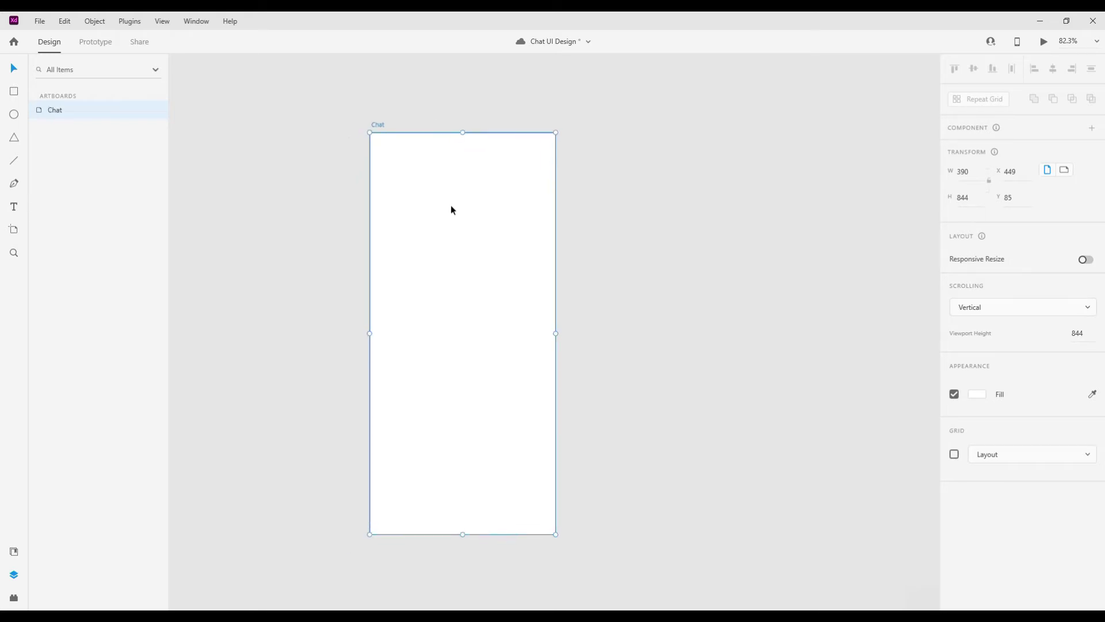
left_click(663, 207)
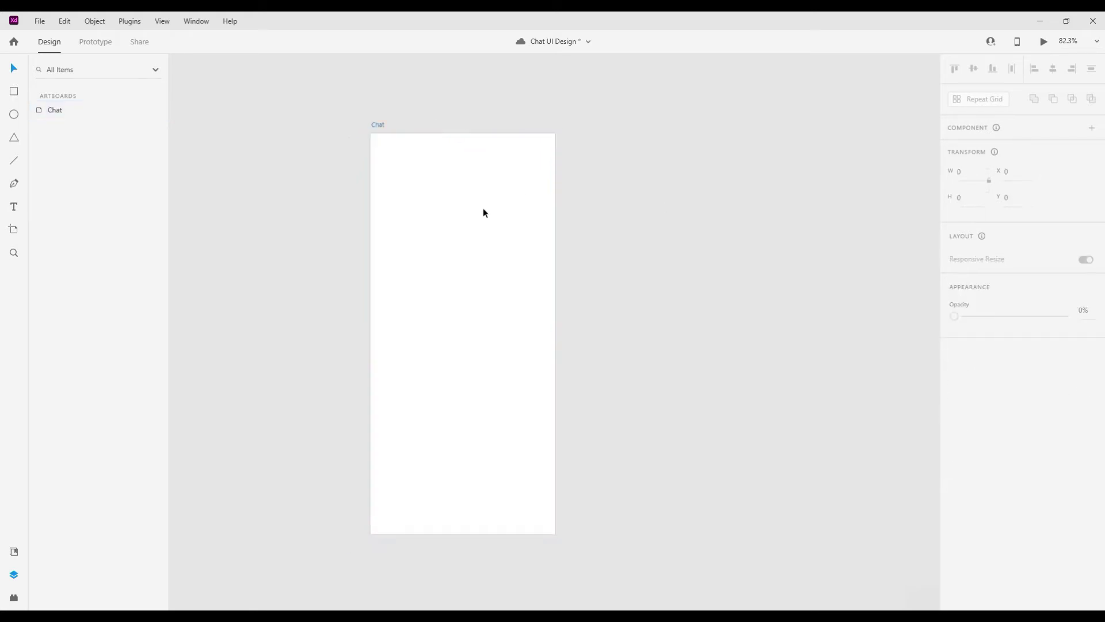
Step: Draw a borderless 390 × 295 header rectangle across the artboard top, filled blue #0D25FF
left_click_drag(371, 134, 555, 272)
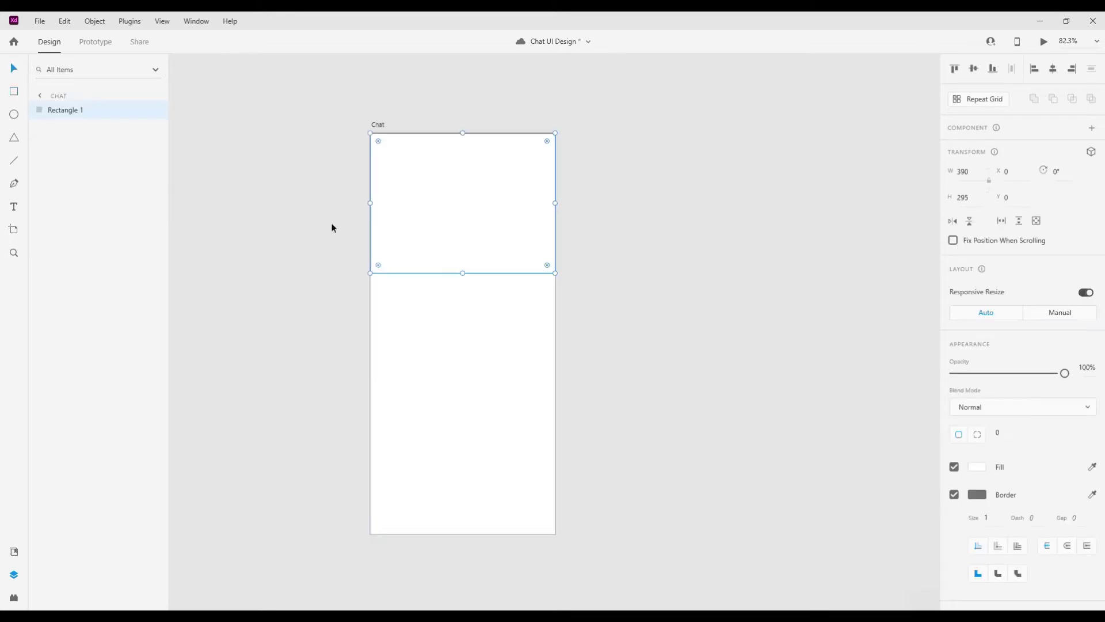
left_click(954, 494)
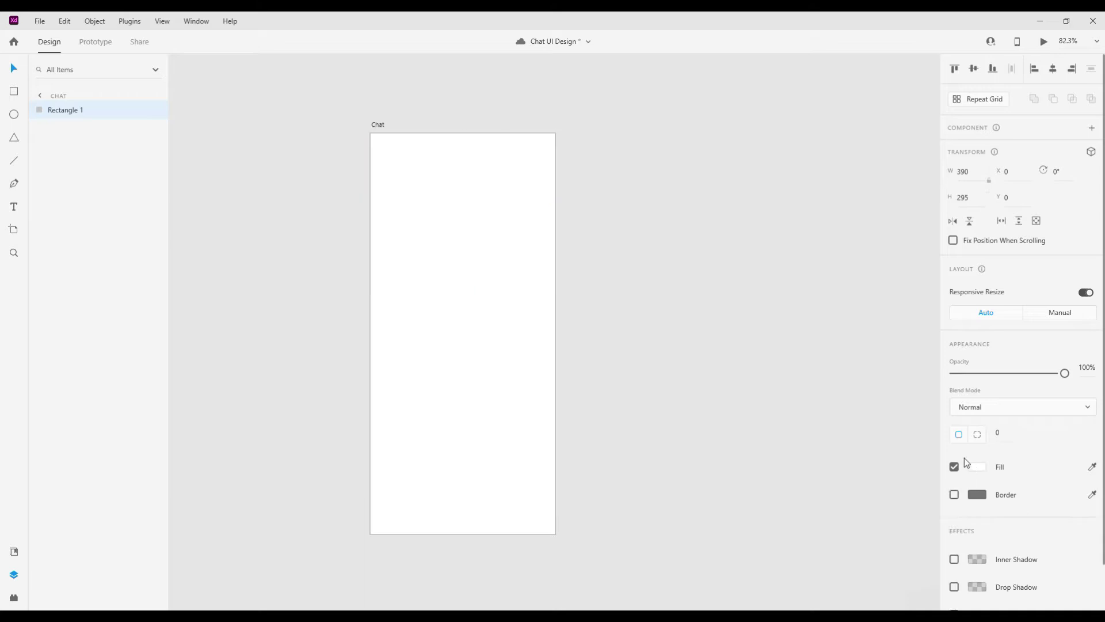
left_click(977, 467)
left_click(918, 431)
mouse_move(895, 421)
left_mouse_down()
mouse_move(903, 412)
mouse_move(919, 432)
mouse_move(900, 395)
left_mouse_up()
left_click(779, 292)
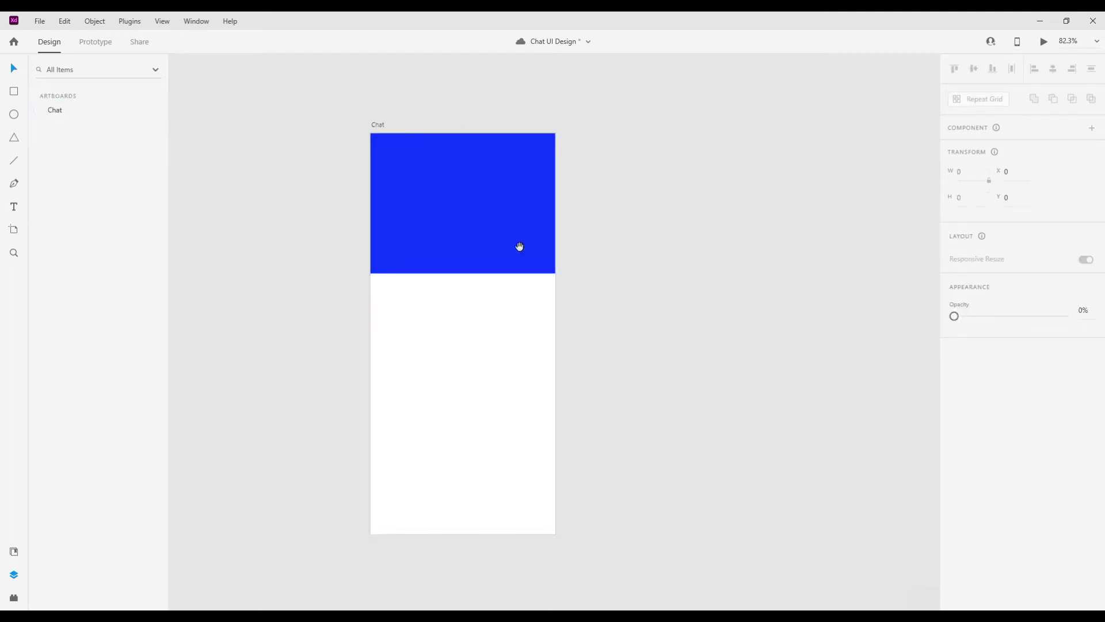
scroll(402, 161, "up", 3)
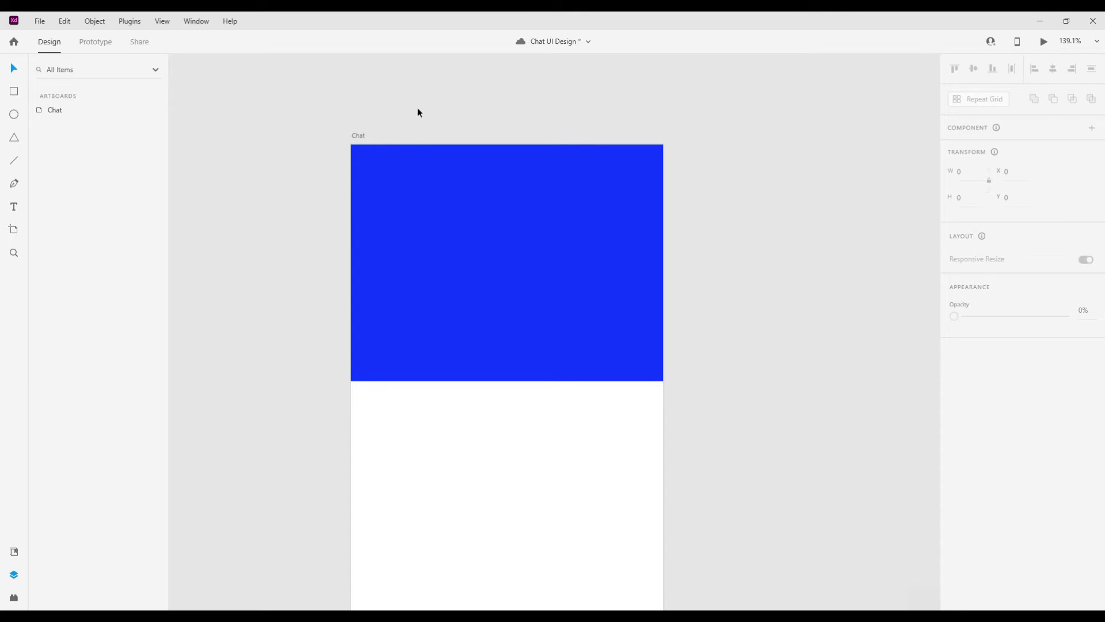
Step: Type a 10:33 label on the header in Poppins with white #FFFFFF fill
left_click(409, 184)
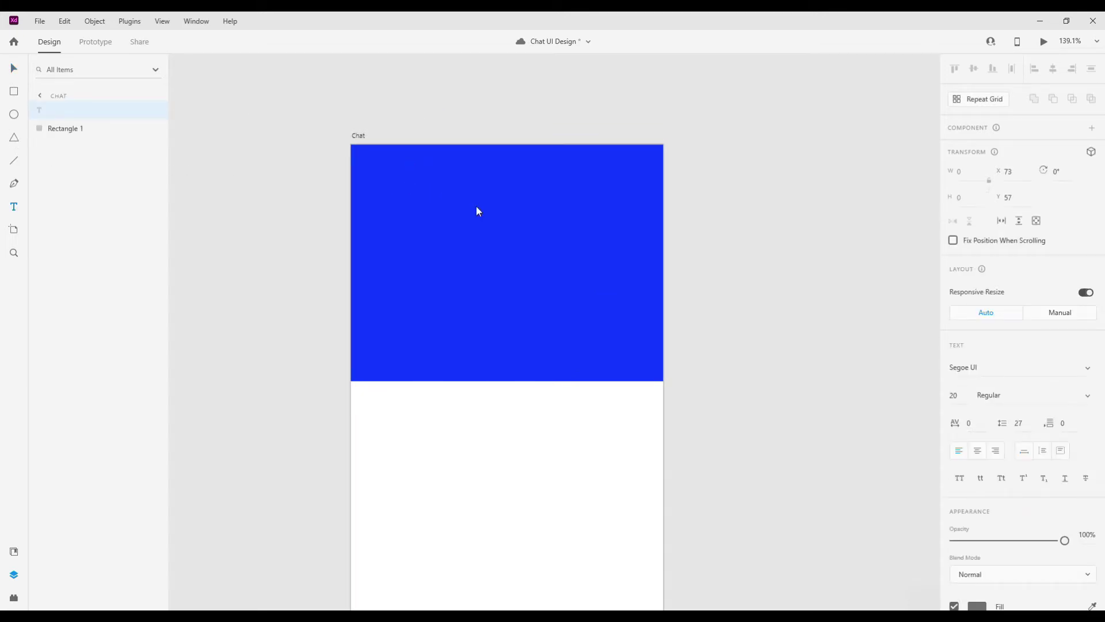
type("10")
type(":33")
key("Escape")
left_click(995, 368)
type("pop")
key("Return")
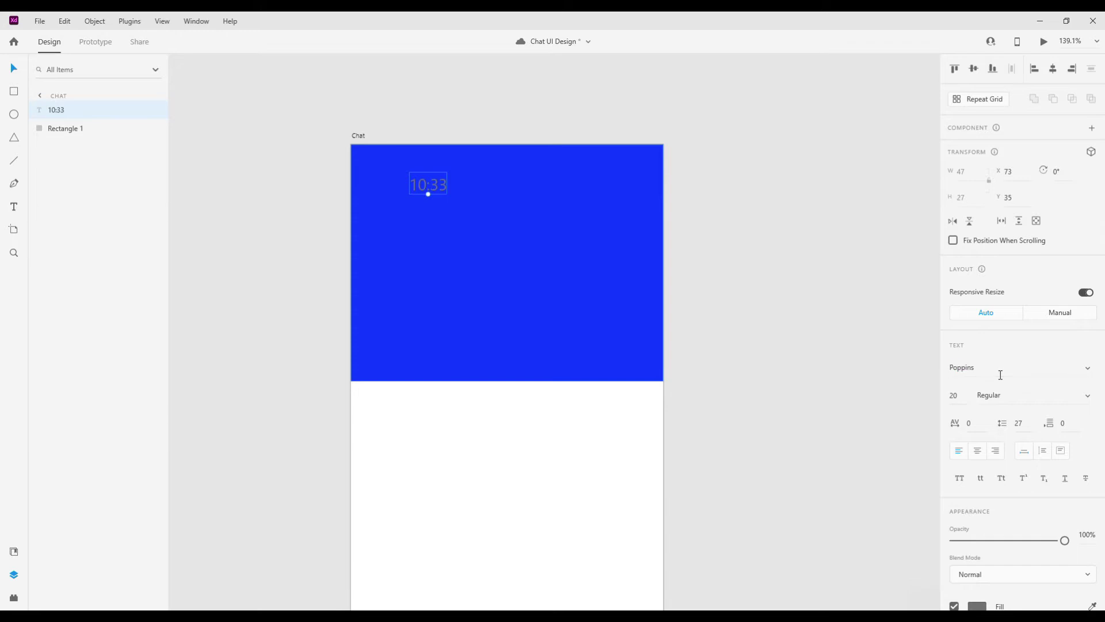
scroll(993, 382, "down", 2)
left_click(977, 522)
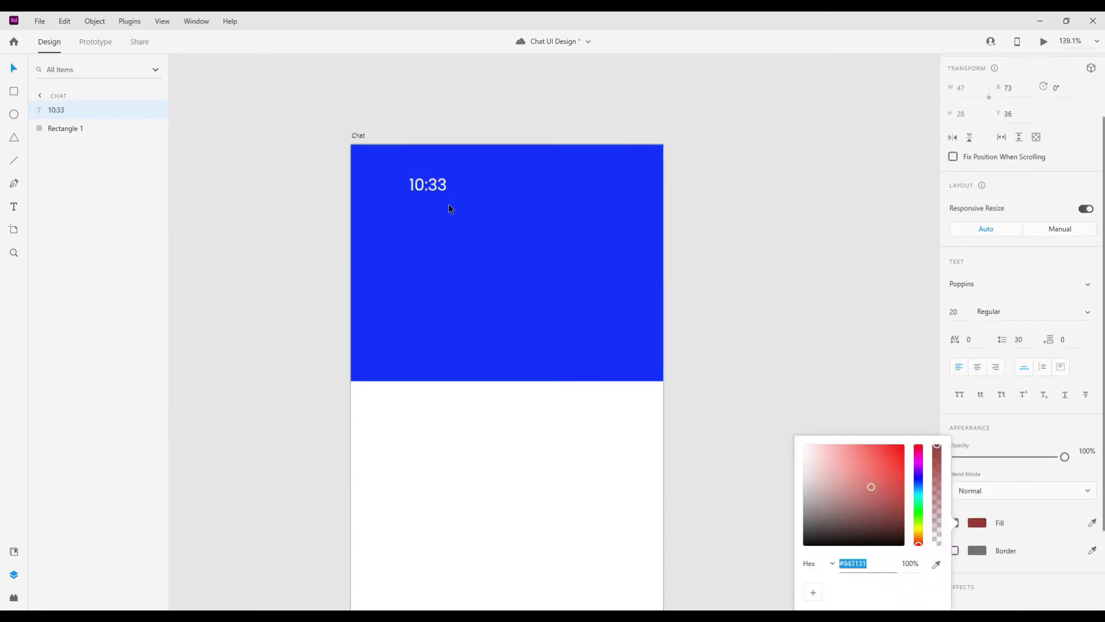
type("ffffff")
key("Return")
Step: Set the time label to size 14 and position it at X 20, Y 10
left_click(953, 311)
type("16")
key("Return")
key("Down")
key("Down")
left_click_drag(425, 190, 368, 158)
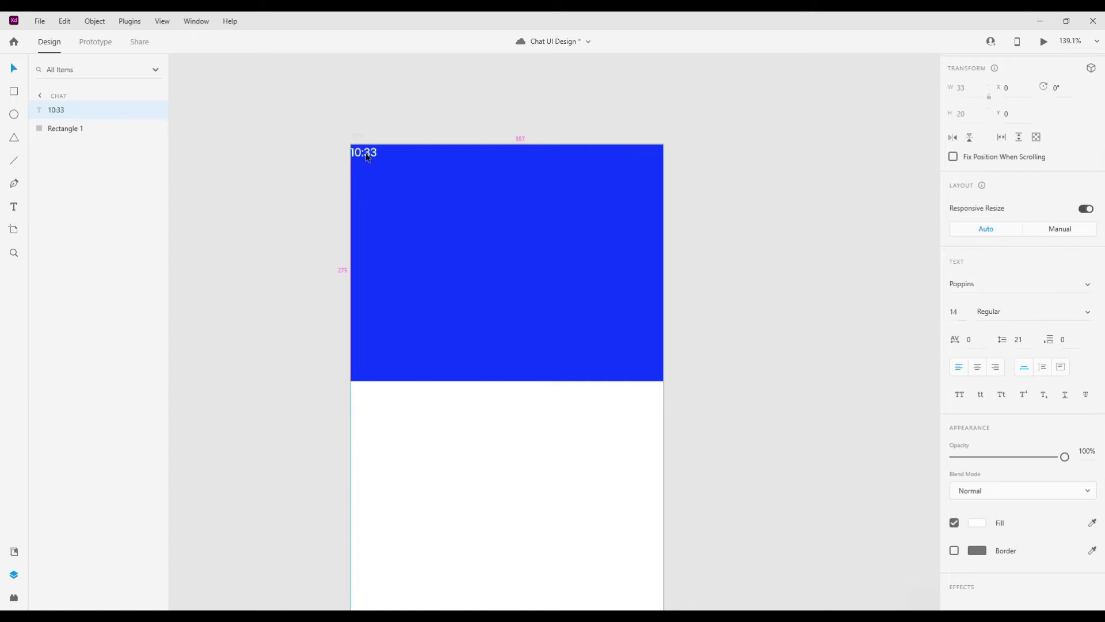
key("shift+Down")
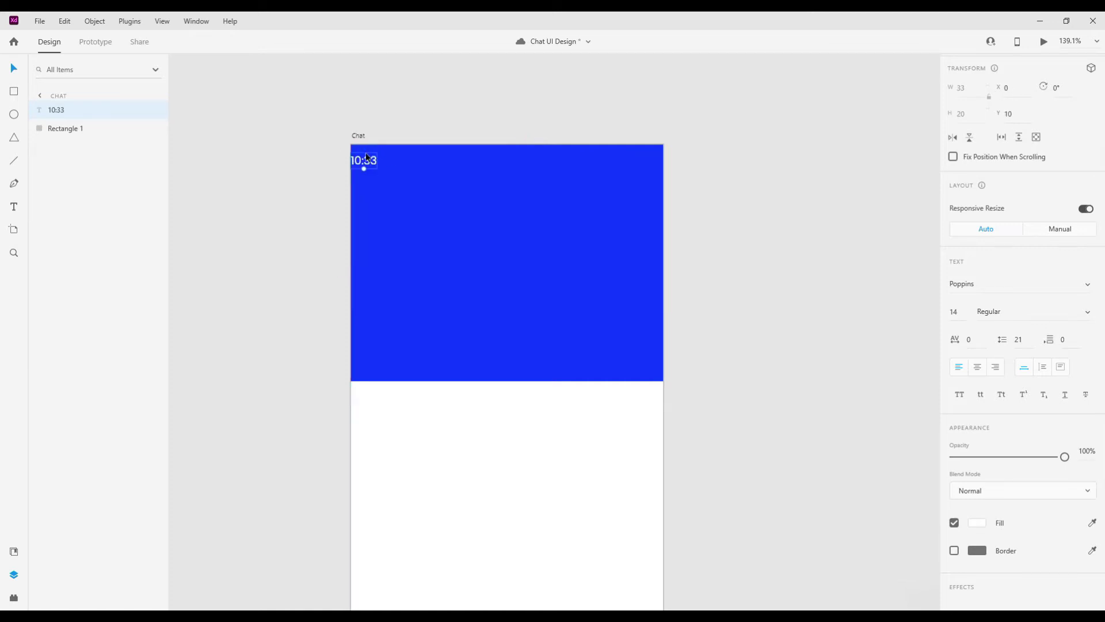
key("shift+Right")
key("shift+Right")
key("shift+Right")
key("shift+Left")
key("shift+Up")
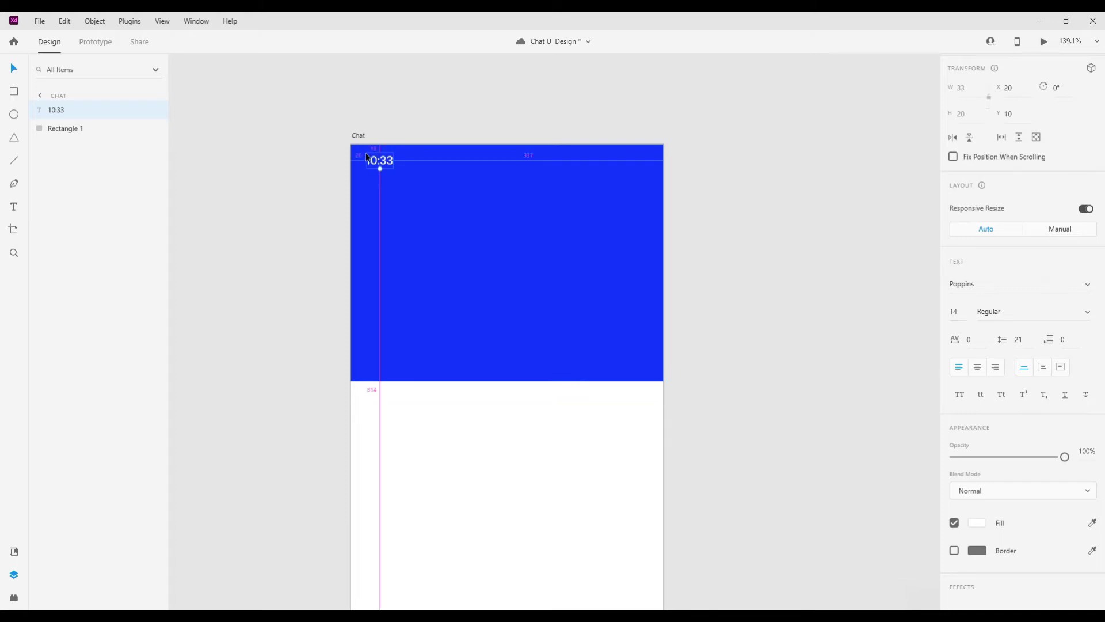
left_click(450, 129)
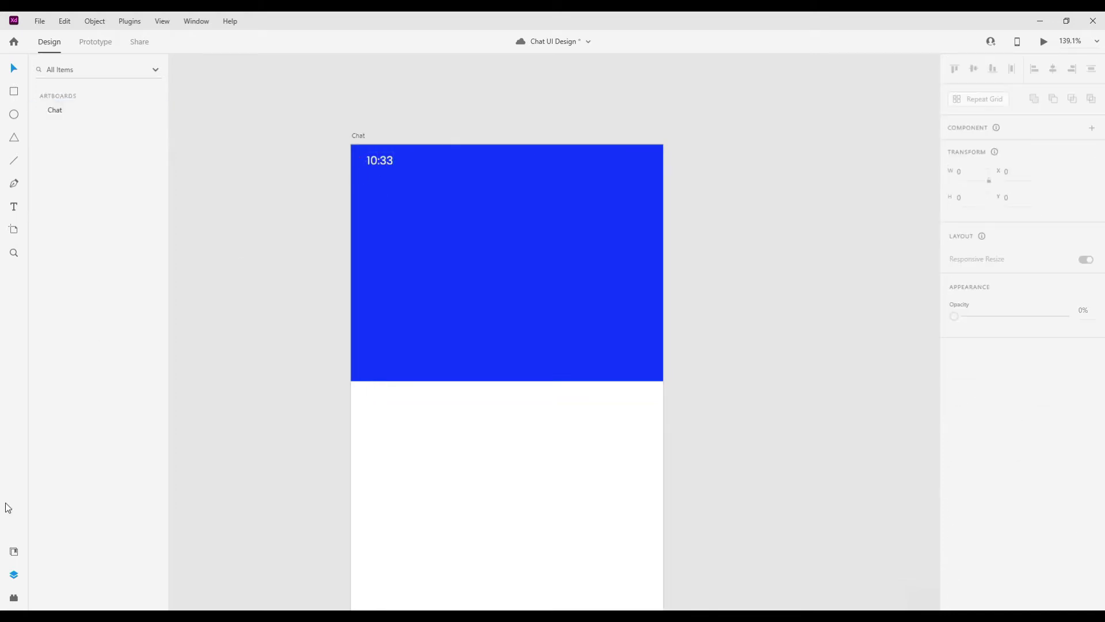
Step: Insert network-cell, wifi and battery-half icons from the Icons 4 Design plugin
left_click(81, 125)
type("net")
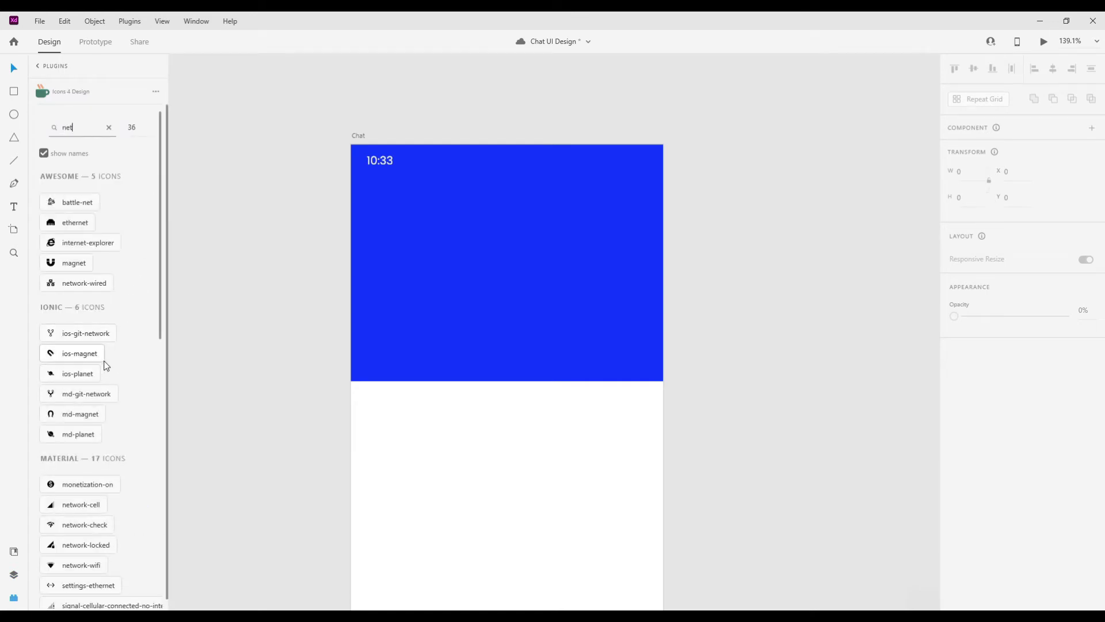
left_click(85, 507)
double_click(67, 123)
type("i")
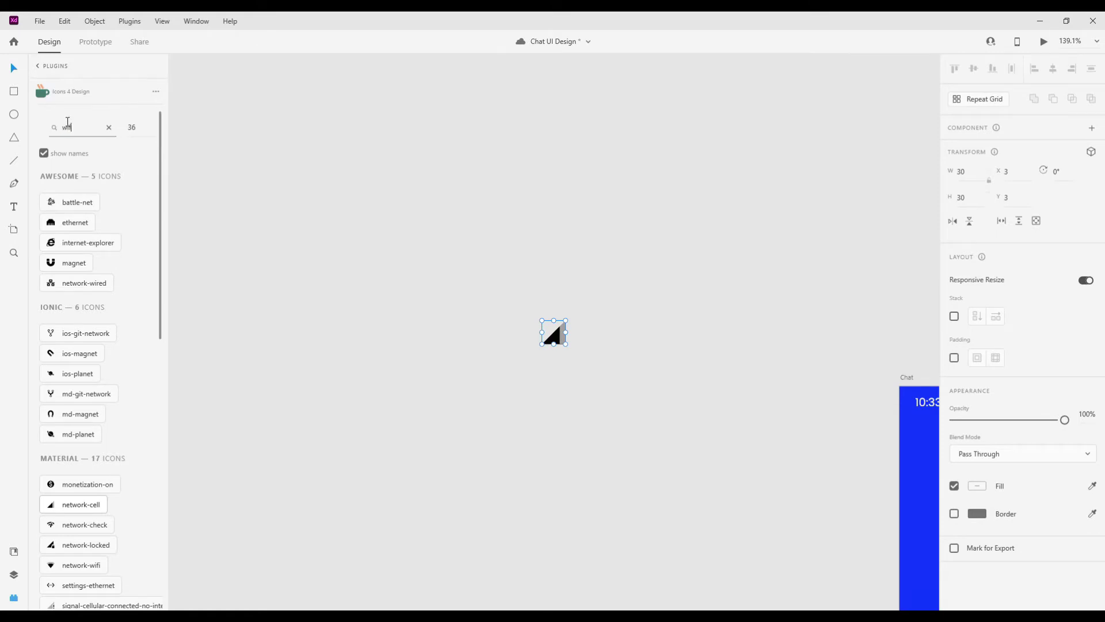
type("fi")
left_click(127, 256)
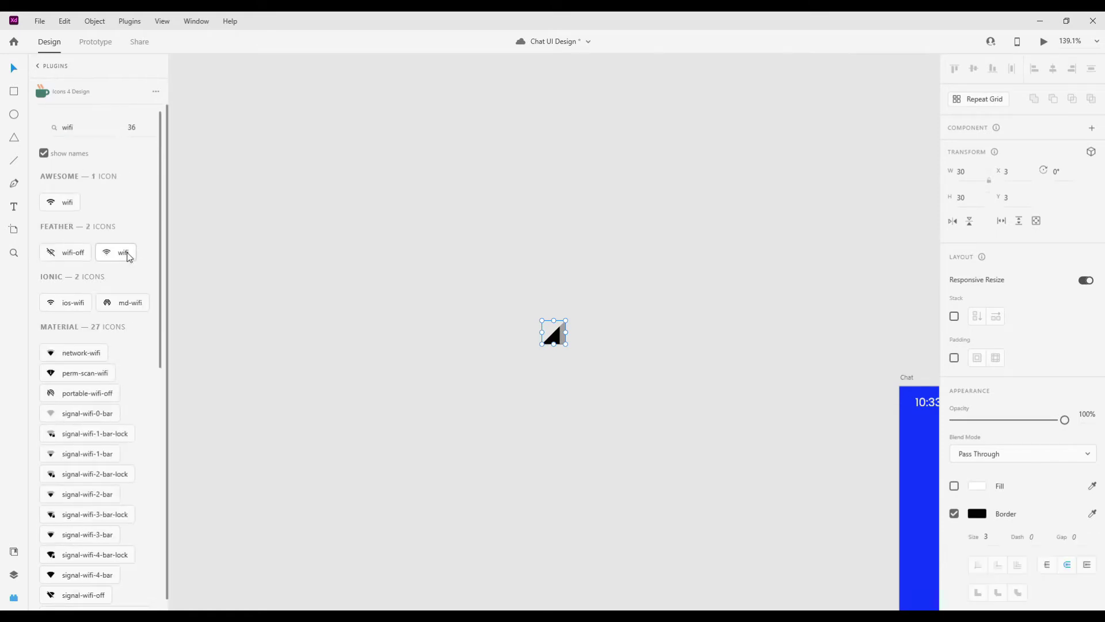
double_click(83, 131)
type("batt")
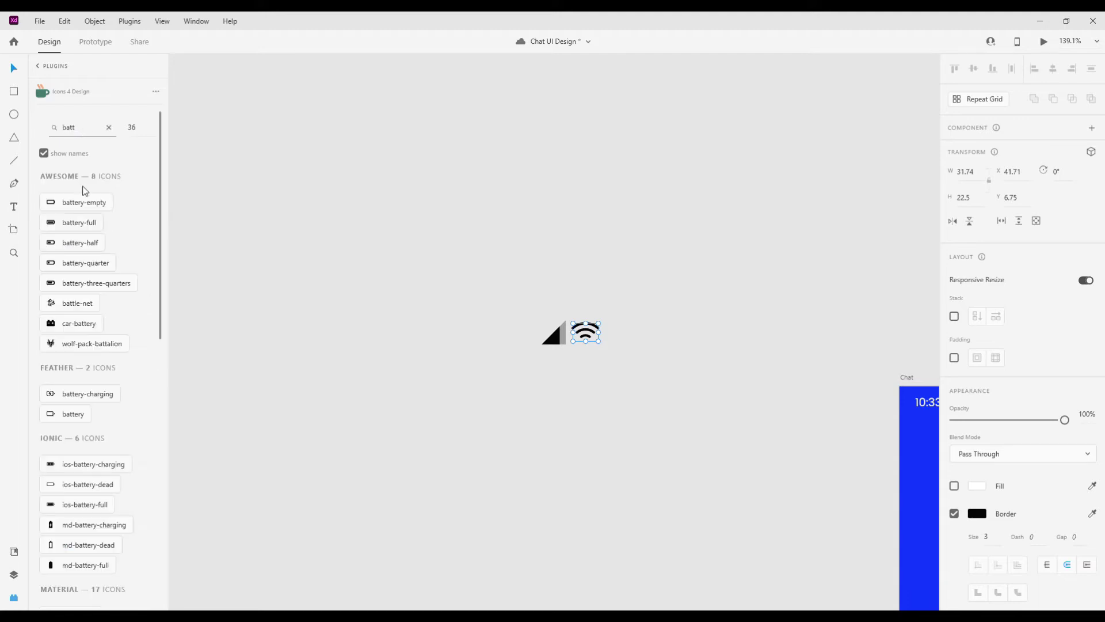
left_click(92, 244)
Step: Cut the three status icons and paste them onto the blue header
left_click_drag(667, 368, 480, 297)
key("ctrl+x")
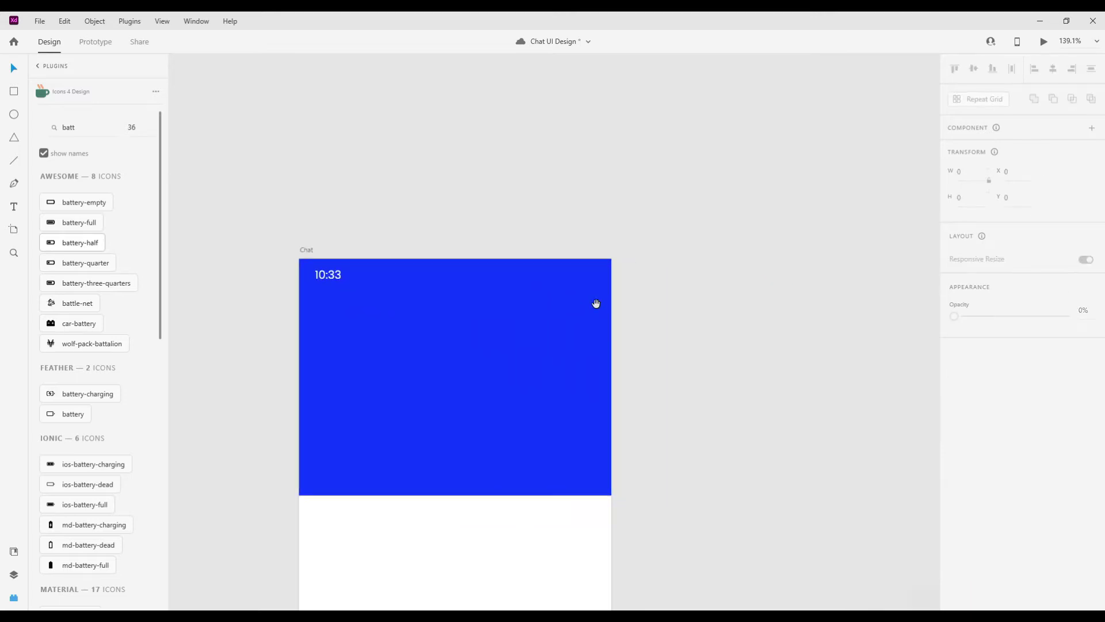
key("ctrl+v")
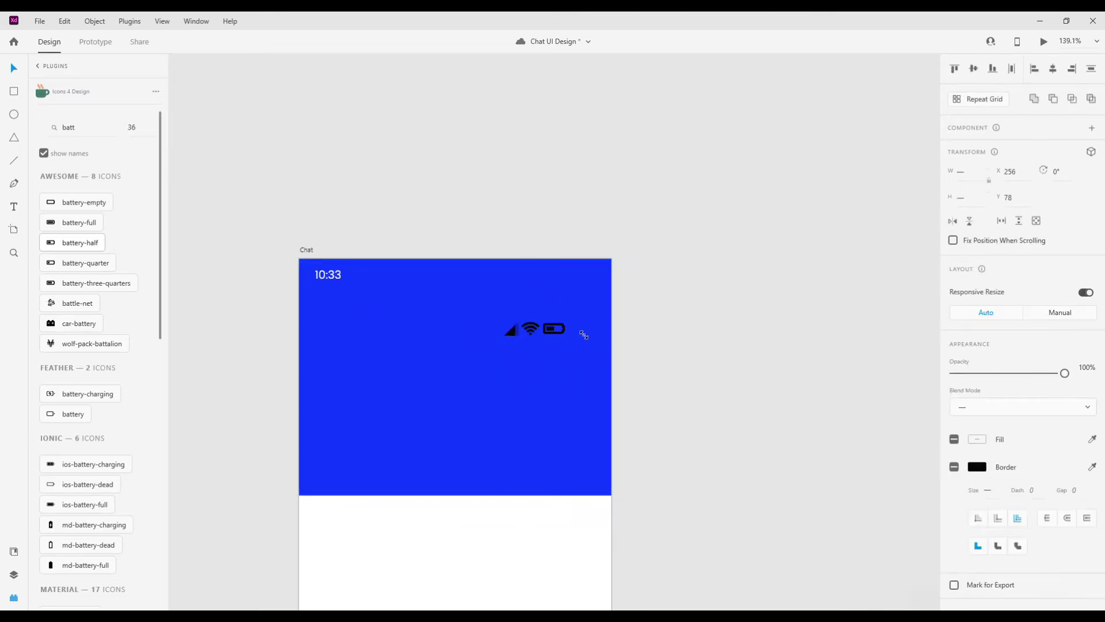
key("Escape")
scroll(520, 324, "up", 2)
Step: Shift the signal icon left, distribute the three icons evenly, and group them
left_click(526, 328)
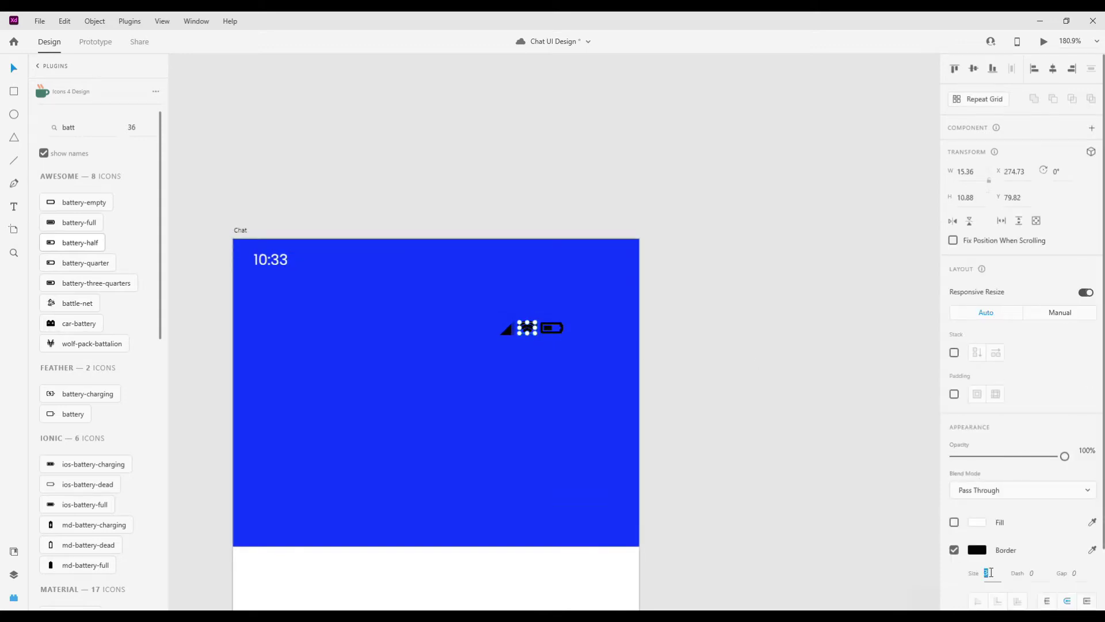
left_click(550, 329)
scroll(550, 329, "up", 2)
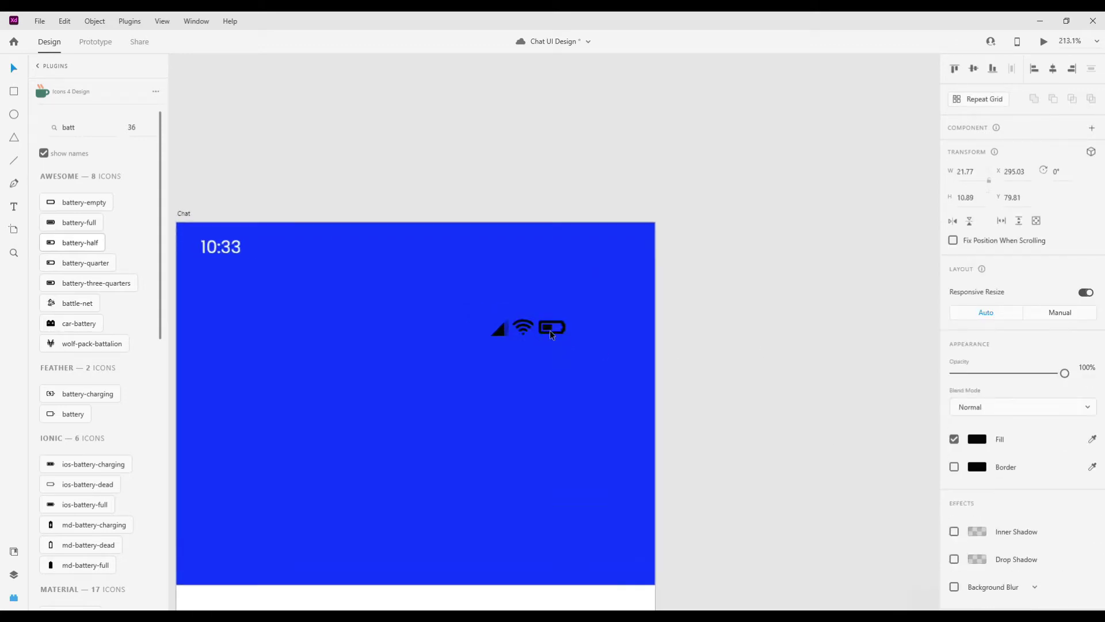
scroll(550, 330, "up", 1)
left_click(511, 325, "shift")
left_click(475, 332)
left_click_drag(476, 333, 457, 332)
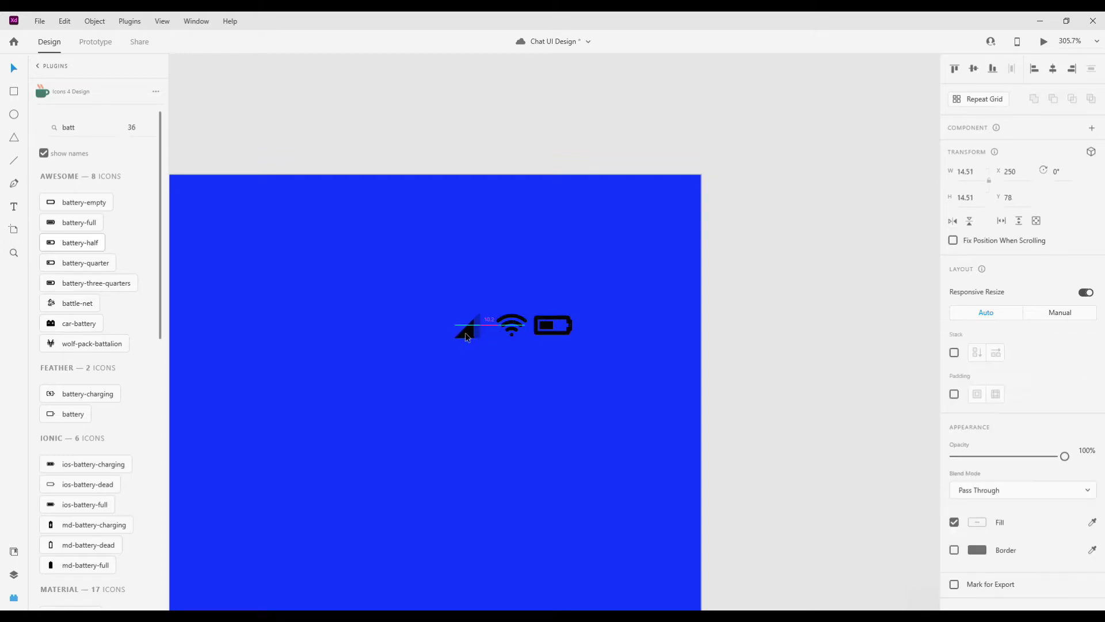
key("ctrl+a")
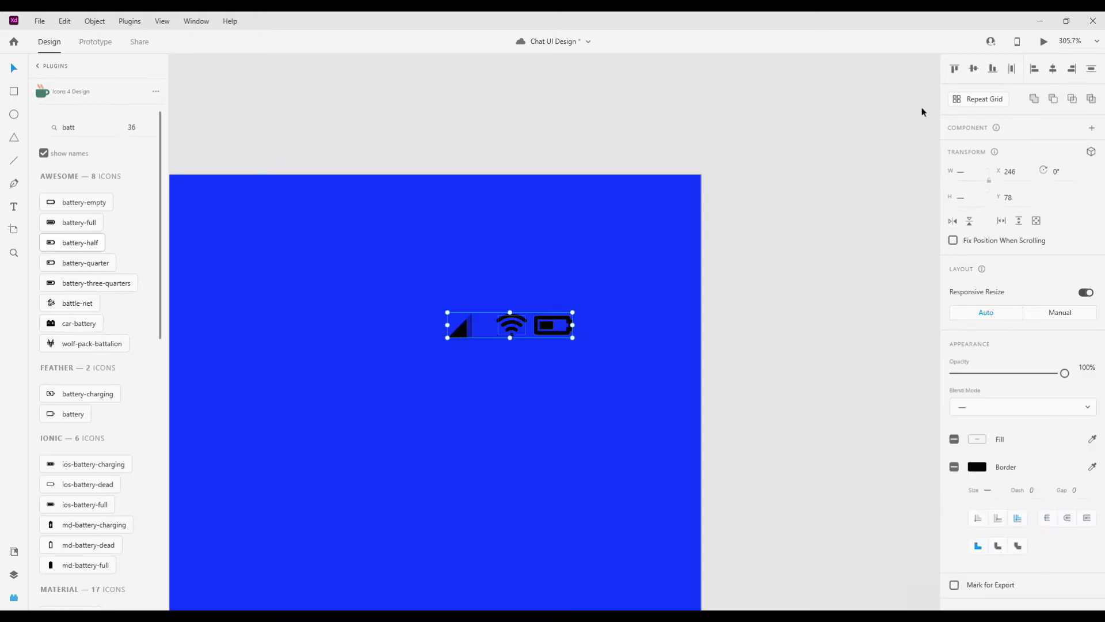
left_click(1014, 69)
key("ctrl+g")
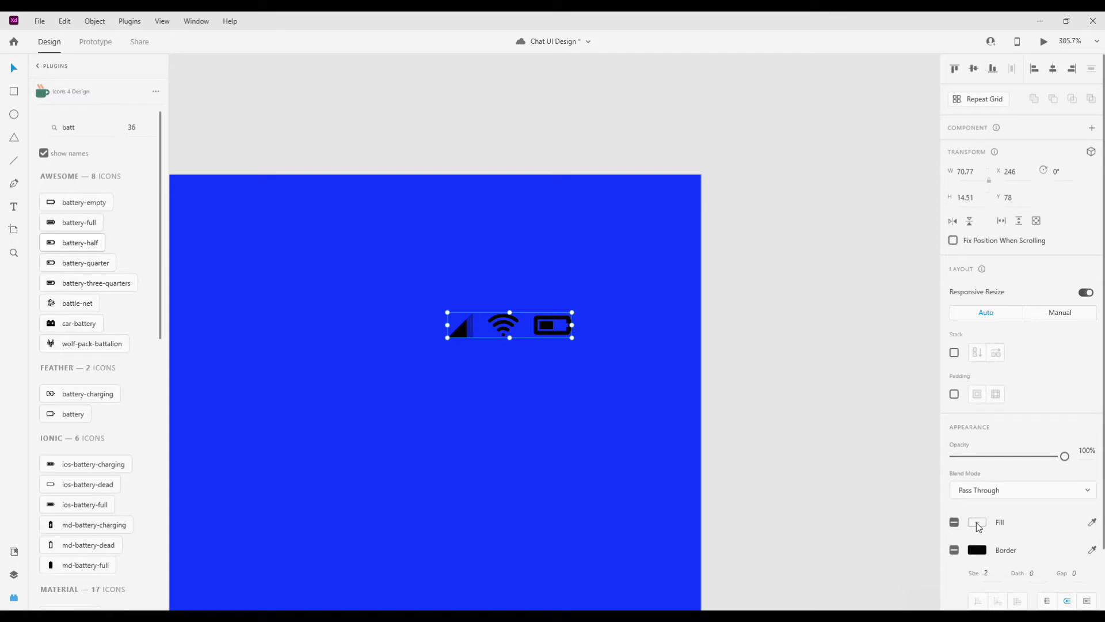
Step: Make the status icons' fill fully opaque white #FFFFFF and their border white
left_click(977, 522)
type("ffffff")
key("Return")
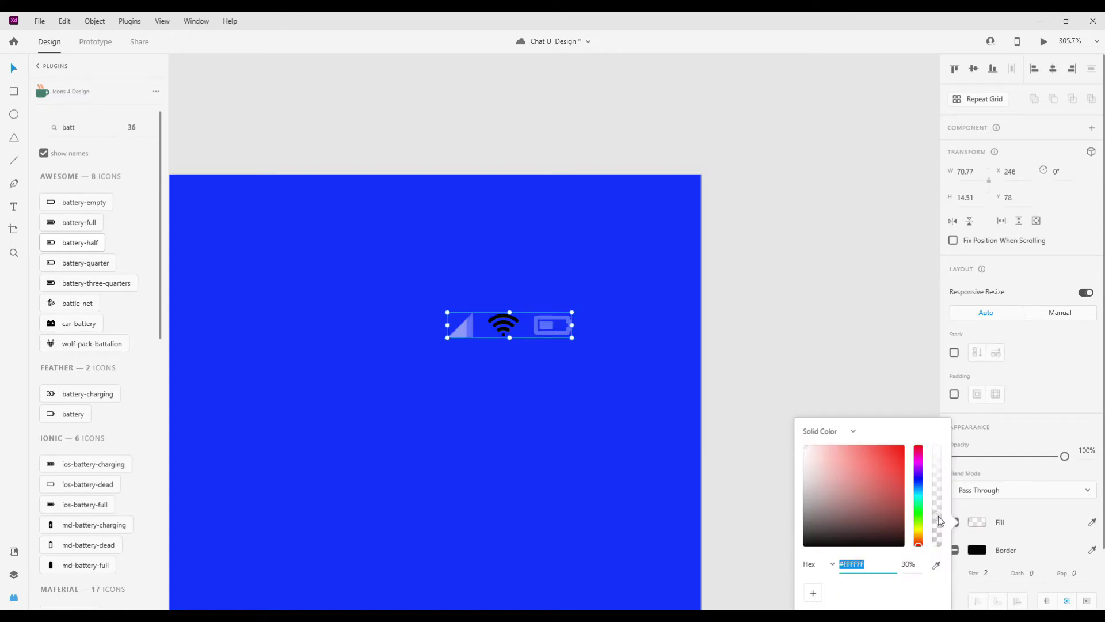
left_click_drag(938, 516, 938, 447)
left_click(976, 550)
left_click(805, 448)
left_click(742, 340)
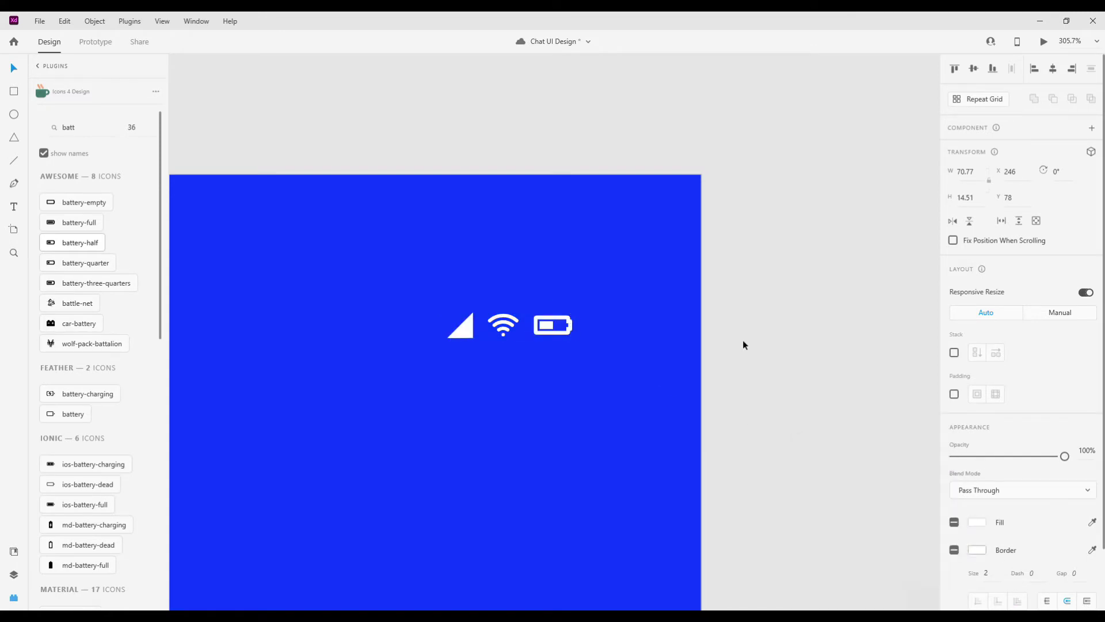
Step: Move the icon group to the header's top-right corner
left_click_drag(506, 320, 633, 183)
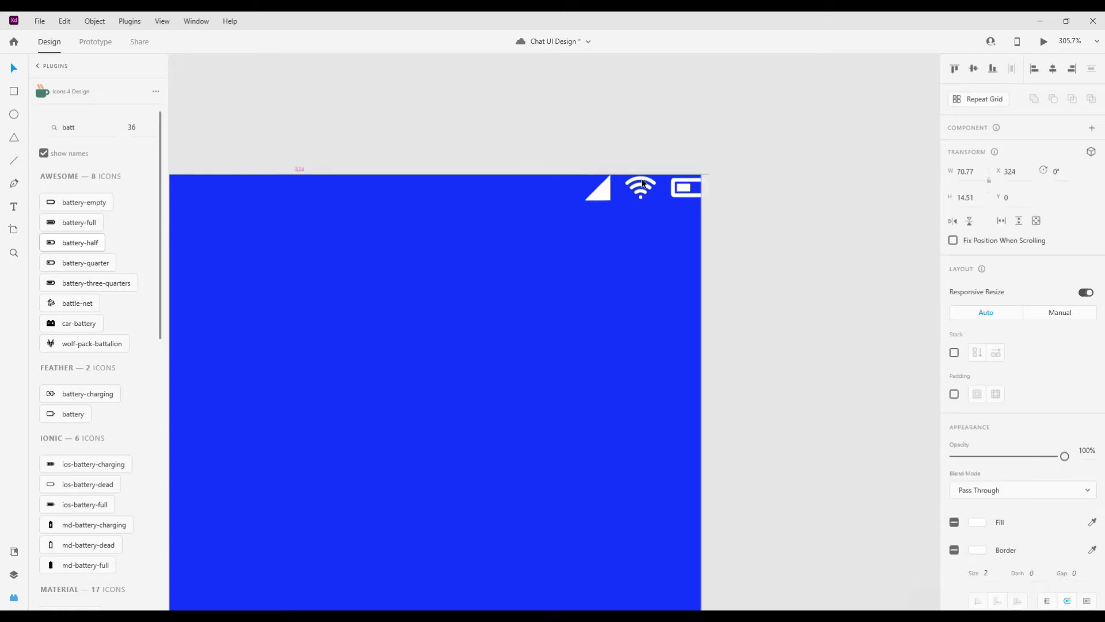
key("shift+Left")
key("shift+Left")
key("shift+Down")
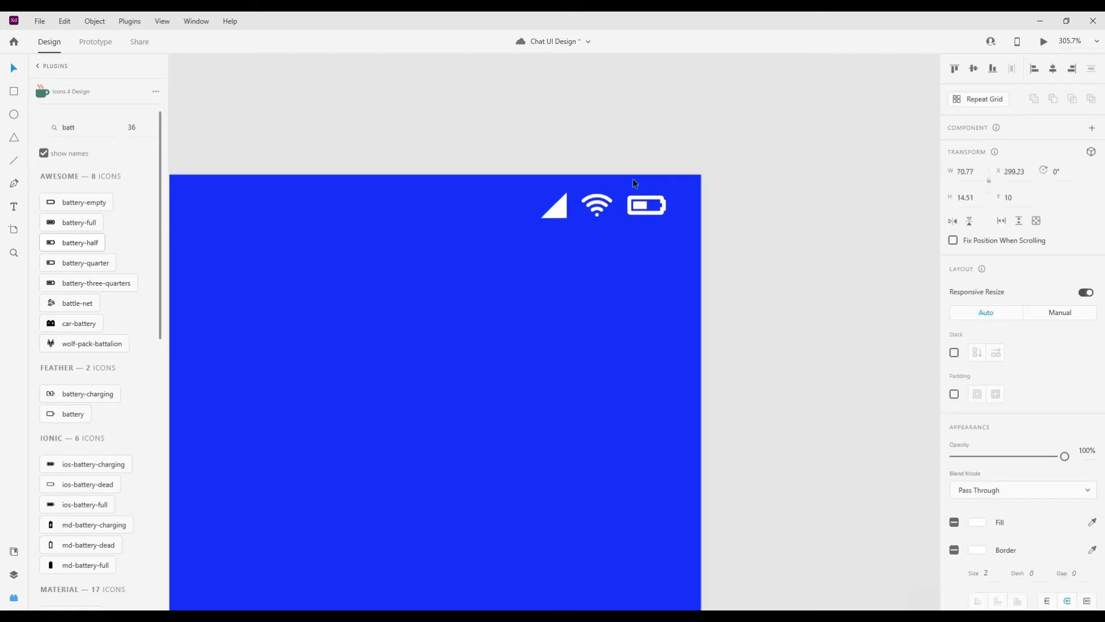
scroll(633, 178, "down", 2)
scroll(629, 204, "down", 2)
left_click(617, 154)
scroll(618, 121, "down", 2)
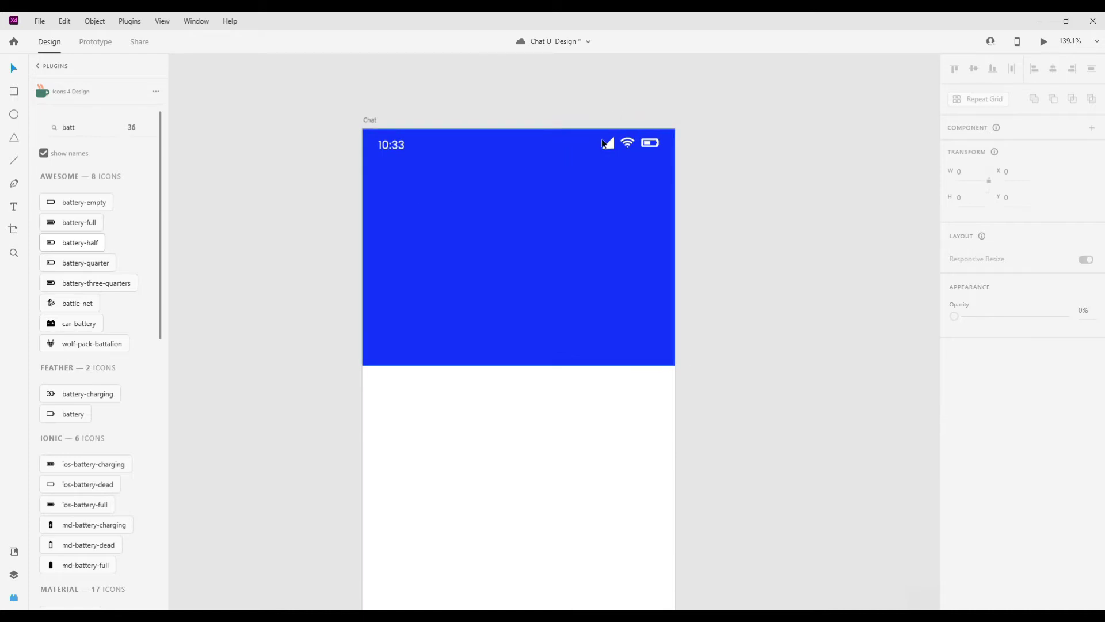
left_click(613, 147)
scroll(612, 151, "up", 2)
scroll(610, 155, "up", 2)
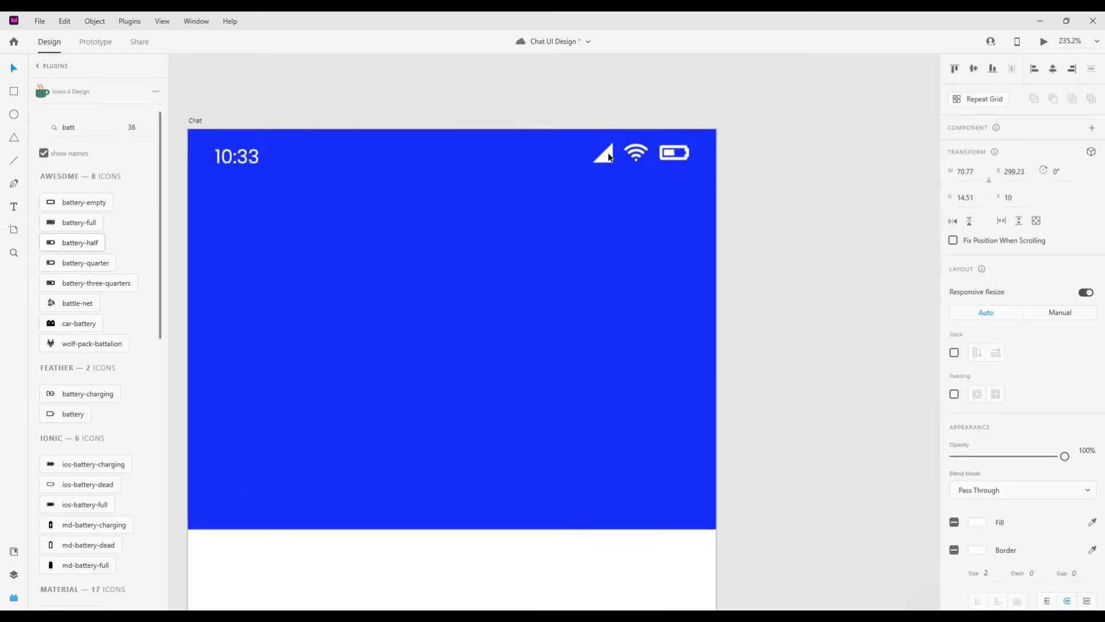
Step: Shrink the status icons and line them up with the 10:33 time
left_click_drag(593, 163, 623, 154)
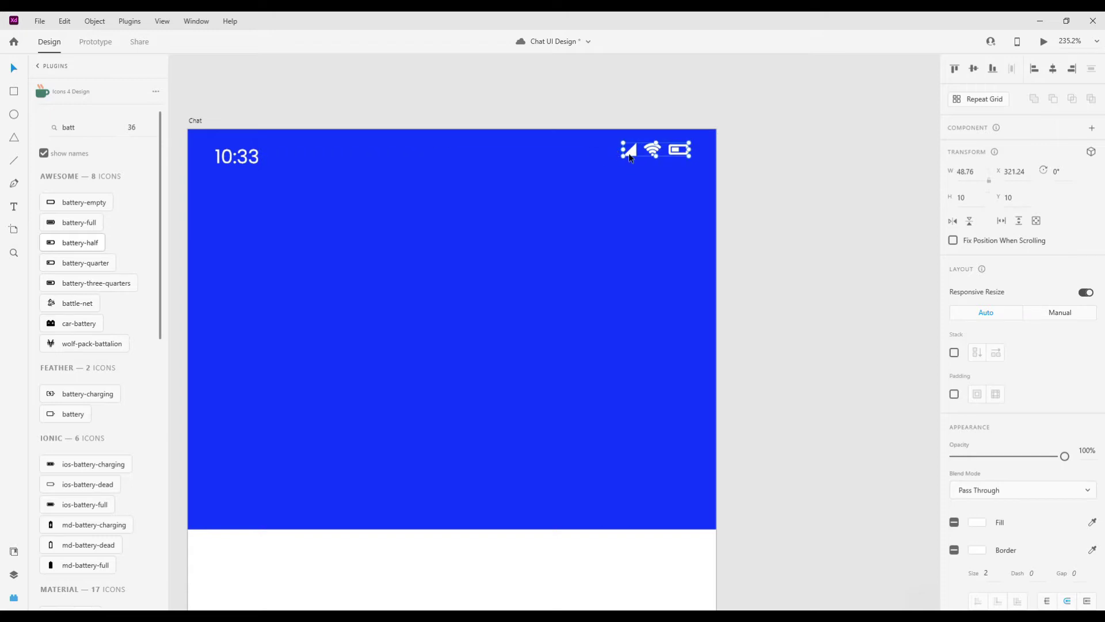
double_click(631, 156)
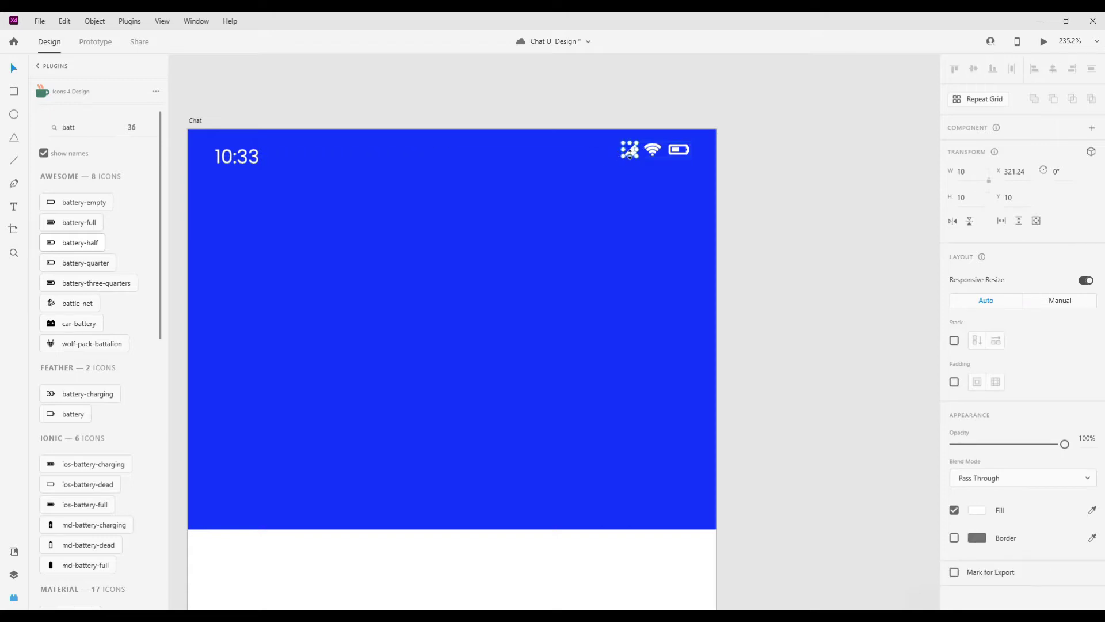
left_click(748, 167)
left_click(708, 172)
left_click(682, 151)
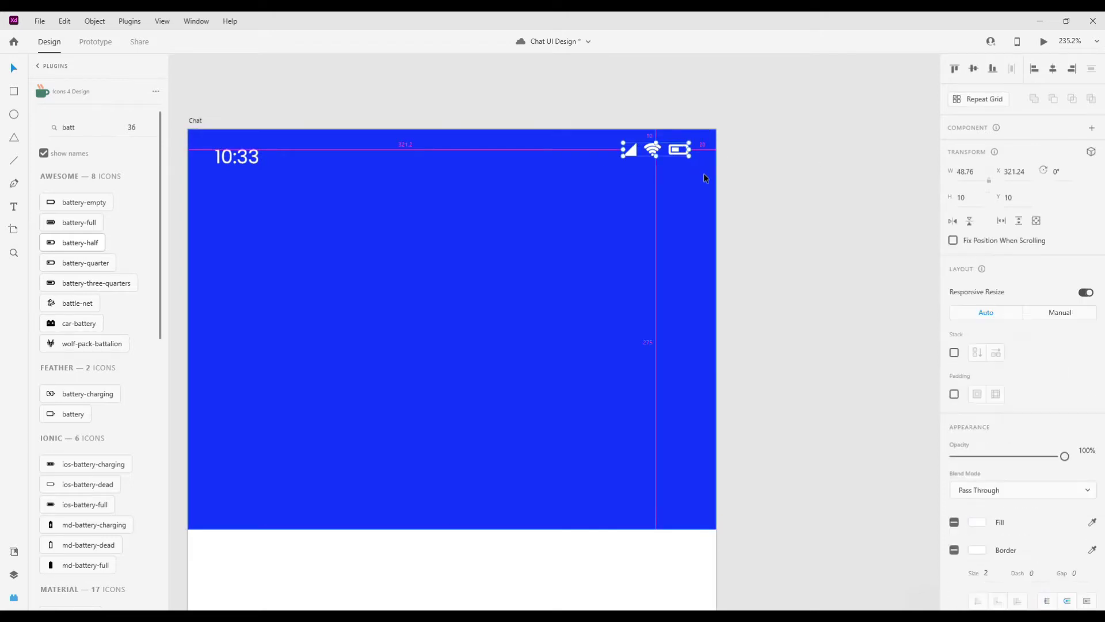
left_click(236, 166)
left_click(653, 151, "shift")
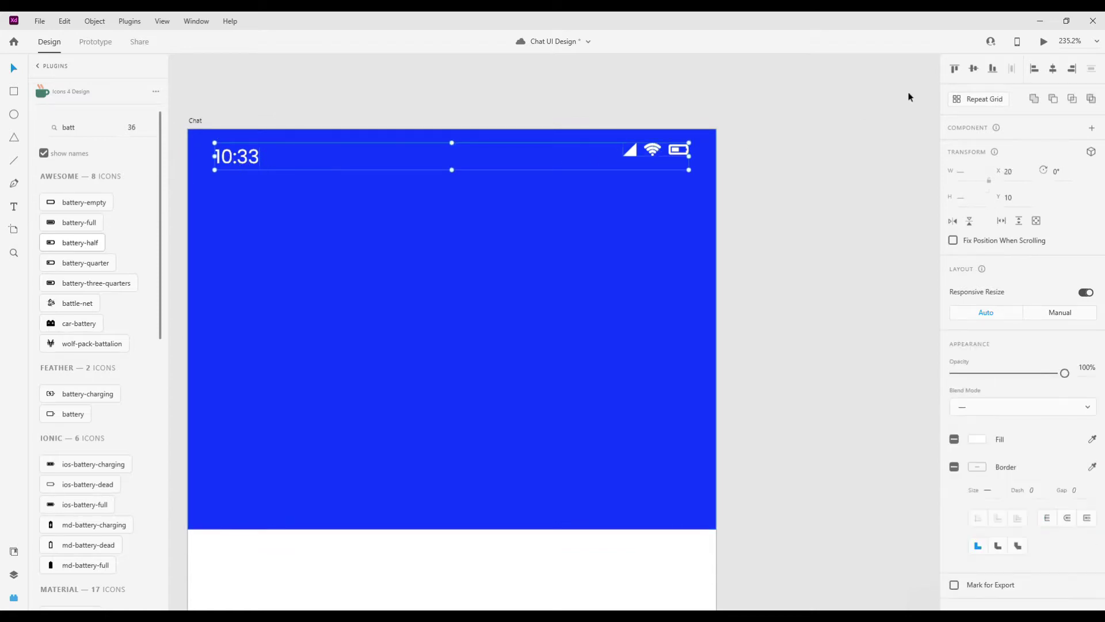
left_click(764, 187)
Step: Set the wifi icon's border size to 1.5
left_click(652, 155)
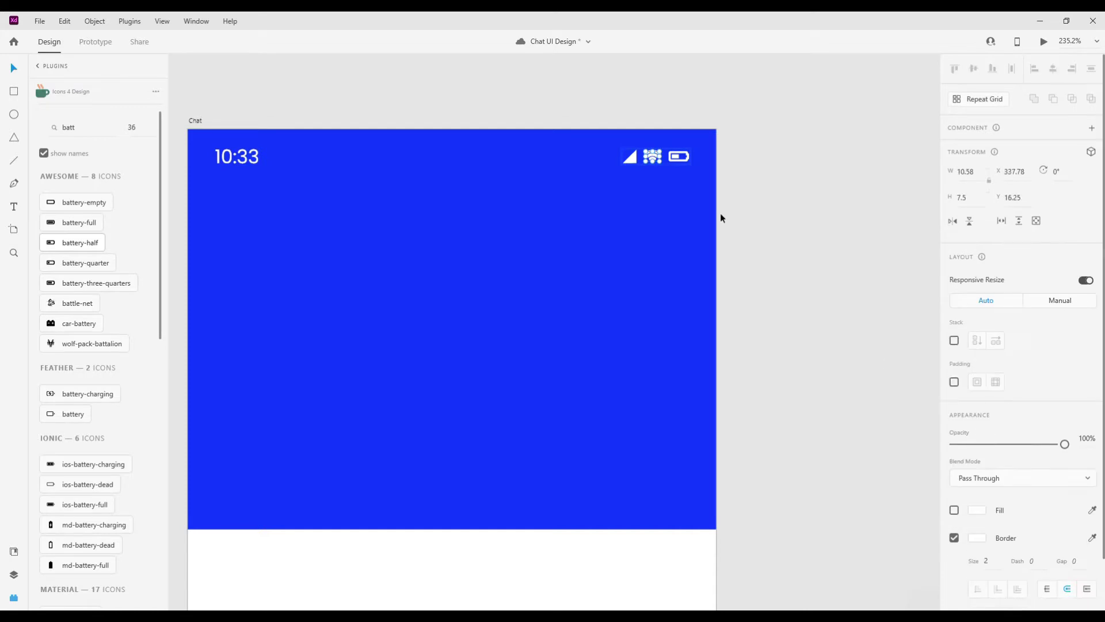
type(".5")
key("Return")
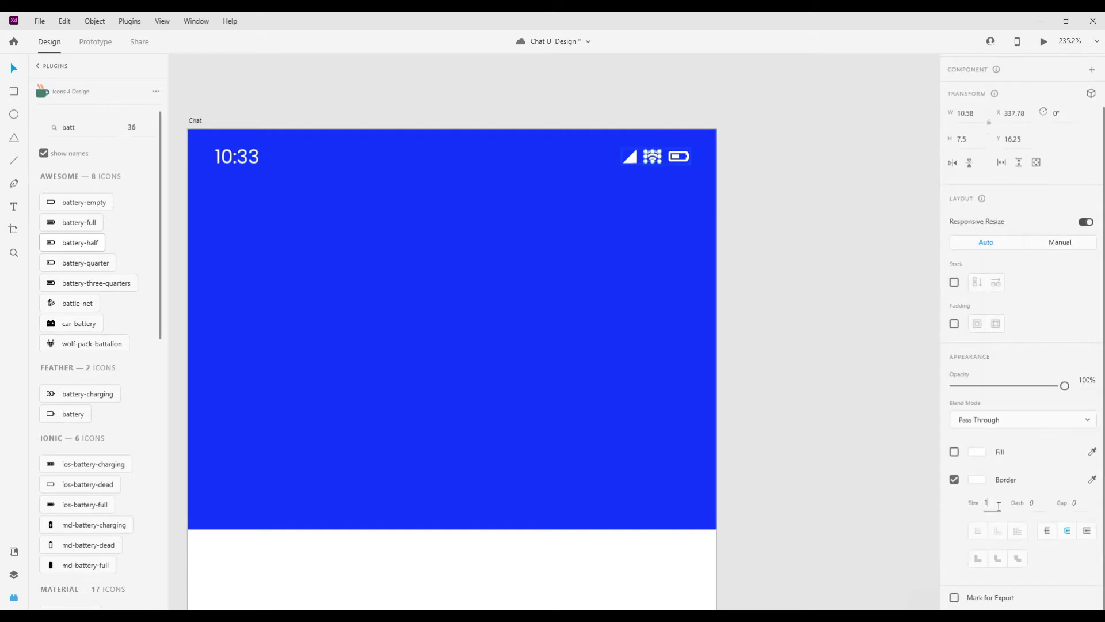
left_click(816, 321)
scroll(649, 270, "down", 2)
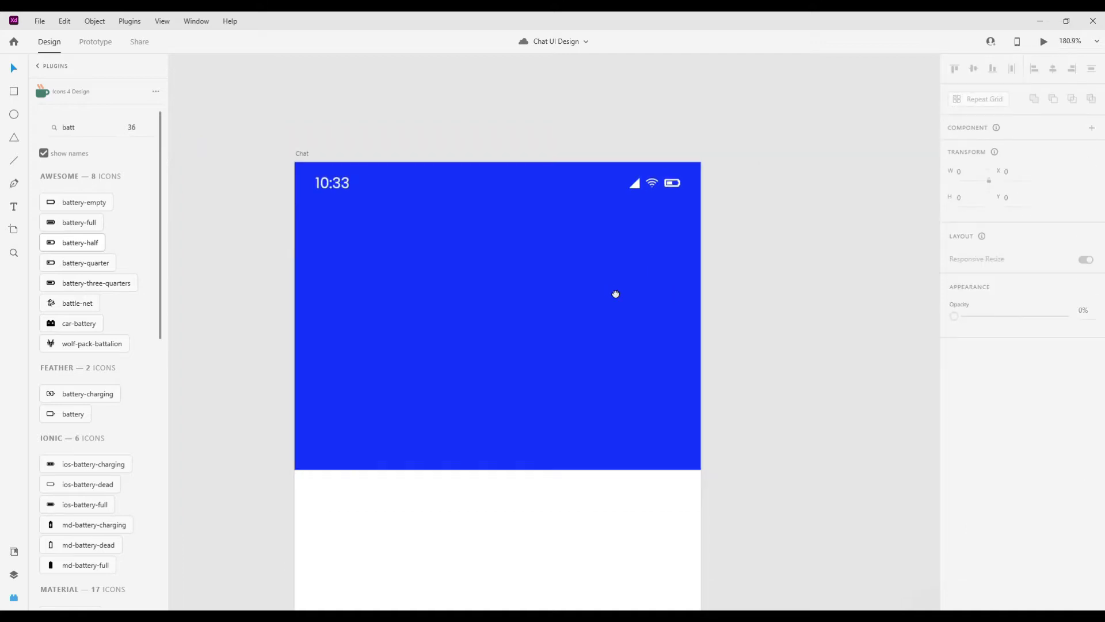
left_click_drag(615, 294, 624, 298)
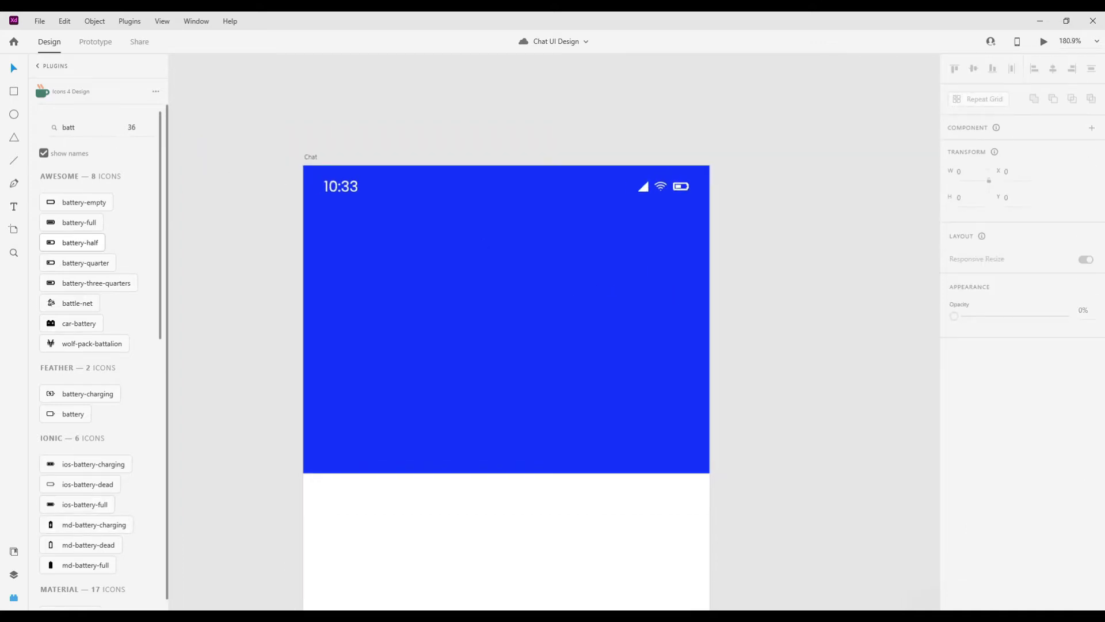
Step: Draw a borderless white 70 × 70 circle at X 20, Y 55 below the time
left_click(12, 575)
scroll(487, 244, "down", 1)
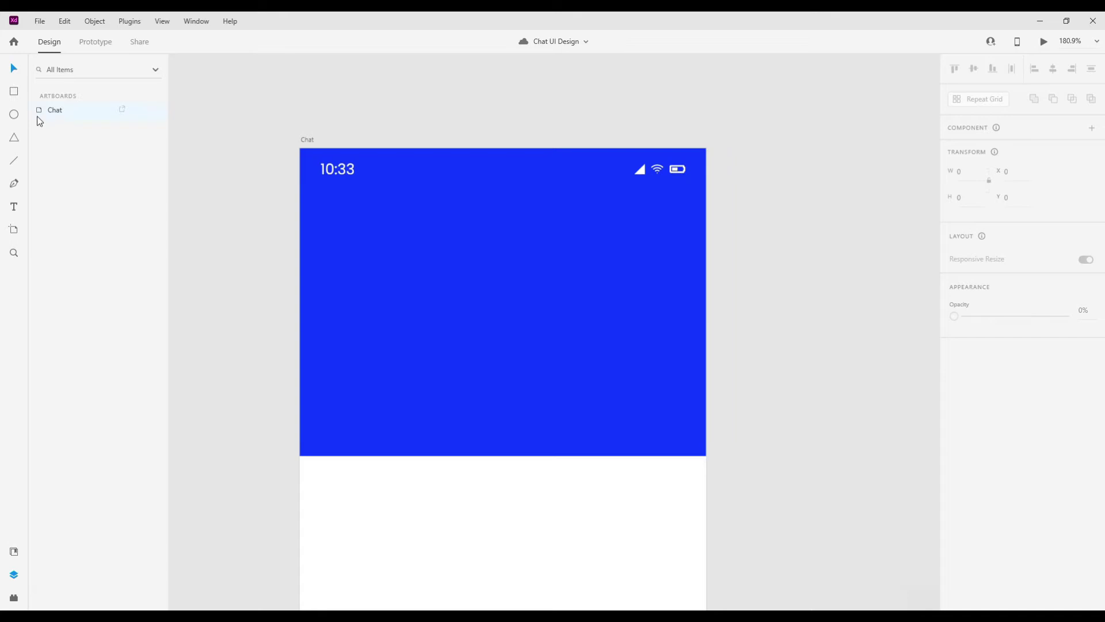
mouse_move(329, 208)
left_mouse_down()
mouse_move(411, 290)
mouse_move(402, 282)
left_mouse_up()
left_click_drag(384, 243, 378, 240)
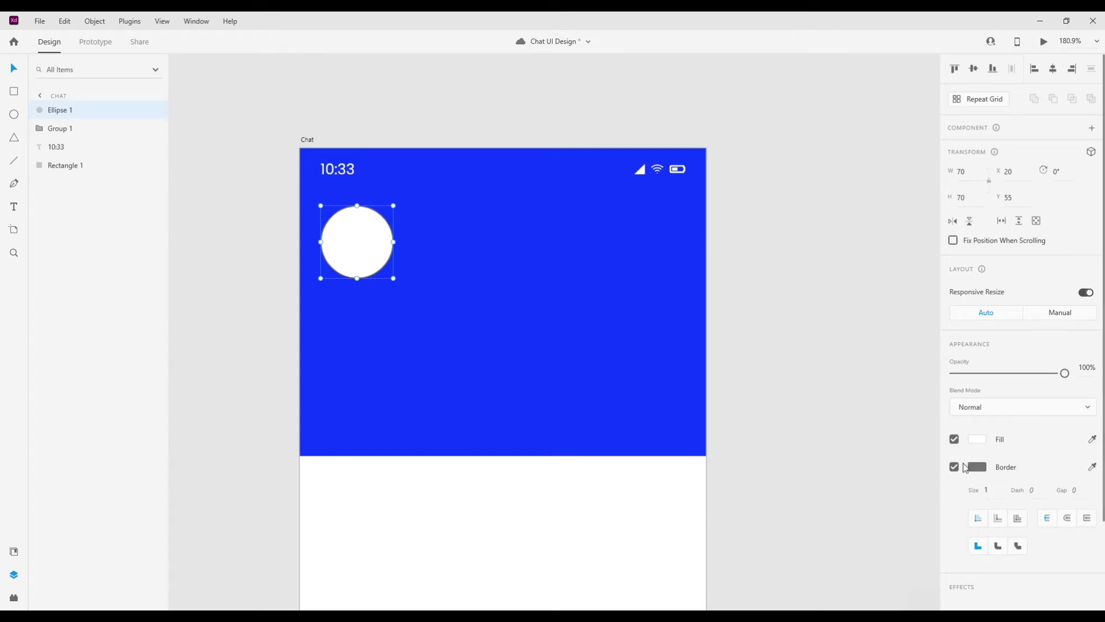
left_click(954, 467)
left_click(576, 345)
left_click(363, 253)
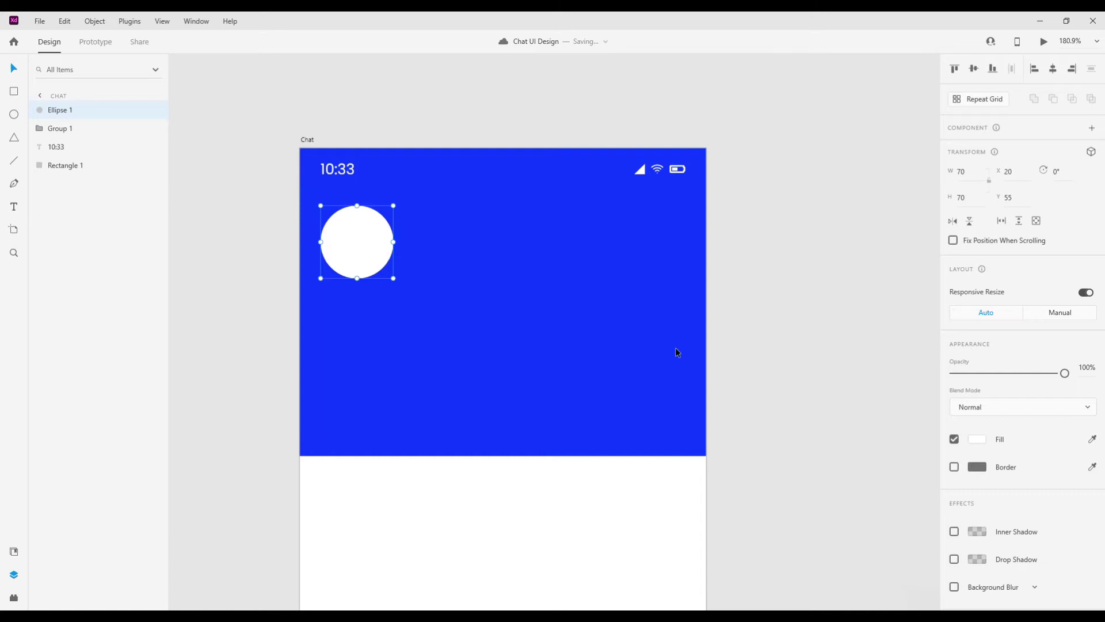
left_click(13, 597)
Step: Insert a Snapchat ghost icon from Icons 4 Design and centre it in the circle
left_click(64, 91)
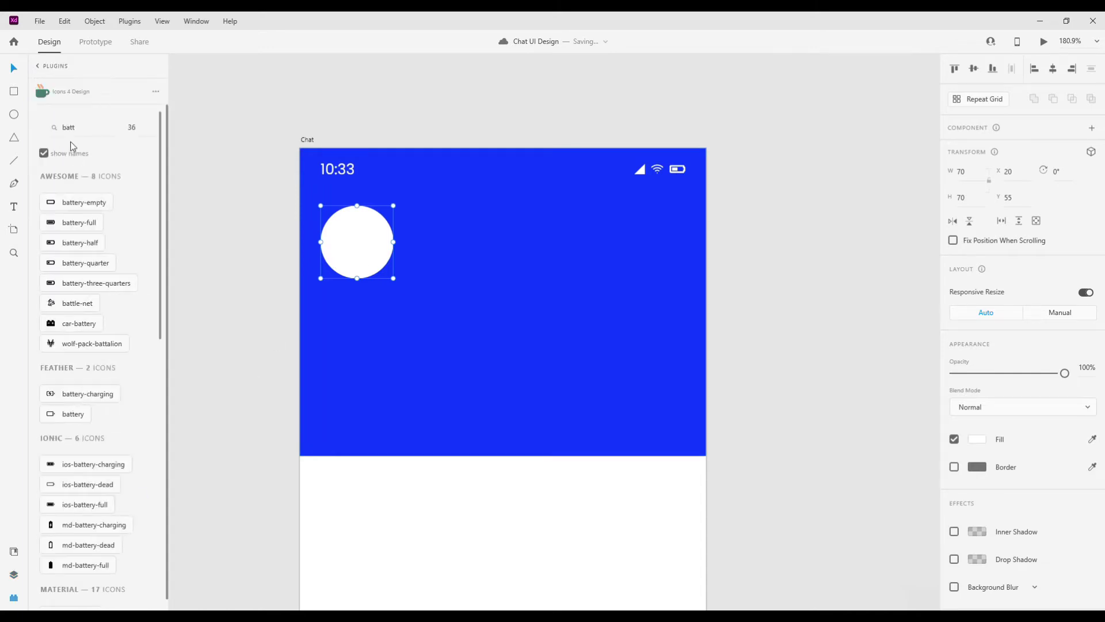
type("a")
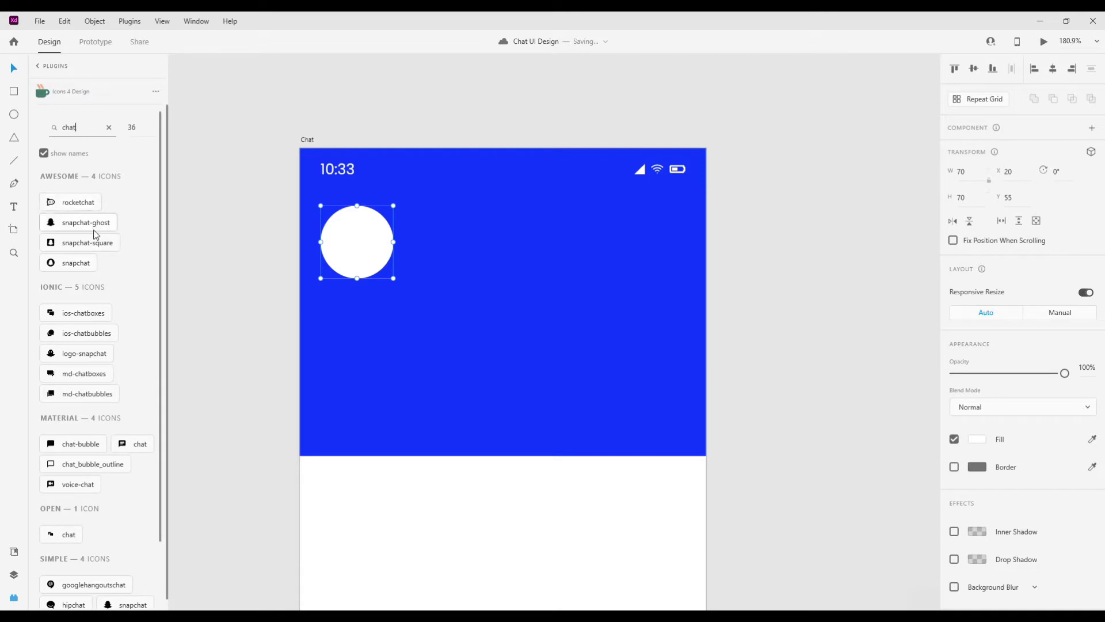
left_click(75, 263)
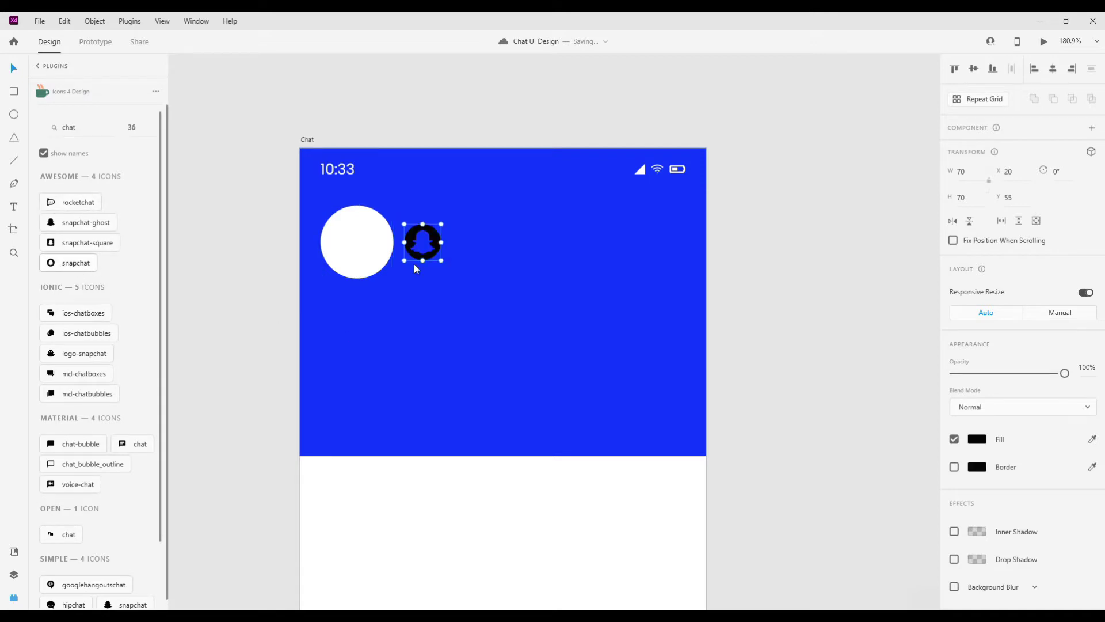
left_click_drag(437, 236, 371, 238)
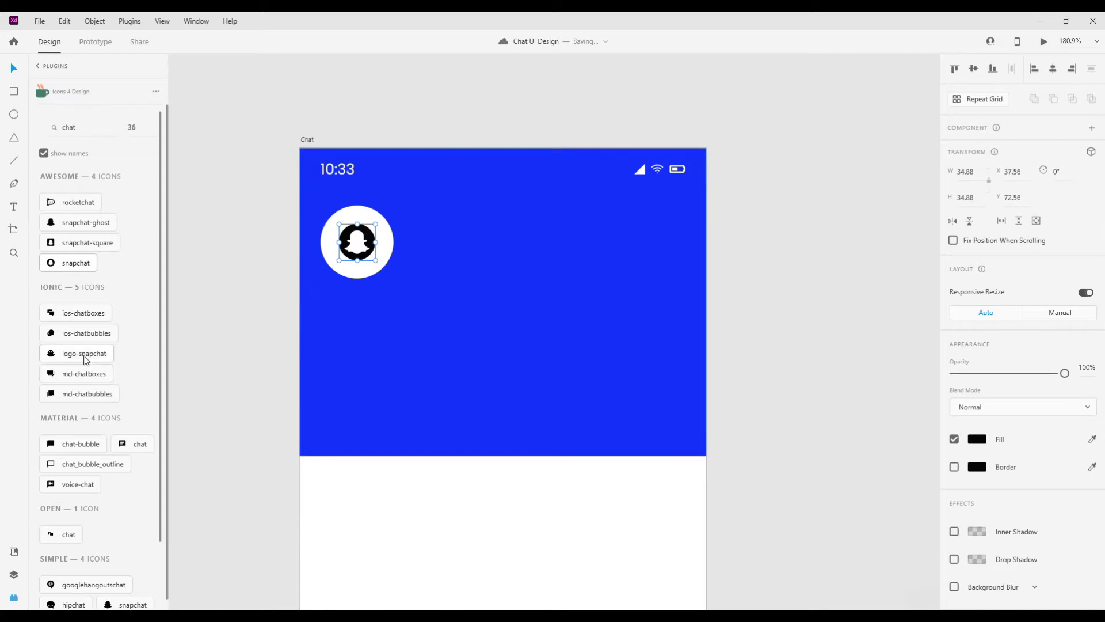
scroll(118, 424, "down", 3)
left_click(144, 524)
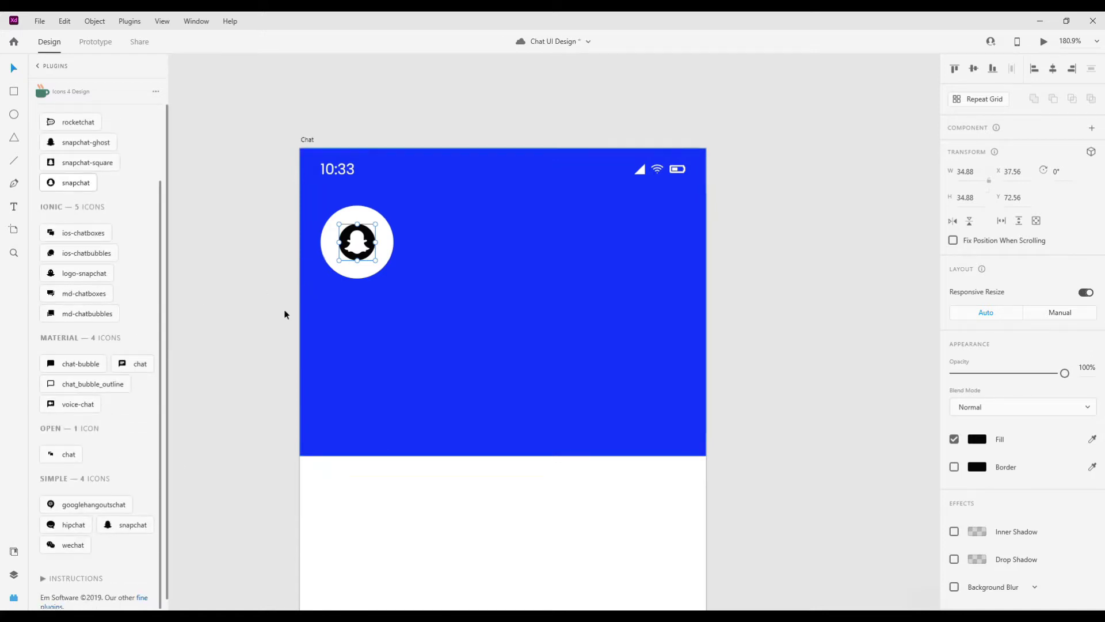
left_click_drag(349, 217, 359, 246)
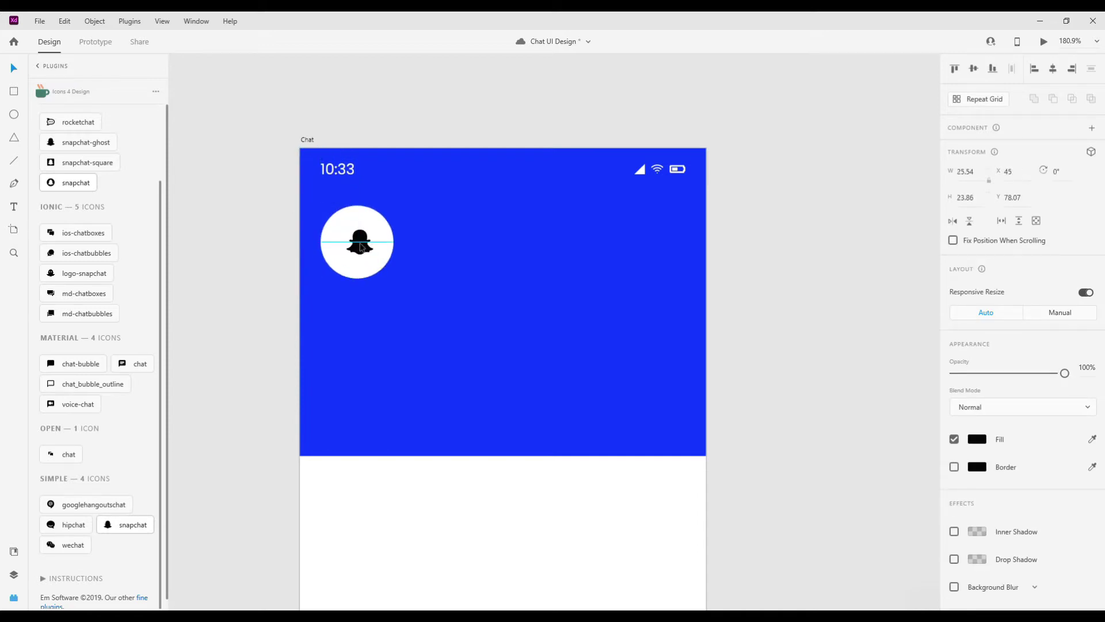
Step: Fill the ghost icon with the header blue and select it with the circle
left_click(977, 438)
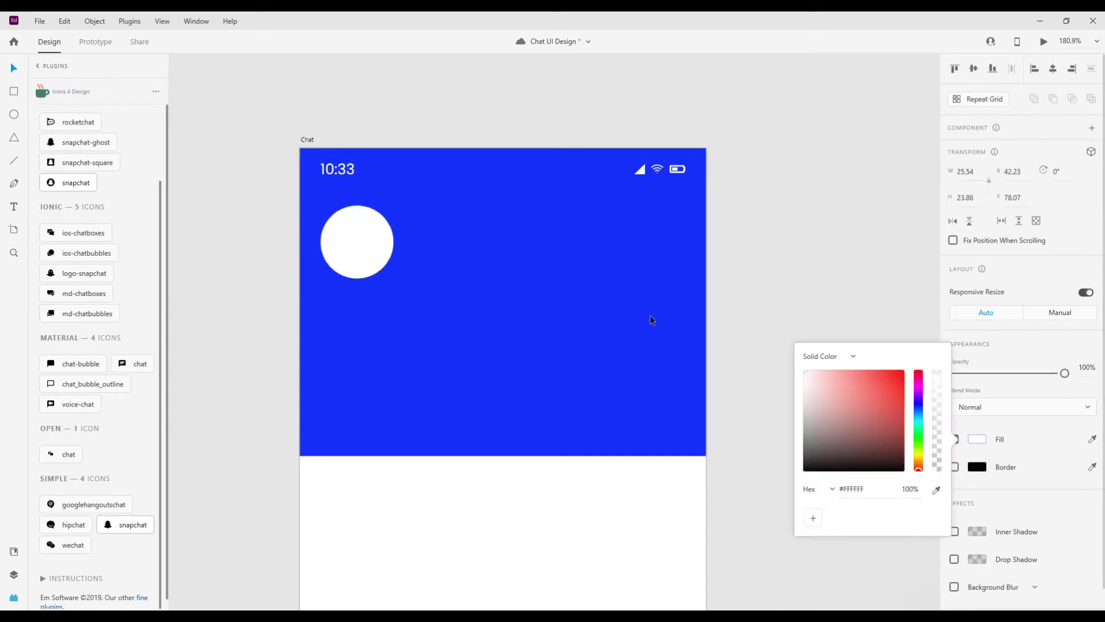
left_click(936, 490)
left_click(600, 329)
left_click(726, 247)
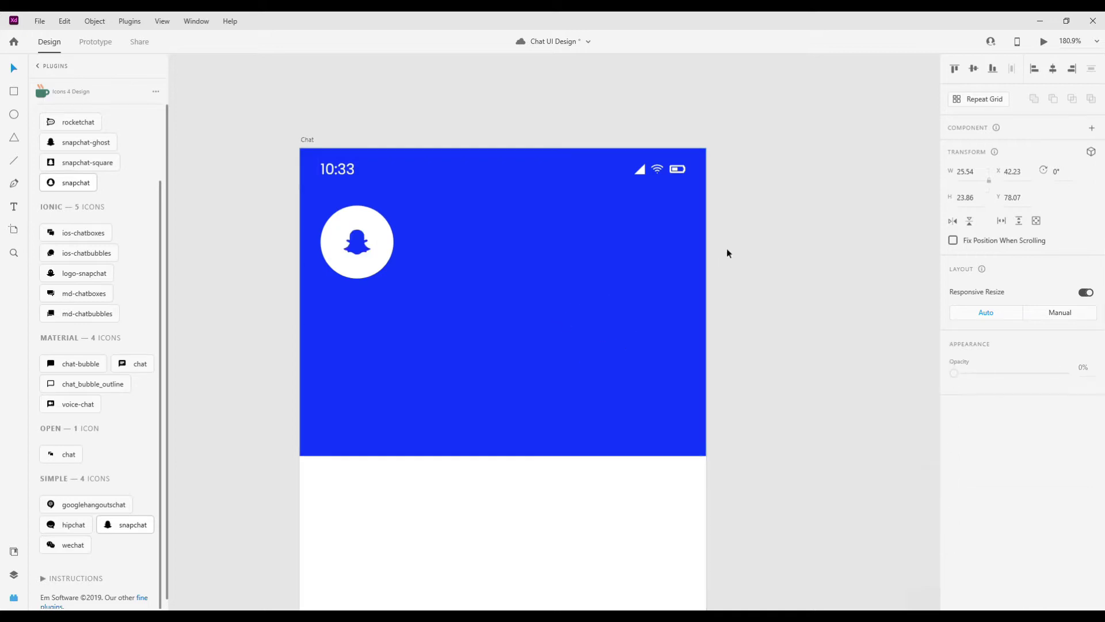
left_click(362, 242)
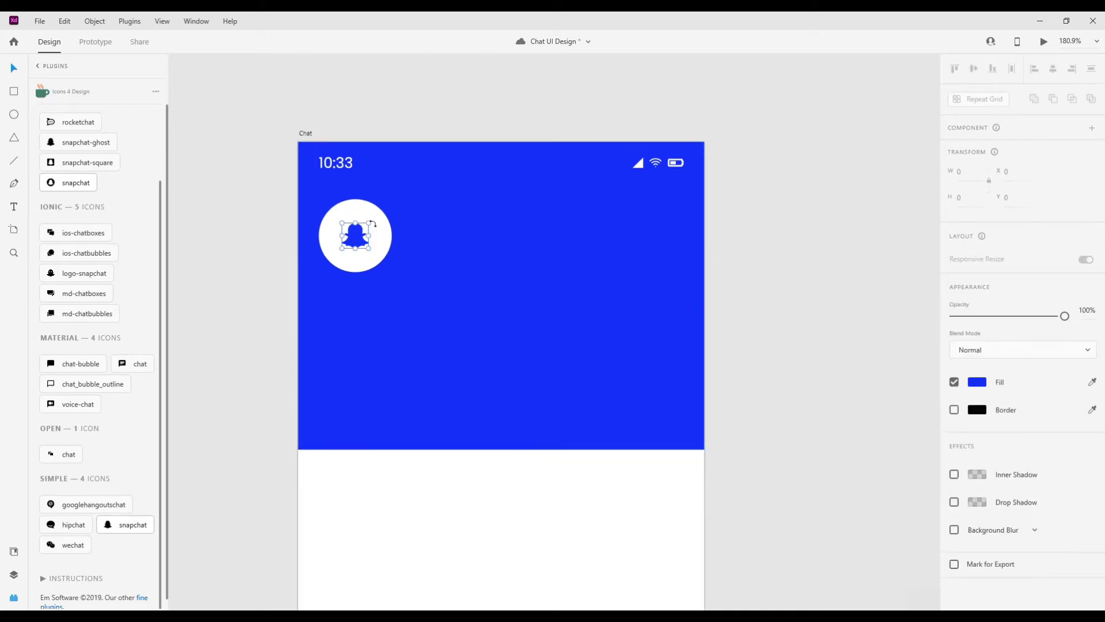
key("Escape")
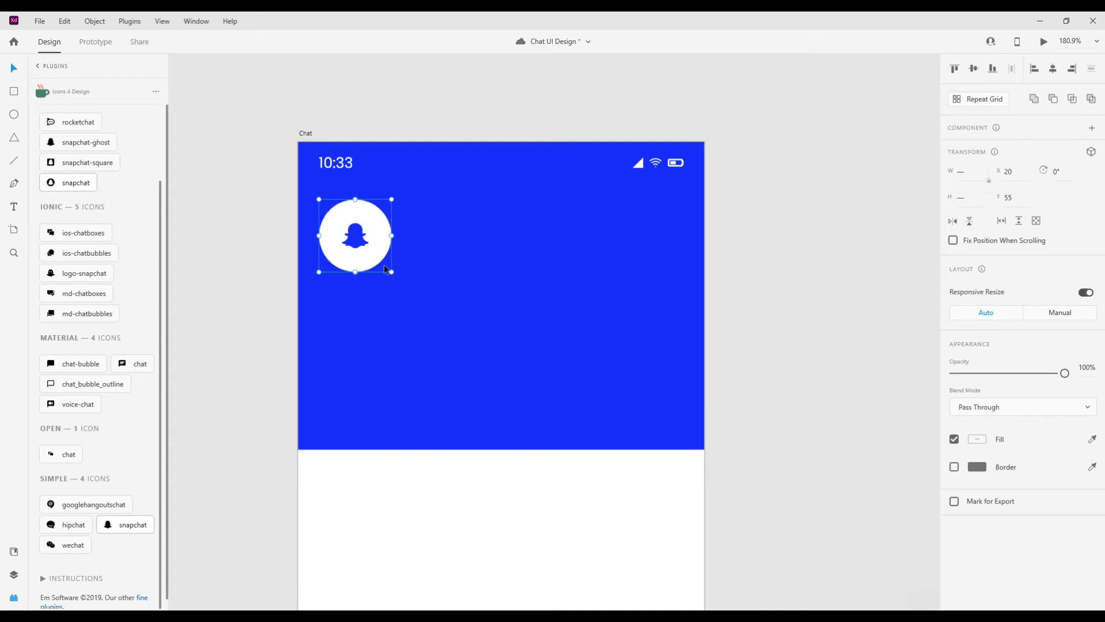
Step: Add a 'Hi there!' heading in Medium weight, size 24, aligned under the circle
key("t")
left_click(394, 299)
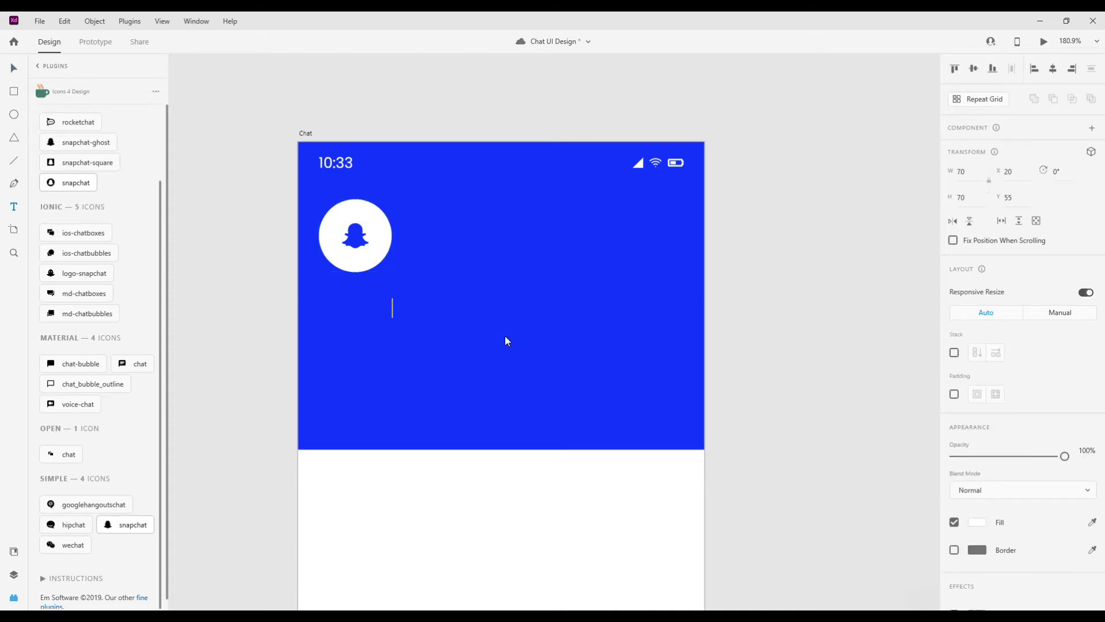
type("Hi there!")
key("Escape")
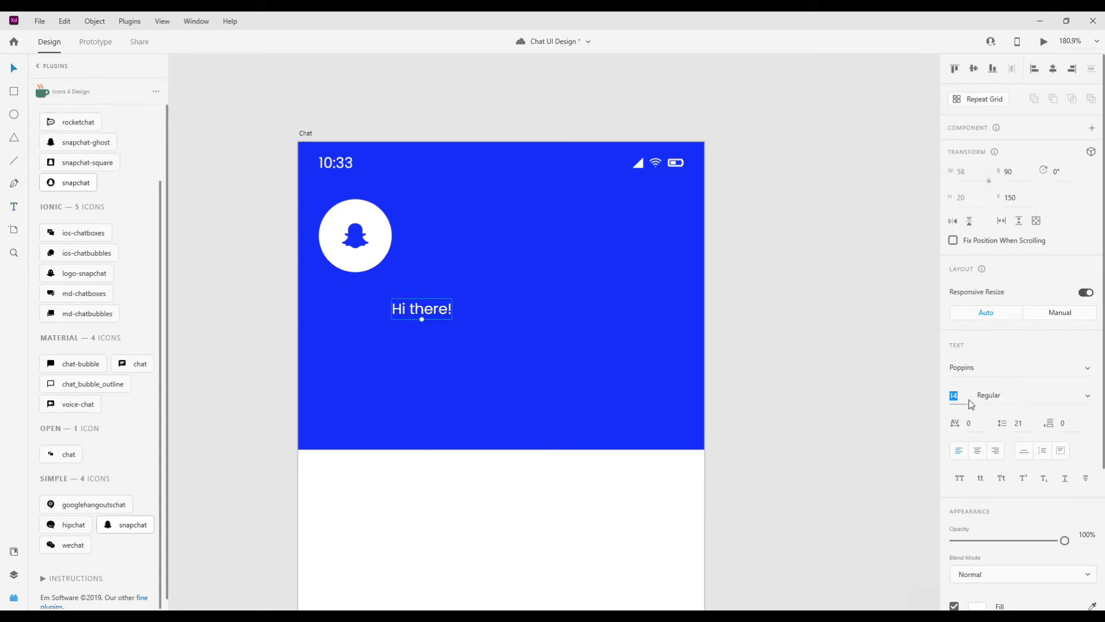
type("24")
key("Return")
left_click_drag(471, 311, 399, 312)
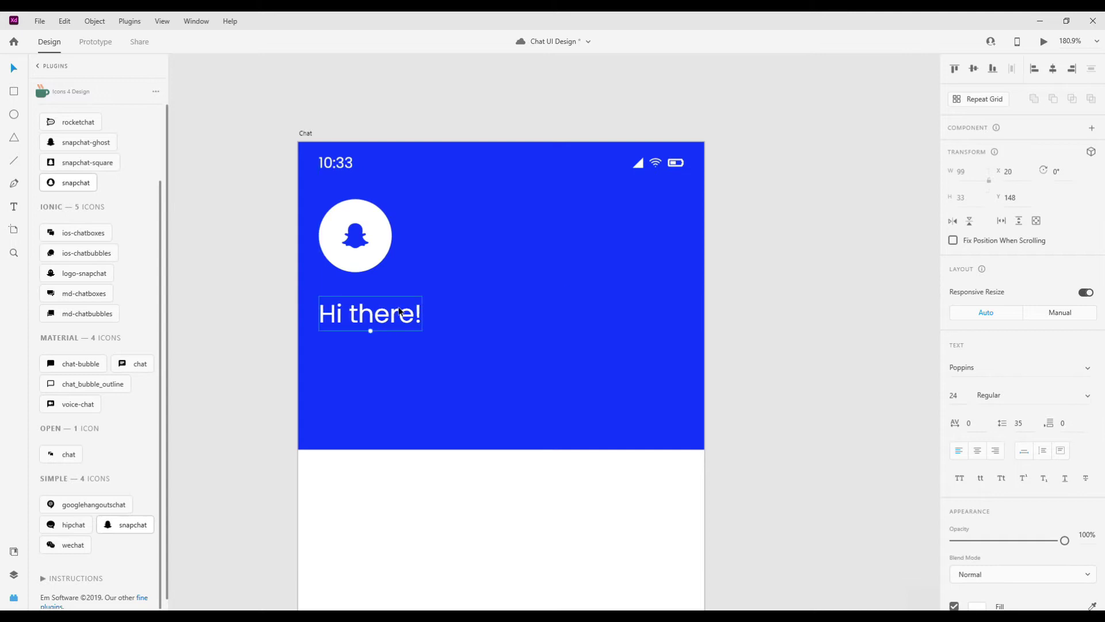
left_click(1004, 399)
left_click(1024, 487)
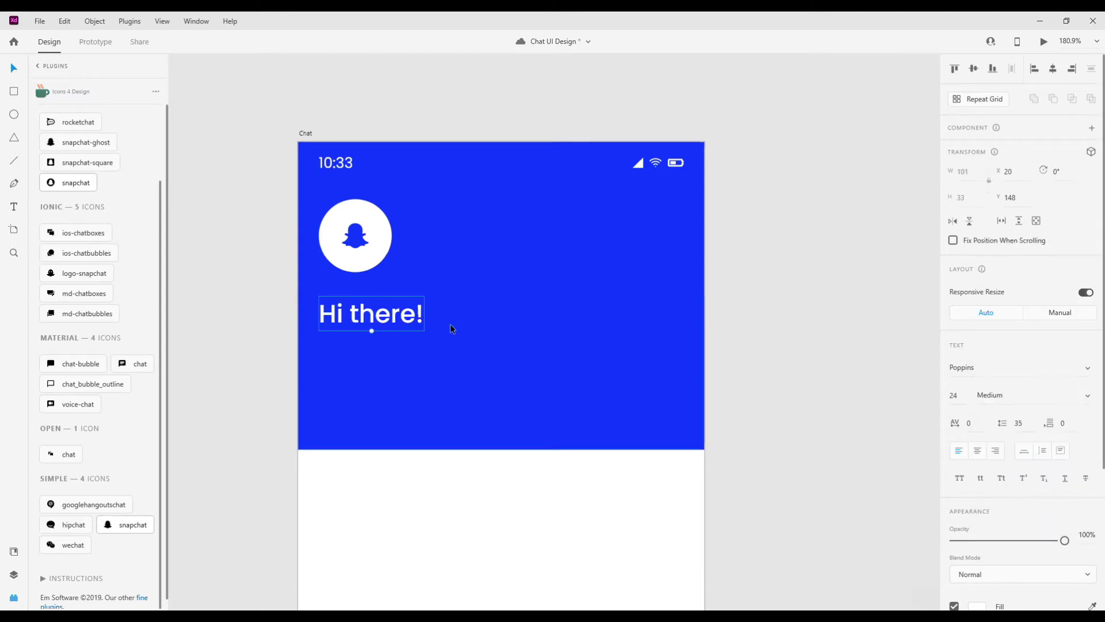
left_click_drag(372, 315, 371, 312)
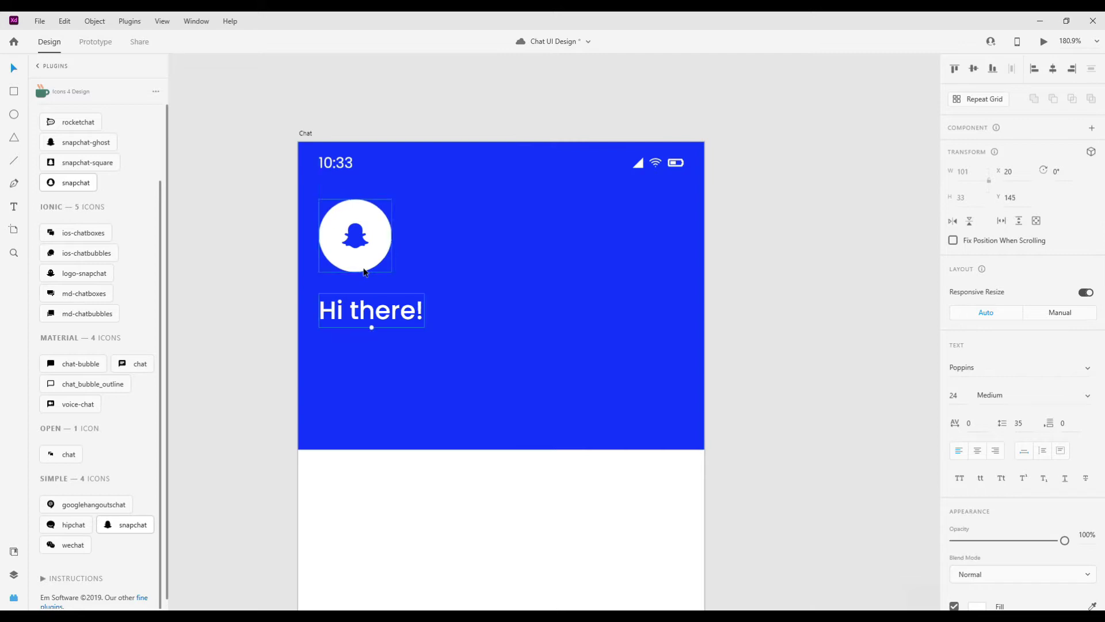
Step: Type 'Welcome to workshop co. how can we help you today' below the heading
key("t")
left_click(320, 351)
type("Welcome")
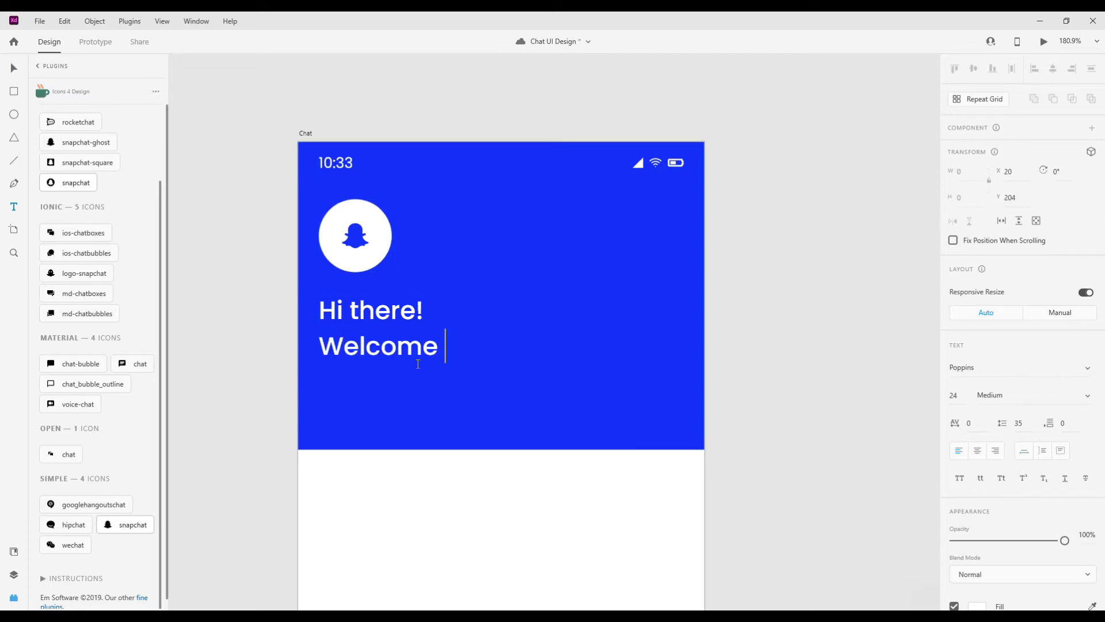
type(" to workshop")
type("o")
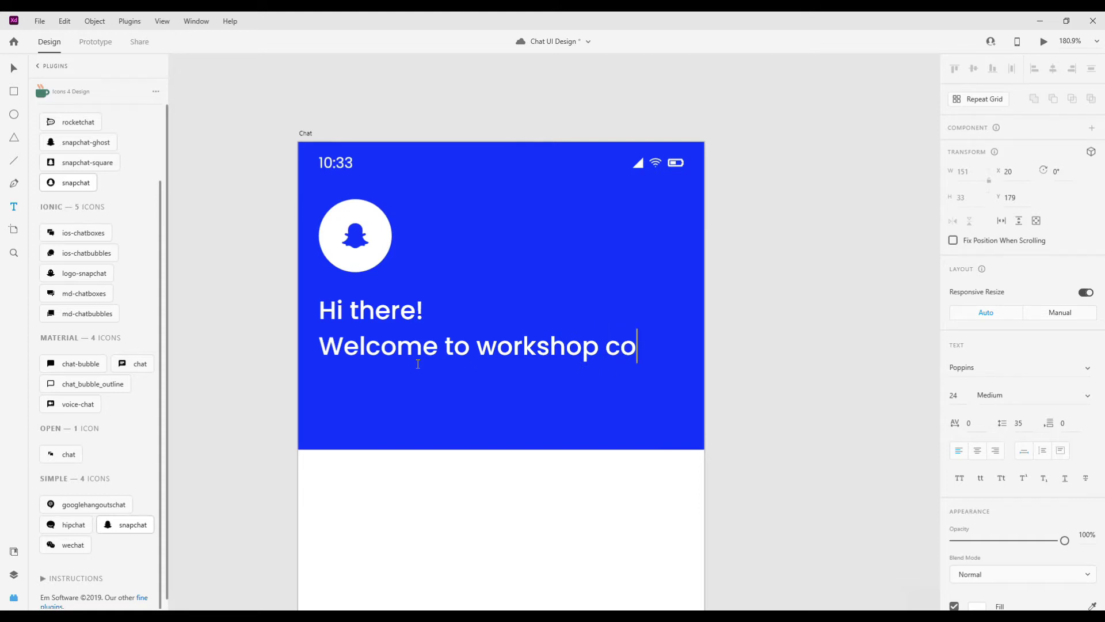
type(". how can we help ")
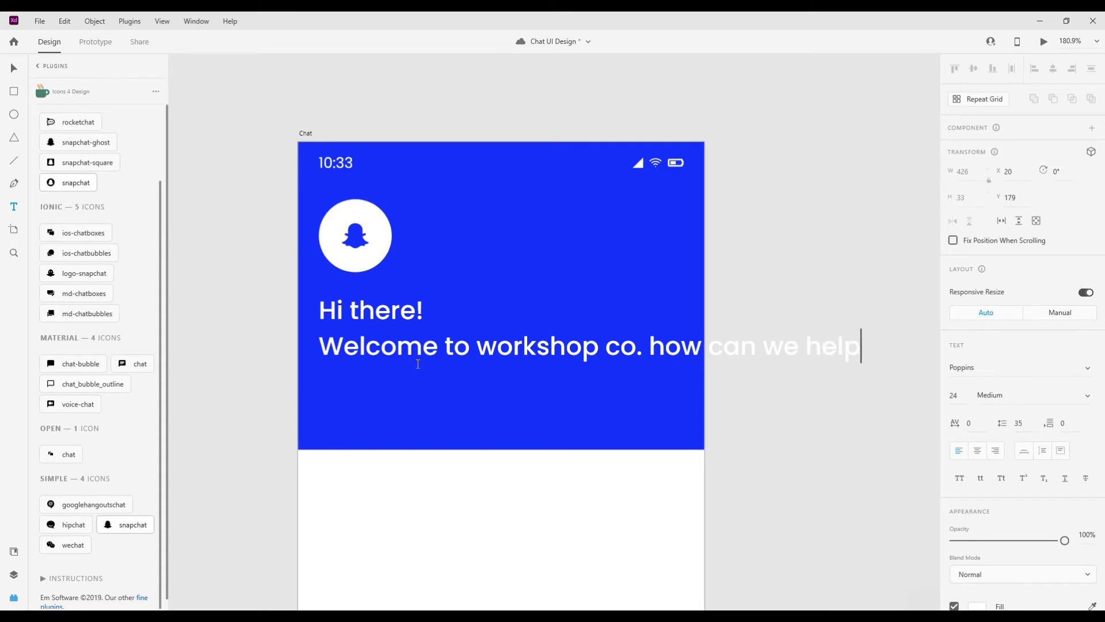
type("youto")
Step: Set the welcome text to font size 14 with Light weight
key("Escape")
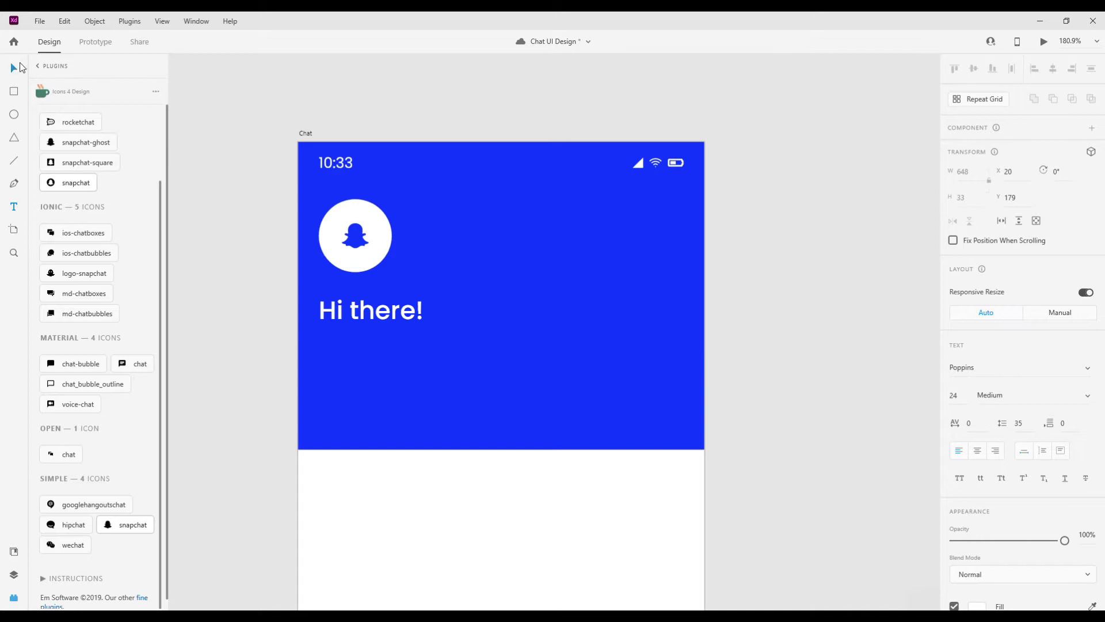
scroll(527, 309, "down", 3)
scroll(527, 309, "down", 2)
type("14")
key("Tab")
key("Up")
key("Down")
key("Tab")
Step: Narrow the welcome text box so the line wraps onto two lines
left_click(1018, 398)
key("Down")
left_click(613, 334)
double_click(613, 334)
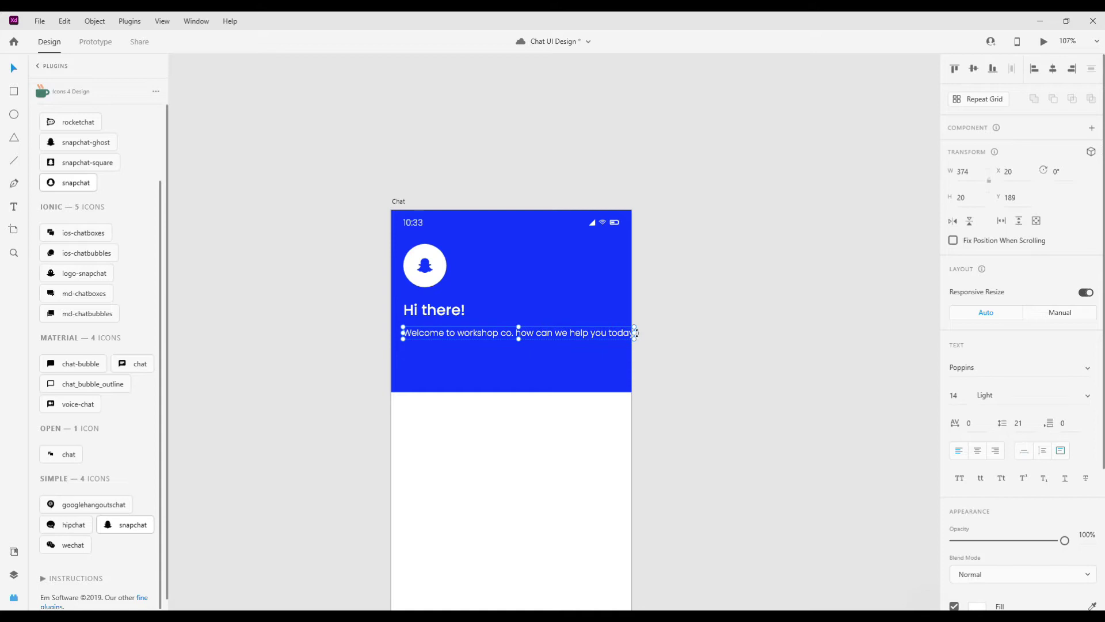
left_click_drag(634, 333, 557, 334)
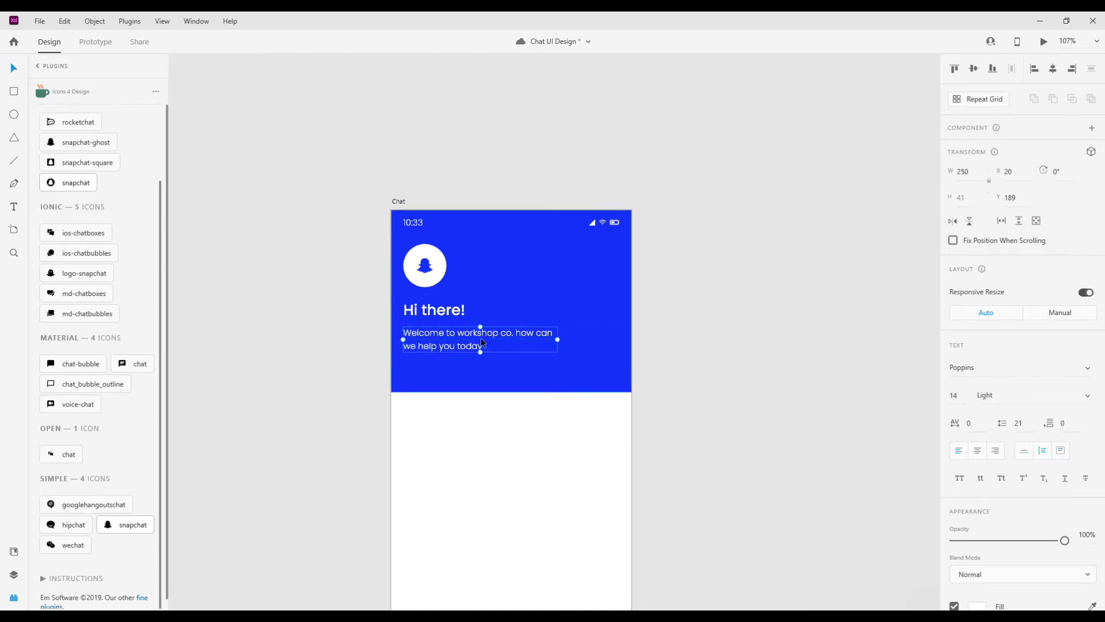
scroll(485, 337, "up", 2)
Step: Add a question mark after 'today' in the welcome text
double_click(510, 347)
left_click(512, 349)
type("?")
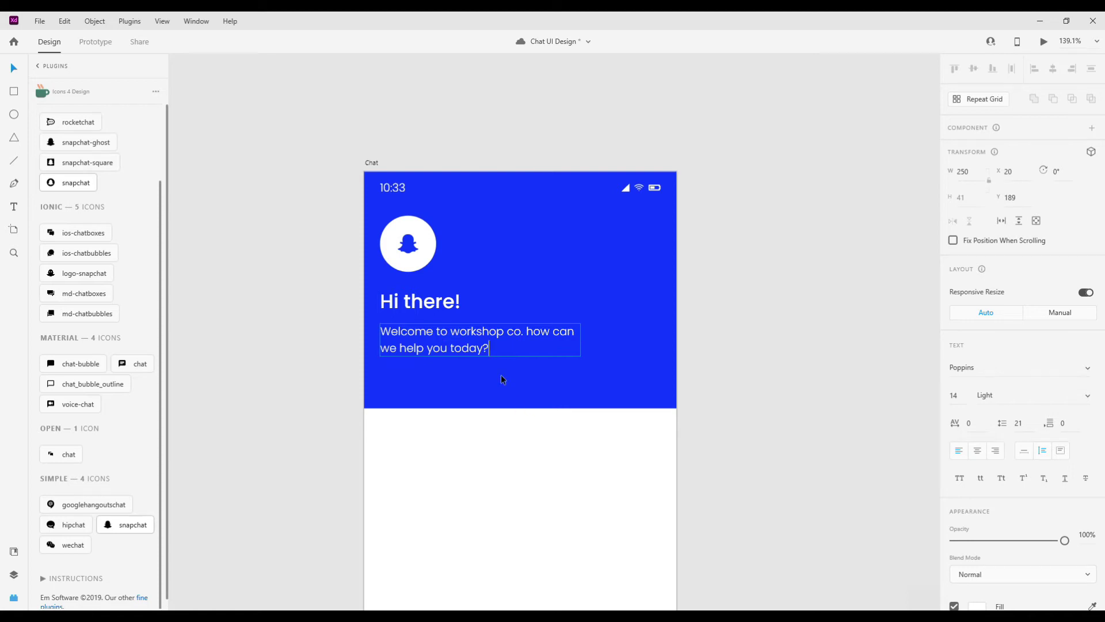
key("Escape")
Step: Shorten the blue header rectangle to a height of 271
left_click(554, 403)
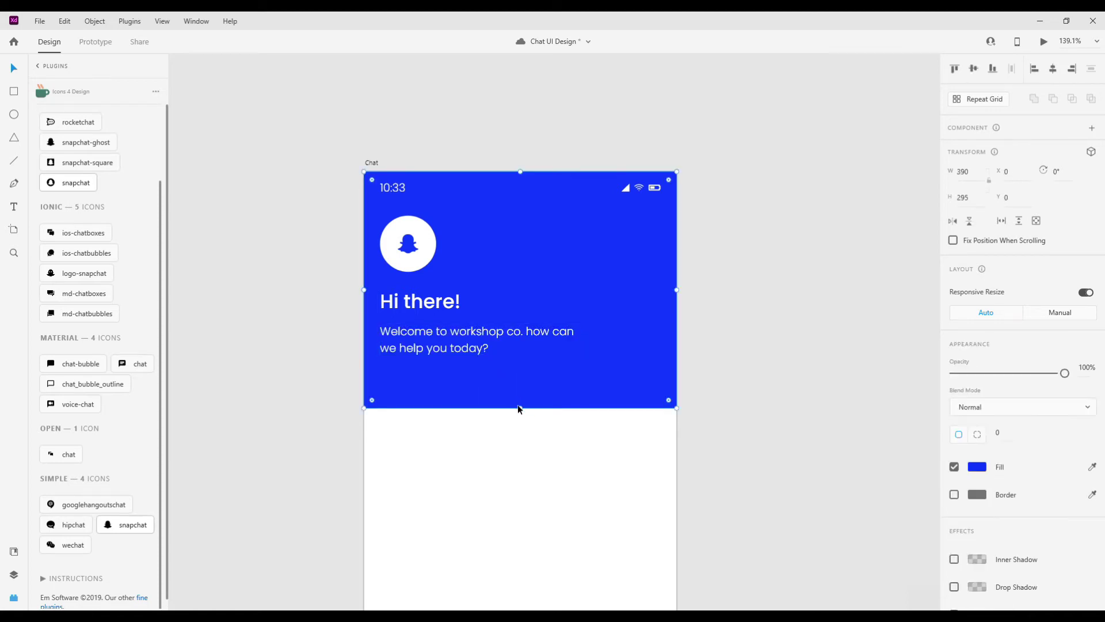
left_click_drag(518, 409, 520, 389)
scroll(475, 335, "down", 3)
left_click(435, 332)
scroll(603, 317, "down", 1)
scroll(602, 318, "down", 2)
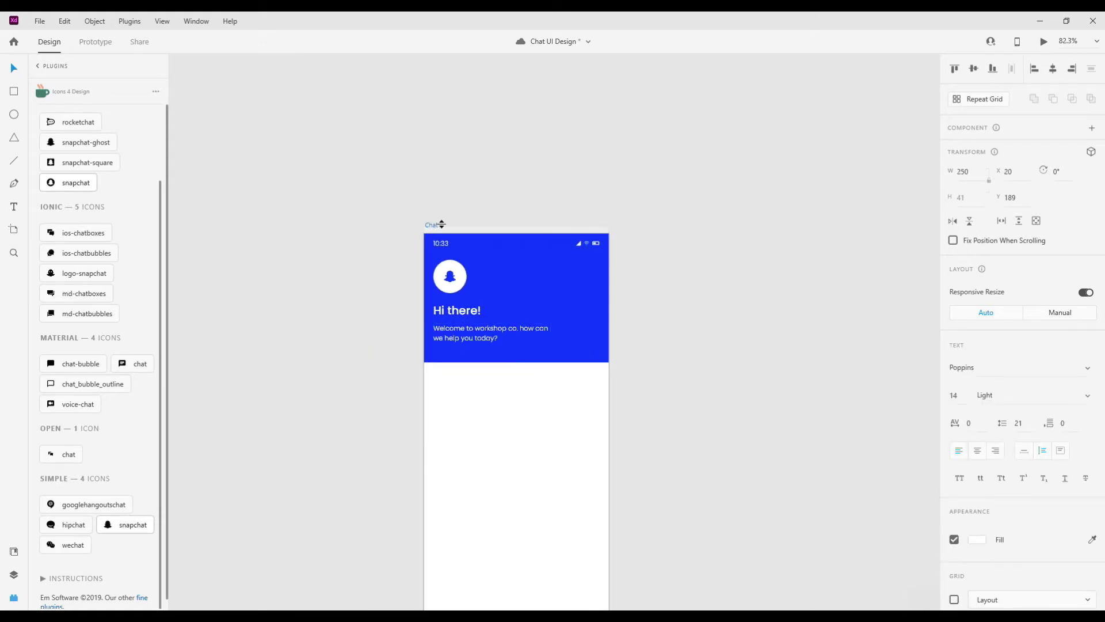
Step: Preview the Chat artboard full-size, then close the preview
left_click(432, 224)
key("ctrl+Return")
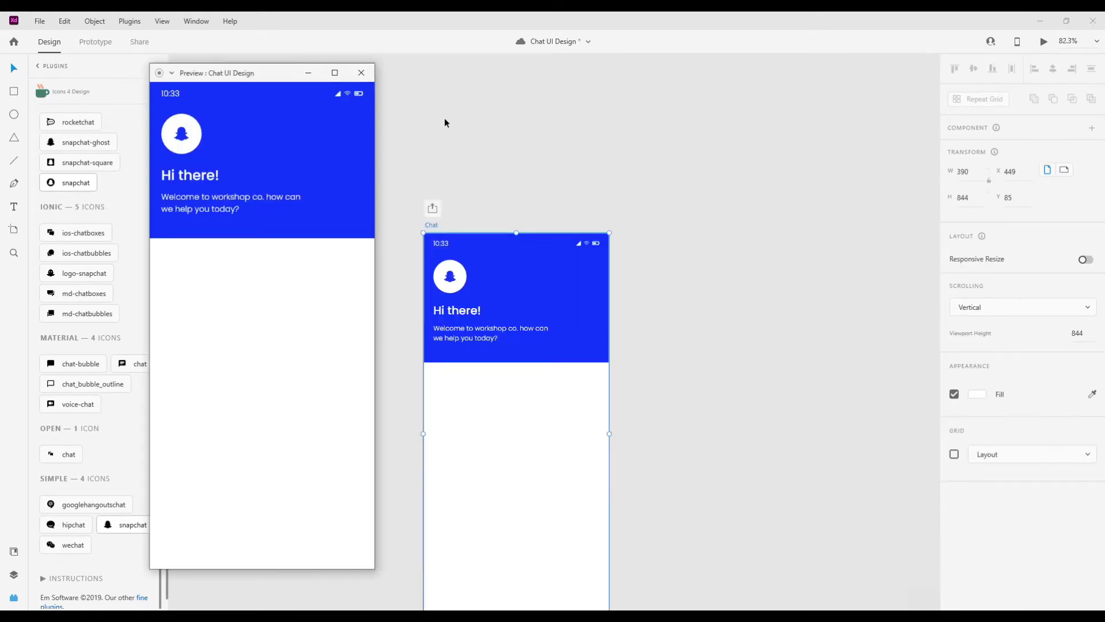
left_click(334, 73)
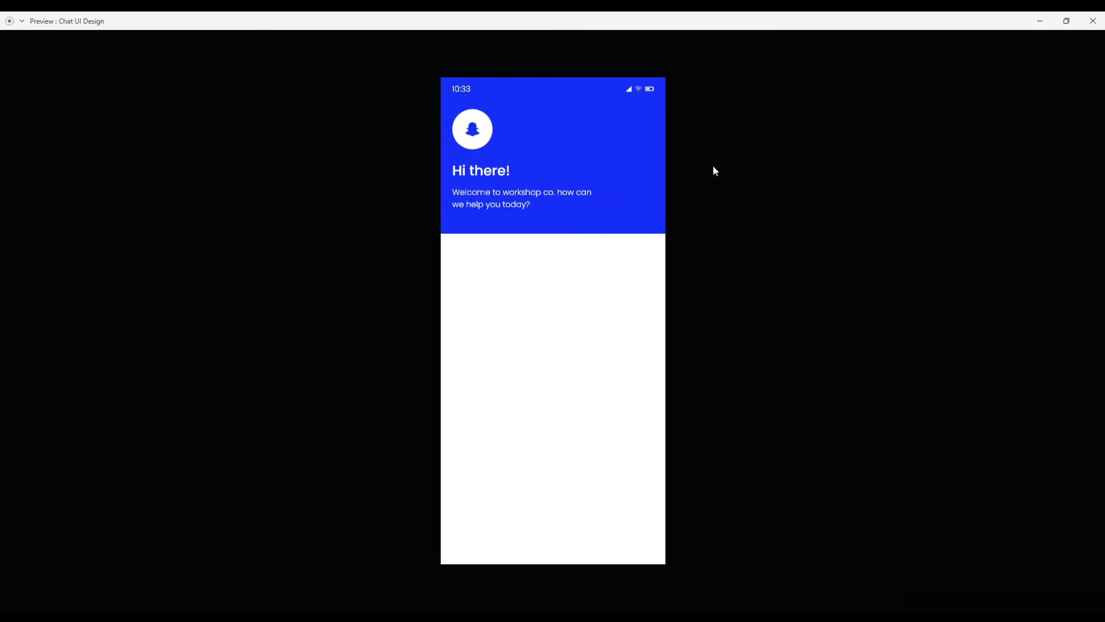
left_click(1093, 21)
Step: Enlarge the status-bar signal, Wi-Fi and battery icon group slightly
scroll(588, 210, "up", 5)
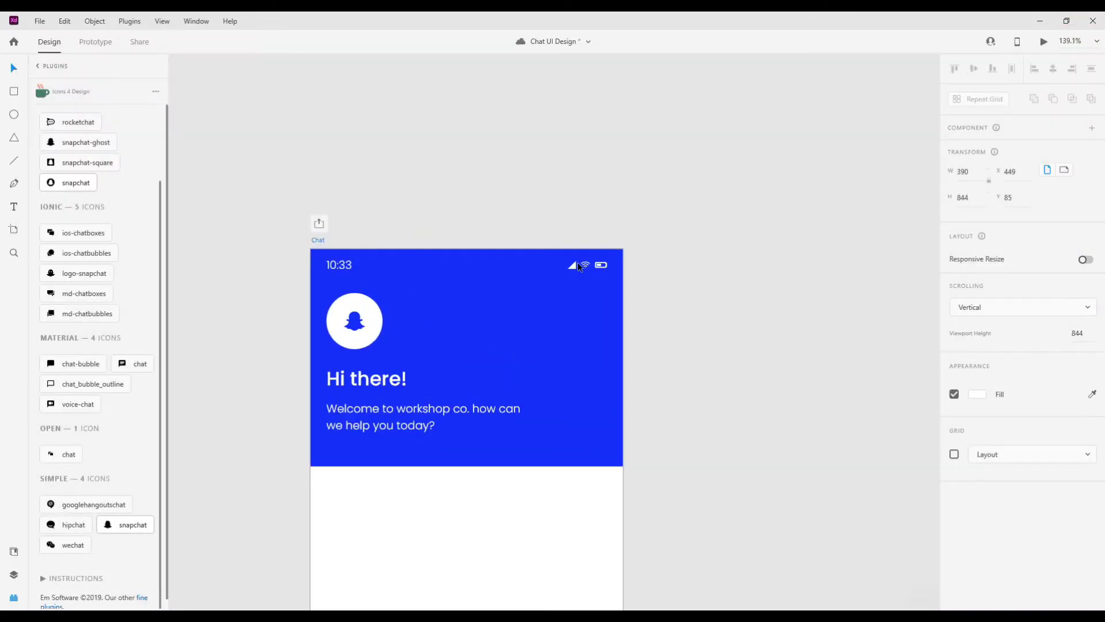
left_click(574, 267)
left_click_drag(569, 270, 560, 276)
left_click(348, 274)
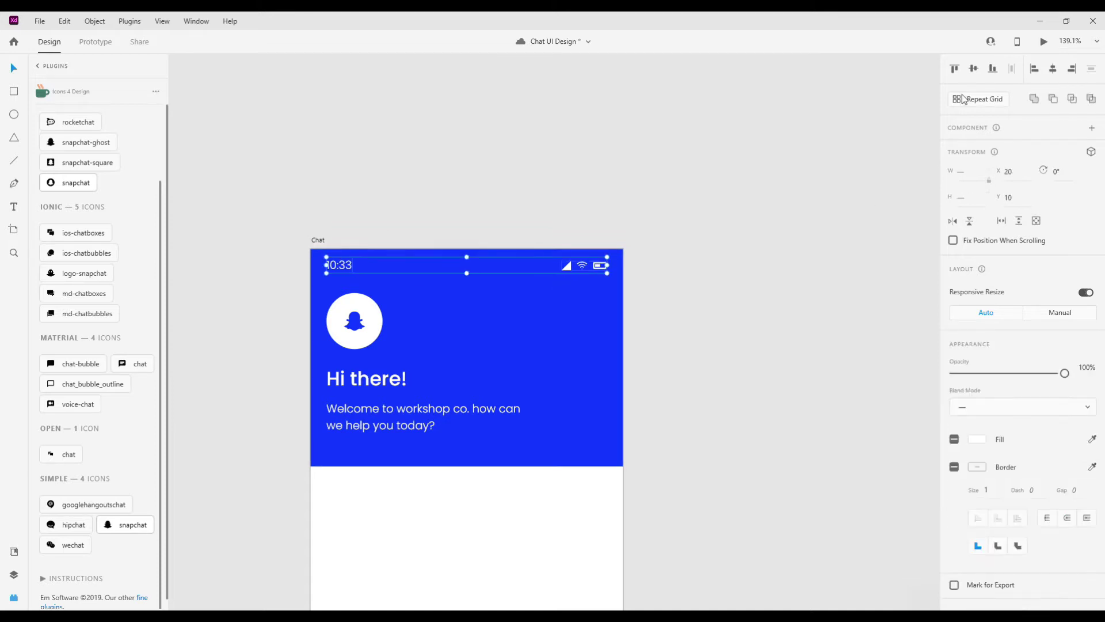
left_click(620, 192)
Step: Preview the updated chat screen full-size again, then close it
left_click(321, 240)
key("ctrl+Return")
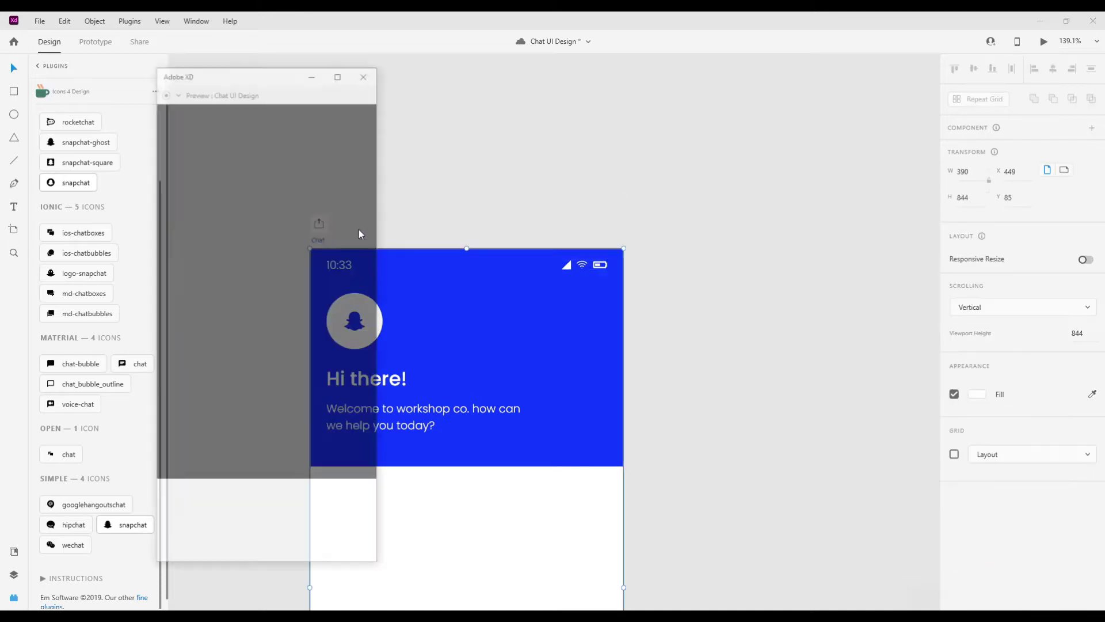
left_click(336, 72)
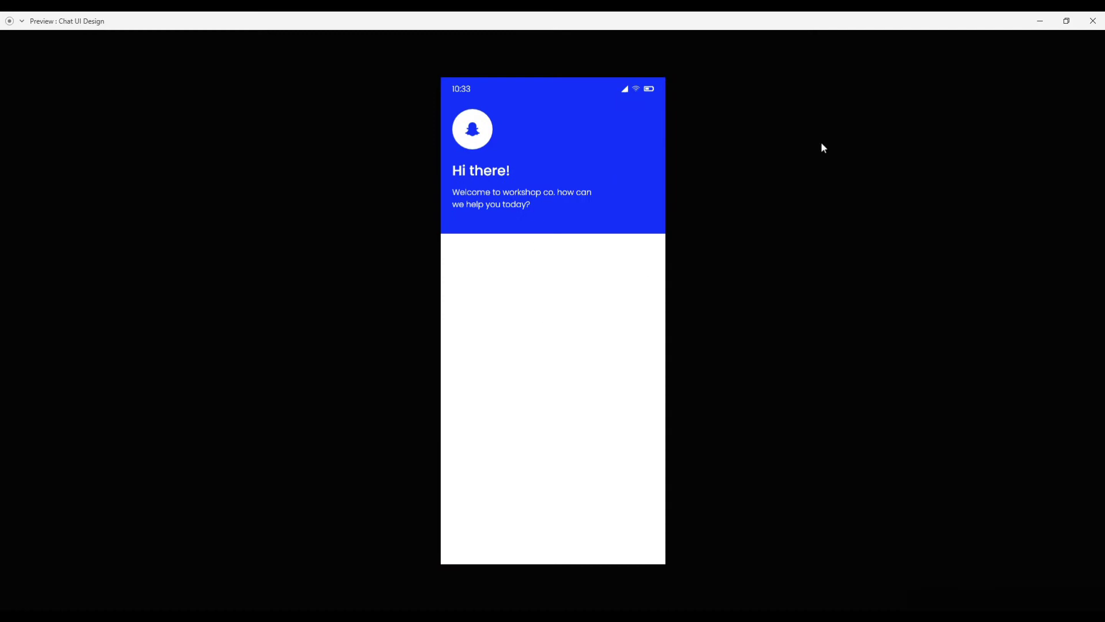
left_click(1092, 21)
left_click(14, 575)
Step: Draw a borderless 32×32 light grey circle just below the header
left_click(523, 209)
scroll(518, 300, "down", 2)
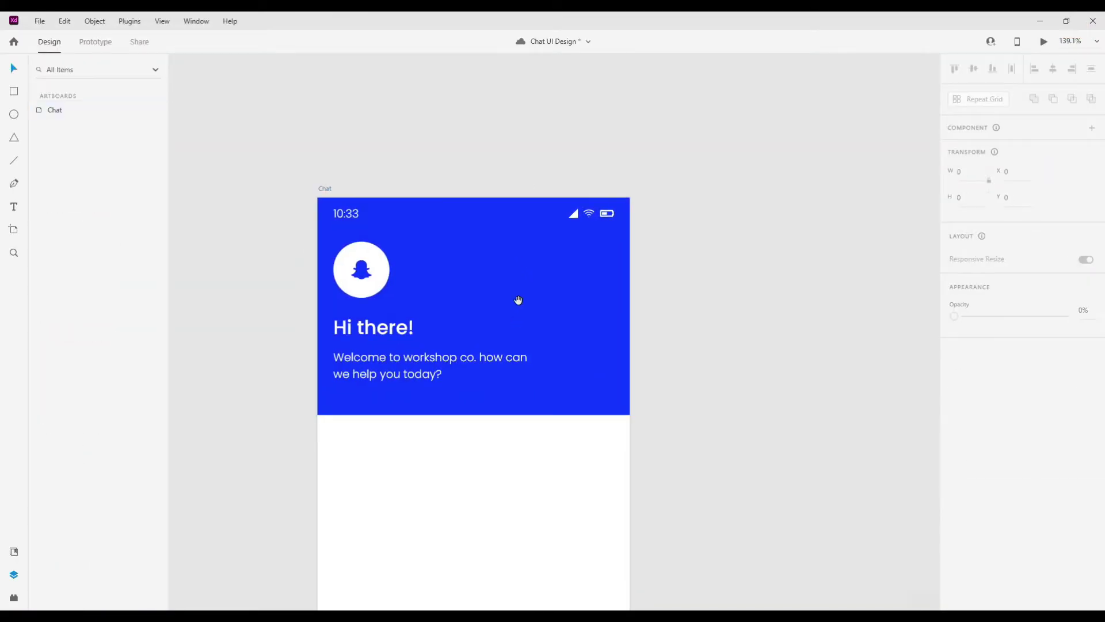
scroll(507, 346, "down", 1)
scroll(509, 338, "down", 4)
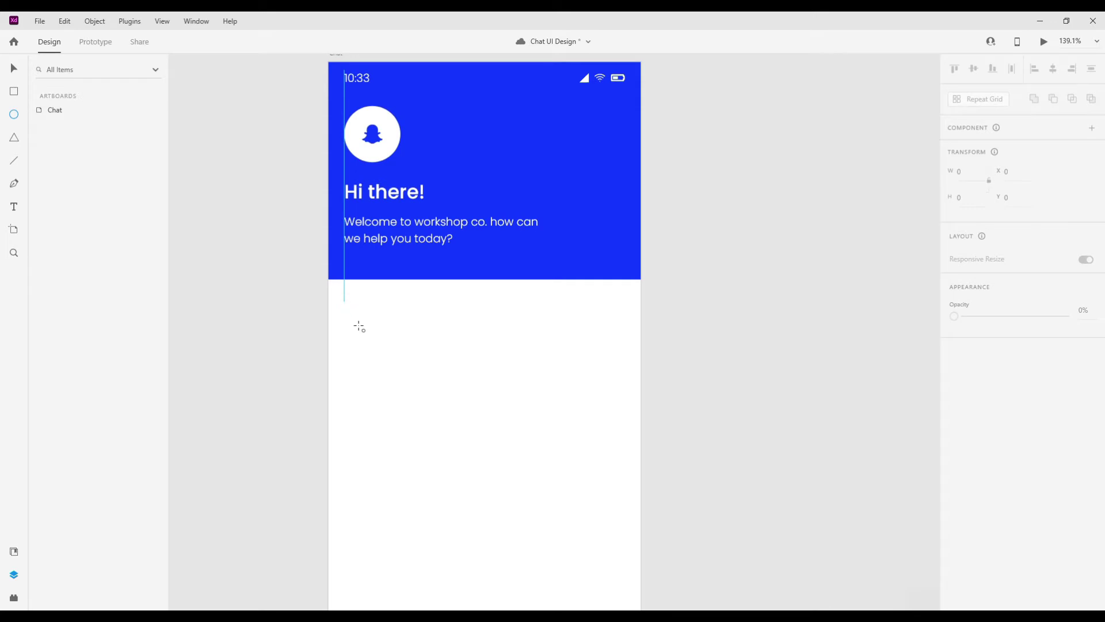
left_click_drag(344, 301, 364, 322)
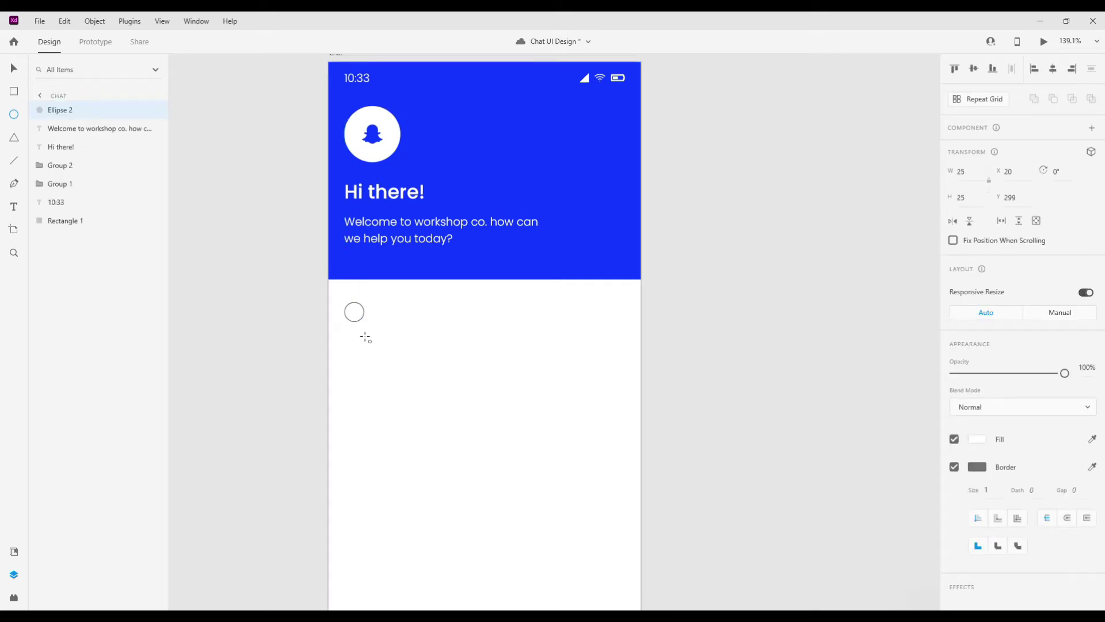
left_click_drag(368, 327, 371, 328)
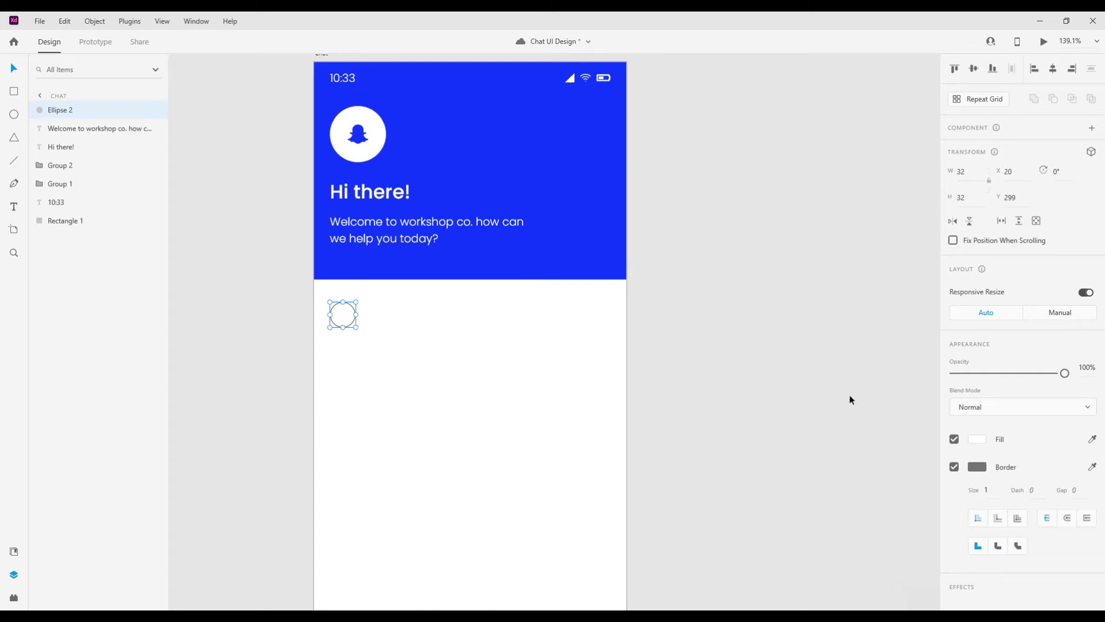
left_click(953, 467)
left_click(977, 439)
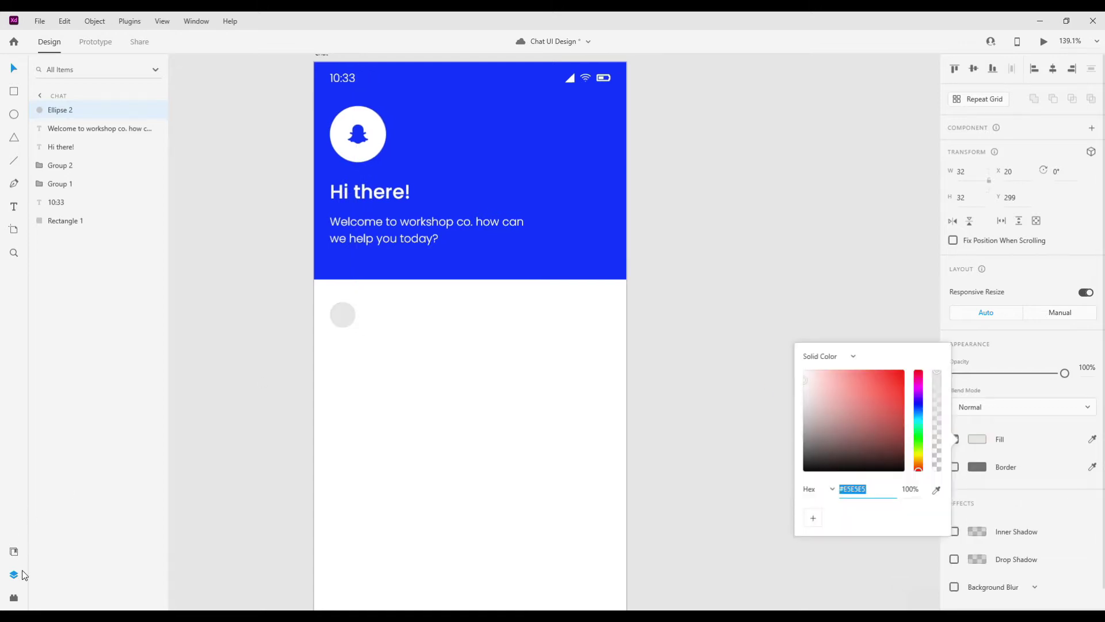
Step: Fill the circle with a face photo from the UI Faces plugin
left_click(13, 598)
left_click(36, 66)
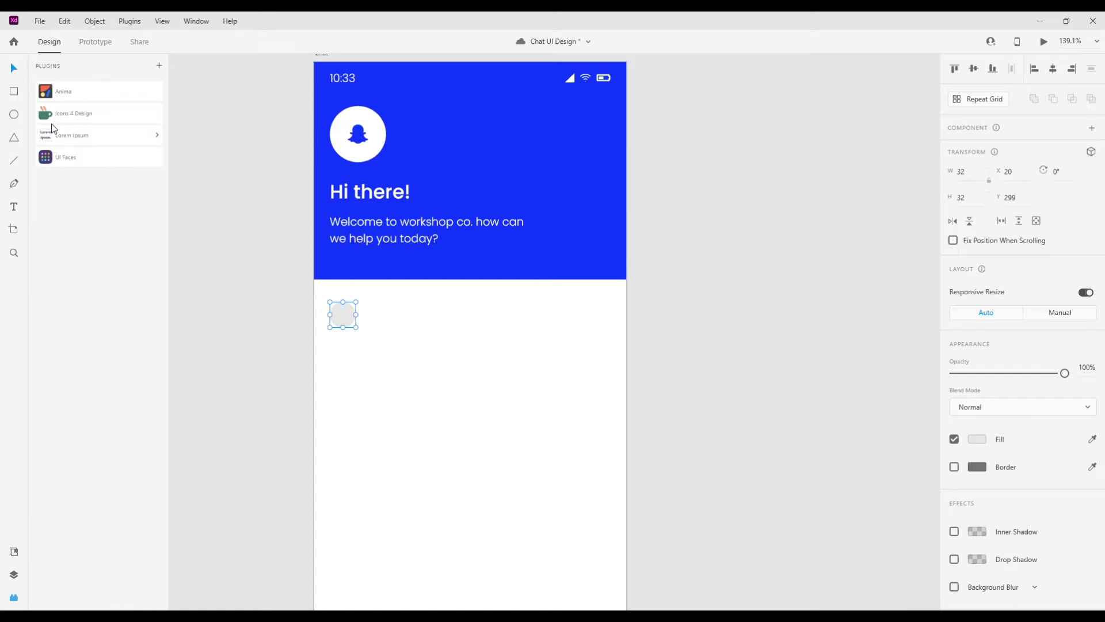
left_click(69, 111)
left_click(106, 526)
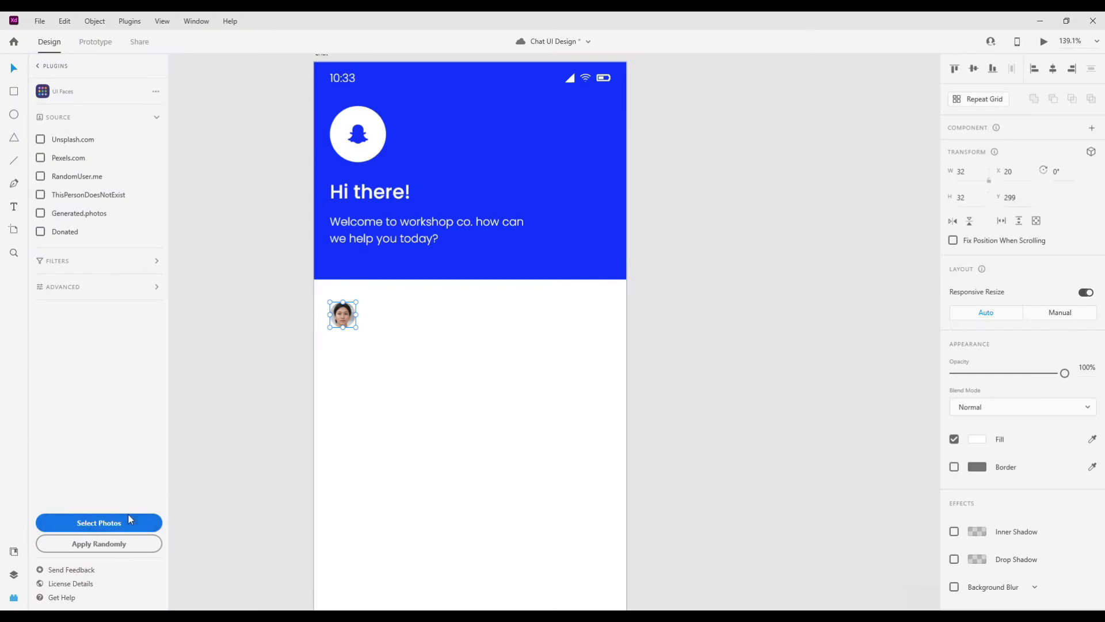
left_click(127, 522)
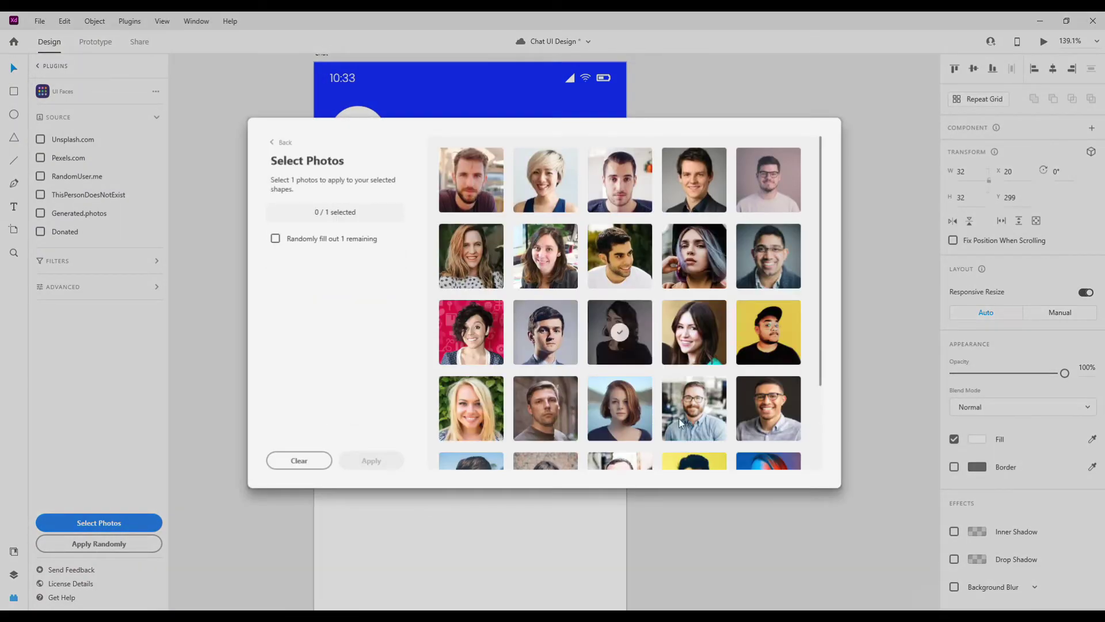
scroll(713, 393, "down", 3)
left_click(471, 384)
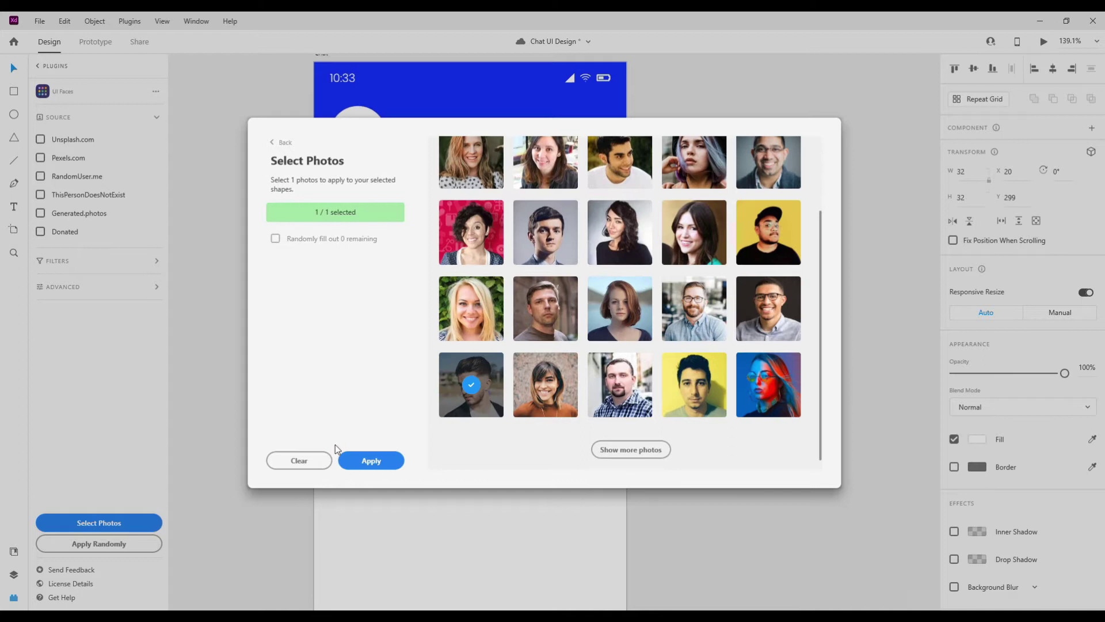
left_click(371, 461)
scroll(346, 319, "up", 1)
scroll(357, 322, "up", 3)
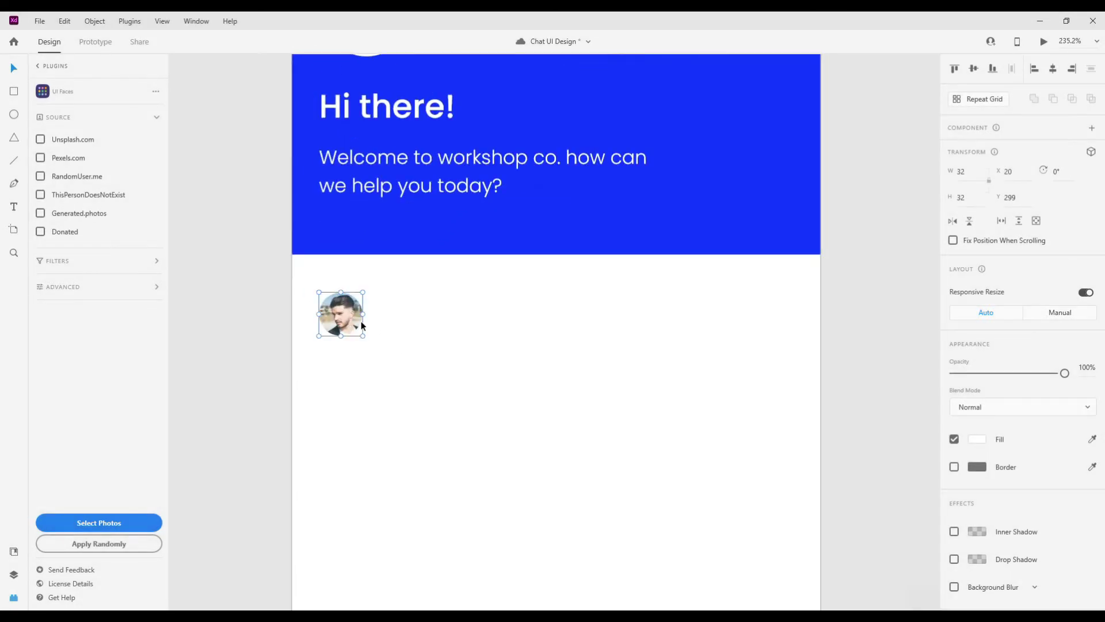
Step: Draw a 7×7 status dot at the avatar's corner and fill it green #7DE505
key("ctrl+y")
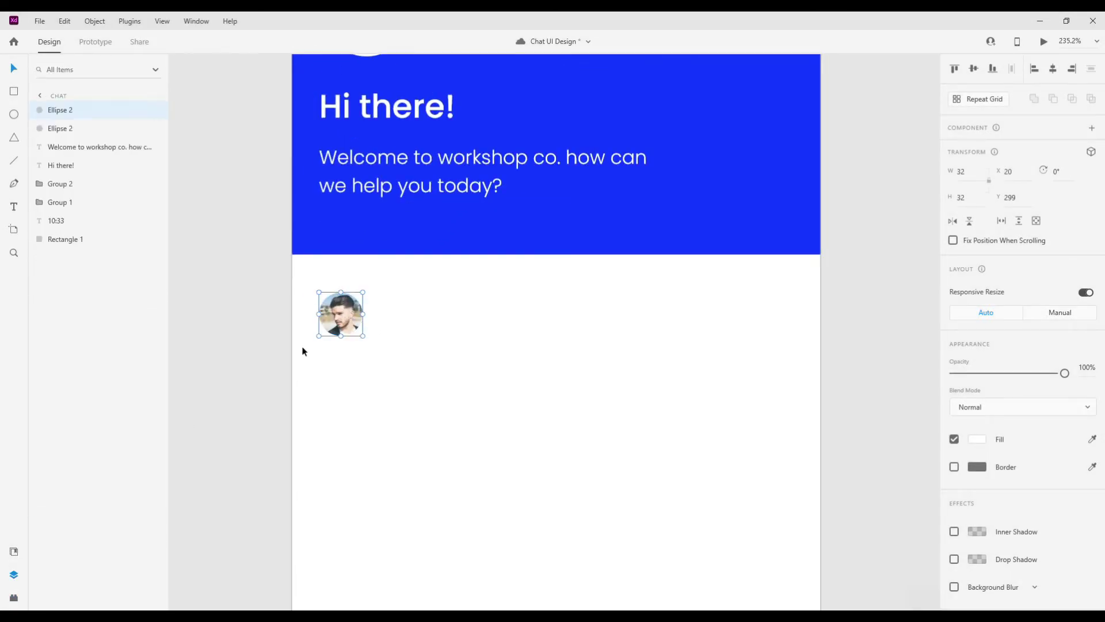
left_click_drag(319, 292, 361, 333)
left_click(973, 439)
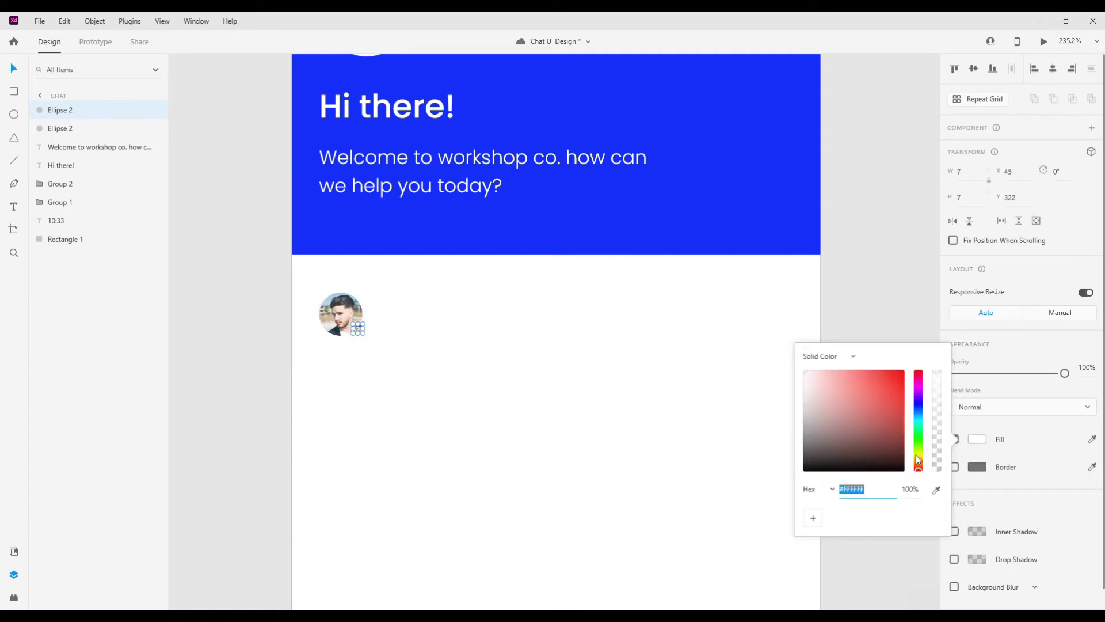
left_click_drag(919, 464, 919, 444)
left_click(902, 372)
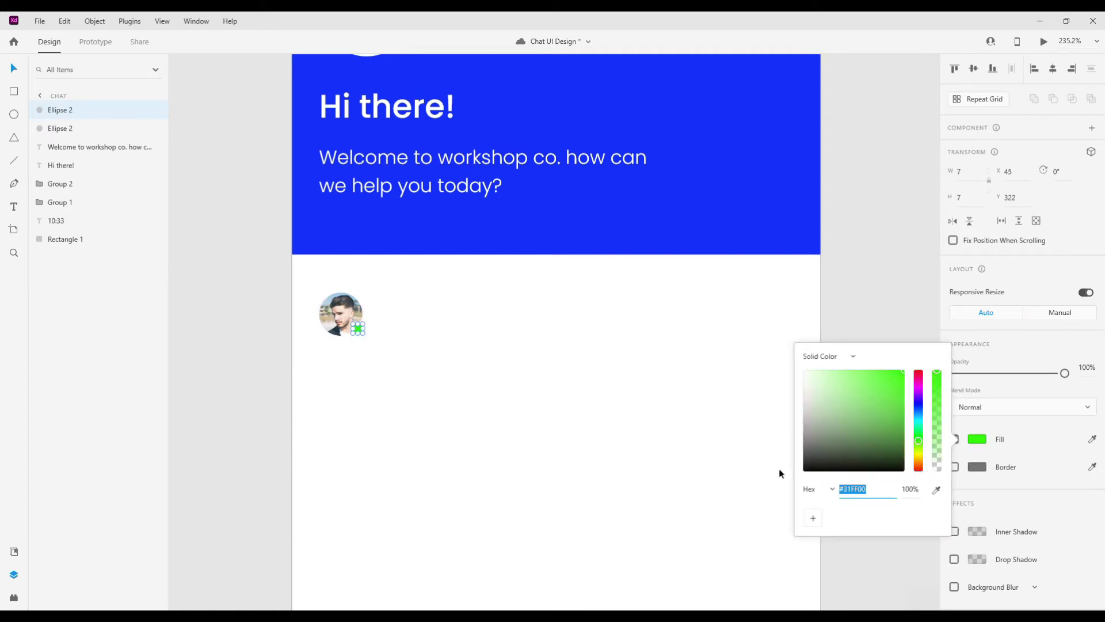
left_click(885, 409)
left_click_drag(919, 441, 919, 445)
left_click(748, 390)
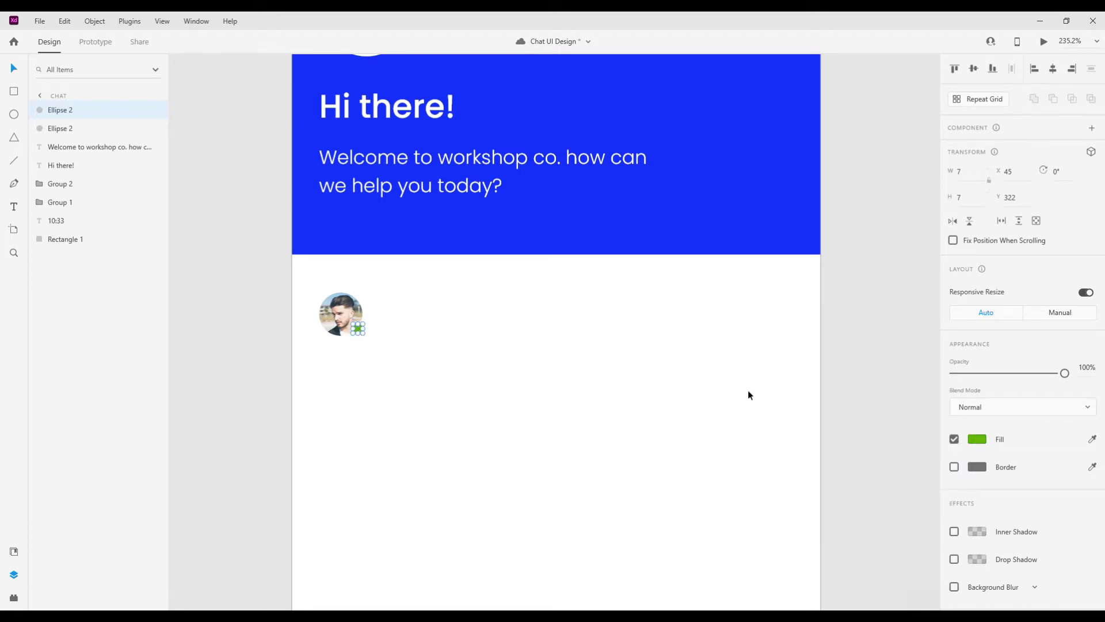
left_click(976, 439)
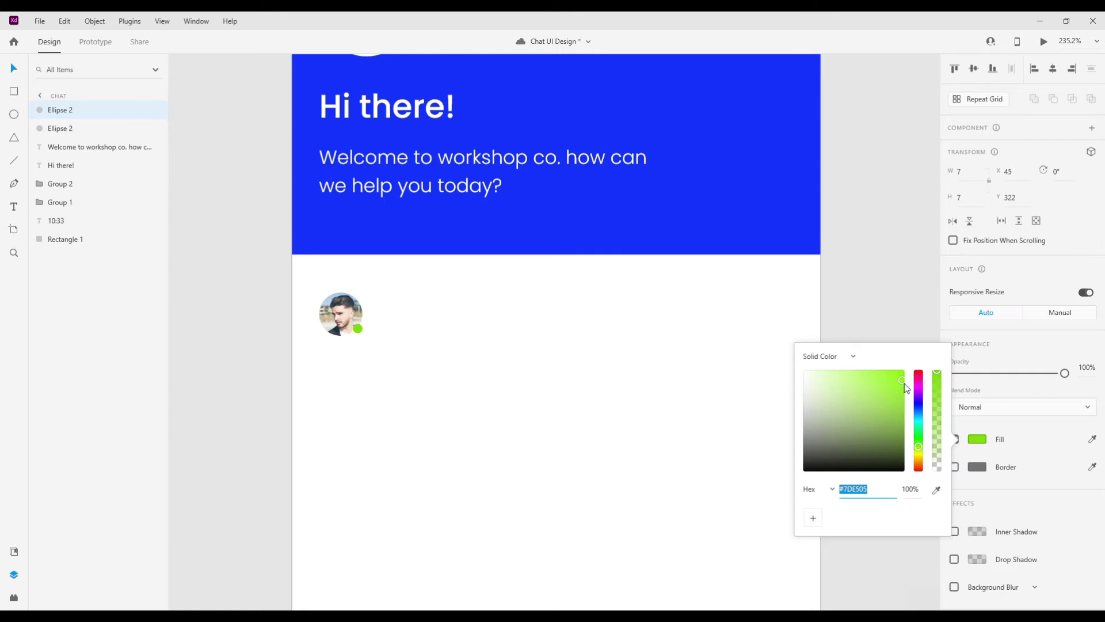
left_click(359, 331)
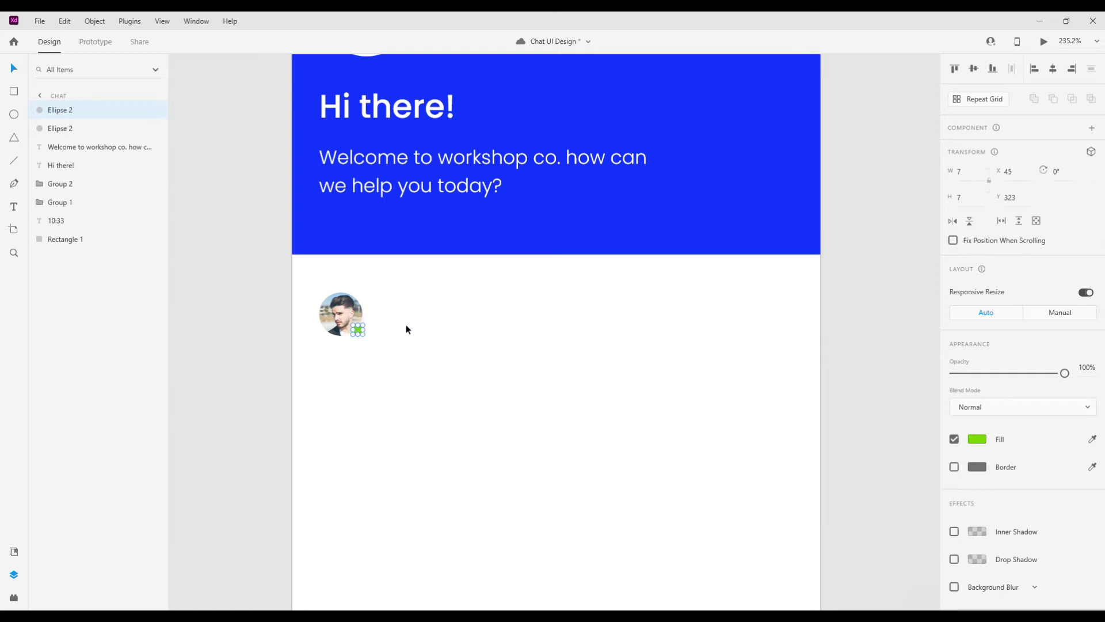
Step: Select the avatar together with its status dot to check placement, then deselect
left_click(406, 329)
scroll(406, 329, "down", 3)
scroll(406, 326, "down", 2)
left_click(379, 322)
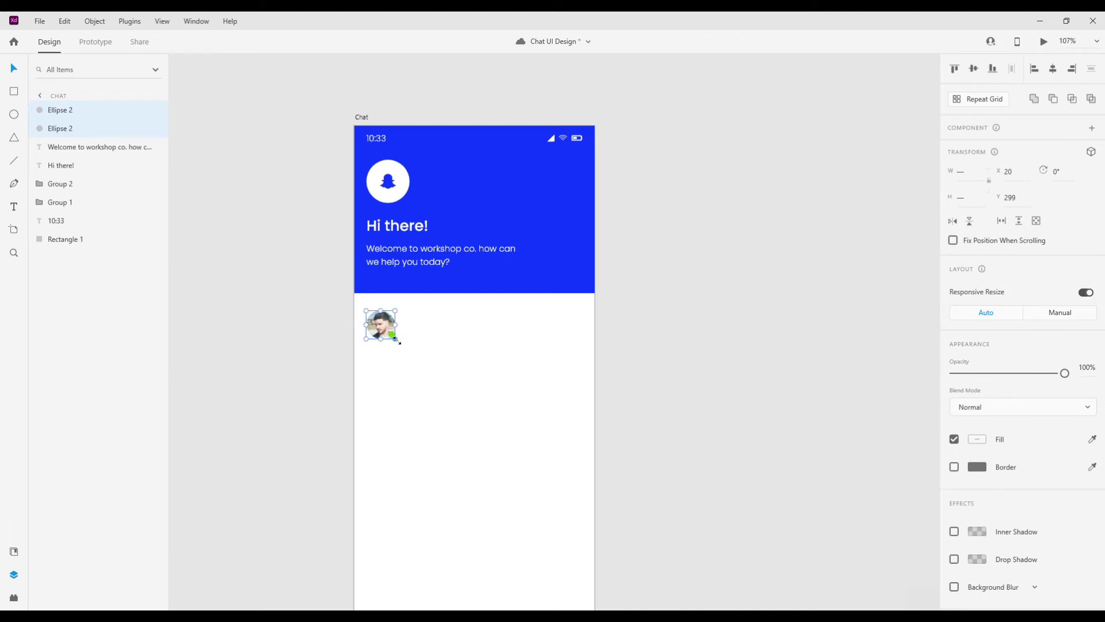
scroll(396, 339, "down", 1)
scroll(403, 333, "down", 1)
scroll(410, 335, "up", 3)
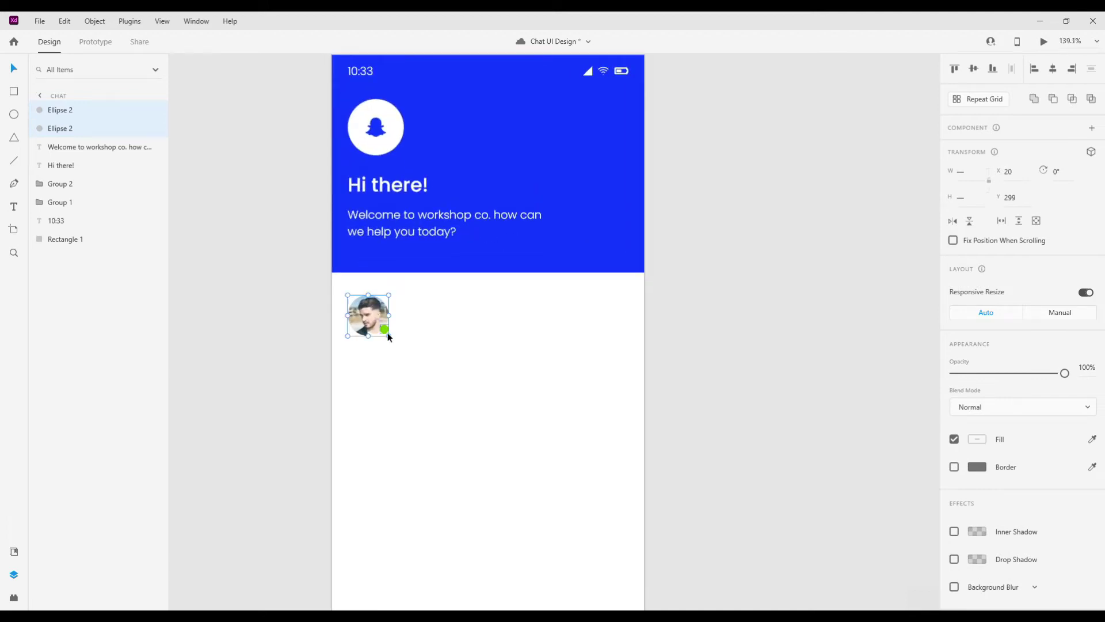
left_click(458, 335)
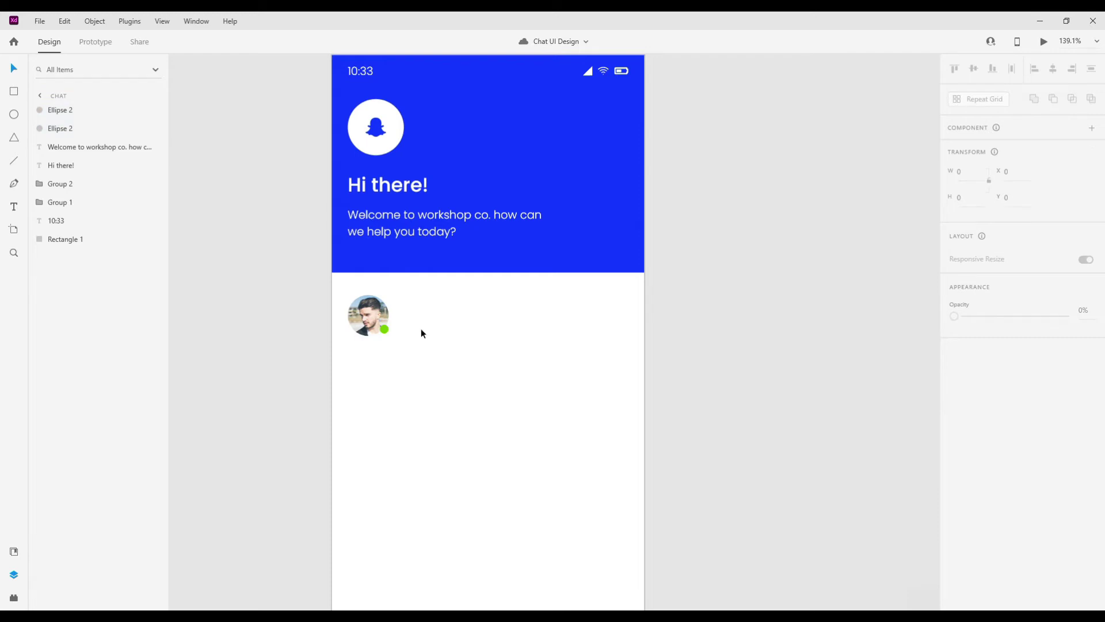
Step: Add the contact's name as dark Regular-weight text beside the avatar
left_click(390, 323)
key("t")
left_click(429, 321)
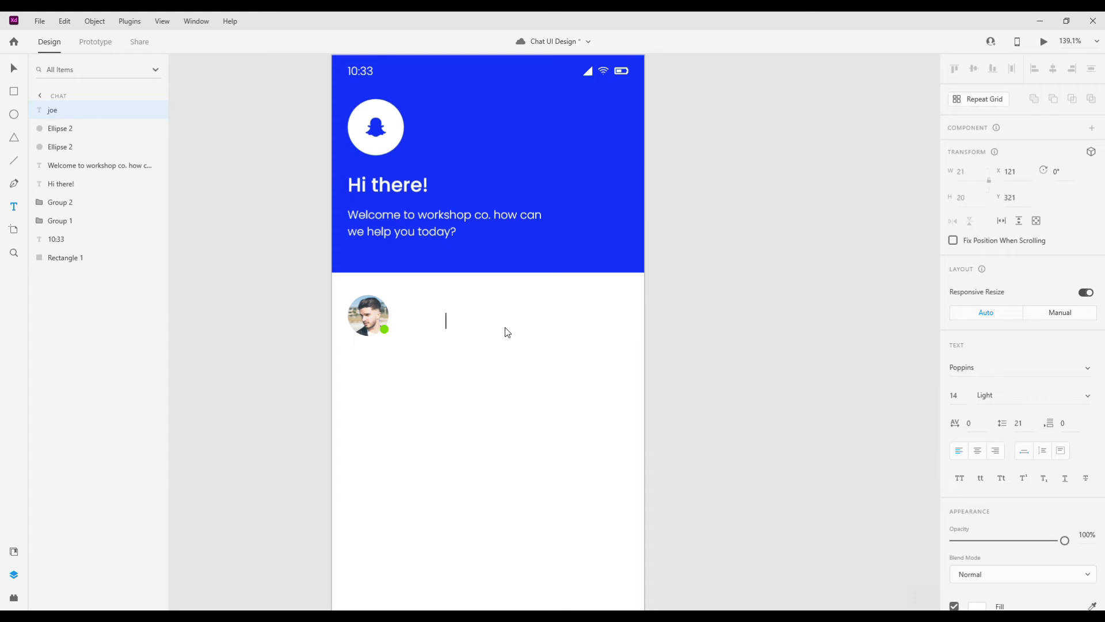
key("ctrl+a")
scroll(1018, 346, "down", 2)
scroll(1019, 346, "down", 3)
left_click(976, 415)
left_click(872, 437)
key("Escape")
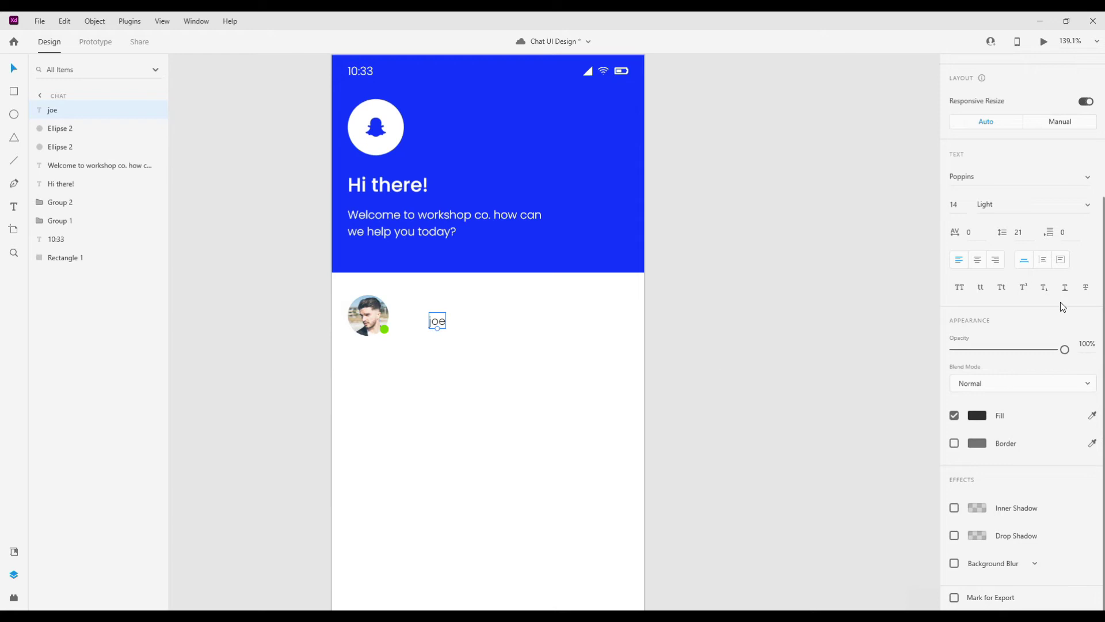
left_click(1009, 200)
key("Down")
key("Return")
Step: Move the name up beside the avatar and place a copy below it
double_click(437, 324)
left_click_drag(444, 304, 438, 302)
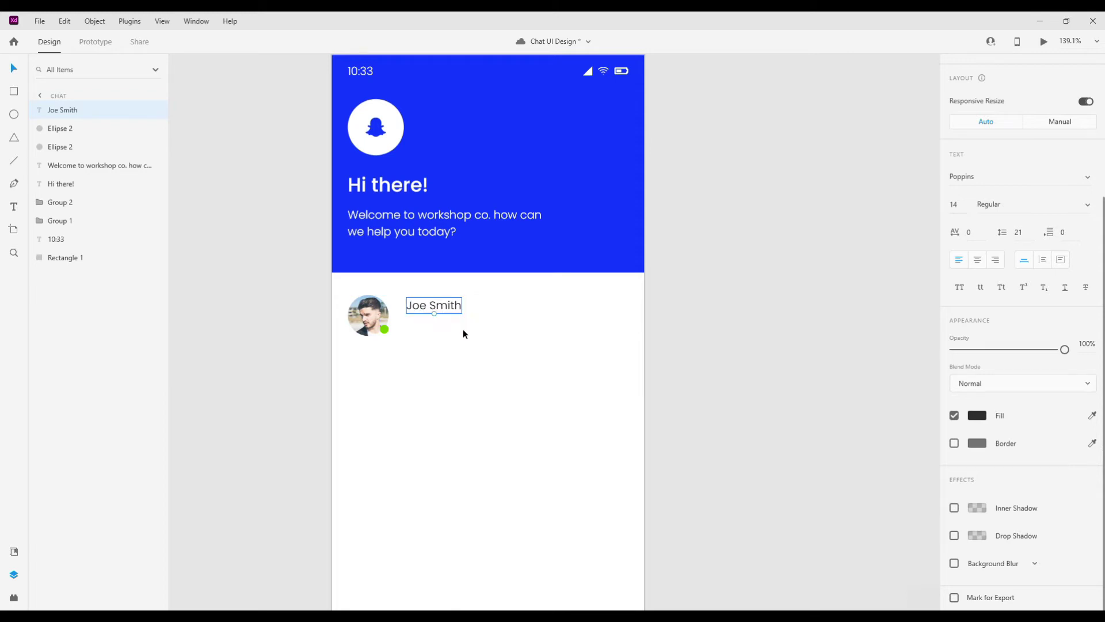
left_click(464, 330)
left_click(432, 314)
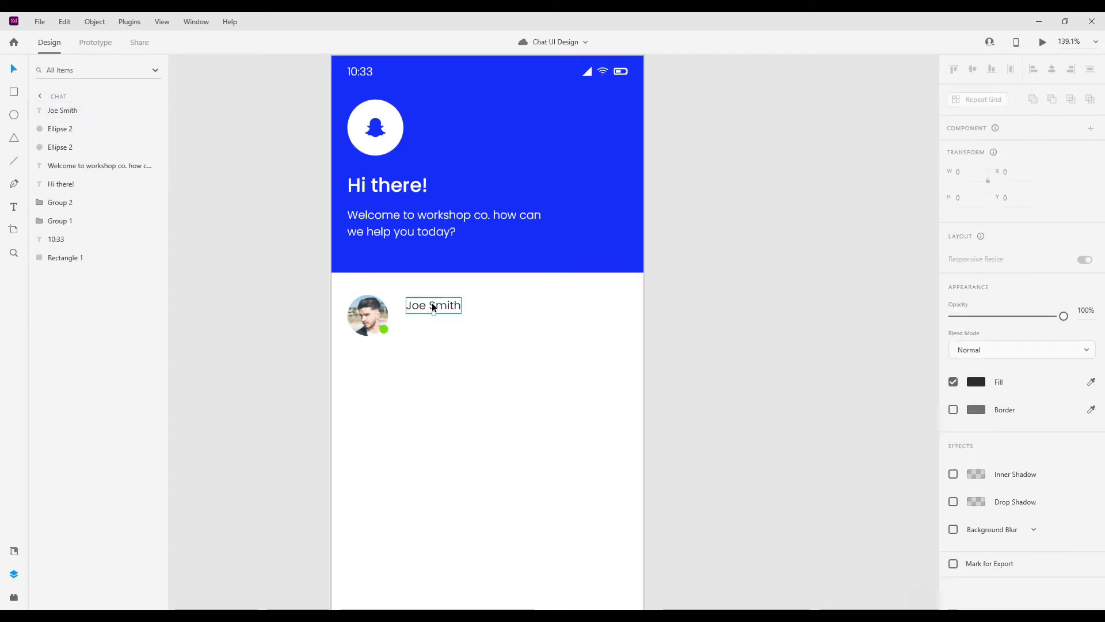
left_click_drag(431, 302, 431, 326)
Step: Set the name to size 18 and the copy to size 14, reading '1m ago'
scroll(430, 326, "up", 1)
scroll(431, 326, "up", 1)
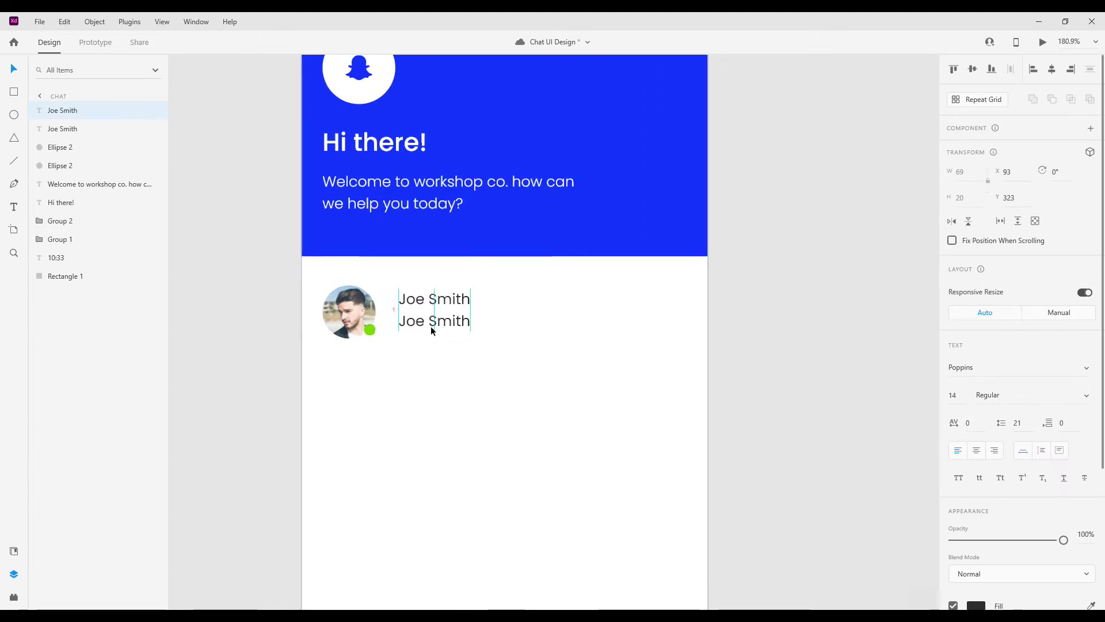
left_click(460, 301)
left_click(953, 395)
type("18")
key("Return")
left_click(429, 320)
left_click(953, 394)
type("14")
key("Return")
type("1")
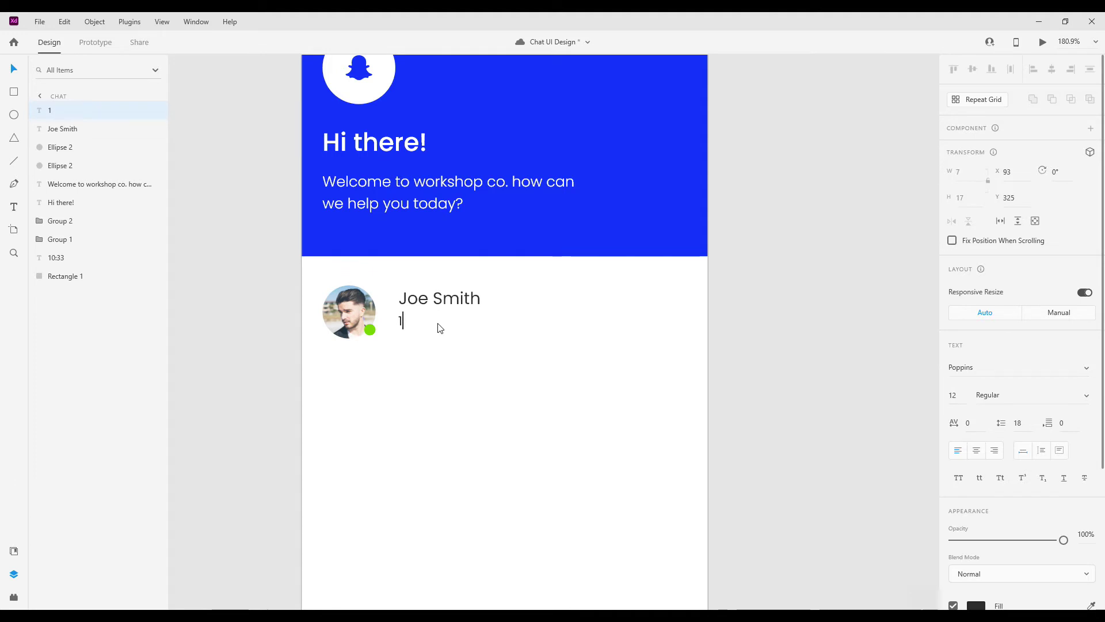
key("Escape")
Step: Lighten '1m ago', group it with the name, and centre the group on the avatar
left_click_drag(1064, 540, 1008, 540)
left_click(424, 295, "shift")
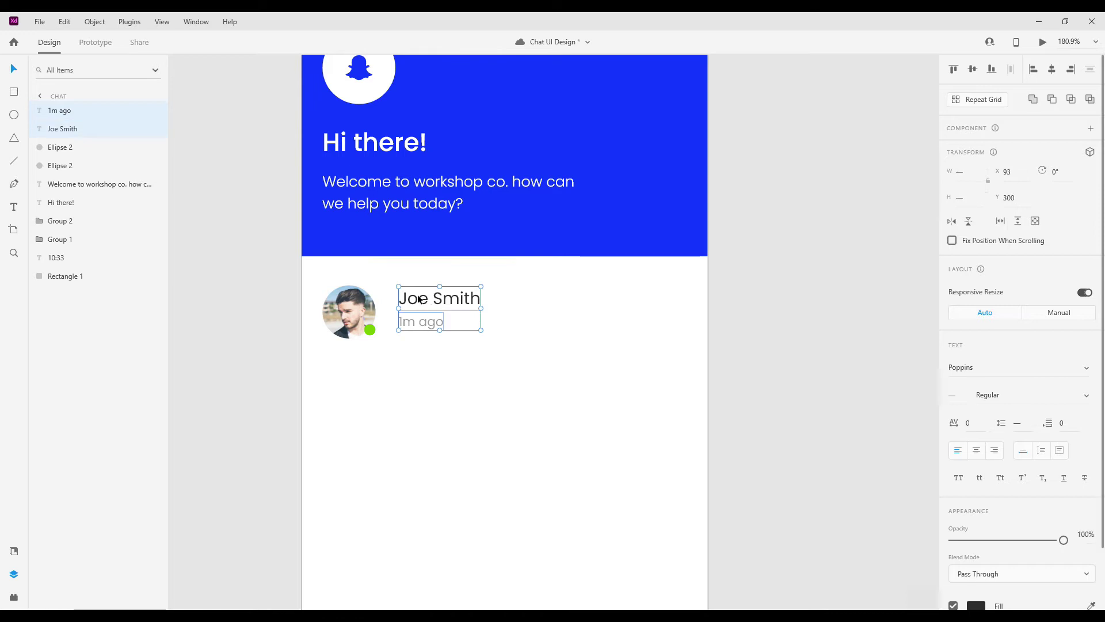
key("ctrl+g")
left_click(349, 311, "shift")
left_click(973, 69)
left_click(552, 344)
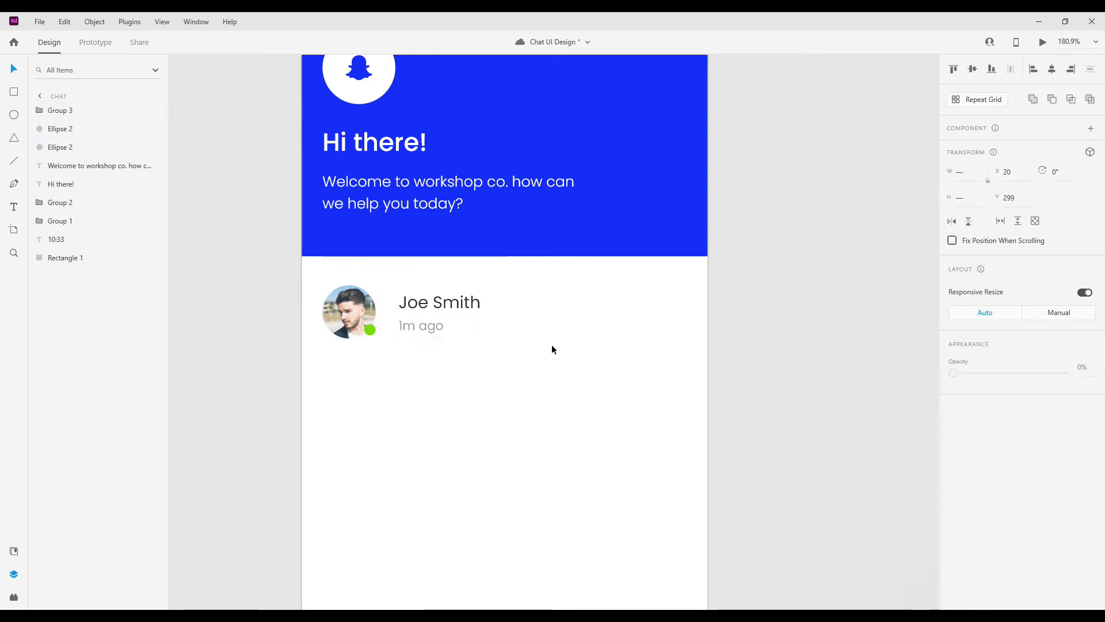
scroll(540, 350, "down", 2, "ctrl")
scroll(573, 304, "up", 2)
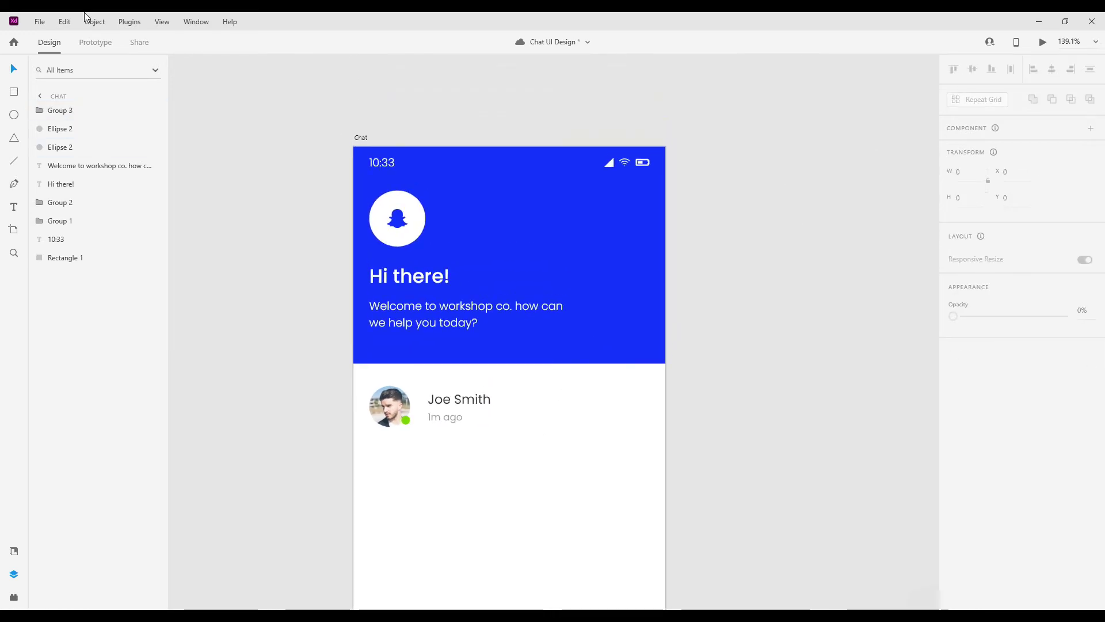
Step: Insert the ios-close icon from the Icons 4 Design plugin via a 'close' search
left_click(13, 597)
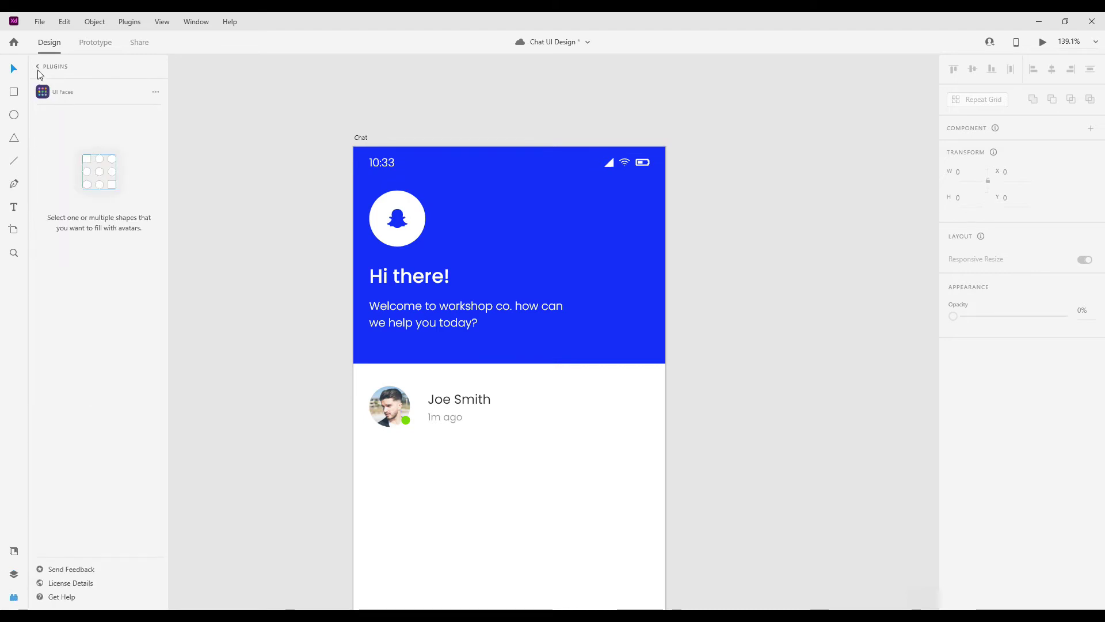
left_click(41, 66)
left_click(72, 143)
type("los")
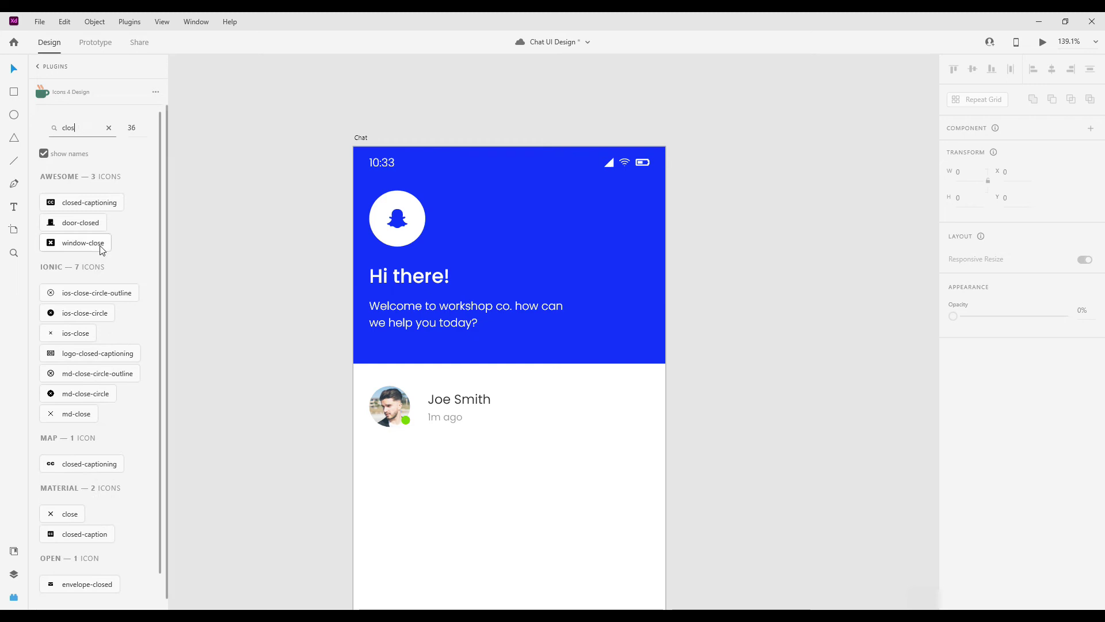
left_click(87, 333)
Step: Position the close icon at the header's top-right (X 357, Y 50) with a white #FFFFFF fill
key("shift+Down")
key("shift+Down")
key("shift+Down")
key("shift+Right")
key("shift+Right")
key("shift+Right")
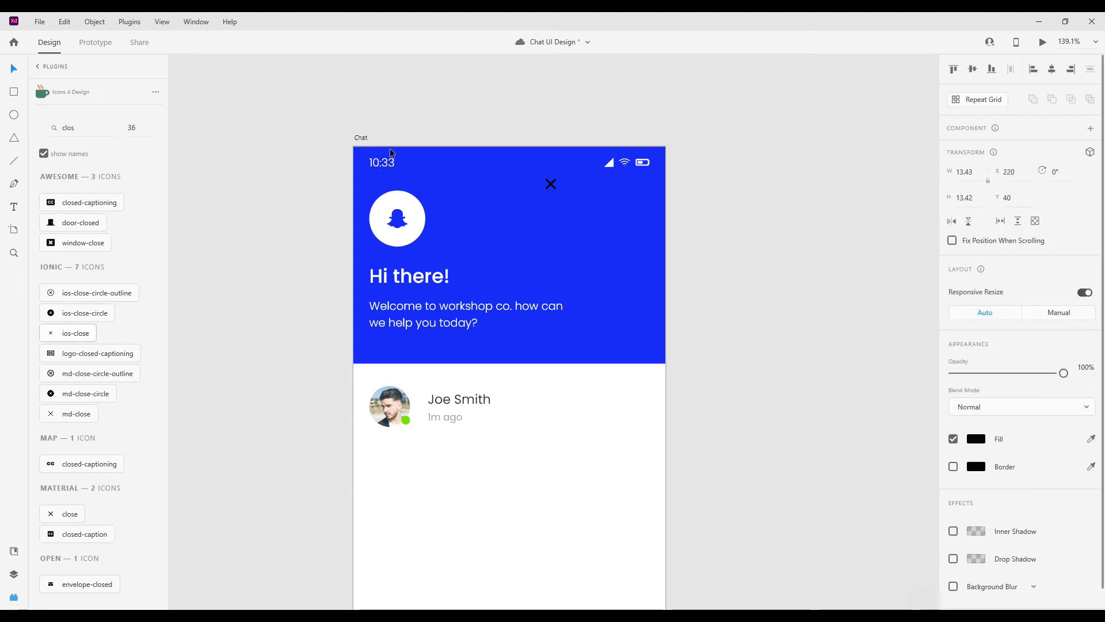
key("shift+Right")
key("shift+Right")
key("shift+Right")
key("shift+Left")
key("shift+Left")
key("shift+Left")
key("shift+Left")
key("shift+Left")
key("shift+Left")
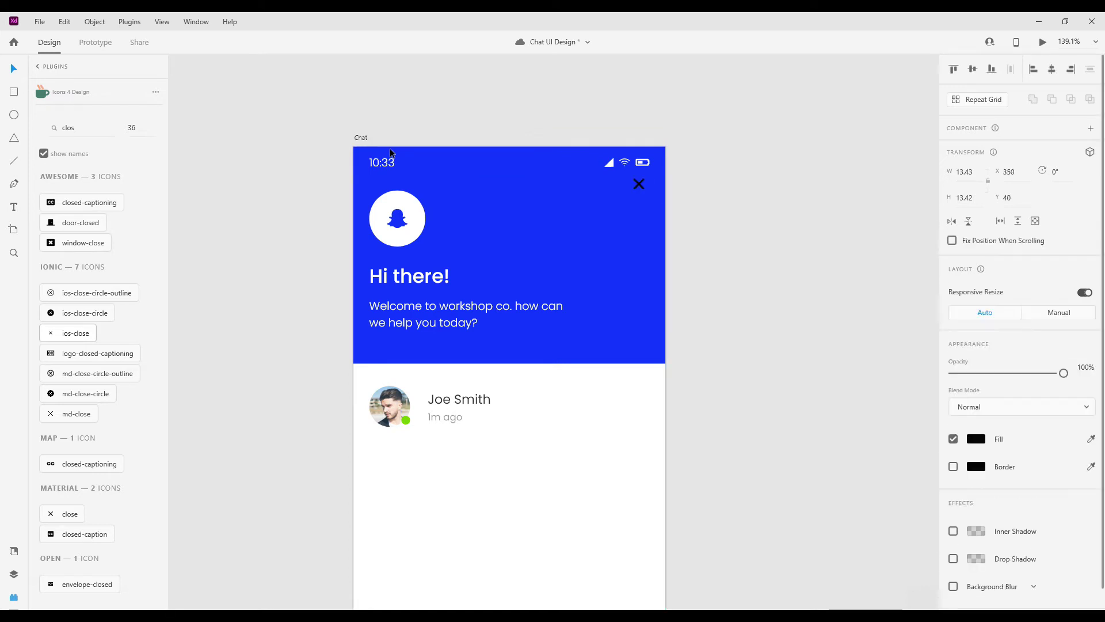
key("shift+Down")
left_click(976, 439)
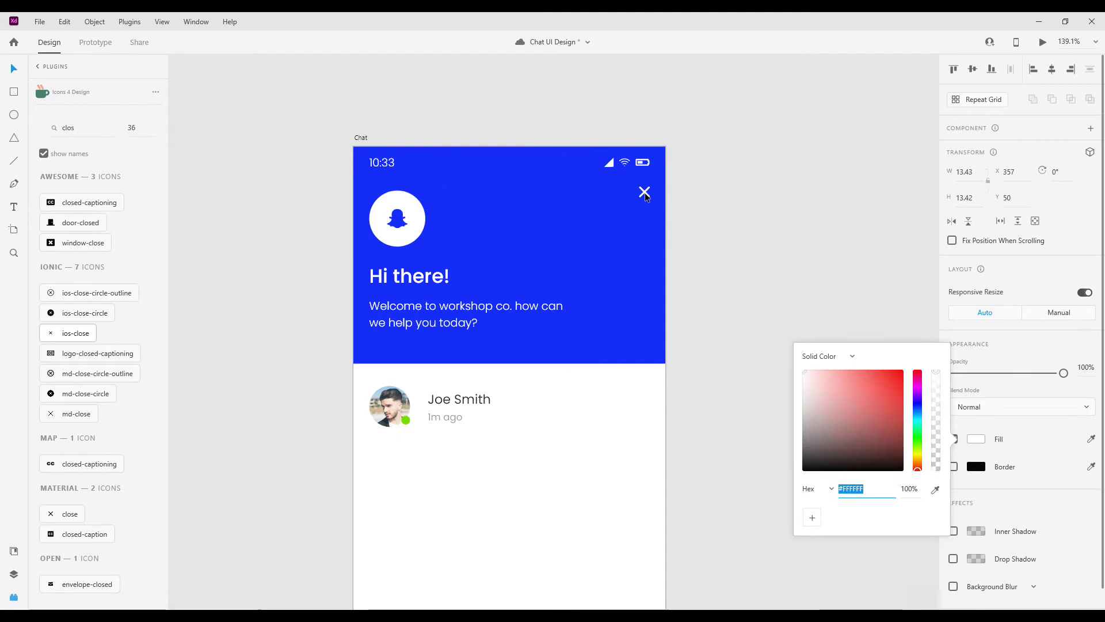
key("Escape")
key("Up")
key("Up")
key("Up")
key("Up")
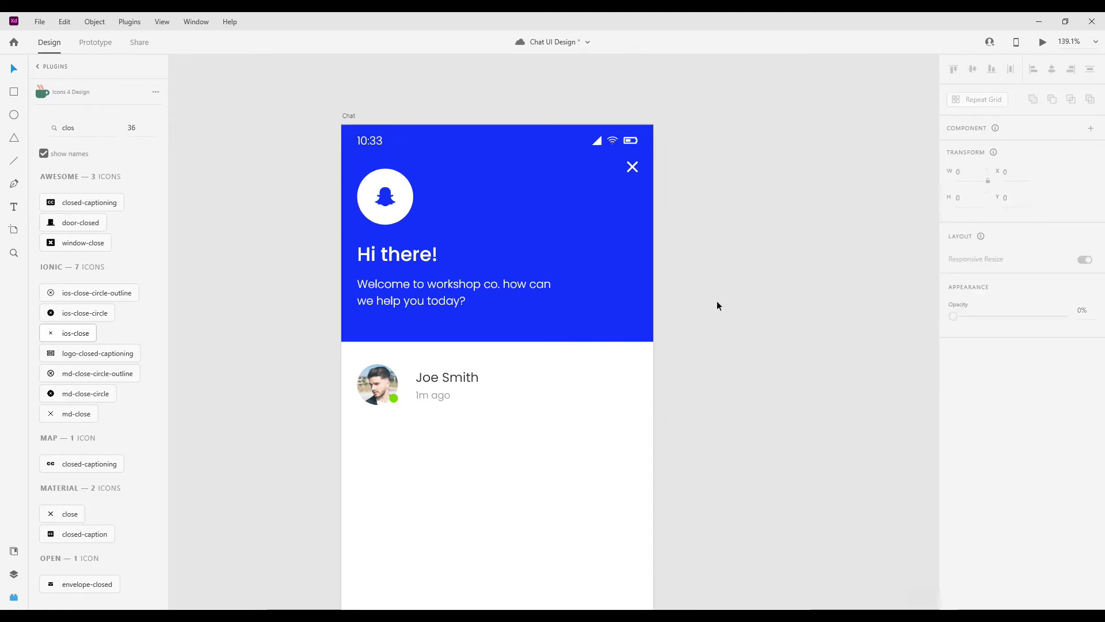
scroll(559, 321, "down", 3)
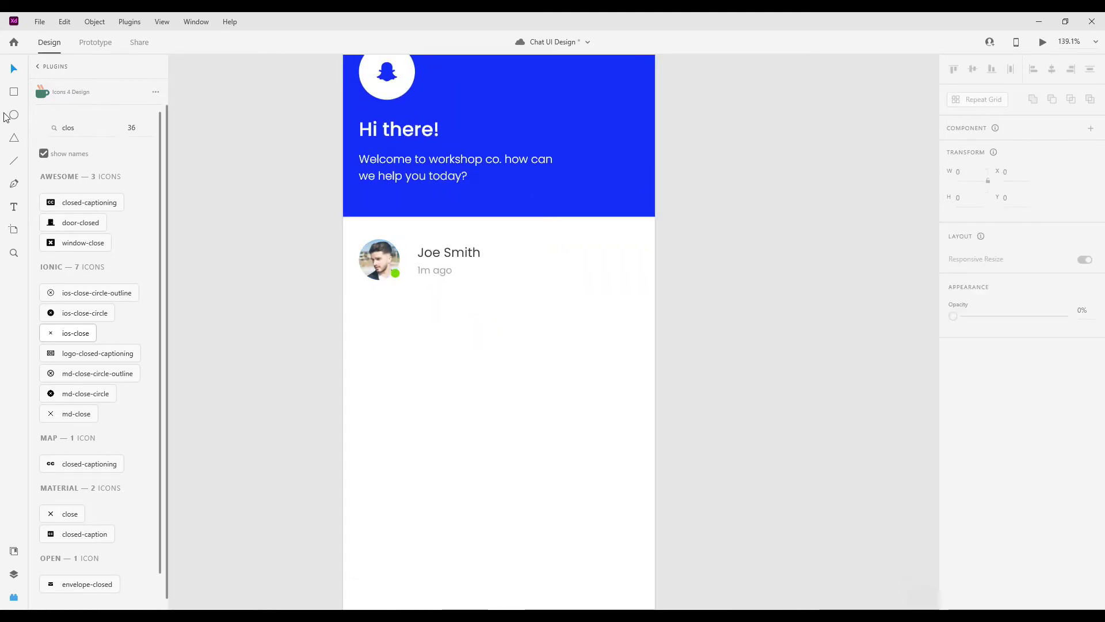
Step: Draw a borderless rectangle below the contact's name
key("ctrl+y")
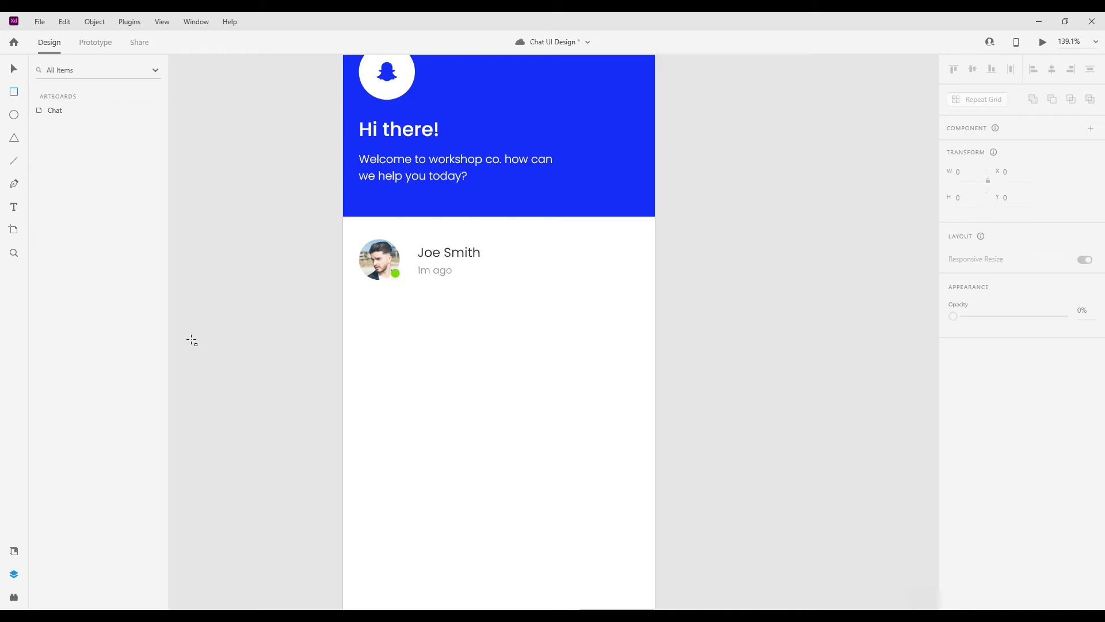
left_click_drag(360, 295, 555, 337)
key("v")
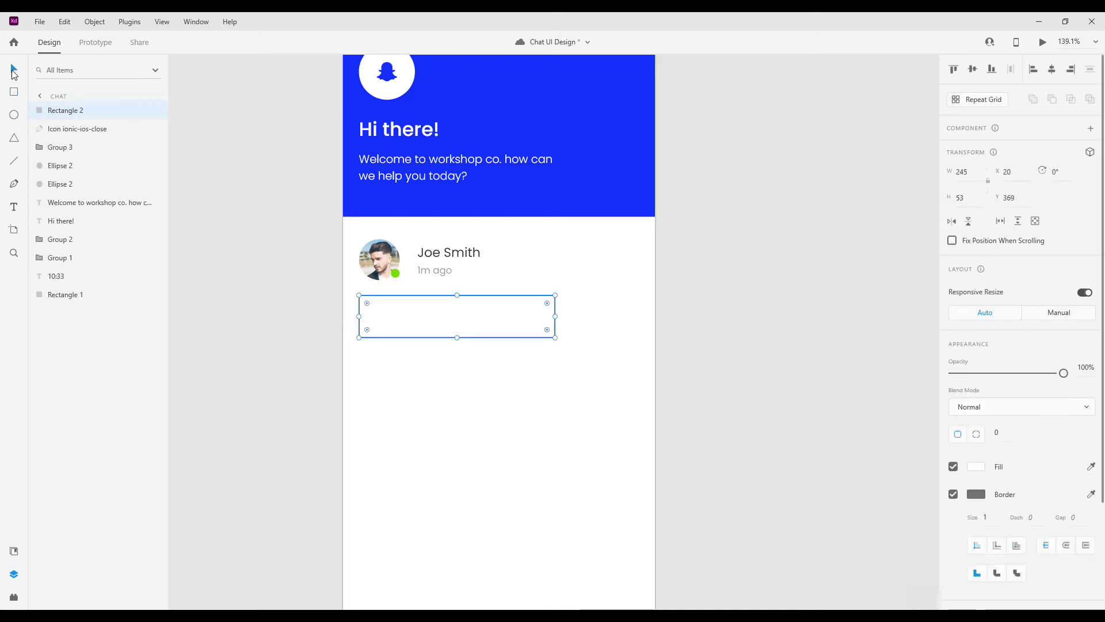
left_click(953, 494)
Step: Give the rectangle a pale lavender fill based on the header blue
left_click(976, 466)
mouse_move(918, 455)
left_mouse_down()
mouse_move(917, 435)
mouse_move(811, 396)
left_mouse_up()
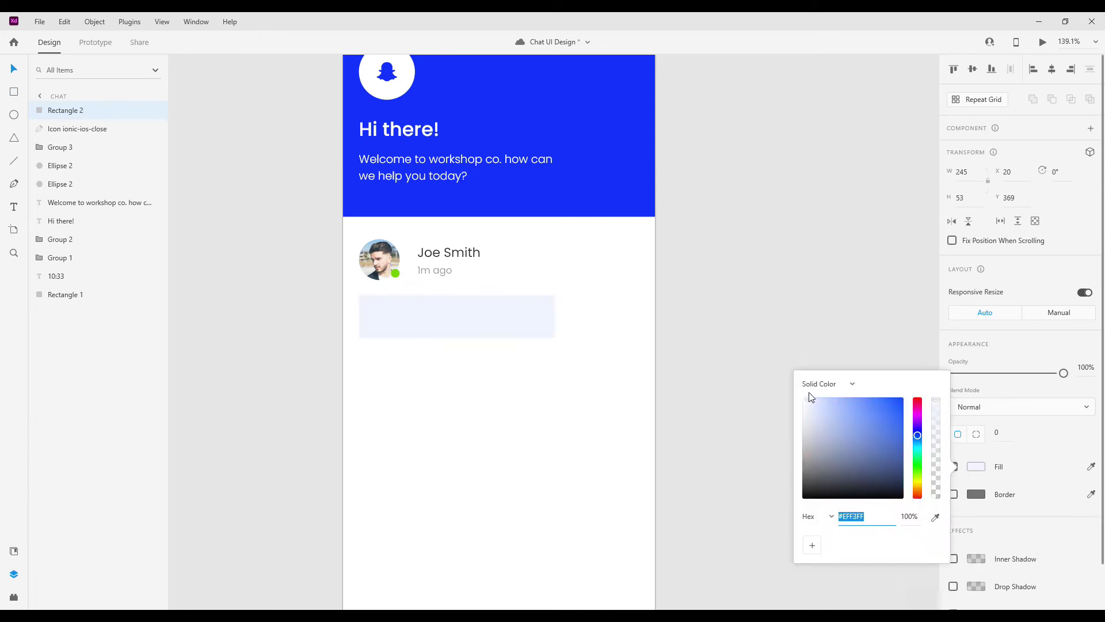
left_click_drag(918, 436, 918, 443)
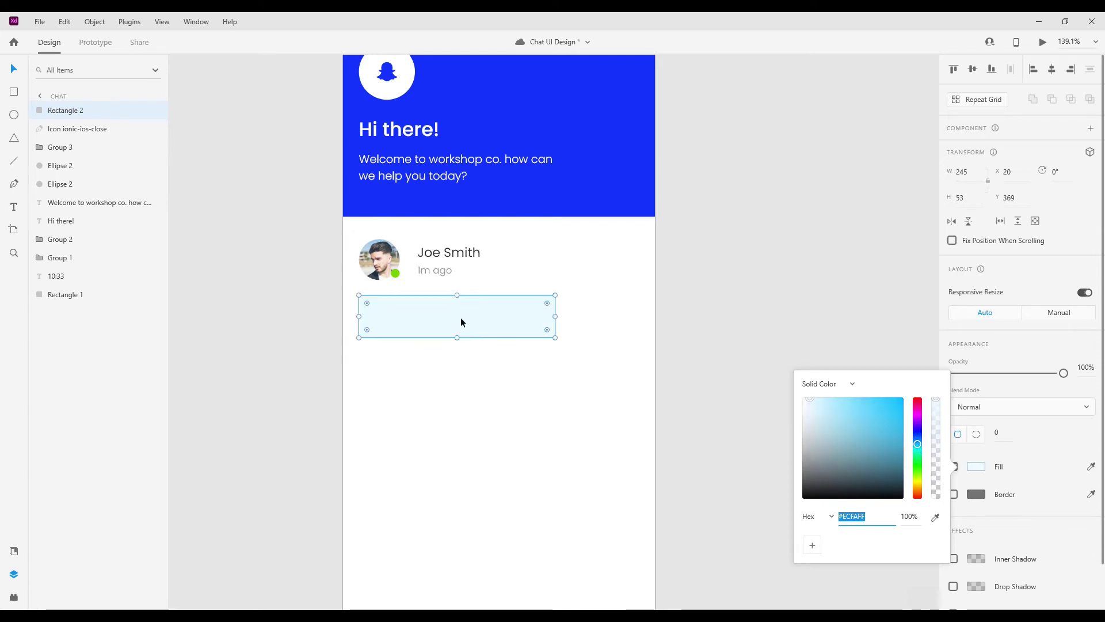
left_click(935, 516)
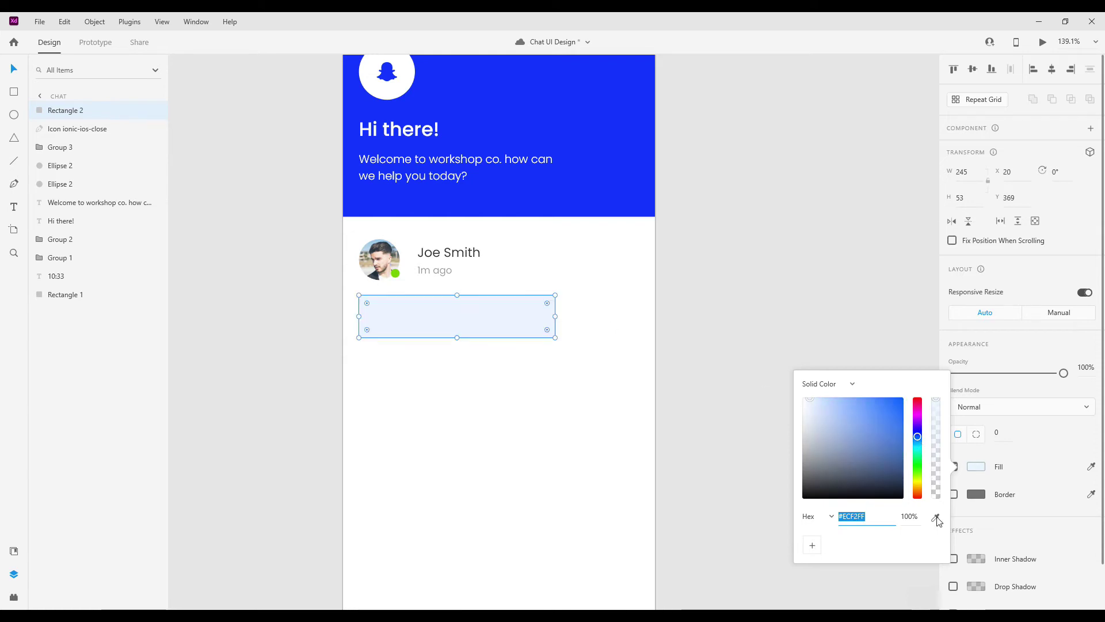
left_click(620, 192)
left_click(979, 373)
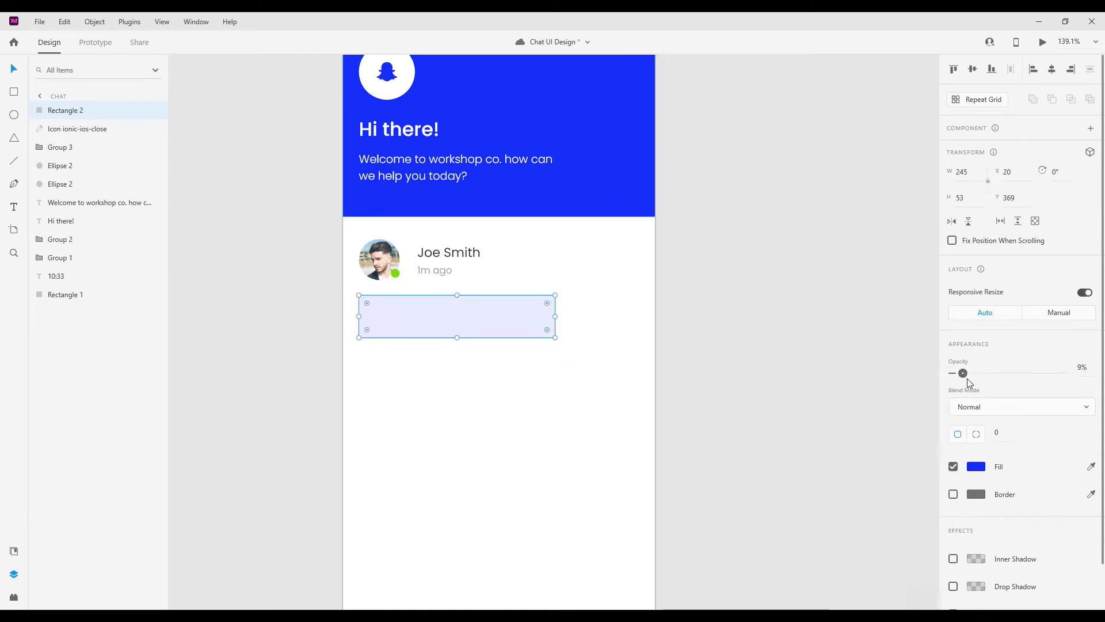
left_click(980, 466)
left_click_drag(898, 403, 810, 389)
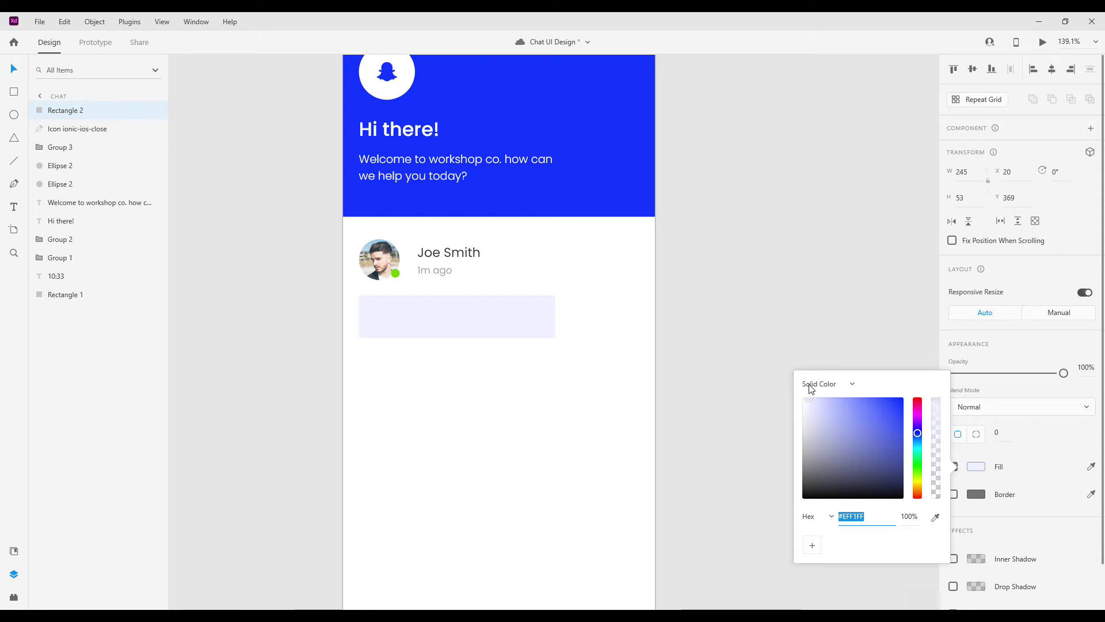
left_click(505, 310)
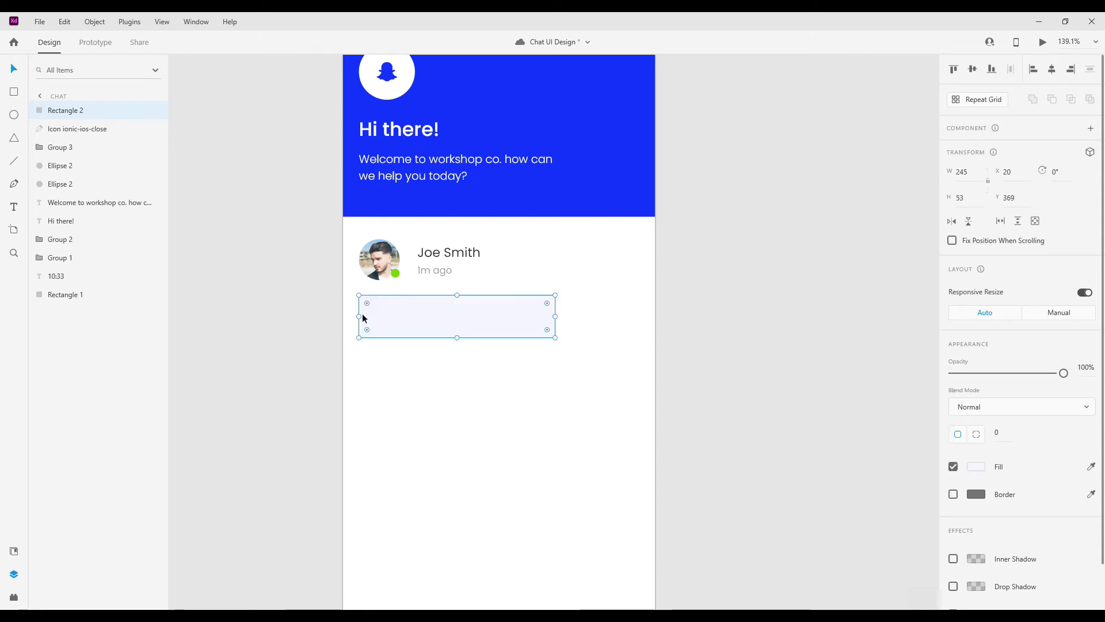
Step: Set the bubble's four corner radii to 10, 20, 10 and 10
type("10")
key("Return")
left_click(1026, 432)
type("20")
key("Return")
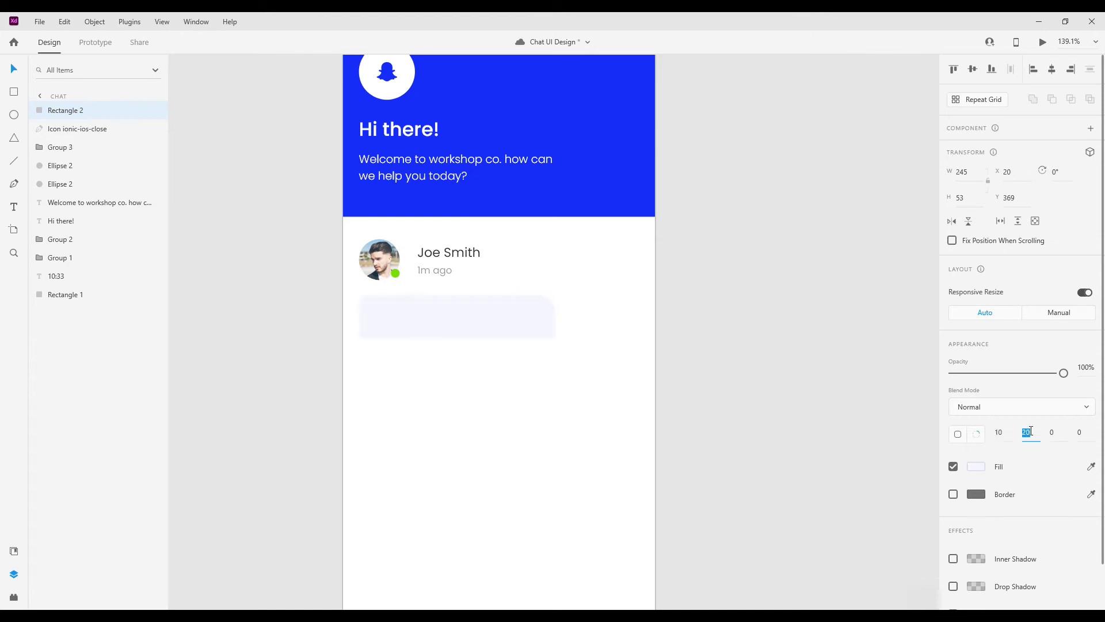
left_click(1053, 432)
type("10")
key("Return")
left_click(1080, 432)
type("10")
key("Return")
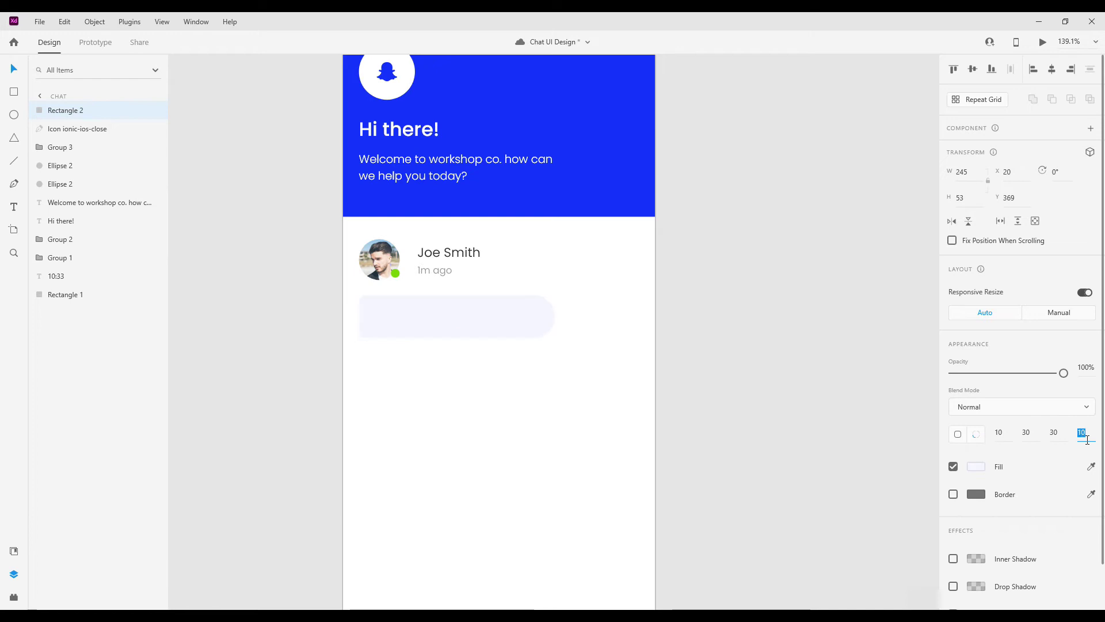
Step: Give the bubble rectangle a pale blue #DEE9F8 fill
left_click(514, 413)
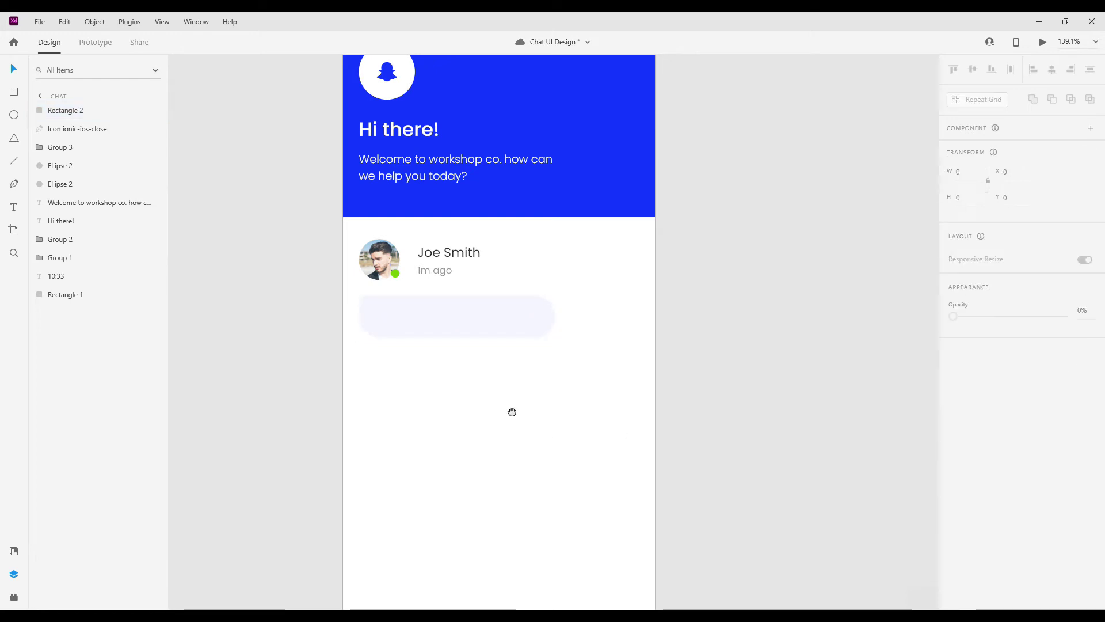
scroll(530, 356, "down", 1)
left_click(547, 306)
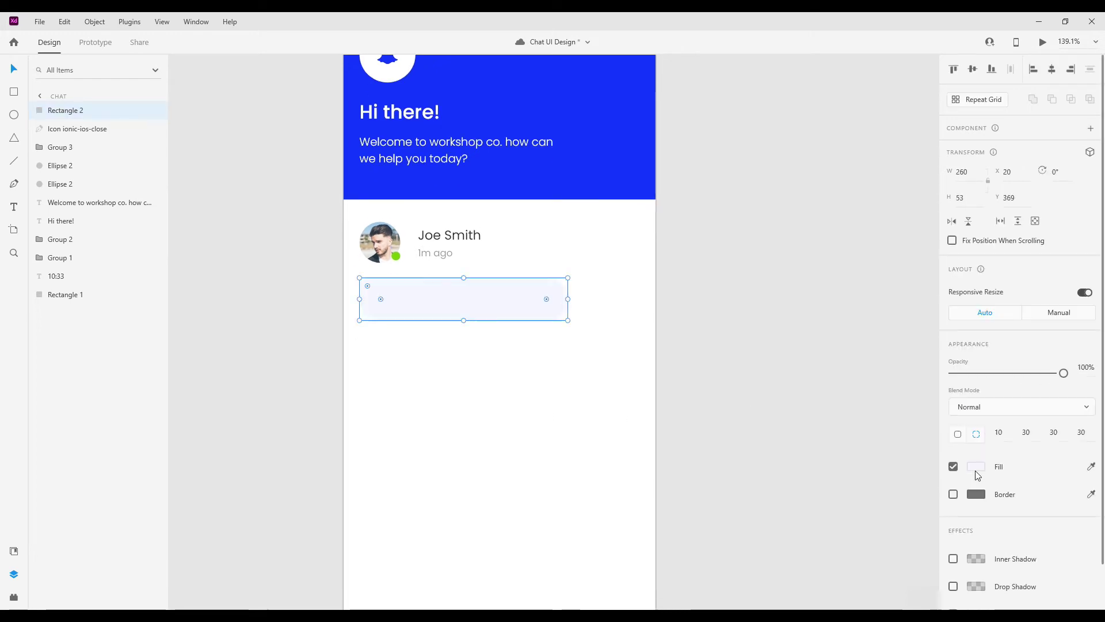
left_click(975, 467)
left_click(918, 439)
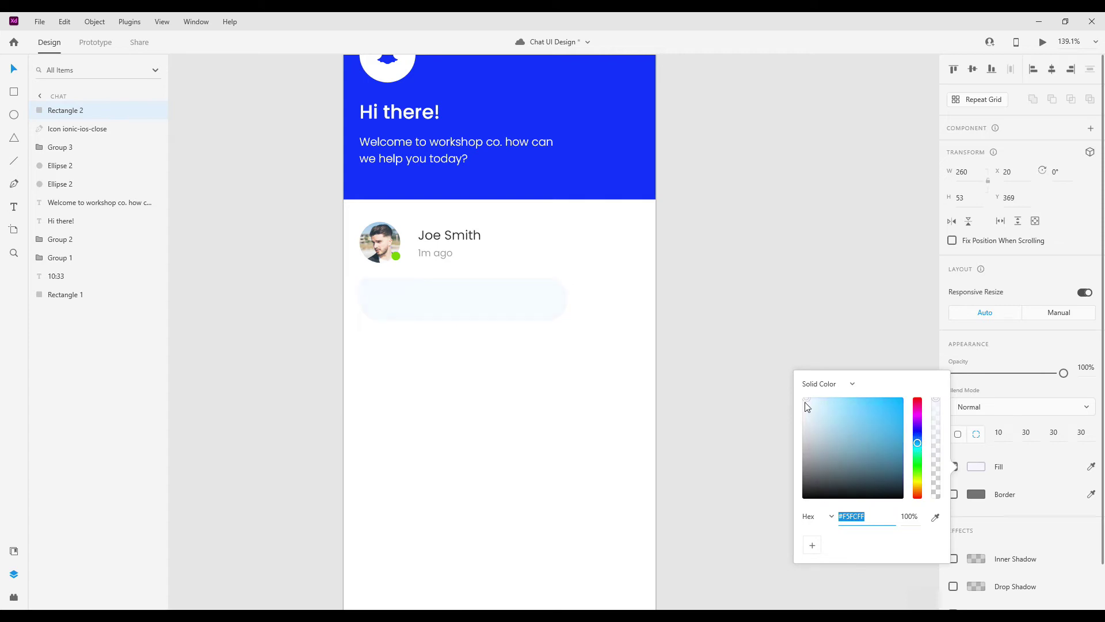
left_click_drag(917, 440, 917, 446)
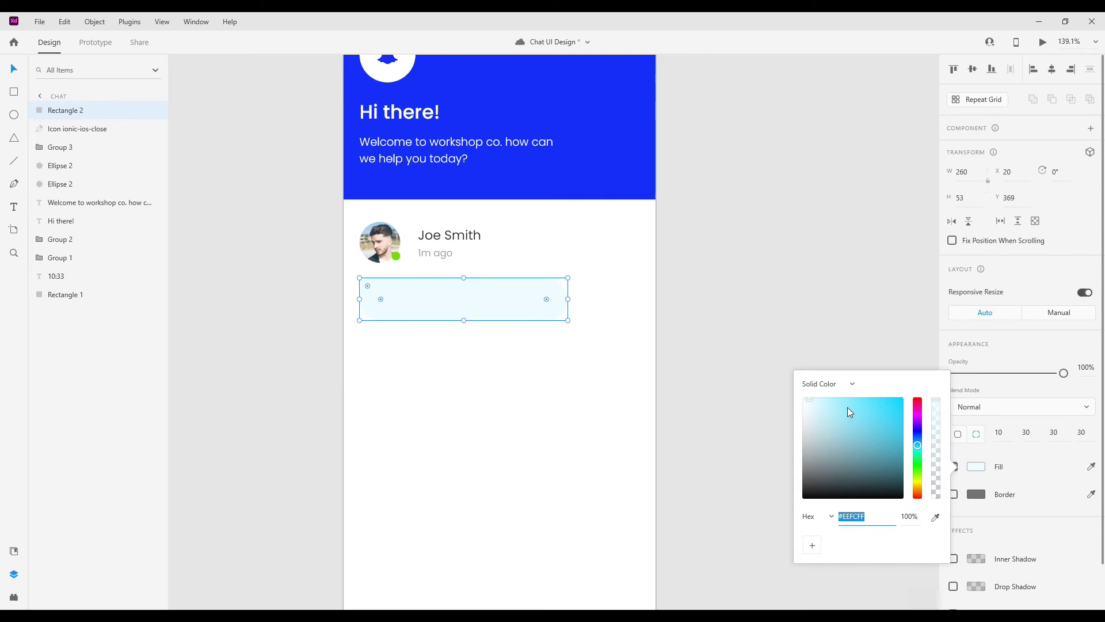
key("ctrl+z")
type("DEE9F8")
key("Return")
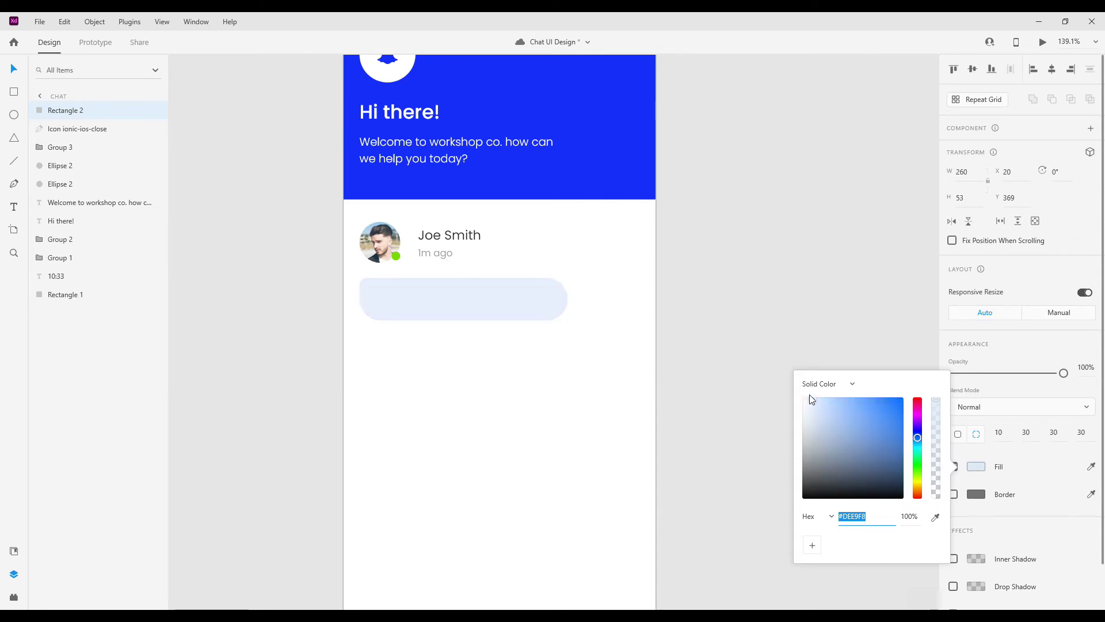
left_click(484, 290)
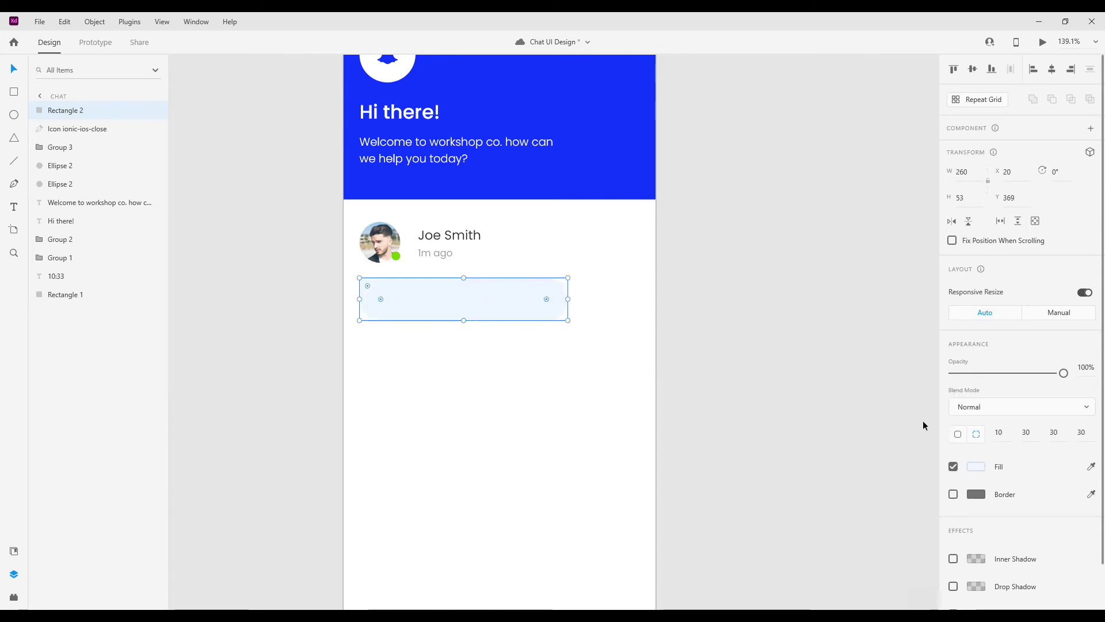
Step: Widen and heighten the bubble to about 266×69
double_click(998, 432)
type("5")
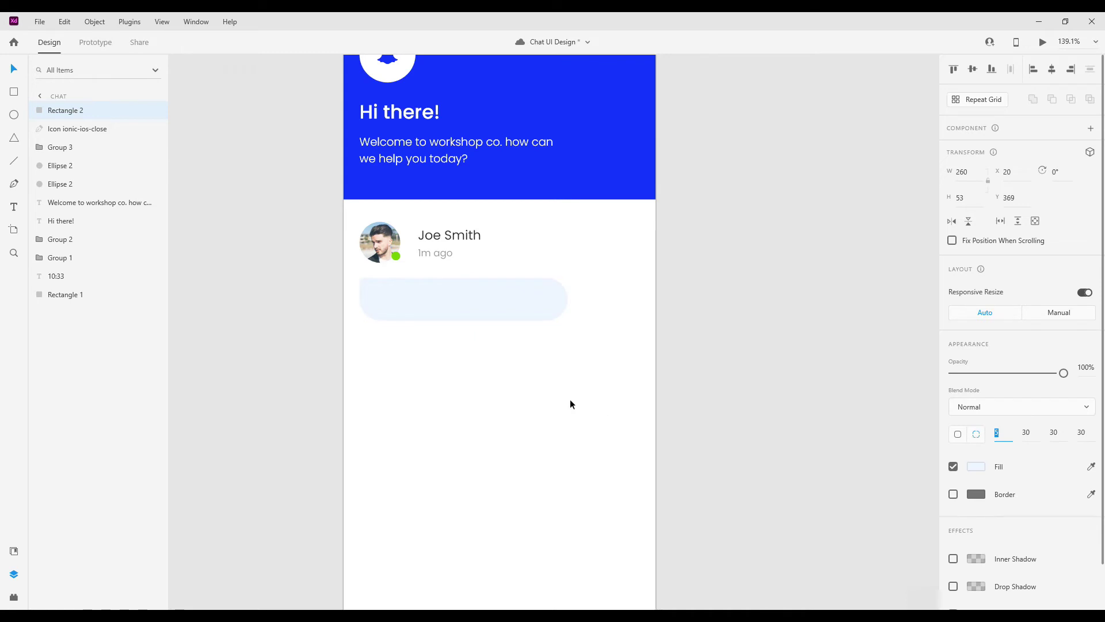
left_click(478, 309)
left_click_drag(568, 300, 573, 300)
left_click_drag(467, 320, 467, 333)
scroll(461, 312, "up", 2)
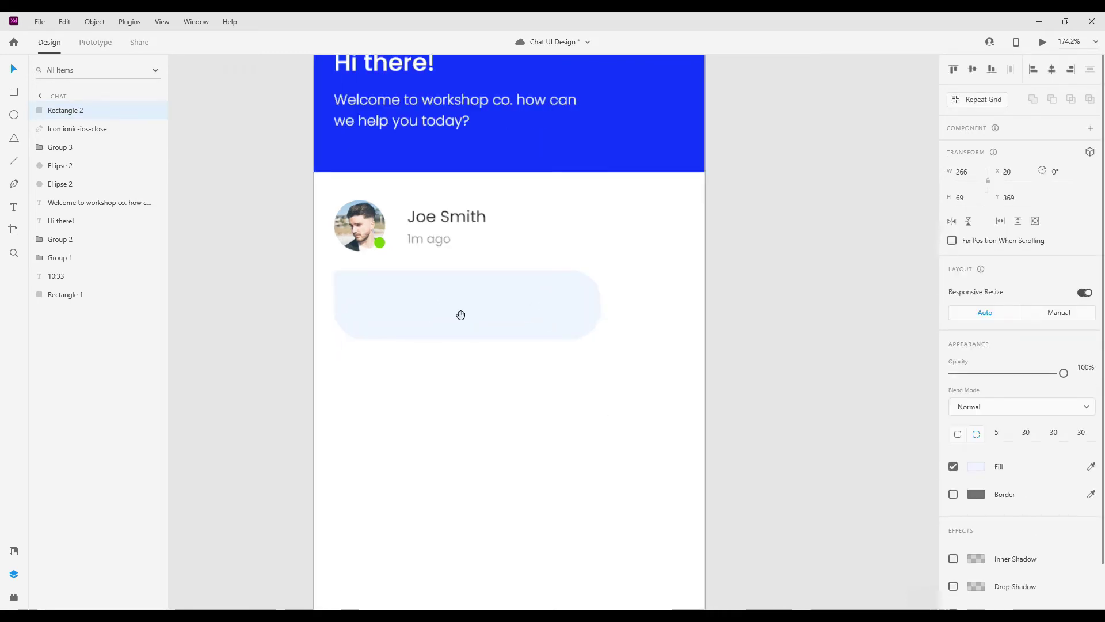
Step: Try a text box inside the bubble, cancel it, and open the Plugins panel
key("t")
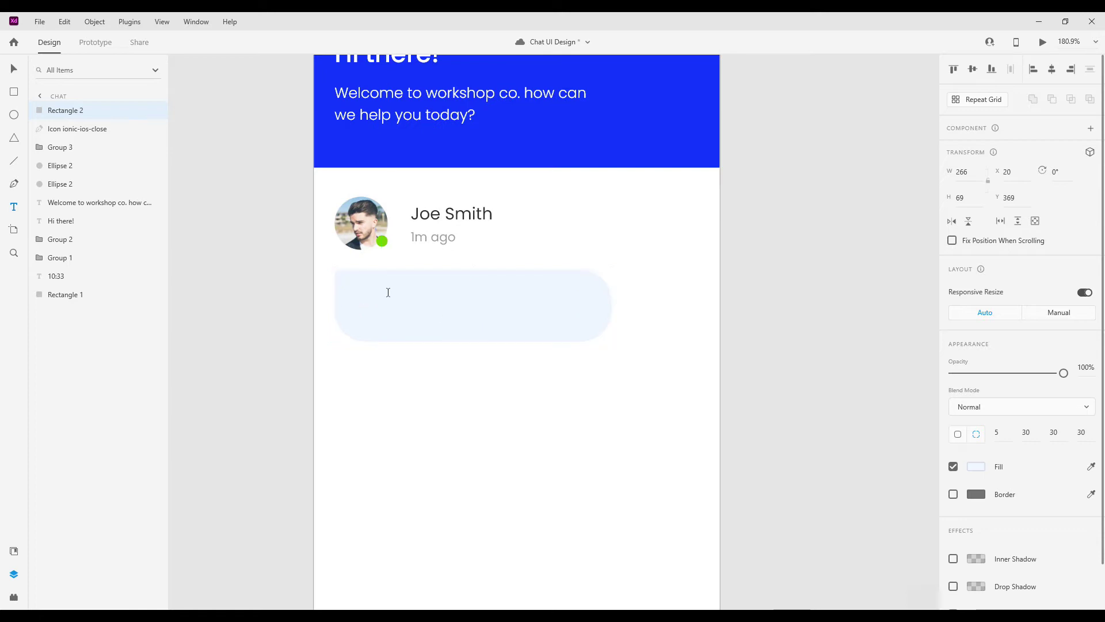
left_click(381, 294)
key("Escape")
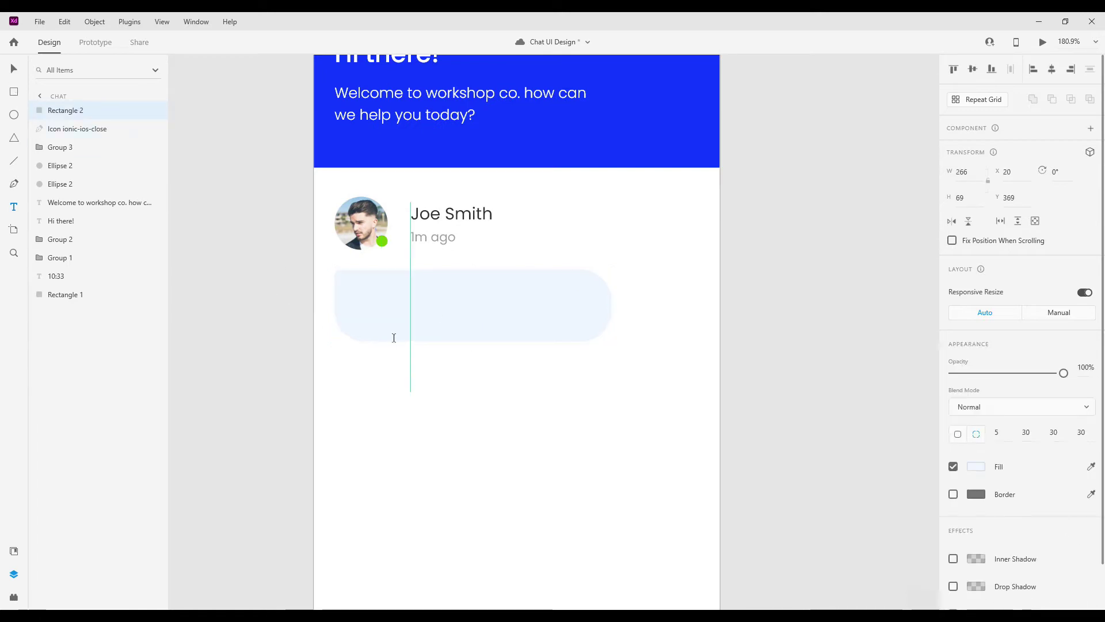
left_click(14, 597)
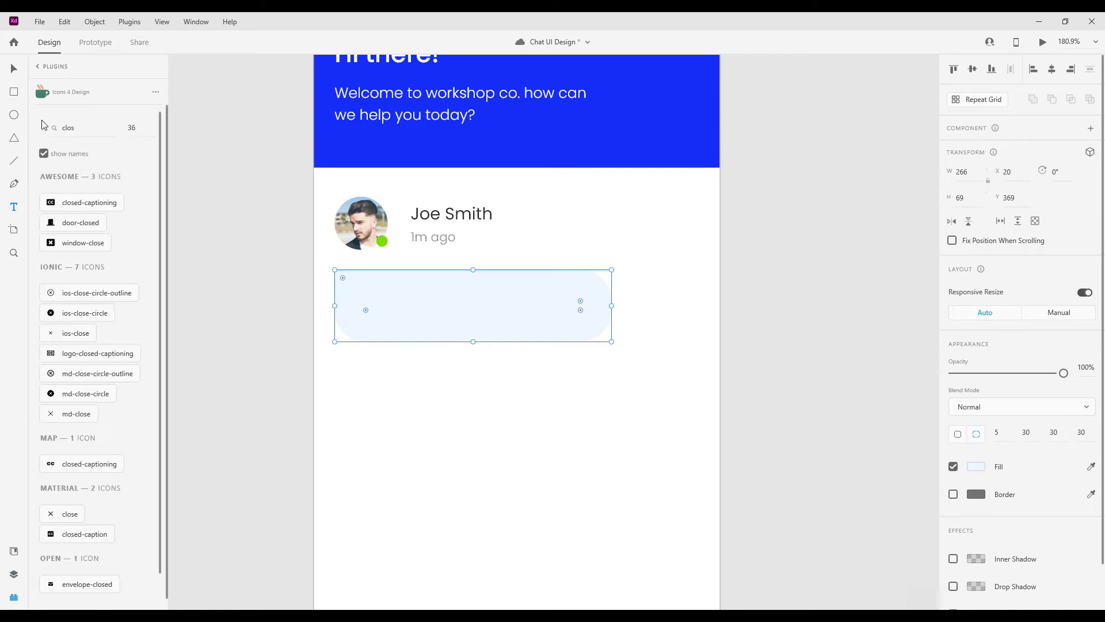
Step: Fill a new text area with Lorem Ipsum placeholder text and move it into the bubble
left_click(39, 72)
left_click(71, 135)
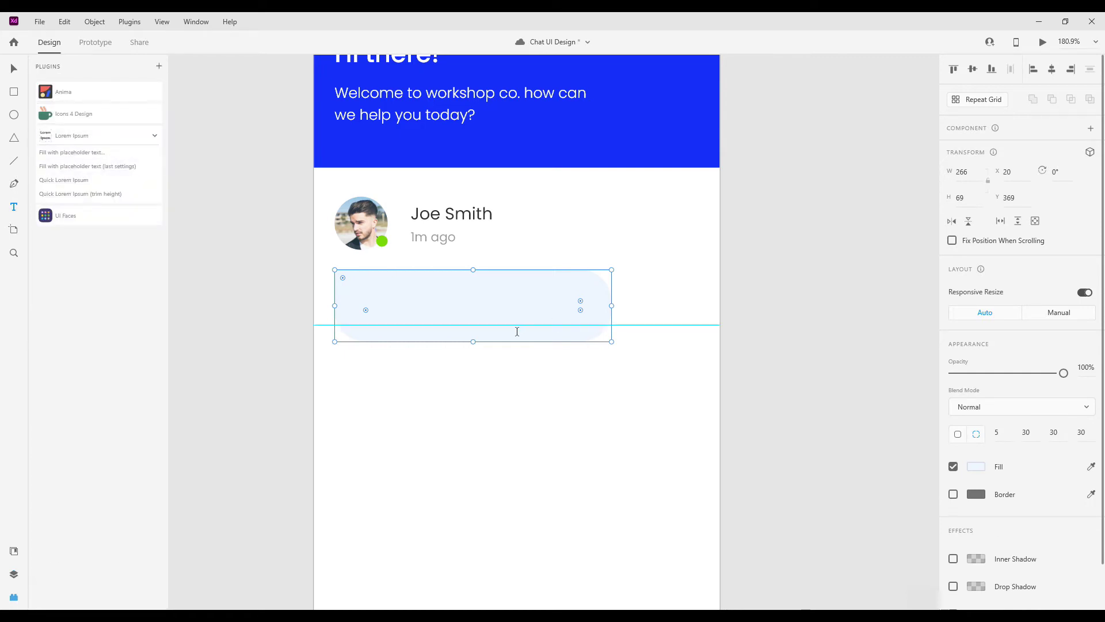
left_click_drag(351, 375, 653, 465)
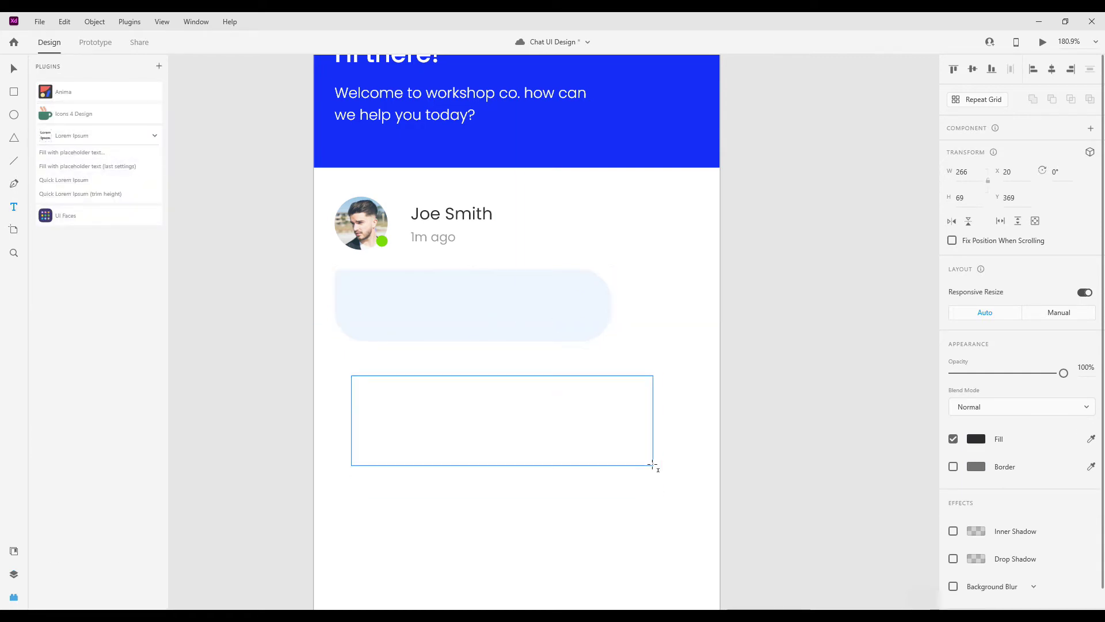
left_click(73, 166)
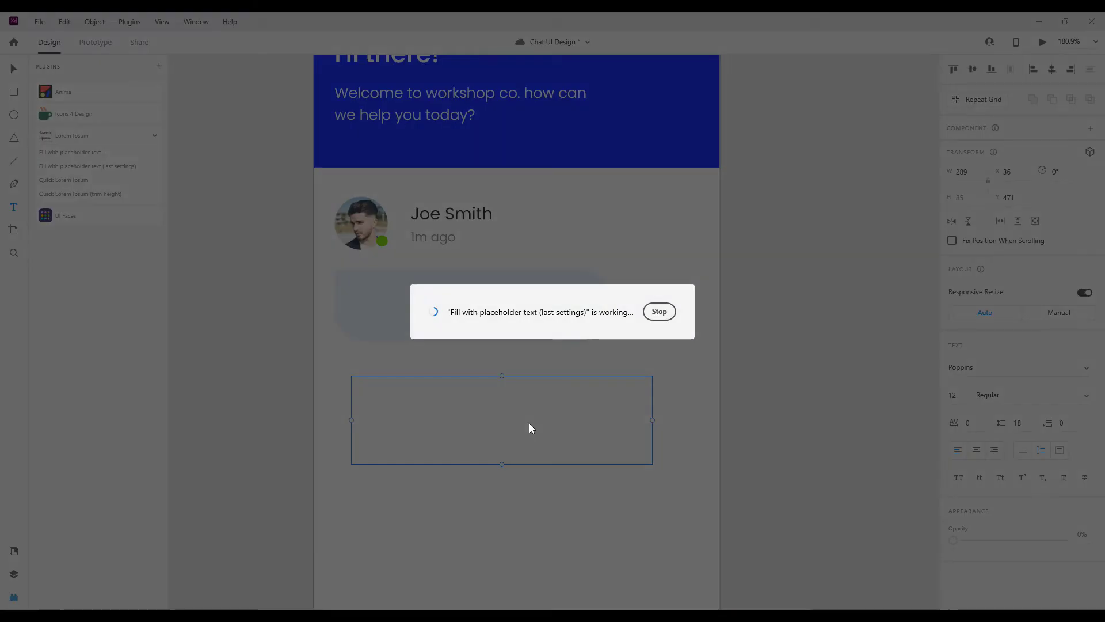
key("Escape")
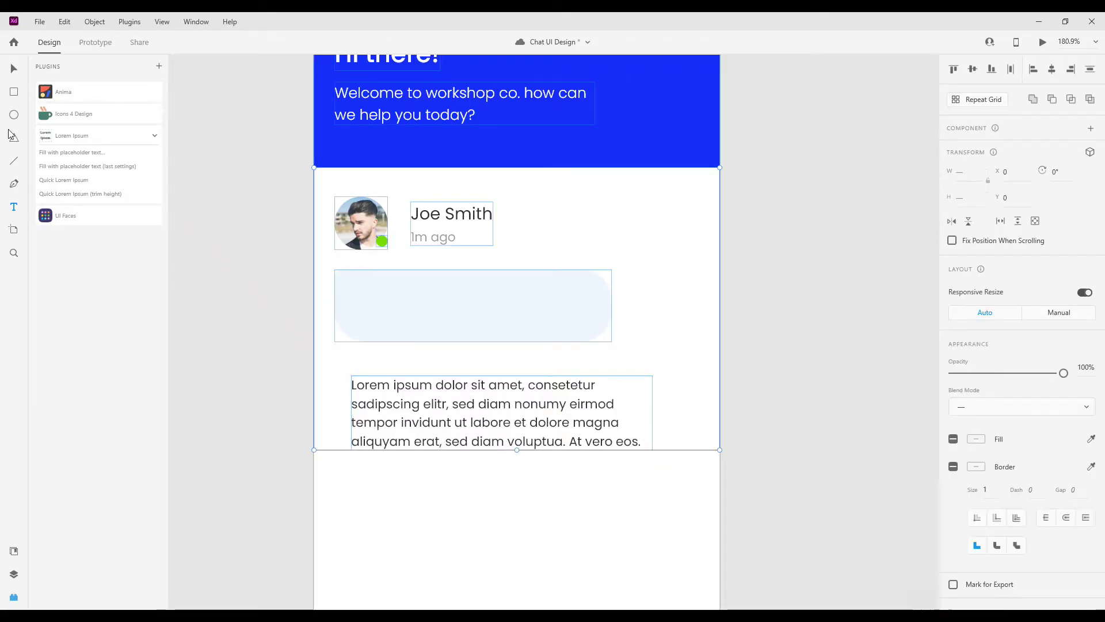
left_click_drag(501, 424, 493, 325)
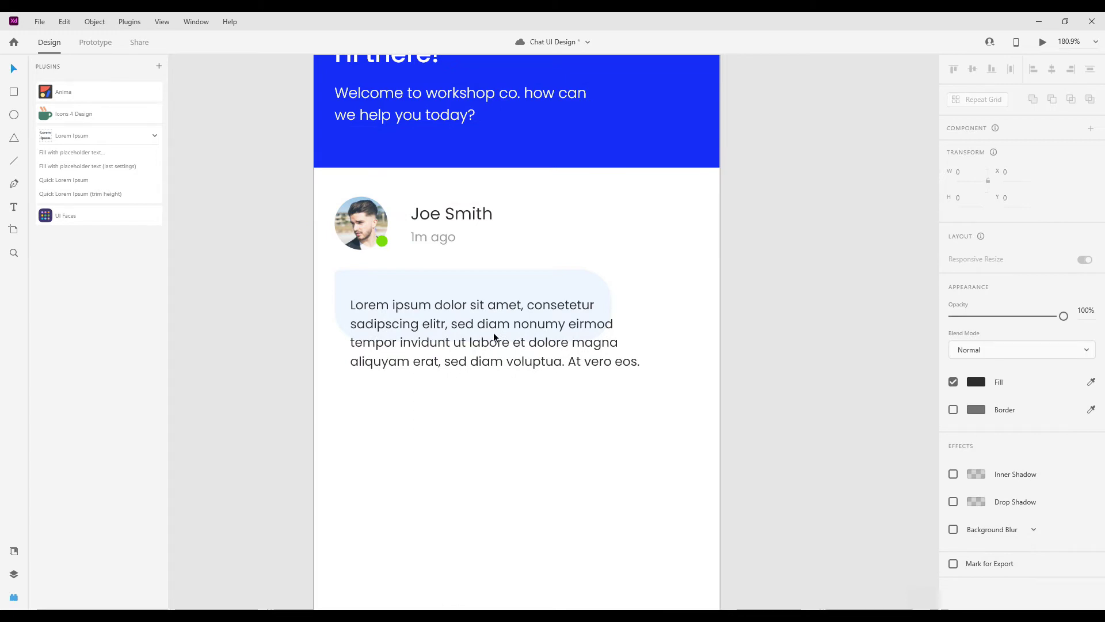
Step: Trim the placeholder to two lines ending 'sed diam?' and fit it inside the bubble
double_click(550, 332)
left_click_drag(639, 342, 516, 304)
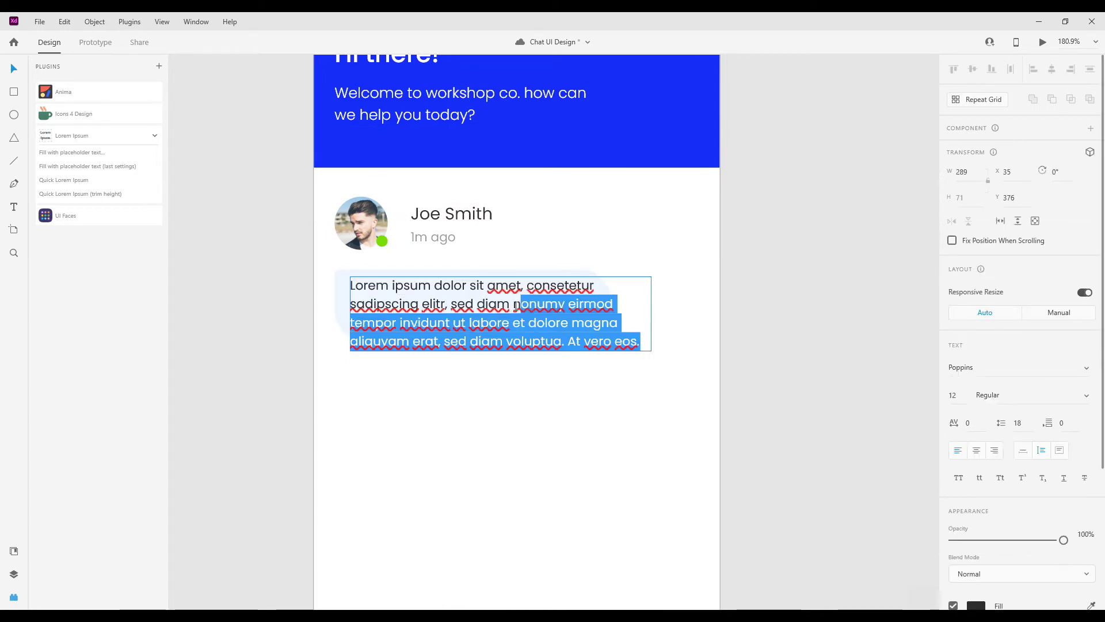
key("BackSpace")
key("Escape")
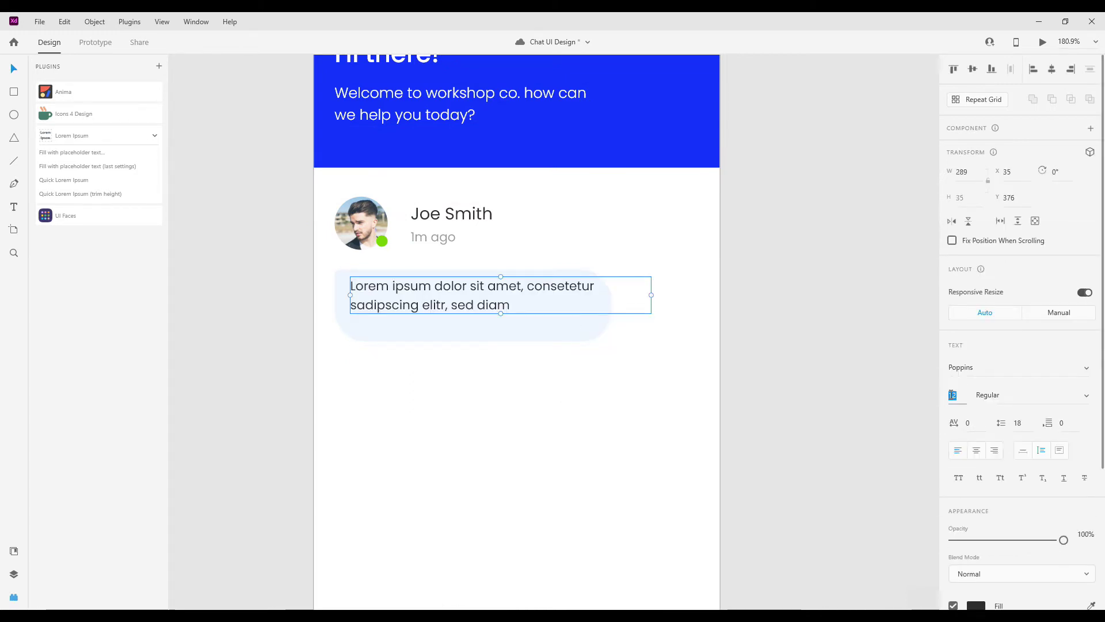
key("Up")
key("Up")
left_click_drag(651, 298, 626, 299)
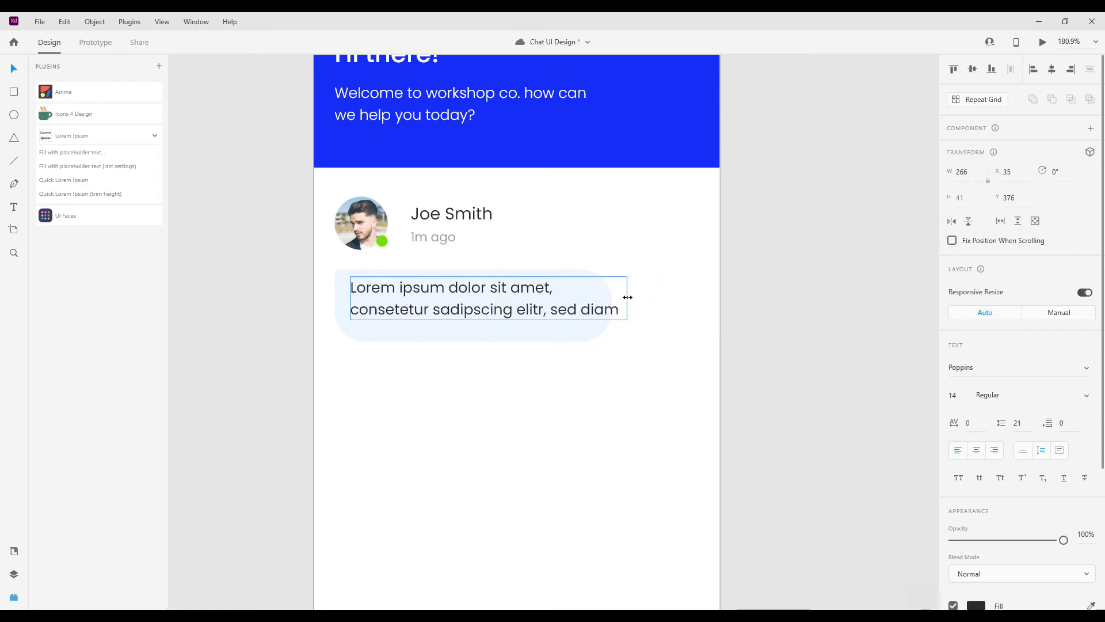
left_click_drag(495, 301, 490, 306)
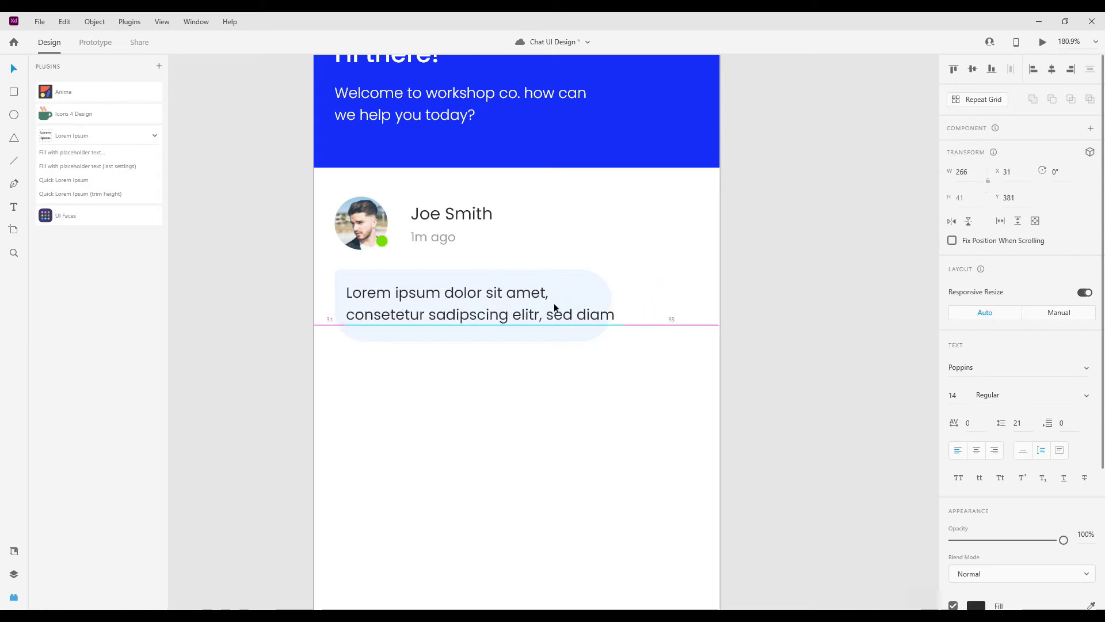
Step: Widen and shorten the bubble, and set the message font size to 12
left_click(610, 305)
left_click_drag(616, 306, 654, 305)
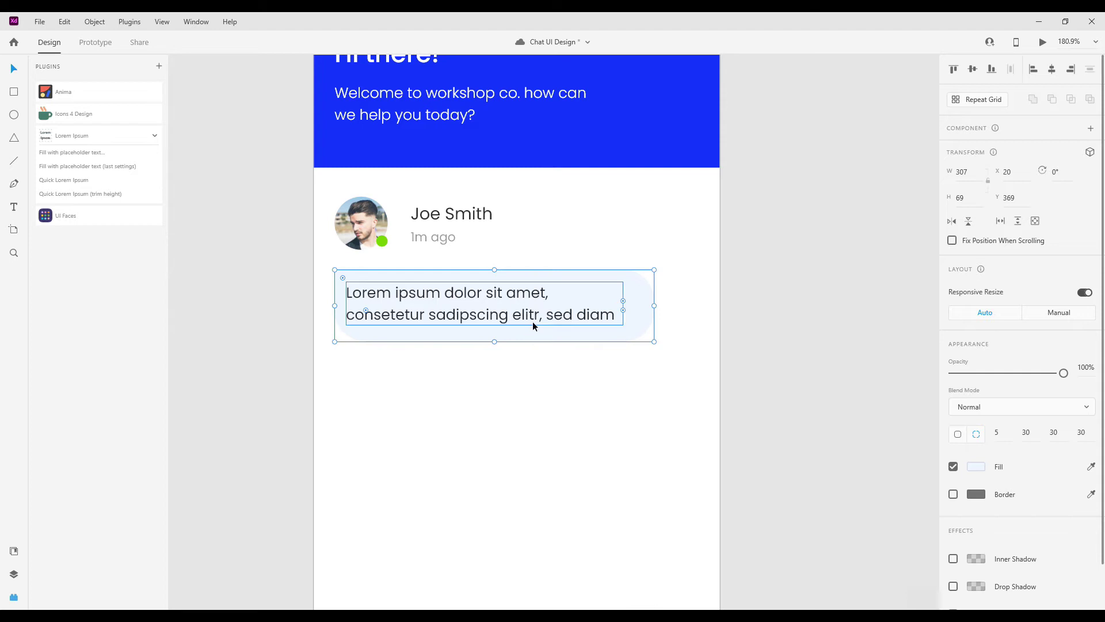
left_click_drag(495, 341, 494, 335)
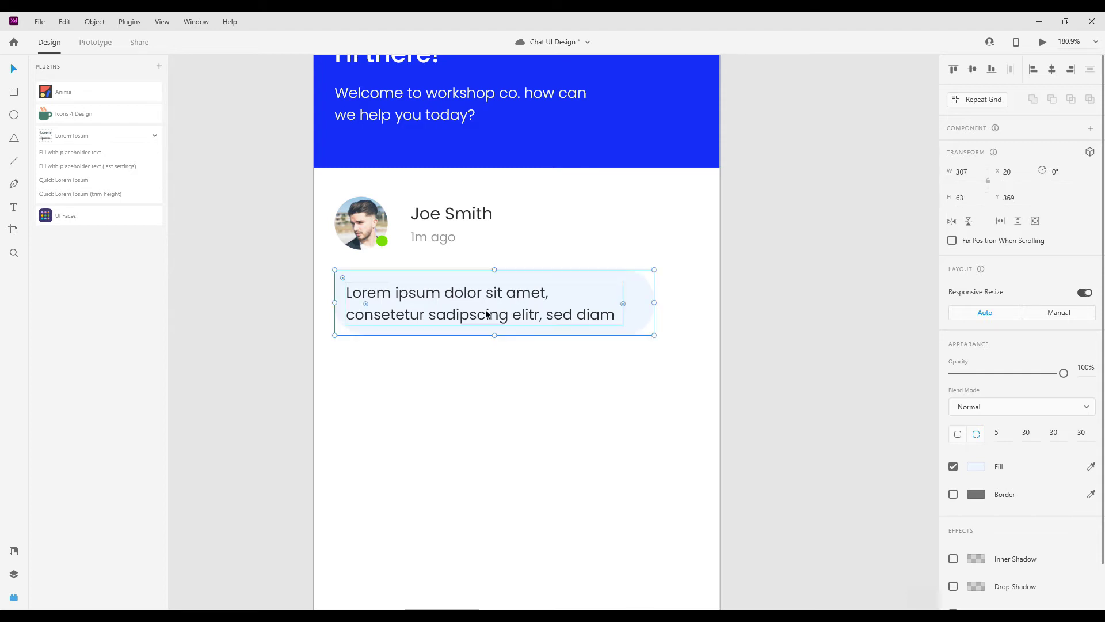
left_click(494, 313)
left_click(956, 395)
type("13")
key("Down")
Step: Resize the bubble rectangle to 292 × 51 around the text
left_click(634, 308)
left_click(651, 305)
double_click(651, 306)
left_click(651, 305)
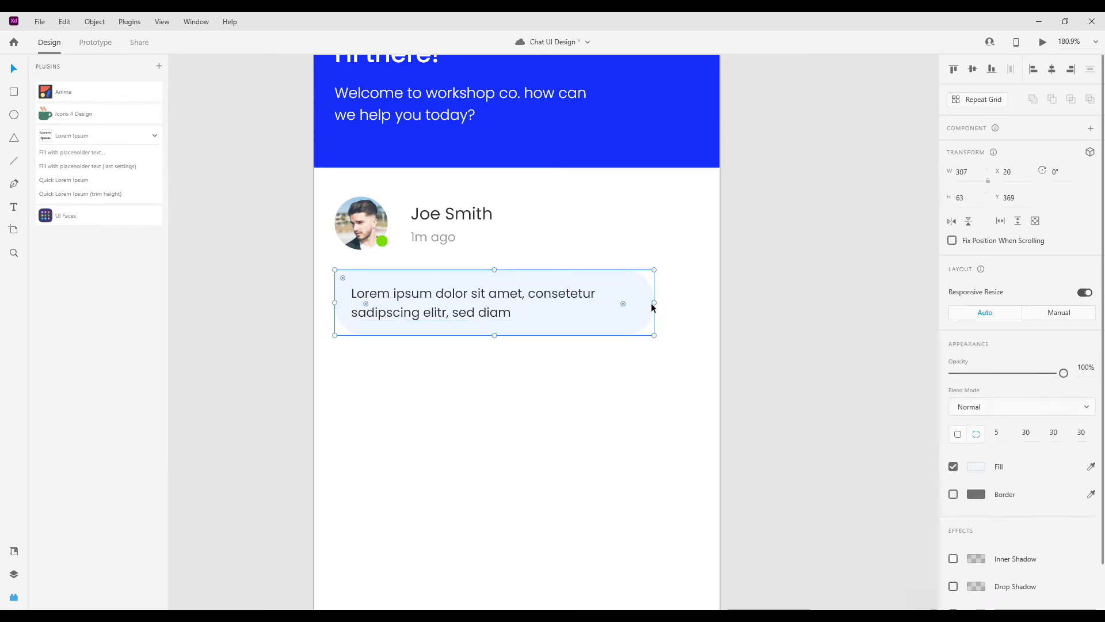
left_click_drag(650, 302, 638, 302)
left_click_drag(494, 335, 485, 330)
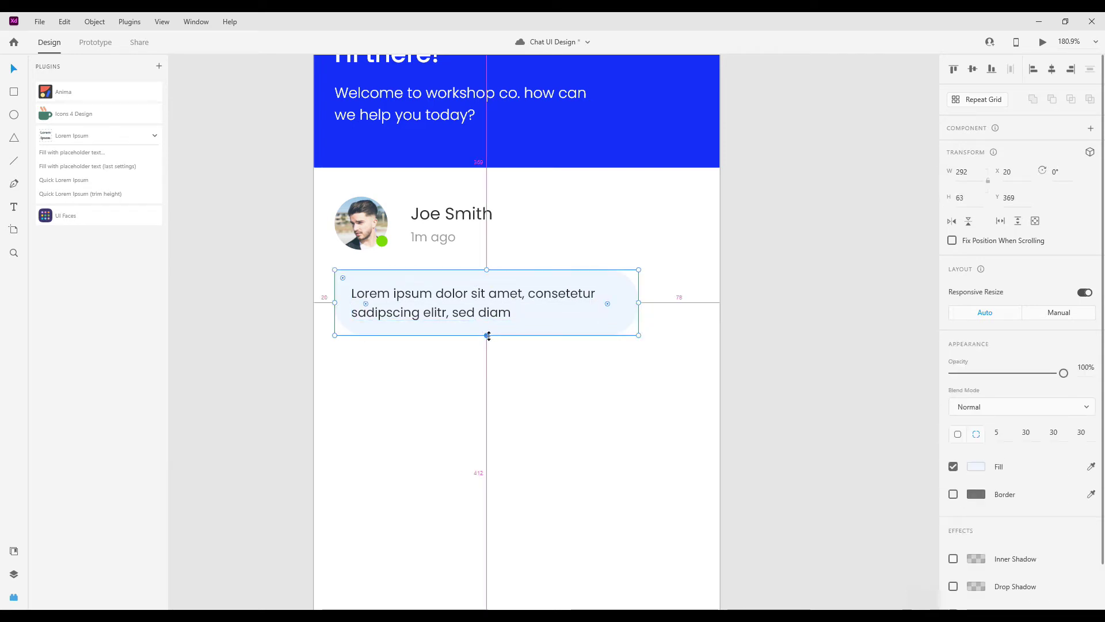
Step: Group the message text with its bubble rectangle
left_click(480, 305)
double_click(541, 306)
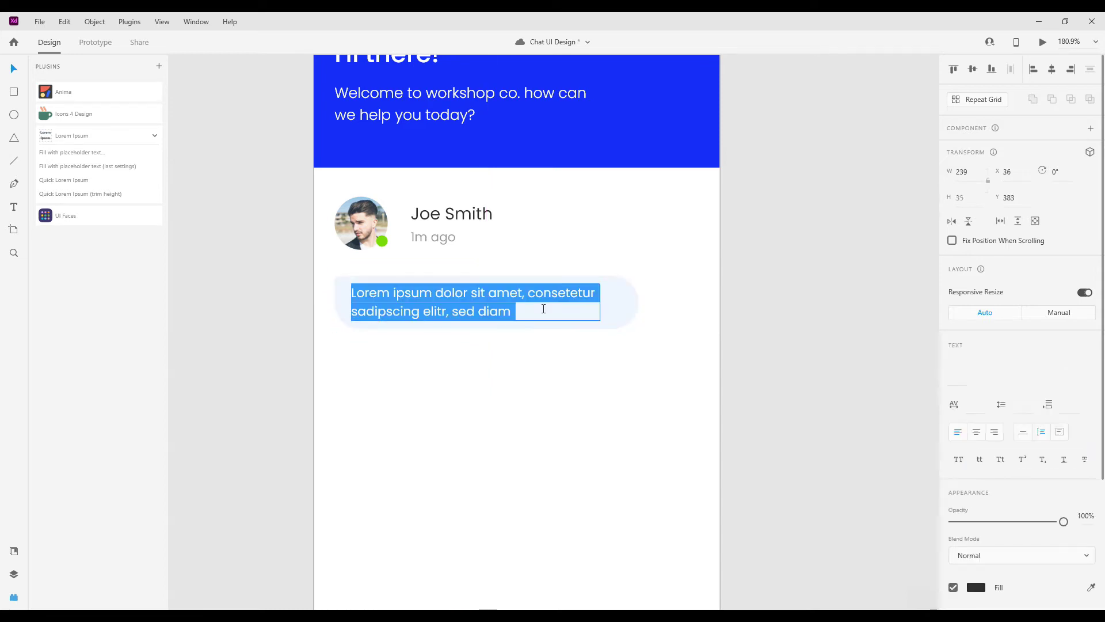
left_click(542, 308)
key("Escape")
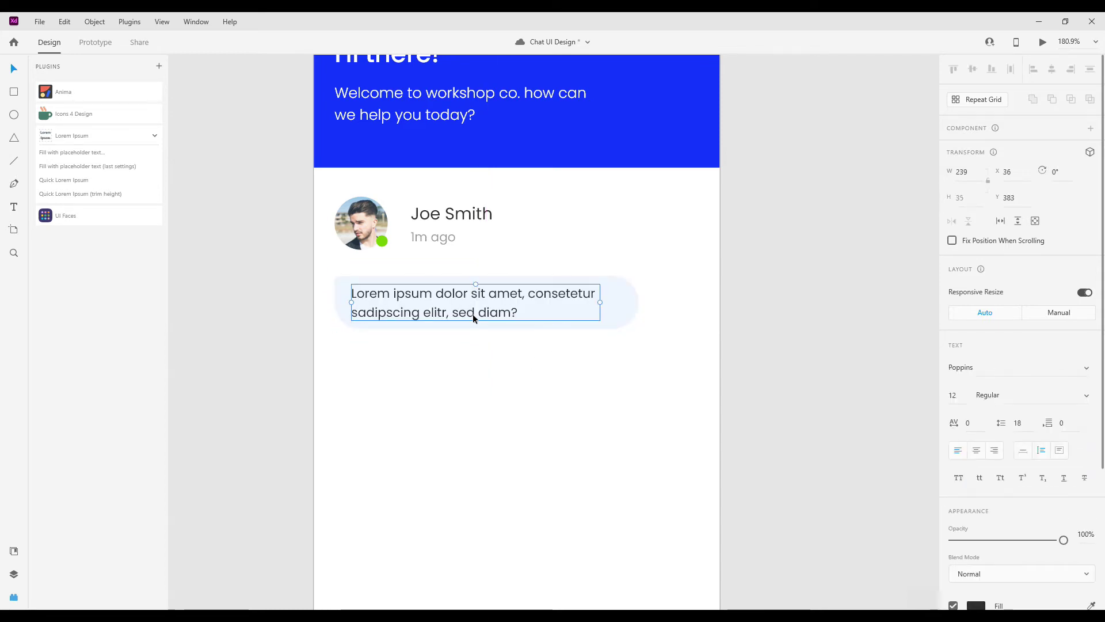
left_click(492, 275, "shift")
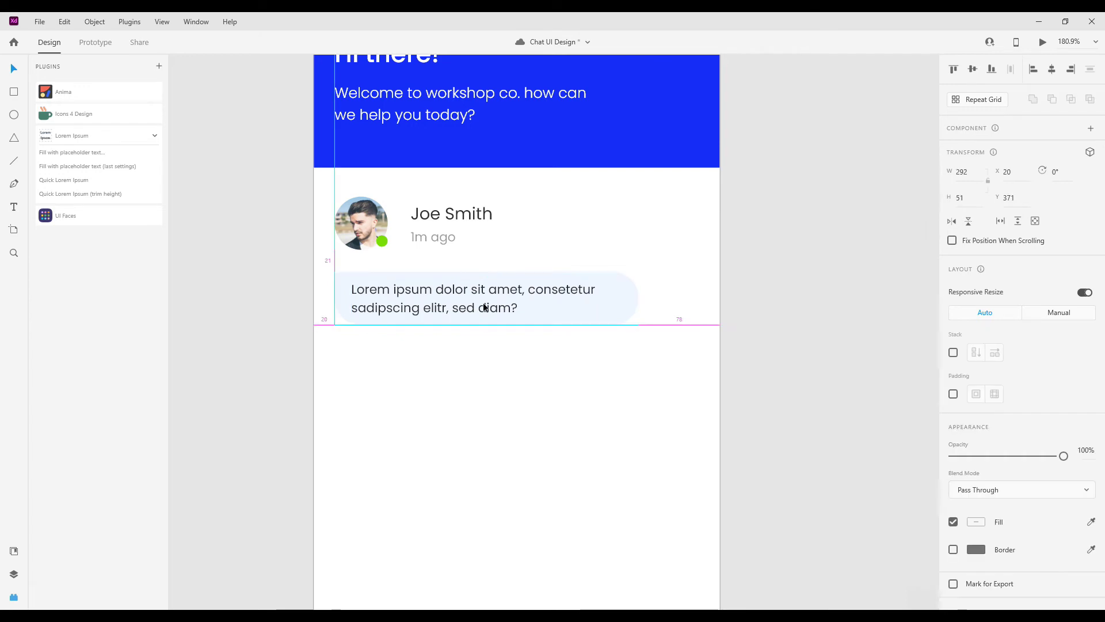
key("ctrl+g")
scroll(483, 302, "down", 2)
Step: Set the first bubble's remaining corner radii to 20
left_click_drag(483, 323, 483, 372)
key("ctrl+z")
double_click(593, 296)
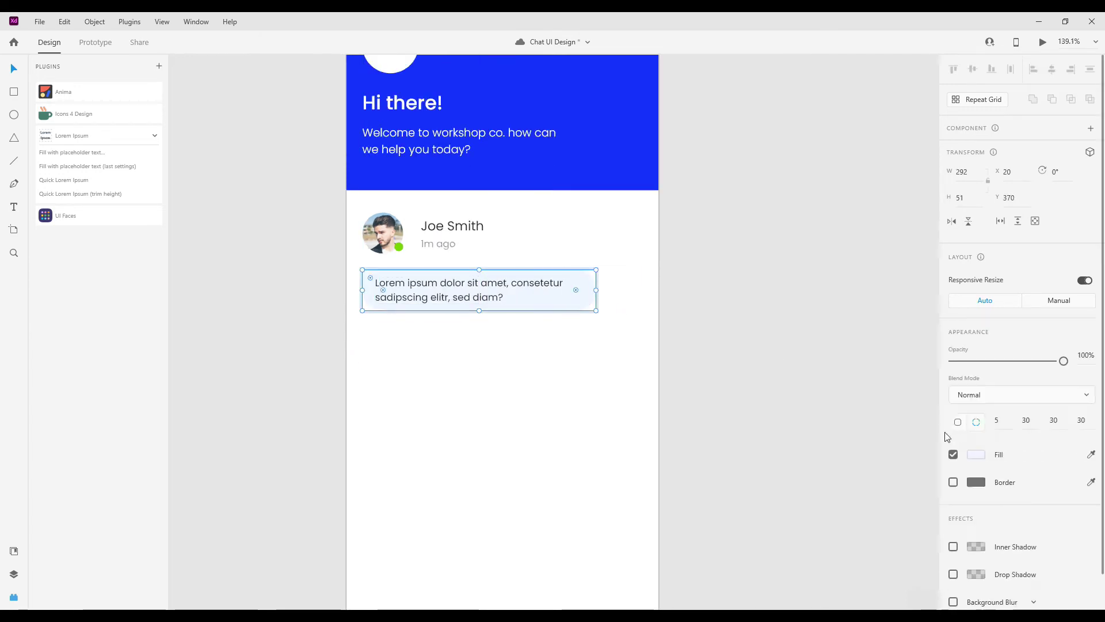
left_click(1029, 420)
key("Tab")
type("20")
key("Tab")
type("20")
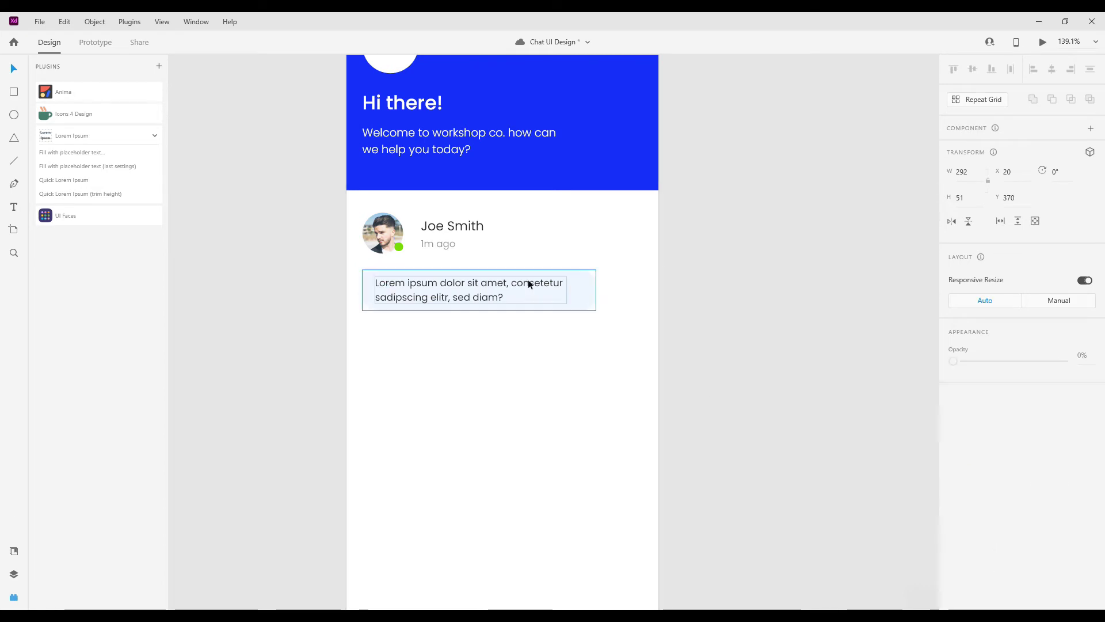
Step: Duplicate the bubble group below the first and even out the gap
left_click(503, 281)
left_click_drag(503, 281, 505, 340)
left_click(461, 288)
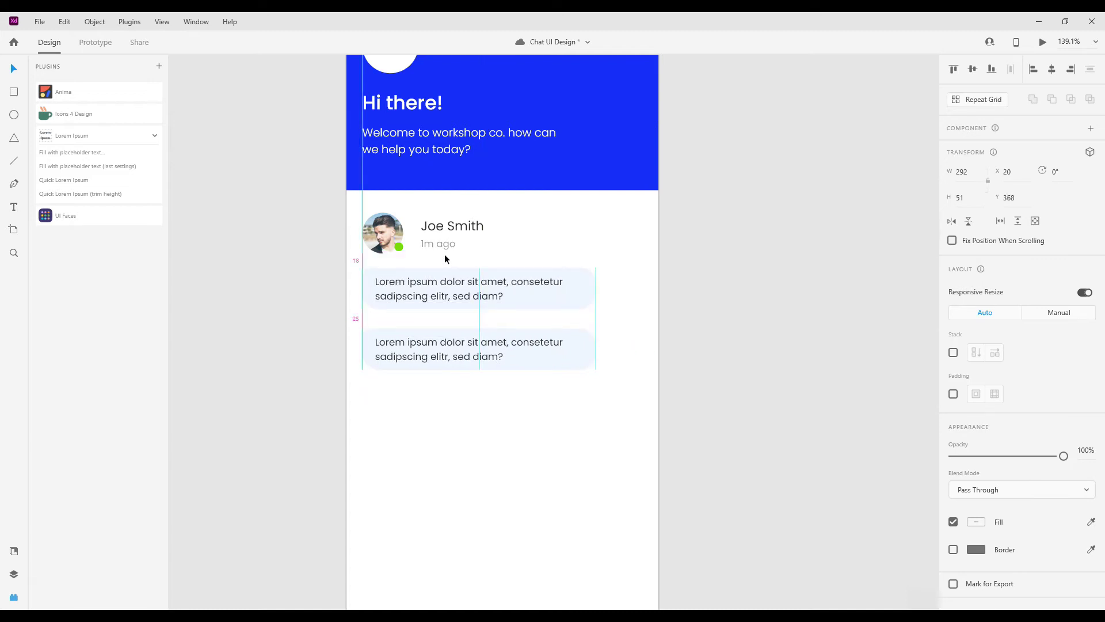
left_click_drag(435, 325, 436, 339)
Step: Delete the second message's opening words and capitalise its first letter as 'C'
double_click(514, 355)
double_click(513, 340)
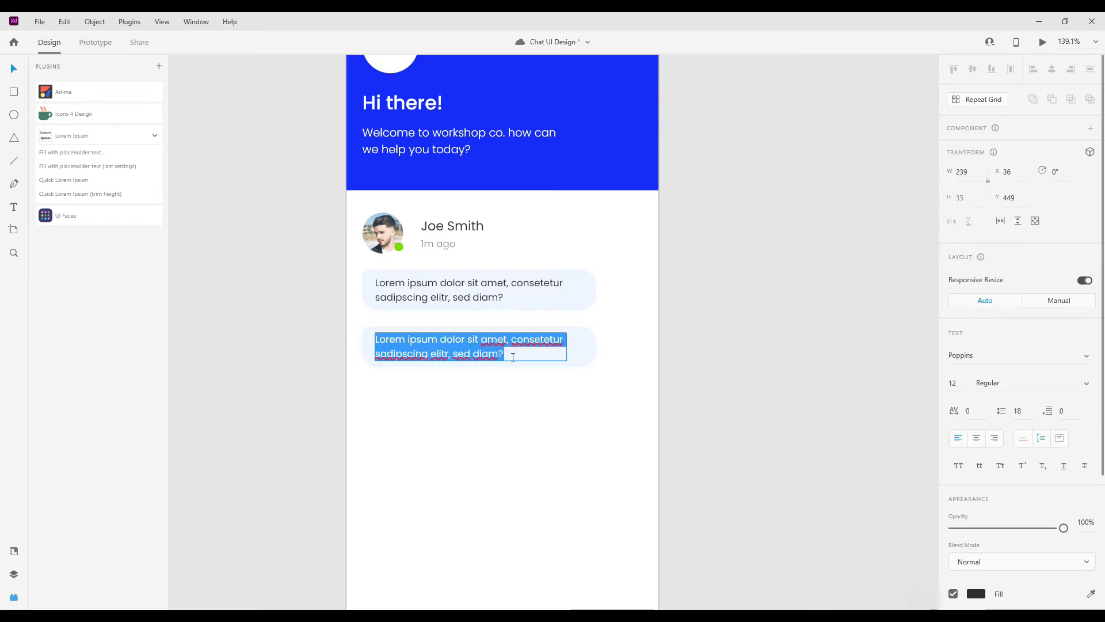
left_click_drag(480, 339, 329, 341)
key("BackSpace")
key("Escape")
double_click(387, 339)
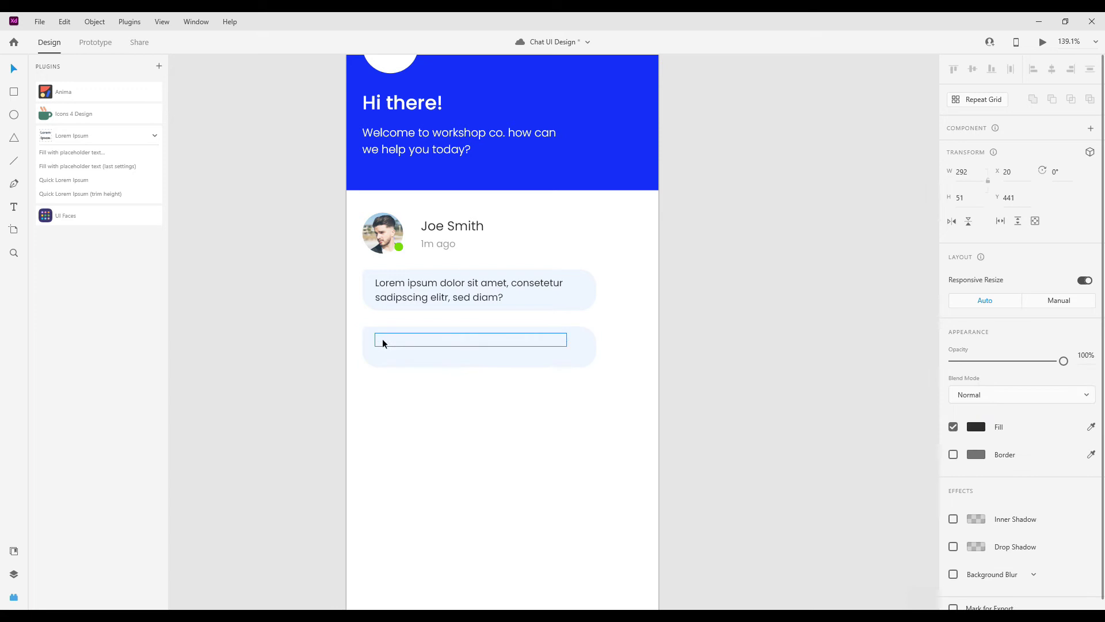
triple_click(382, 338)
left_click(382, 339)
key("Delete")
key("Delete")
type("C")
key("Escape")
Step: Shorten the second bubble to fit one line and nudge it slightly lower
left_click(471, 363)
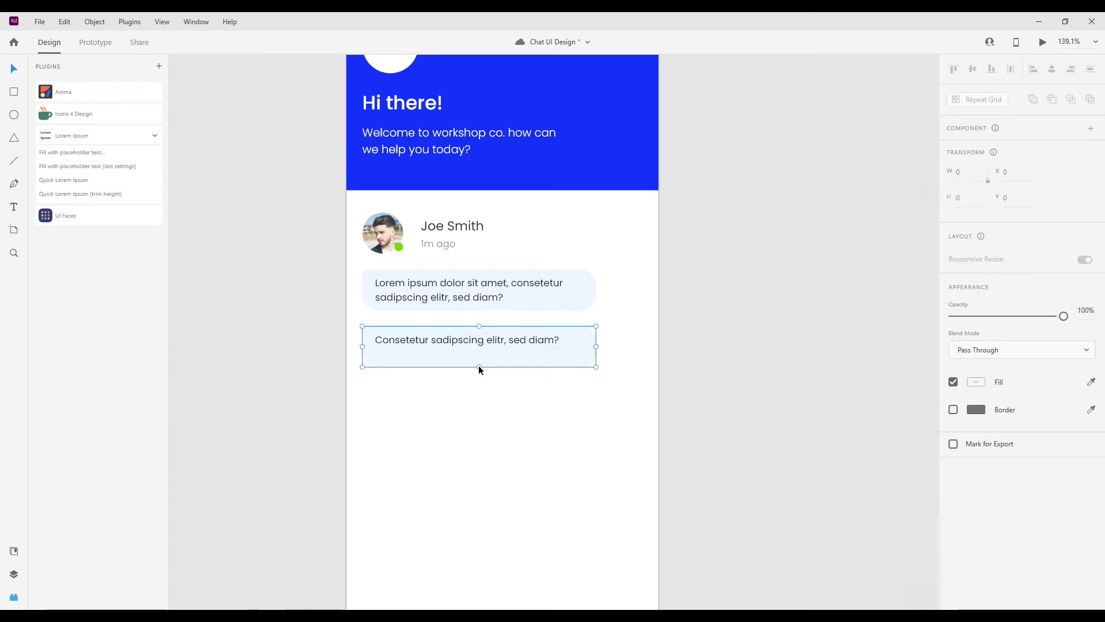
left_click_drag(480, 367, 480, 360)
double_click(480, 361)
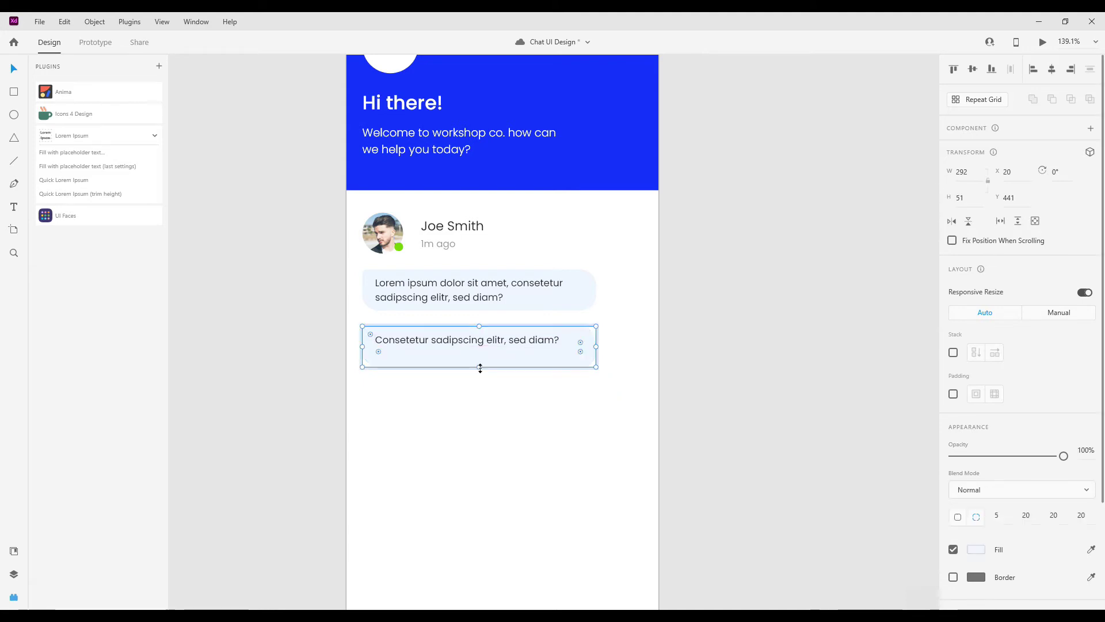
left_click(486, 373)
left_click(520, 341)
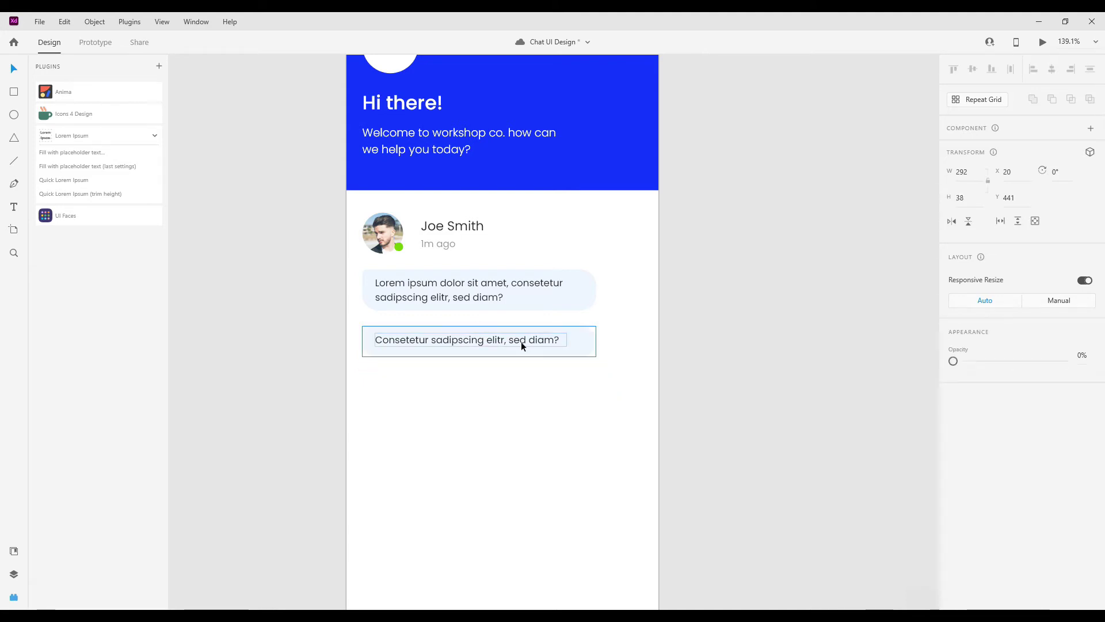
double_click(543, 340)
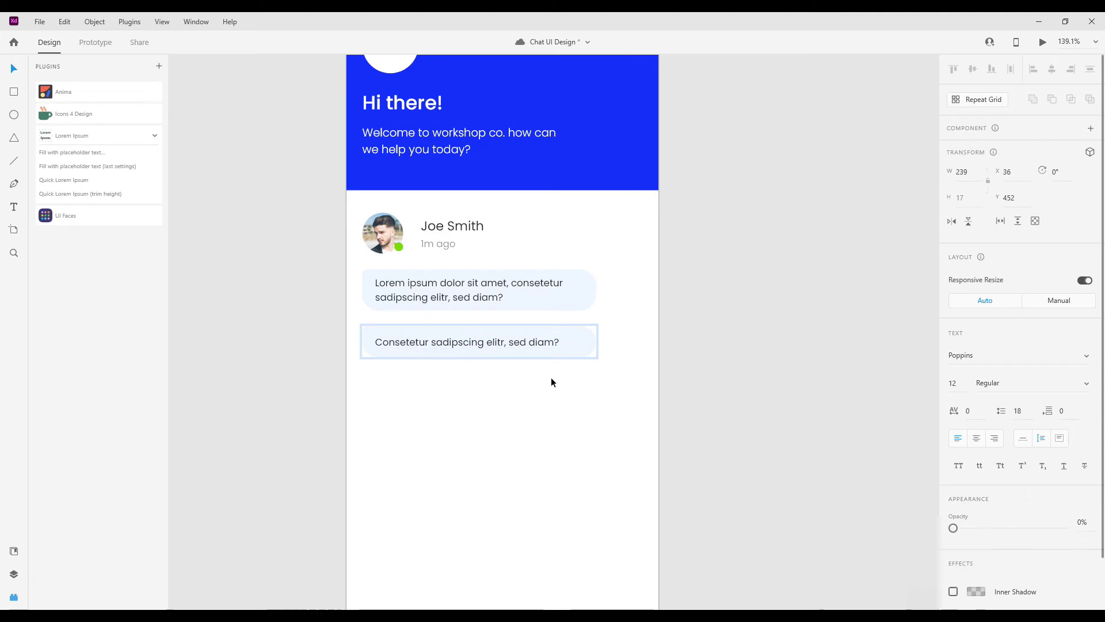
left_click_drag(549, 398, 524, 399)
key("ctrl+0")
left_click(504, 358)
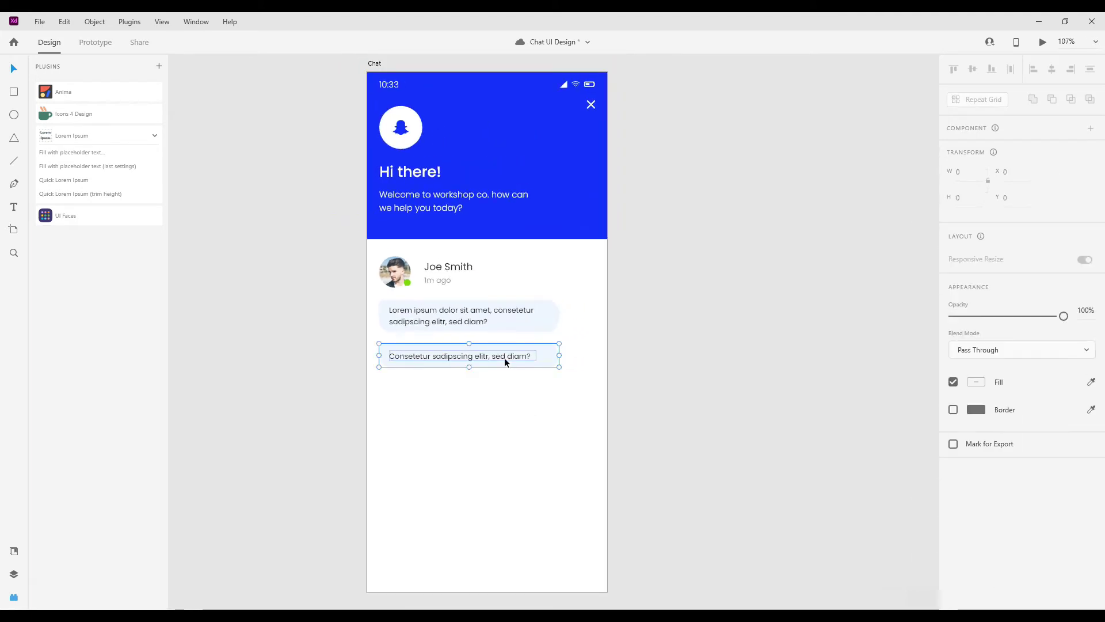
left_click_drag(504, 357, 504, 359)
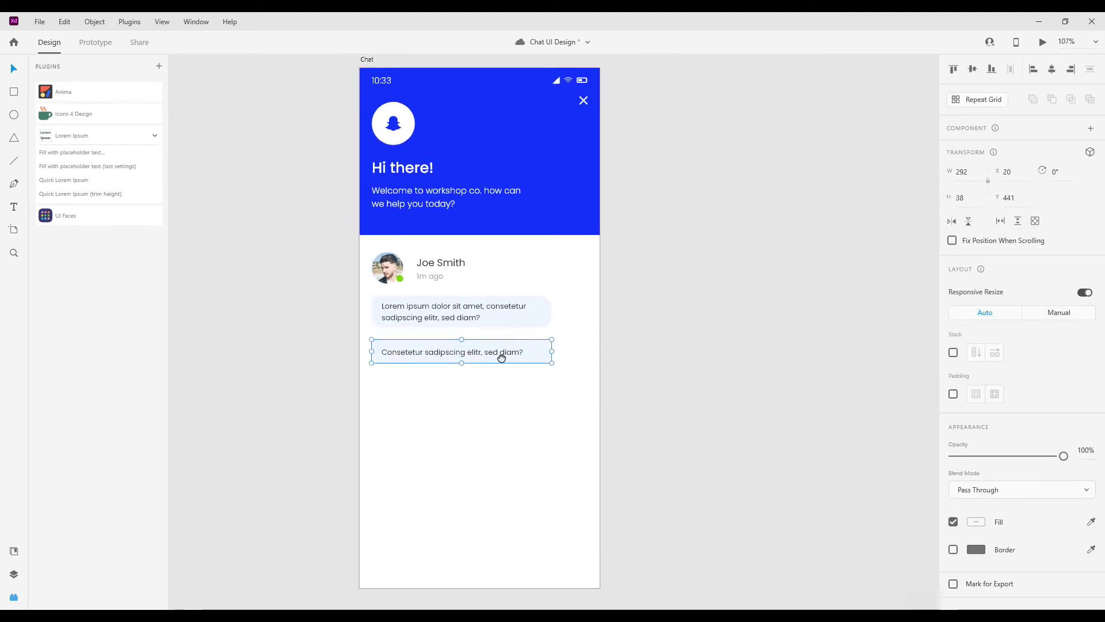
scroll(493, 361, "up", 2)
Step: Cut ' sed diam?' to leave 'Consetetur sadipscing elitr!' and narrow the bubble to 225 × 38
double_click(523, 348)
double_click(475, 347)
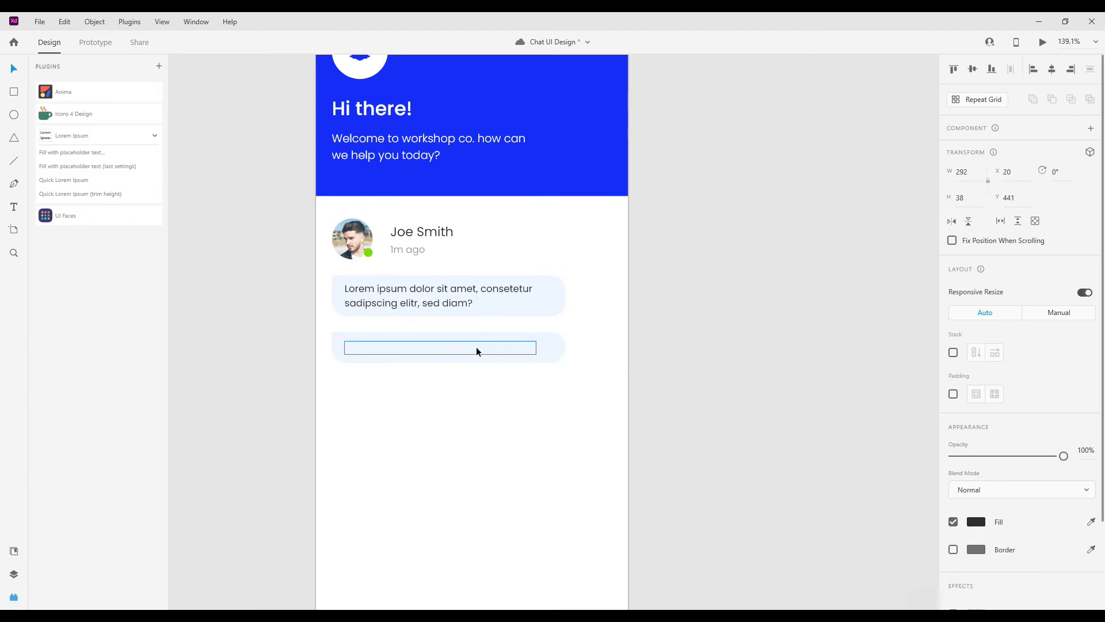
key("ctrl+a")
left_click_drag(476, 347, 555, 347)
key("BackSpace")
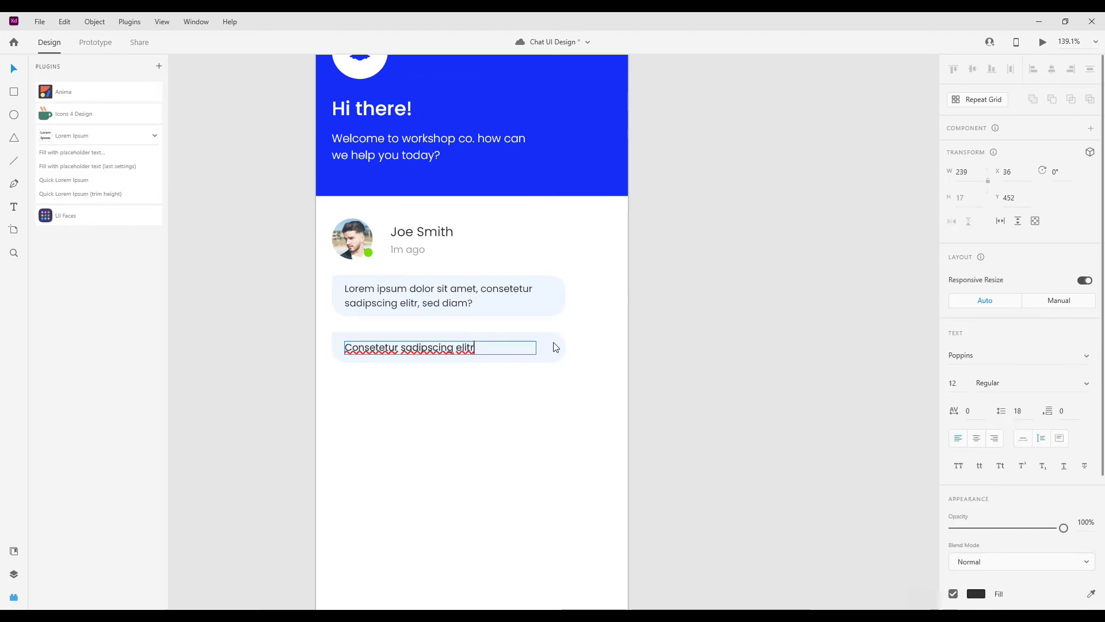
type("!")
key("Escape")
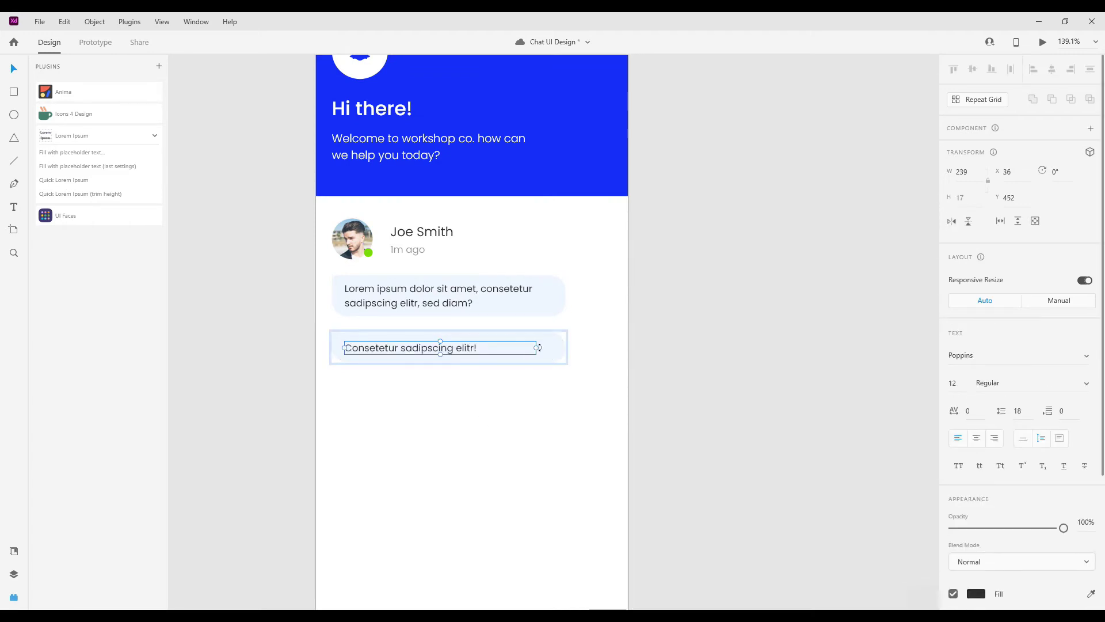
left_click(563, 347)
left_click_drag(563, 347, 491, 348)
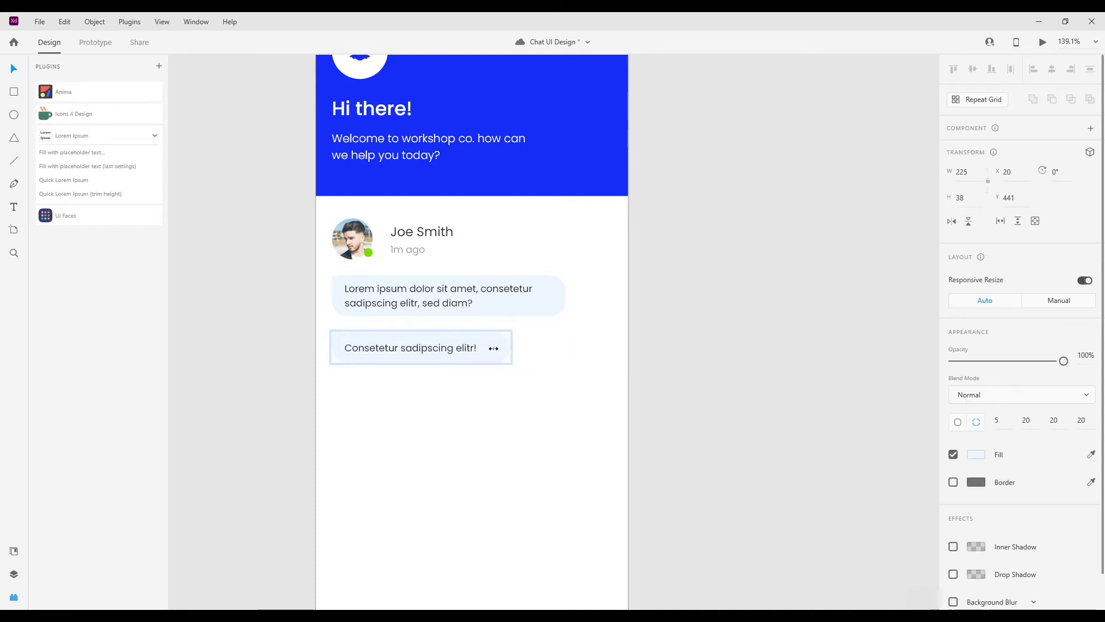
left_click(509, 374)
scroll(509, 374, "down", 2)
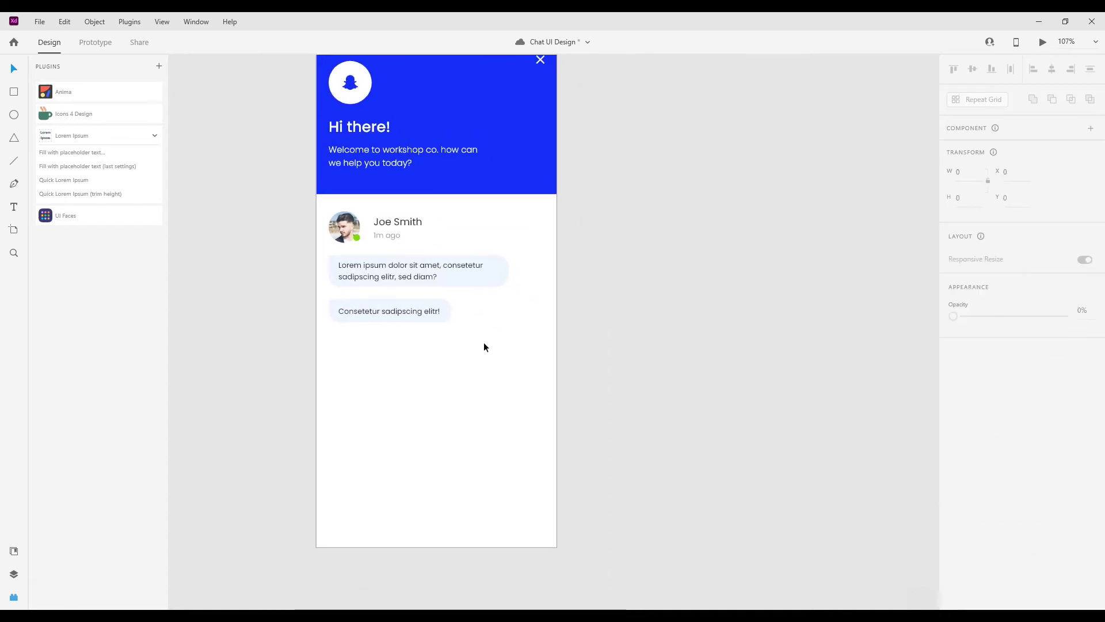
Step: Copy the short bubble to the lower right, flip its text to read normally, and widen it leftward
mouse_move(399, 311)
left_mouse_down()
mouse_move(492, 364)
mouse_move(531, 407)
left_mouse_up()
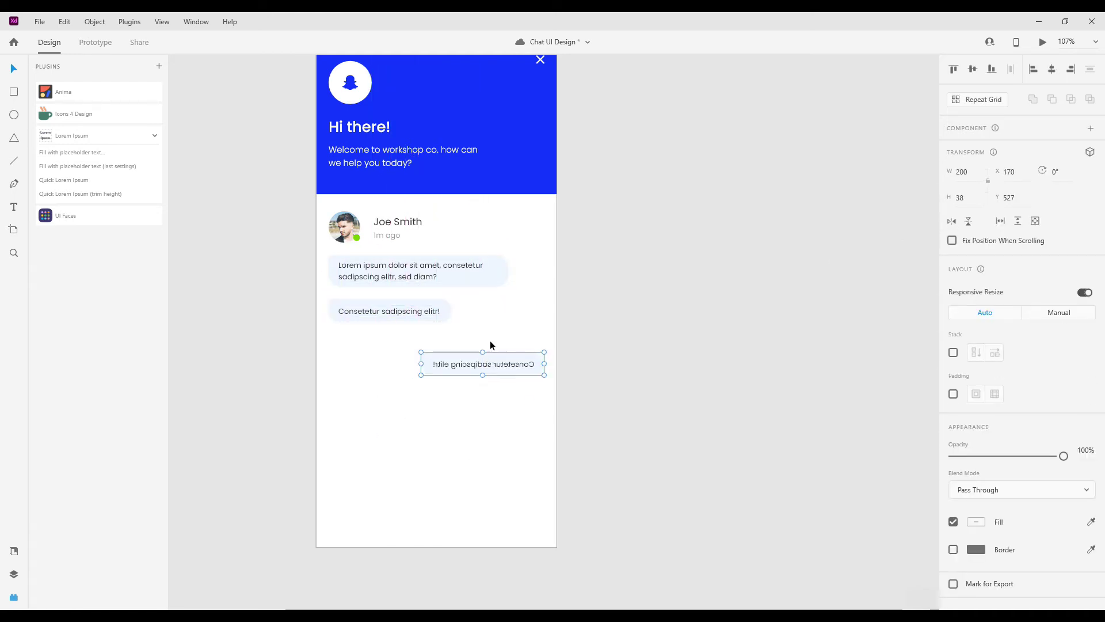
double_click(498, 361)
left_click(951, 221)
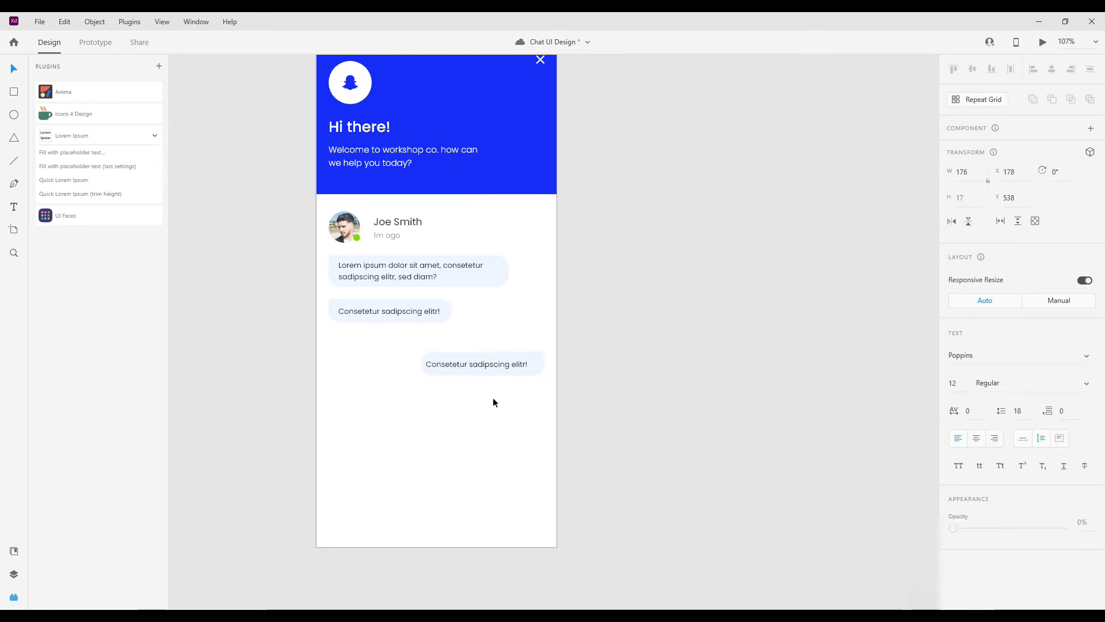
scroll(493, 397, "up", 2)
left_click(455, 345)
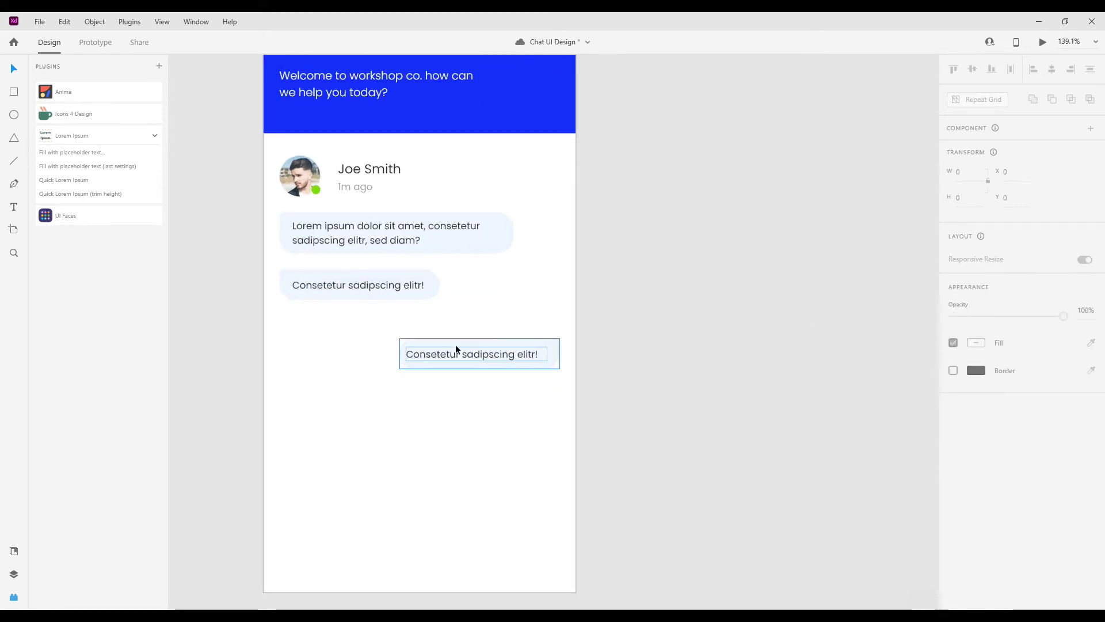
double_click(495, 353)
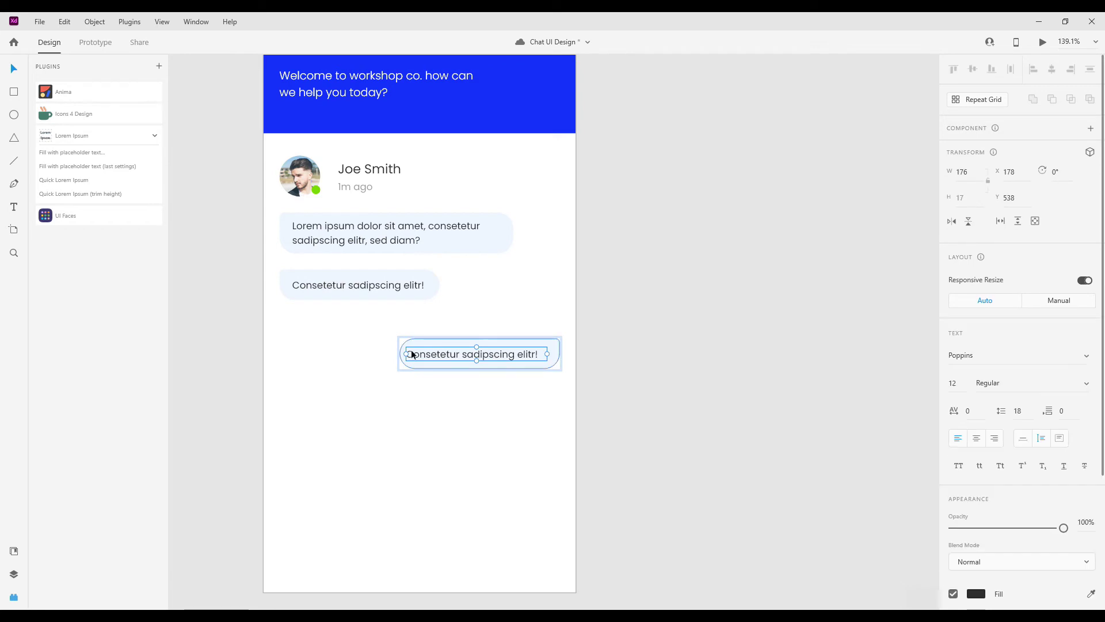
left_click_drag(400, 354, 378, 354)
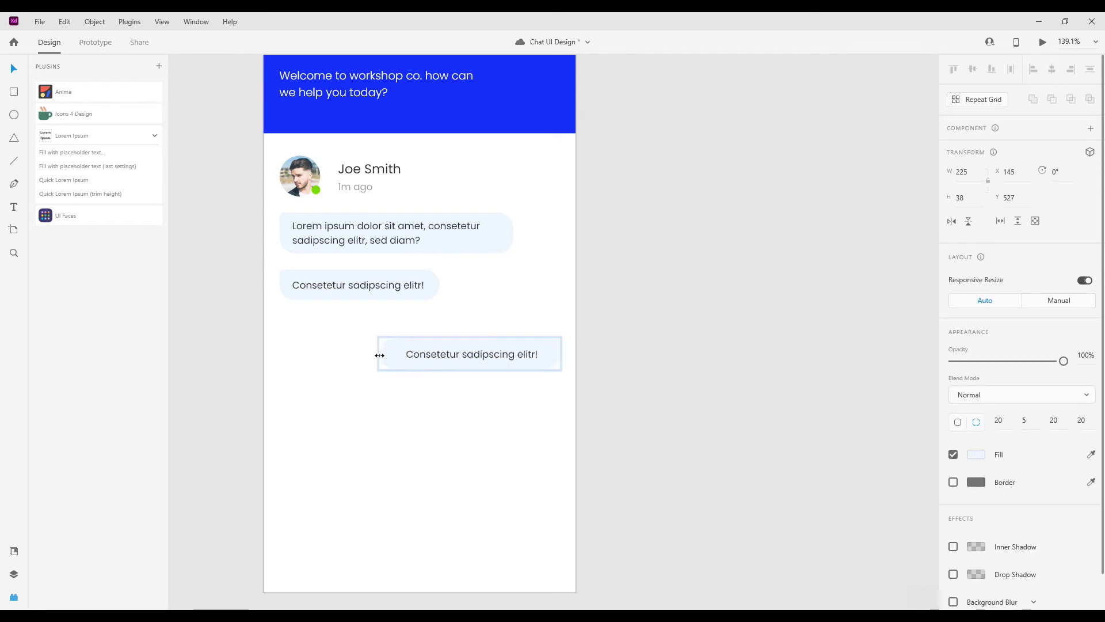
Step: Replace the reply text with right-aligned 'Hi there!' and narrow its bubble from the left
double_click(466, 357)
key("BackSpace")
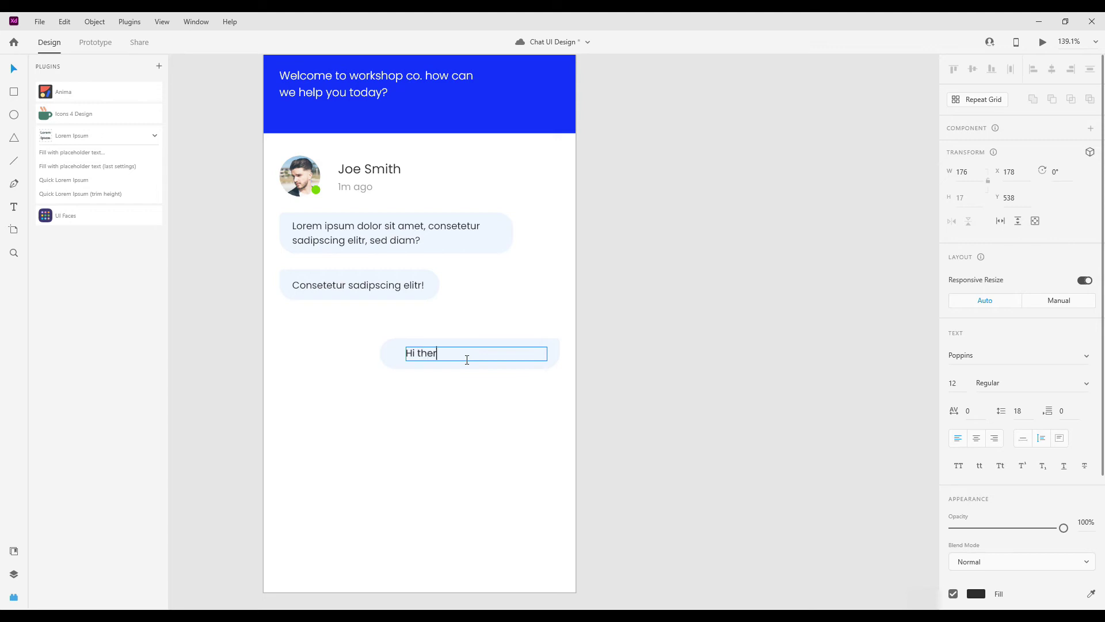
type("Hi there!")
key("Escape")
left_click(994, 438)
left_click_drag(434, 355, 556, 354)
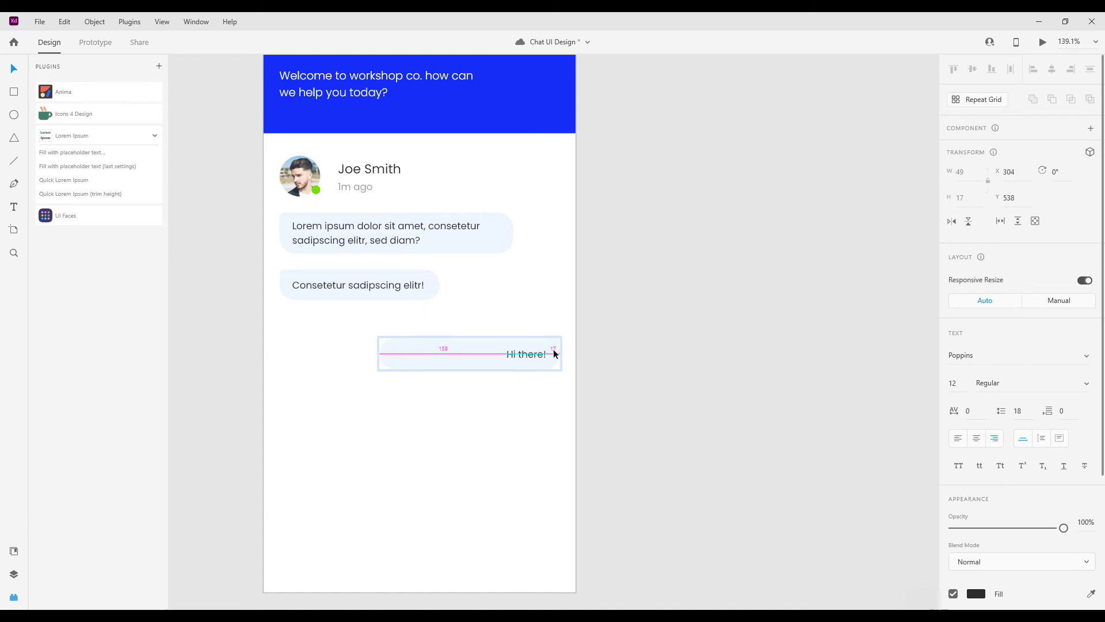
left_click_drag(388, 358, 488, 353)
left_click(505, 395)
scroll(503, 369, "down", 1)
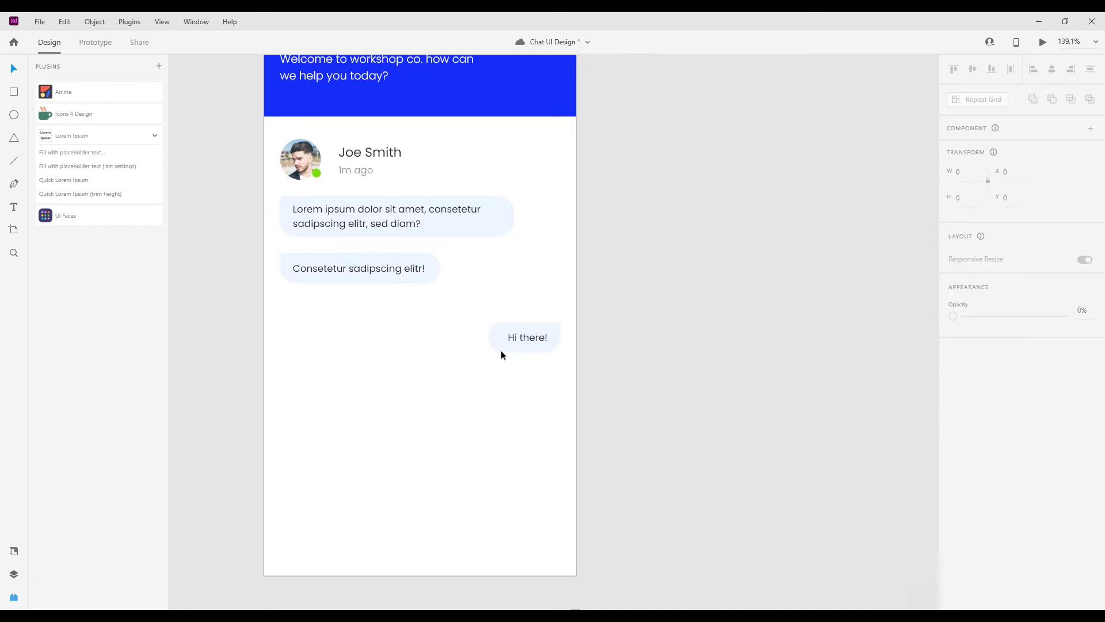
Step: Alt-drag a copy of the long Lorem bubble below Hi there!, flip it, and right-align its text
mouse_move(430, 222)
left_mouse_down()
mouse_move(457, 361)
mouse_move(475, 376)
left_mouse_up()
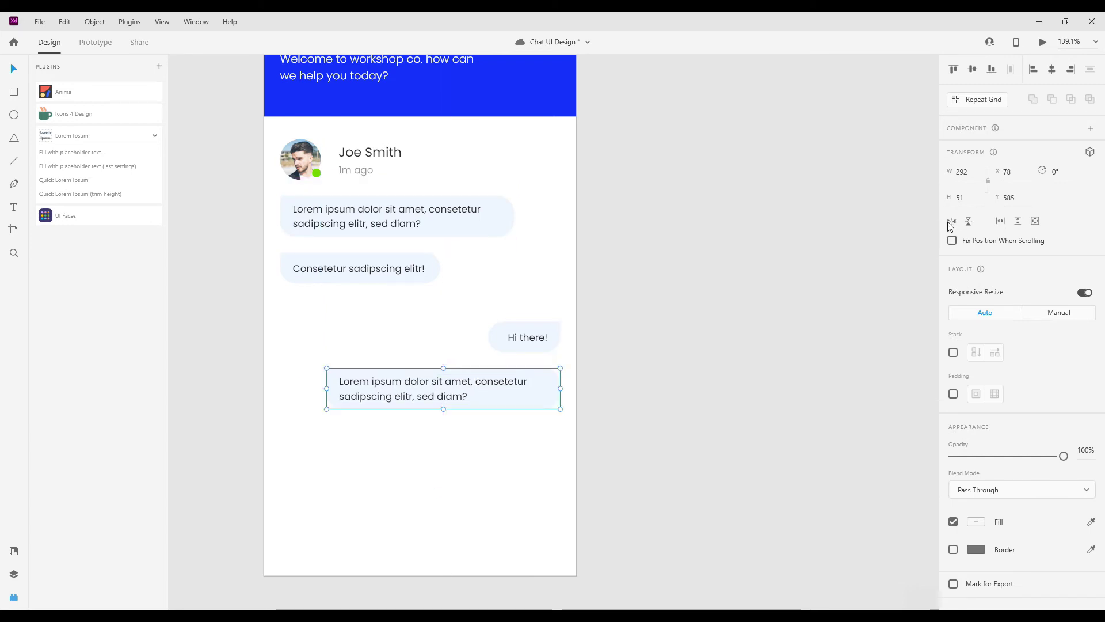
left_click(951, 221)
double_click(490, 382)
left_click(951, 221)
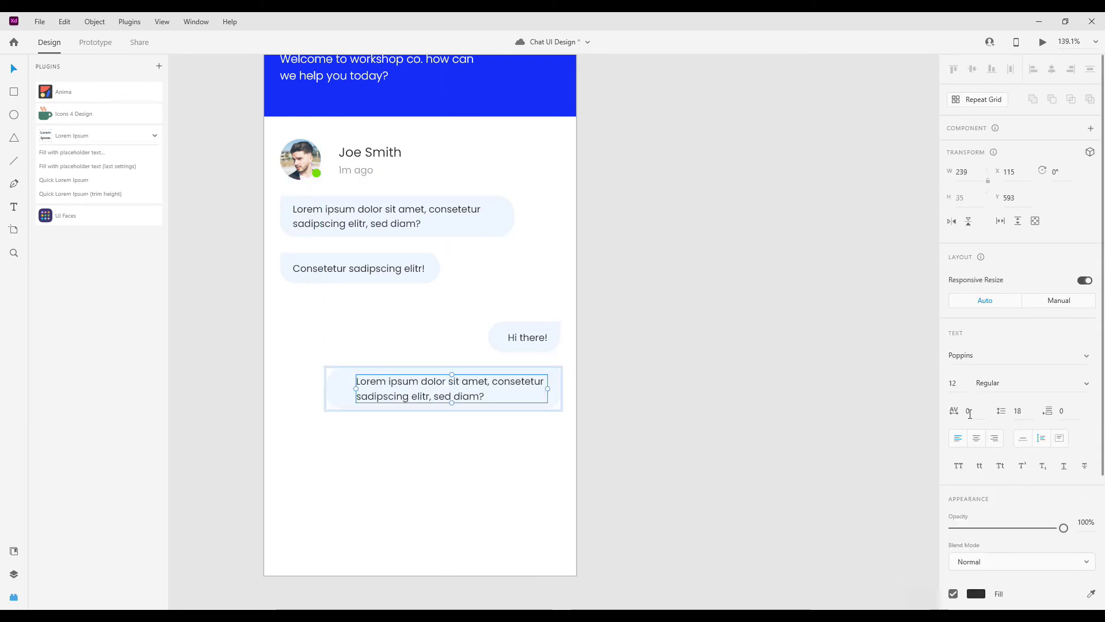
left_click(994, 437)
left_click(551, 483)
Step: Copy the short bubble below as a right-side reply and un-mirror its text
scroll(533, 437, "down", 2)
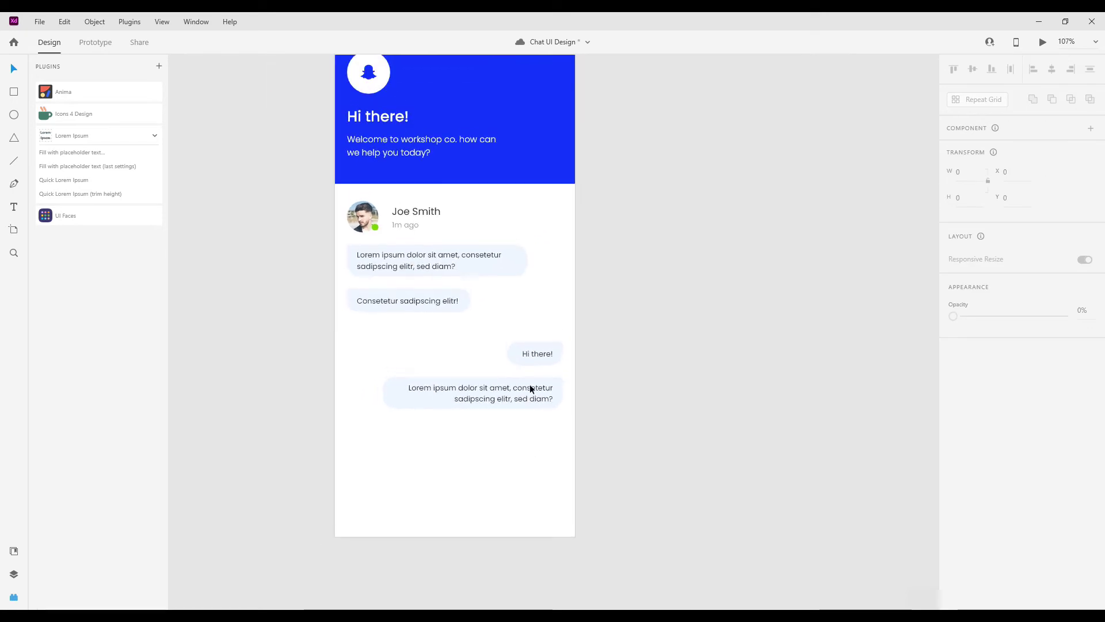
left_click_drag(419, 292, 511, 429)
left_click(522, 420)
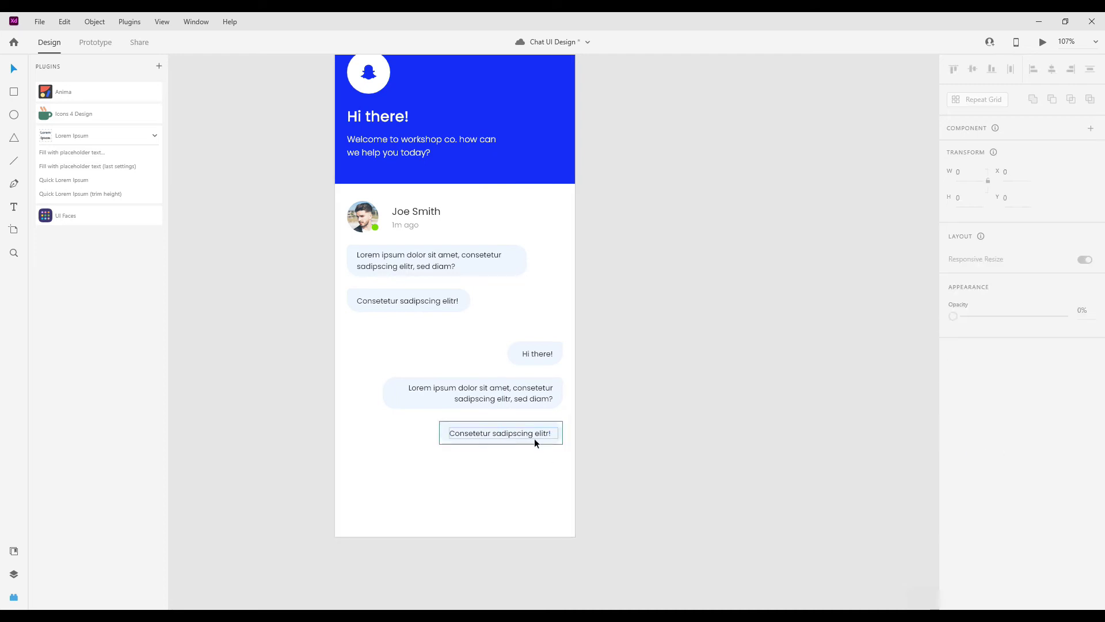
left_click(496, 438)
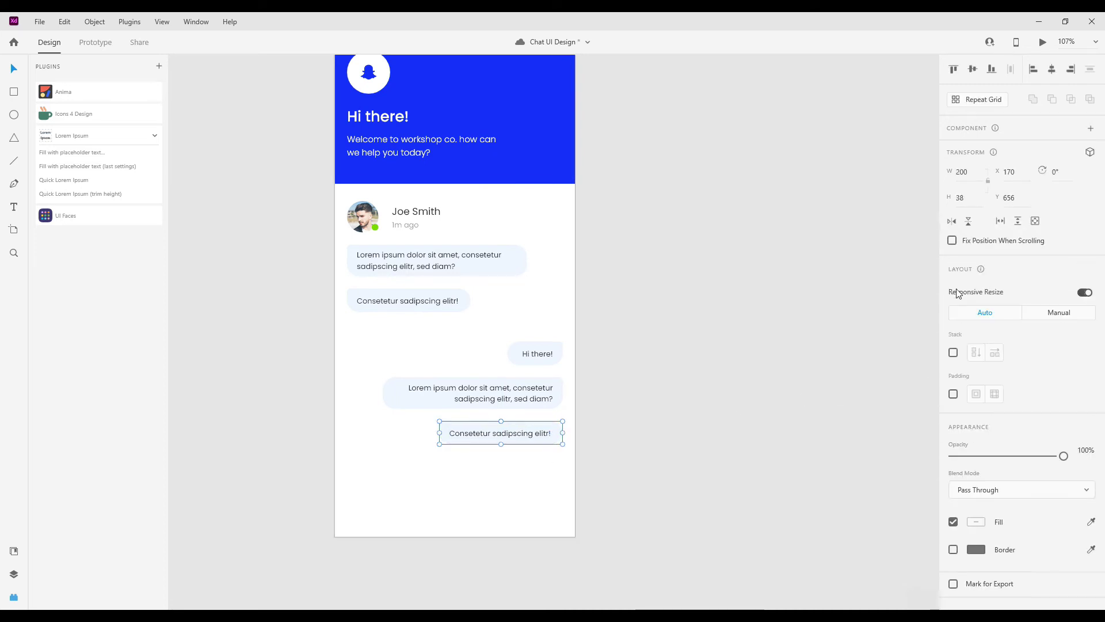
double_click(538, 436)
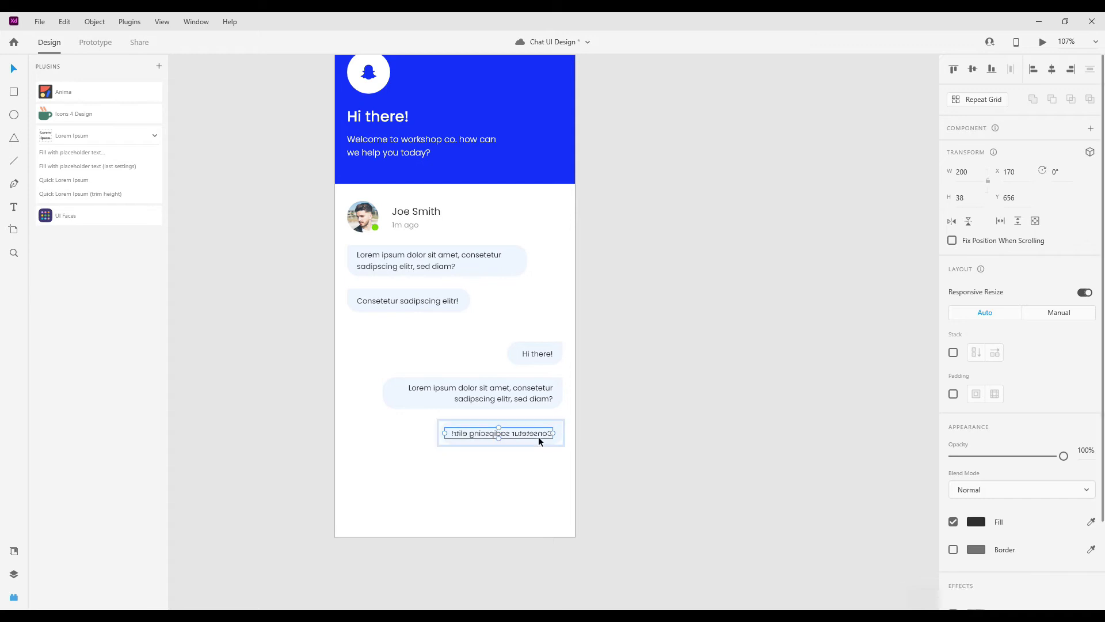
left_click(953, 221)
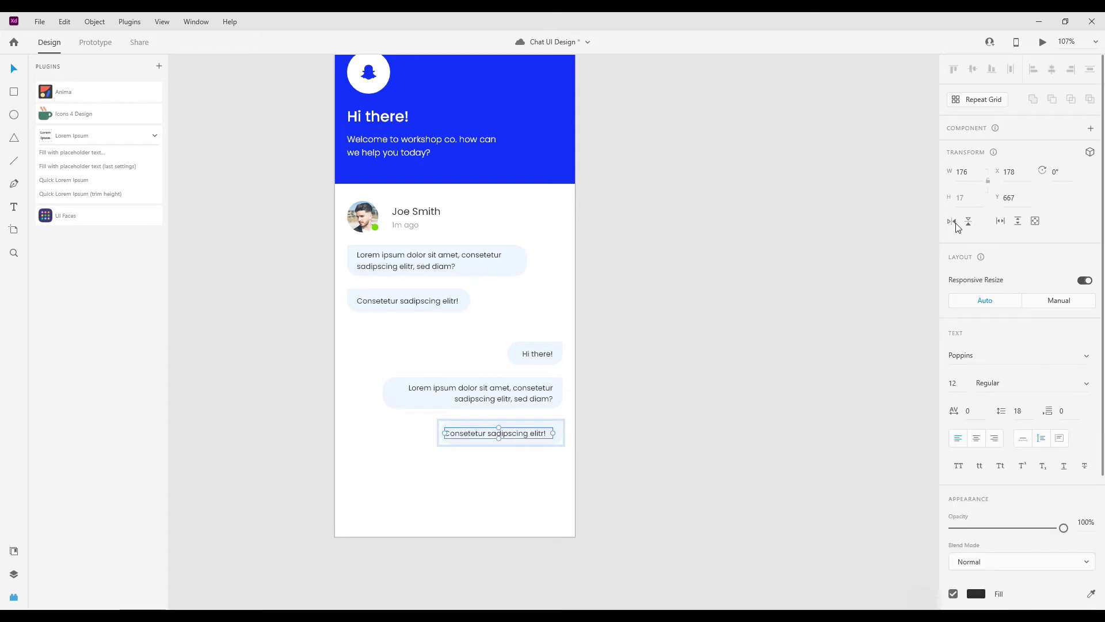
left_click(710, 469)
Step: Nudge the three right-side bubbles up slightly with Shift+Up
left_click(507, 391)
left_click(536, 347, "shift")
left_click(530, 435, "shift")
key("shift+Up")
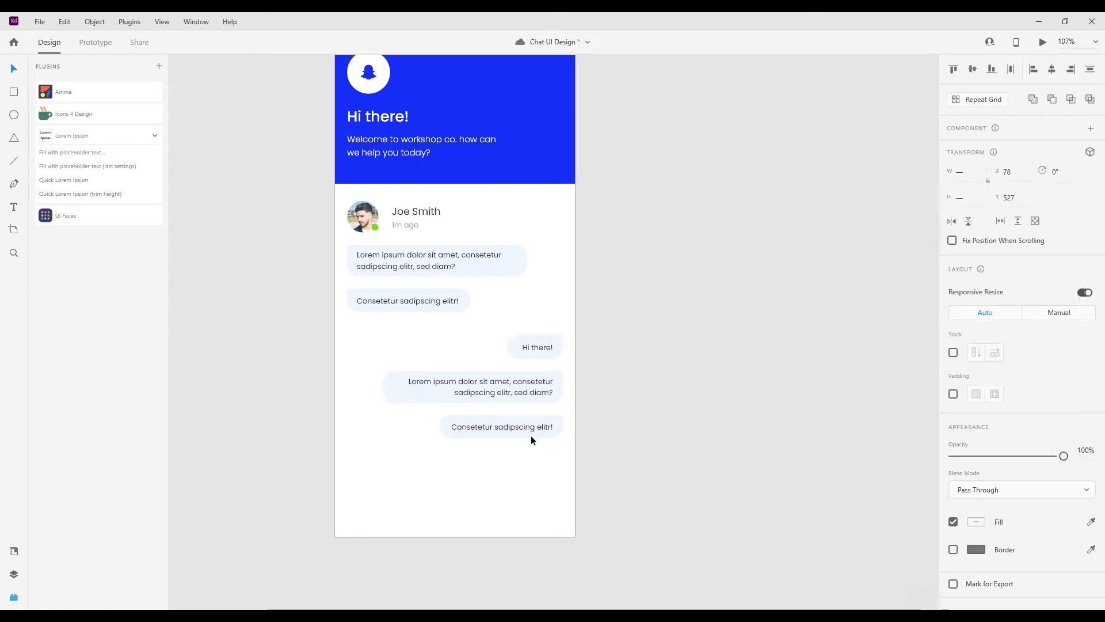
left_click(541, 464)
Step: Alt-drag copies of both left incoming bubbles below the outgoing messages
scroll(541, 467, "down", 2)
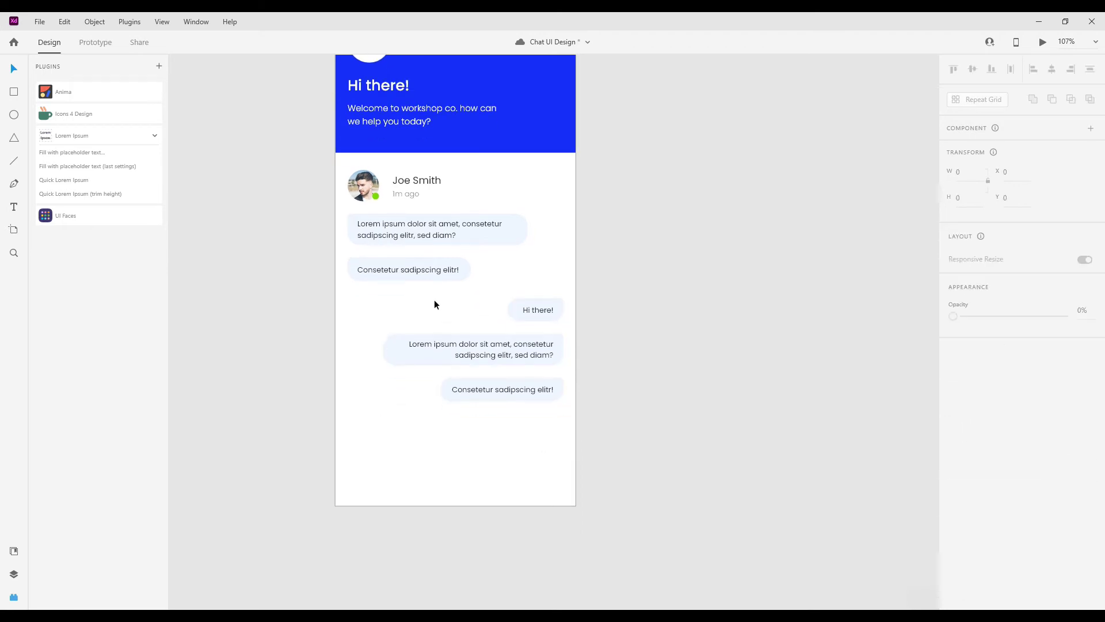
left_click(427, 271)
left_click(447, 227, "shift")
left_click_drag(446, 226, 445, 430)
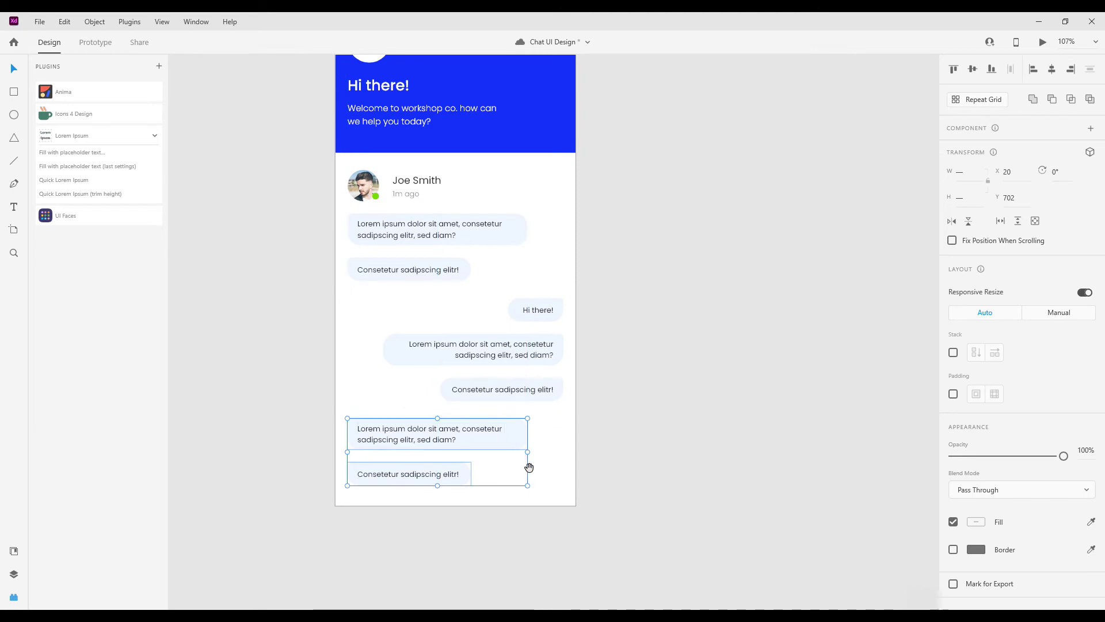
scroll(541, 443, "down", 2)
left_click(549, 424)
scroll(477, 423, "up", 2)
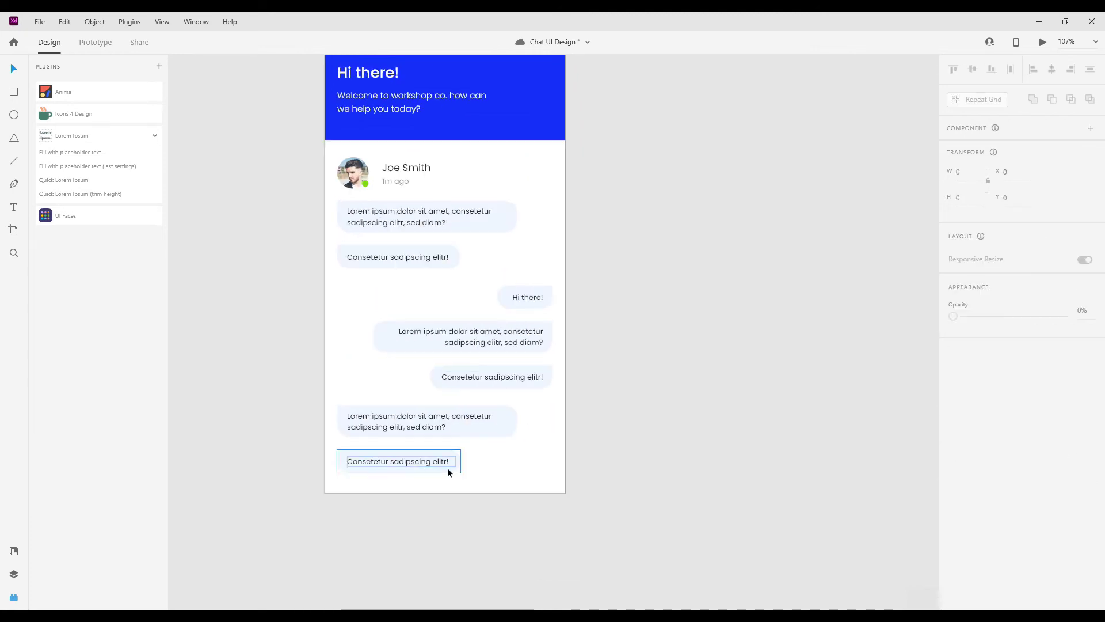
Step: Copy the lower right-side bubble pair further down below the artboard
key("ctrl+a")
left_click(631, 431)
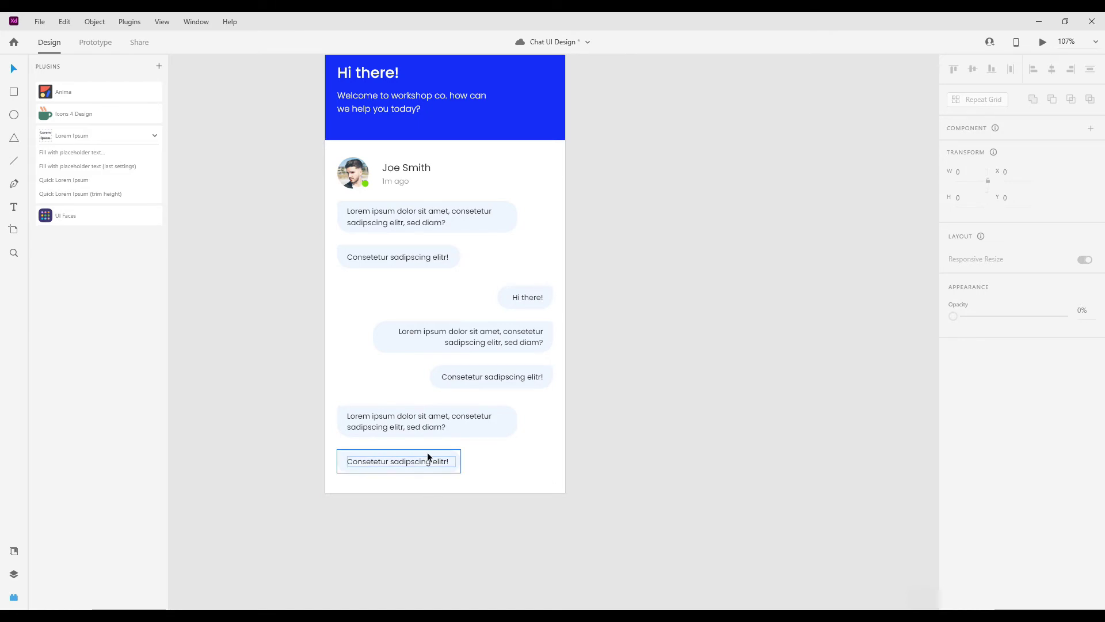
left_click(506, 343)
left_click_drag(506, 343, 506, 495)
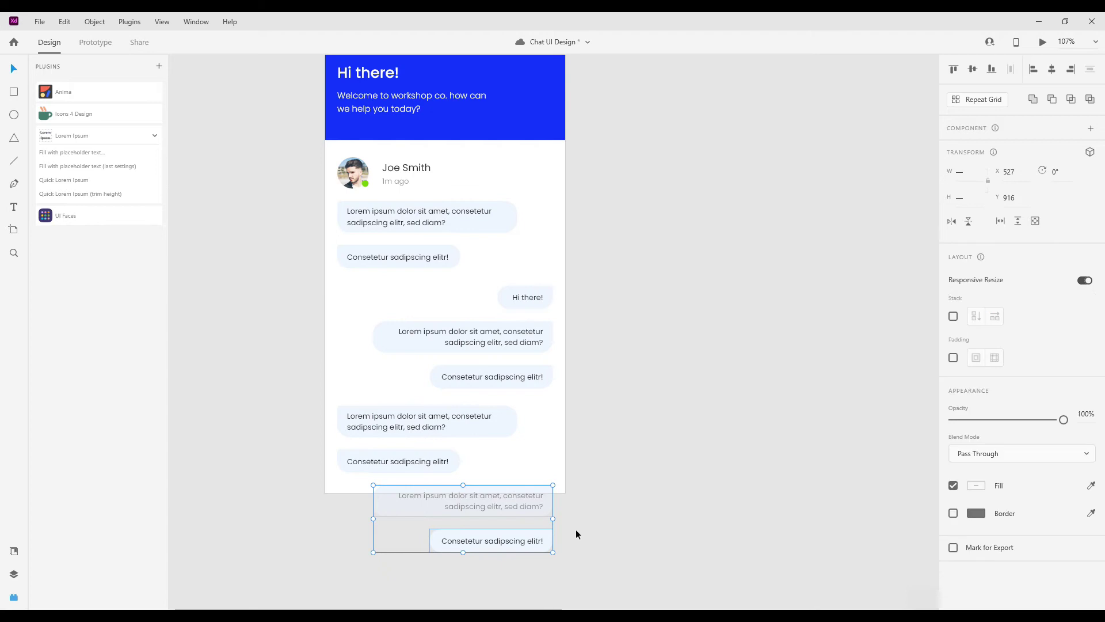
scroll(598, 472, "down", 2)
left_click(604, 418)
left_click(548, 414)
Step: Fill the Hi there! bubble with the sampled header blue, save it as a swatch, and adjust its text
left_click(561, 219)
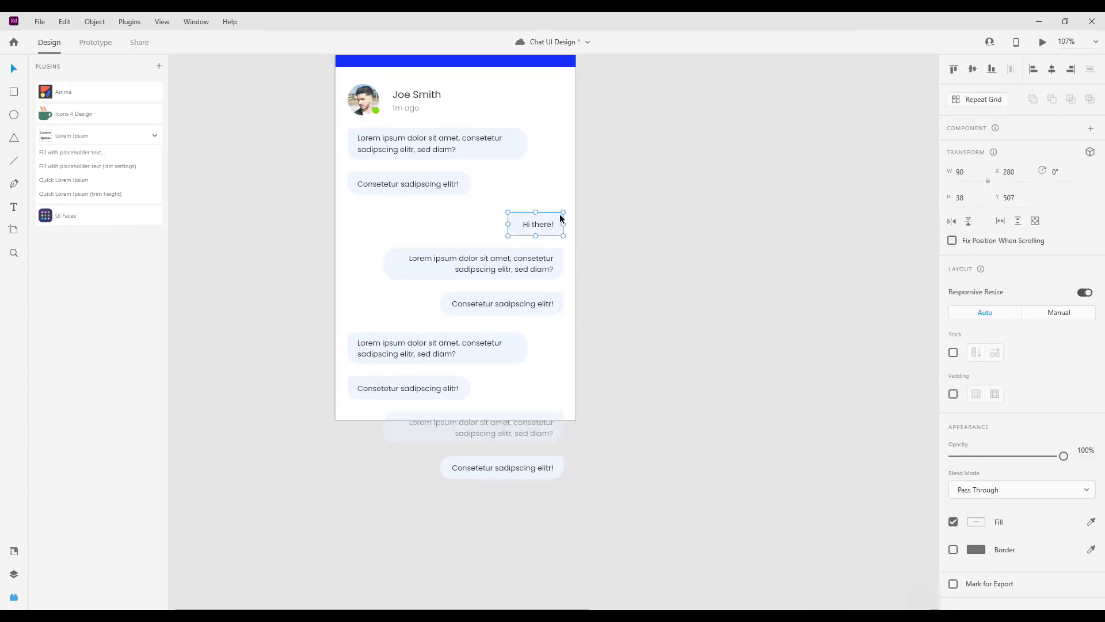
left_click(976, 456)
left_click(935, 504)
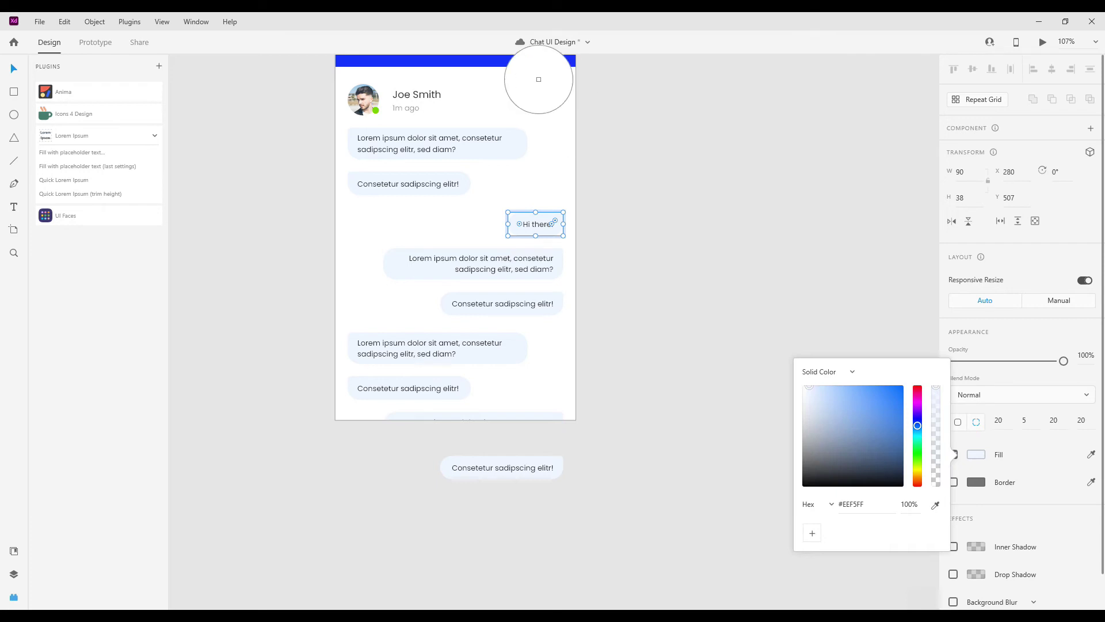
left_click(513, 67)
left_click(813, 534)
key("Escape")
key("Return")
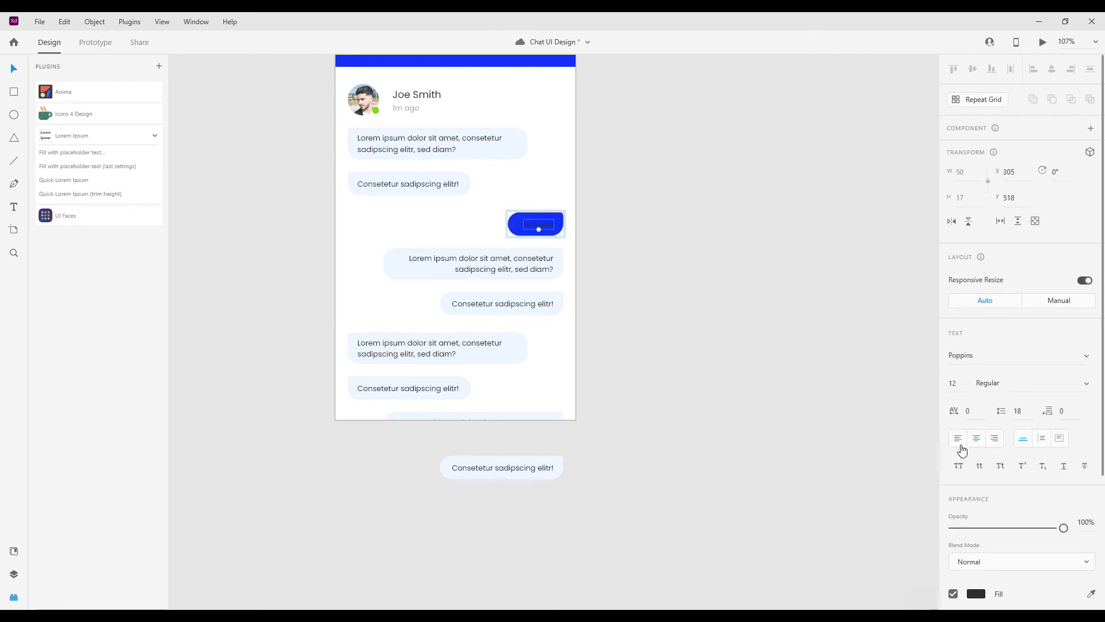
left_click(958, 438)
scroll(991, 379, "down", 2)
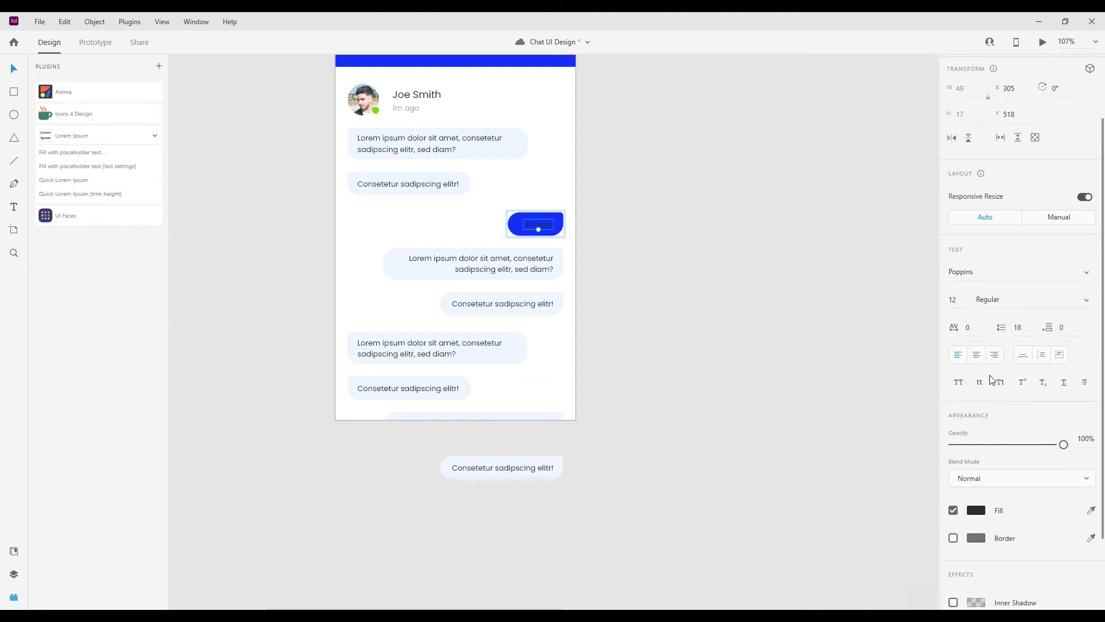
left_click(976, 510)
Step: Make the right Lorem ipsum reply bubble blue with white text
left_click(544, 249)
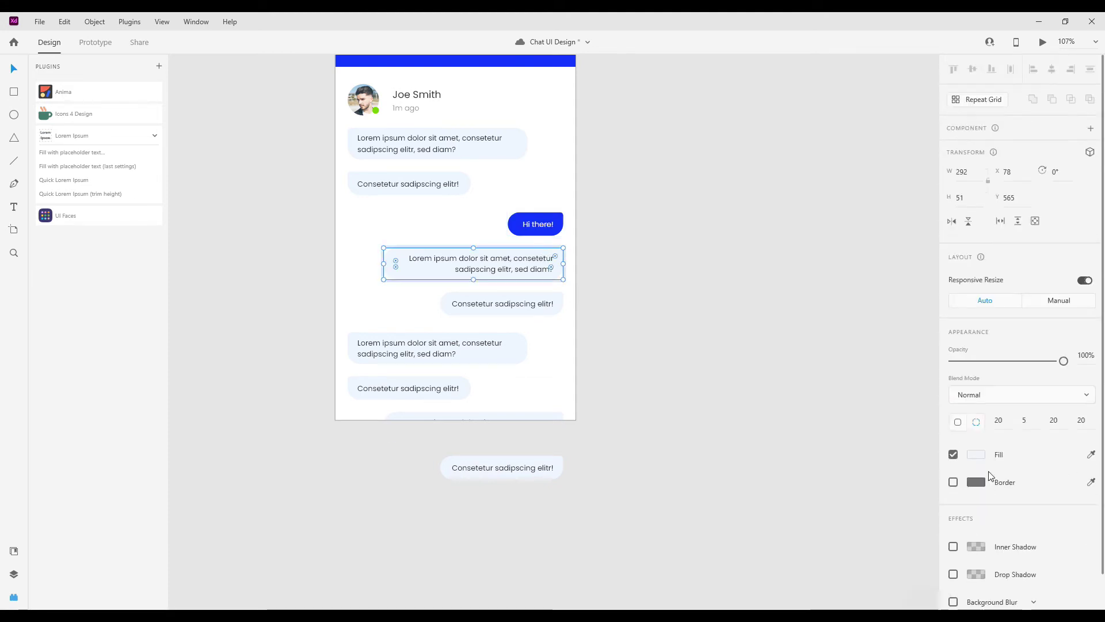
left_click(977, 454)
left_click(850, 534)
double_click(501, 263)
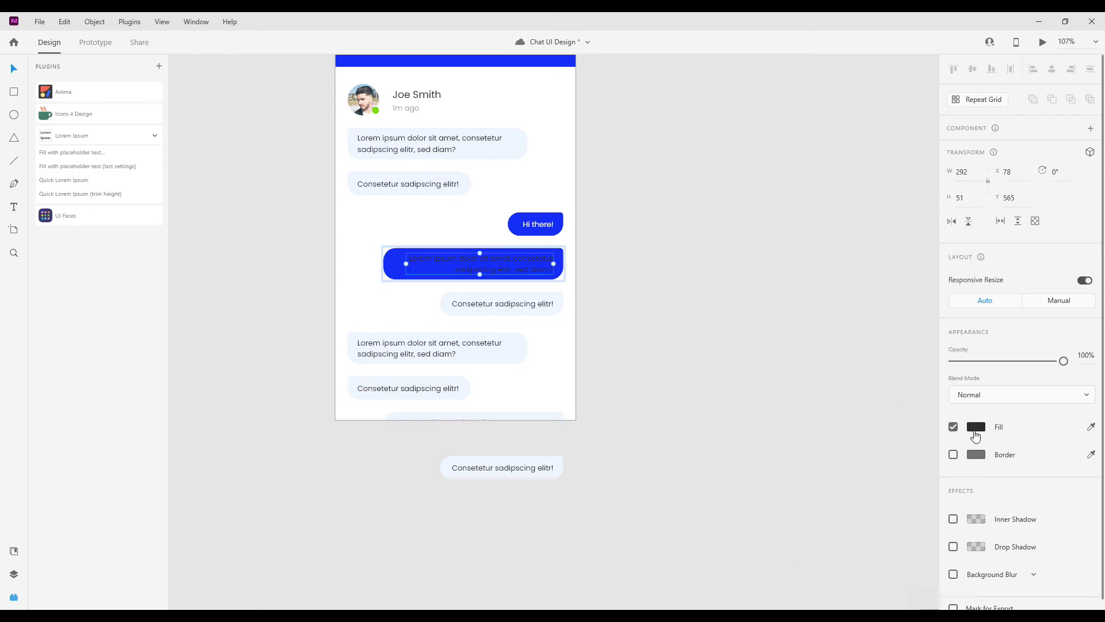
left_click(976, 428)
left_click(804, 350)
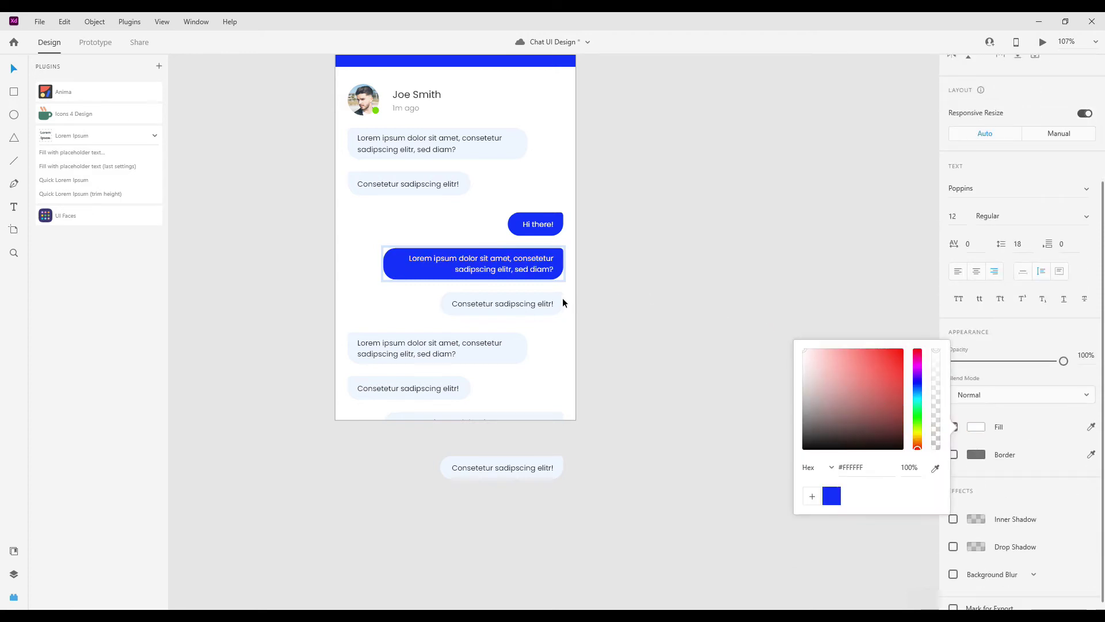
Step: Make the Consetetur reply bubble blue with white text
left_click(558, 296)
left_click(976, 415)
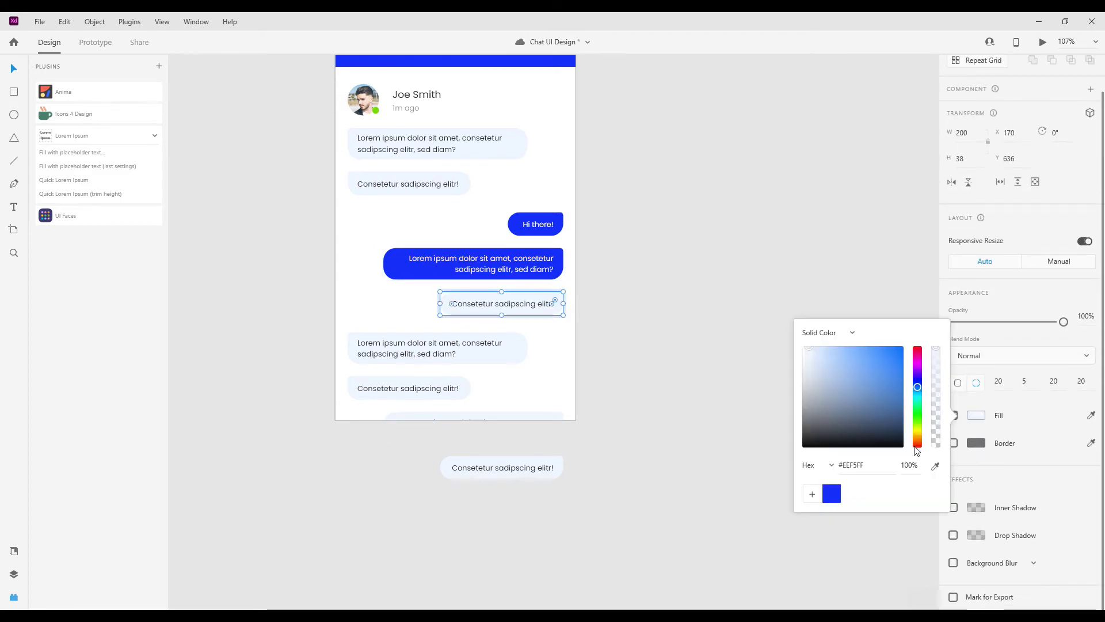
left_click(831, 494)
left_click(499, 303)
left_click(978, 583)
left_click(805, 447)
left_click(472, 336)
Step: Apply the saved blue to the Lorem ipsum bubble below the artboard
left_click(553, 411)
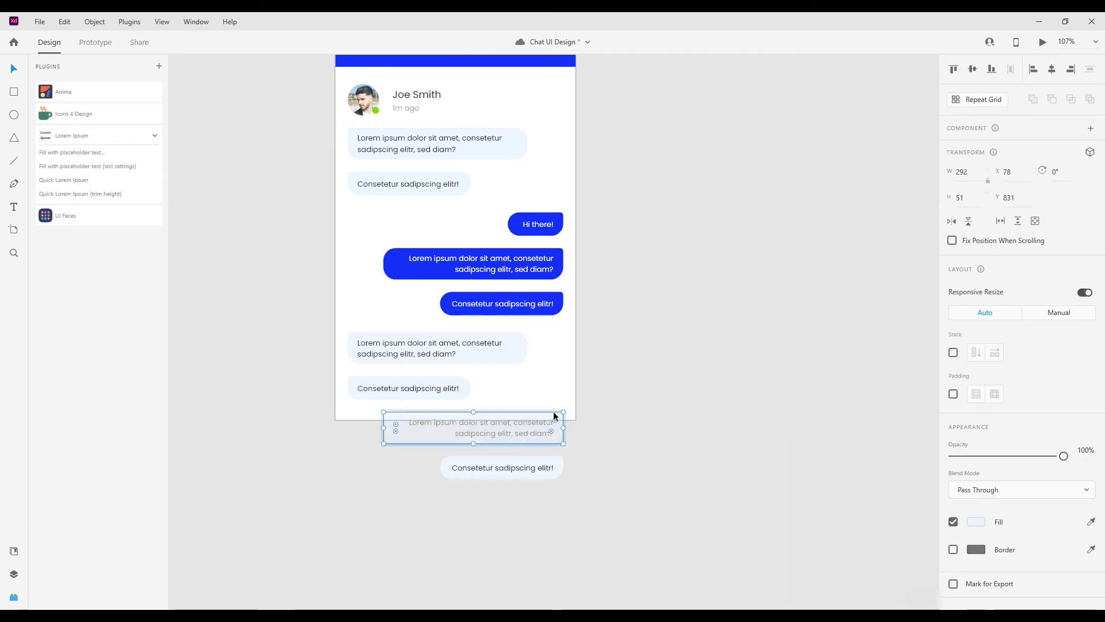
left_click(976, 454)
left_click(831, 532)
double_click(483, 428)
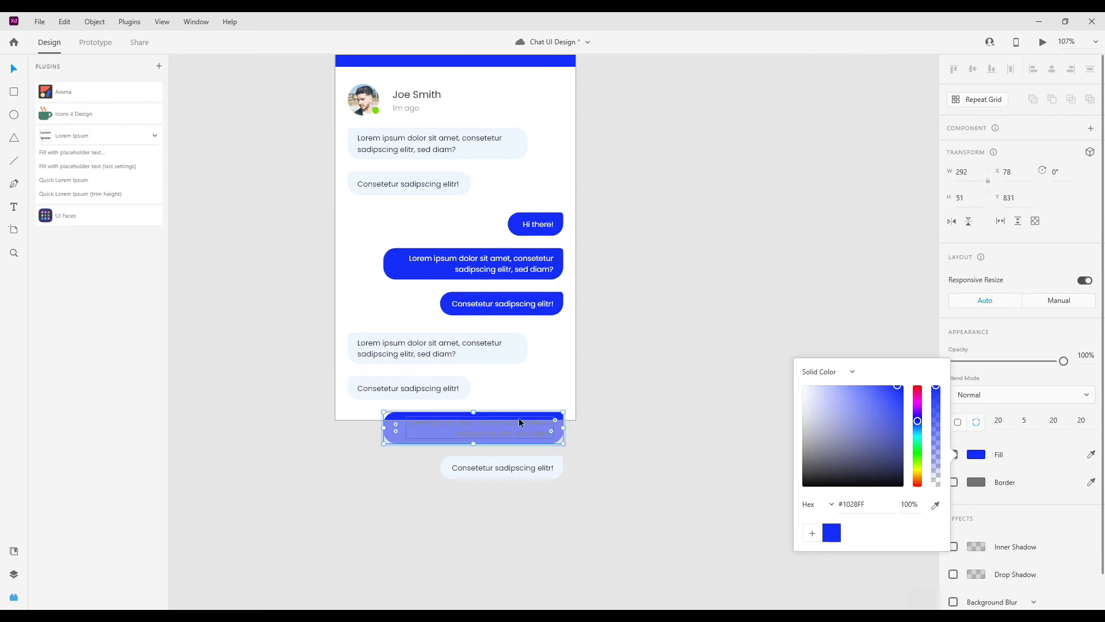
scroll(971, 458, "down", 3)
left_click(978, 429)
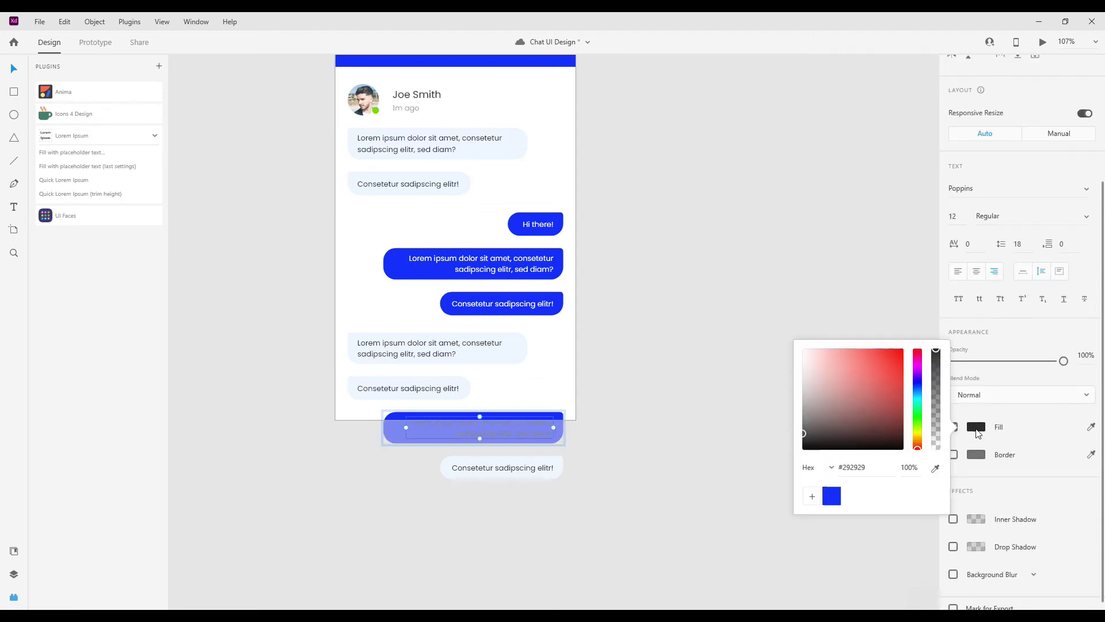
Step: Make the Consetetur bubble below the artboard blue with white text
left_click(542, 459)
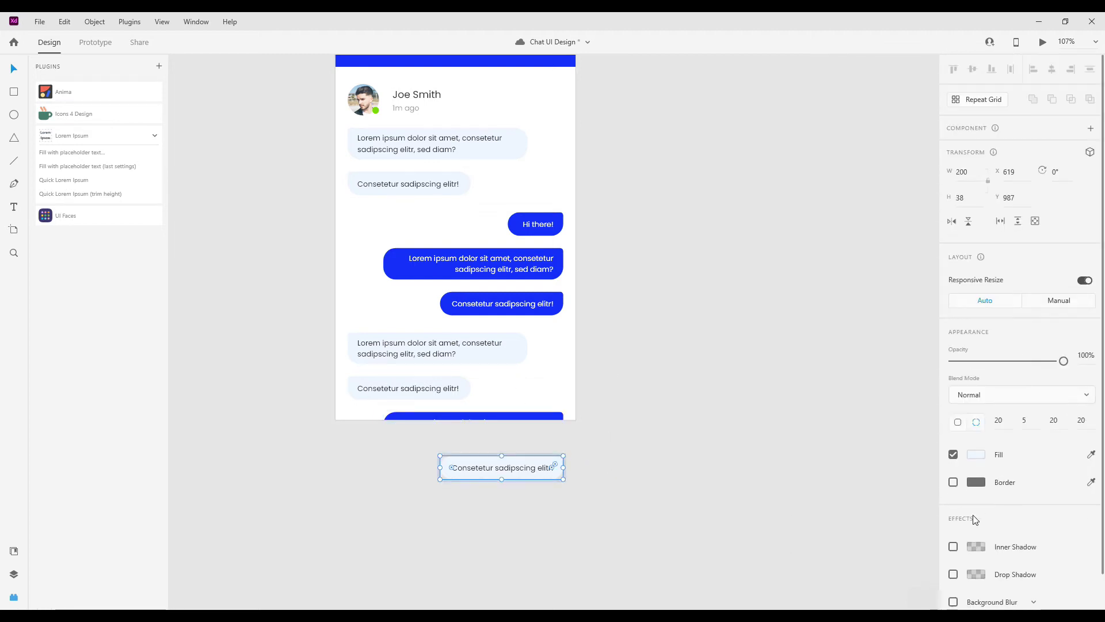
left_click(976, 455)
double_click(532, 472)
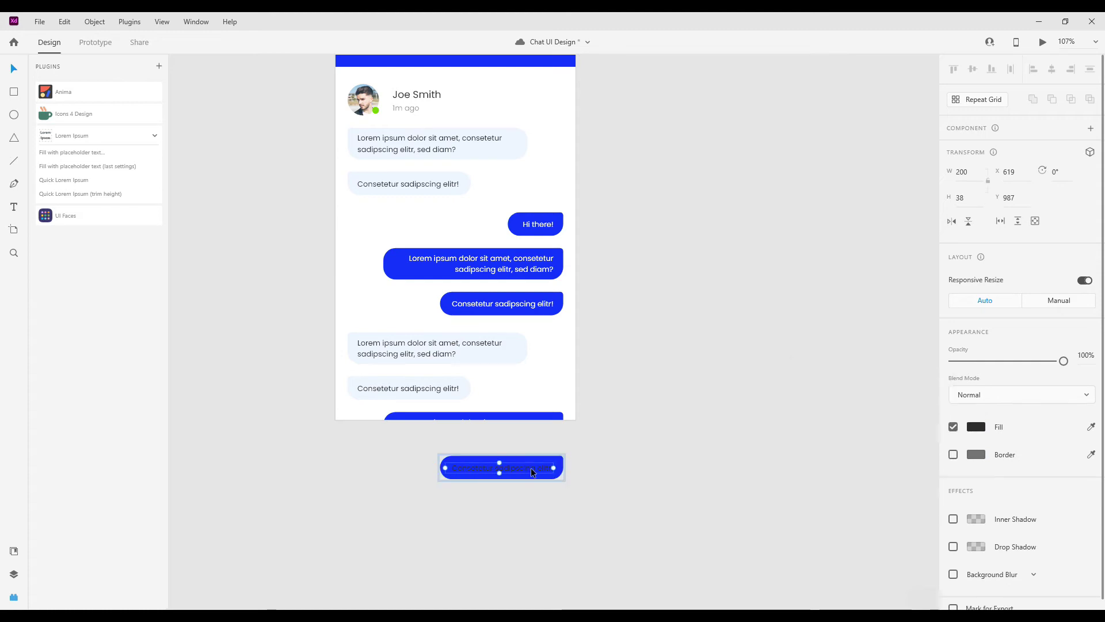
scroll(973, 518, "down", 3)
left_click(977, 511)
left_click_drag(875, 477, 613, 353)
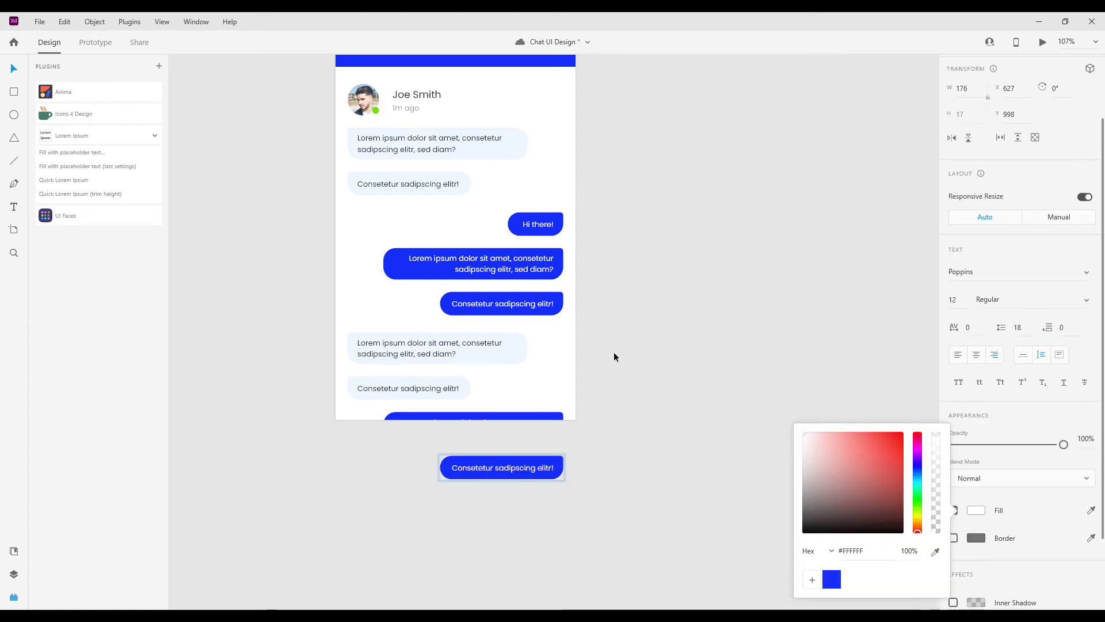
left_click(614, 352)
Step: Shift-select all the chat message bubbles from bottom to top
left_click(528, 415)
left_click(527, 463, "shift")
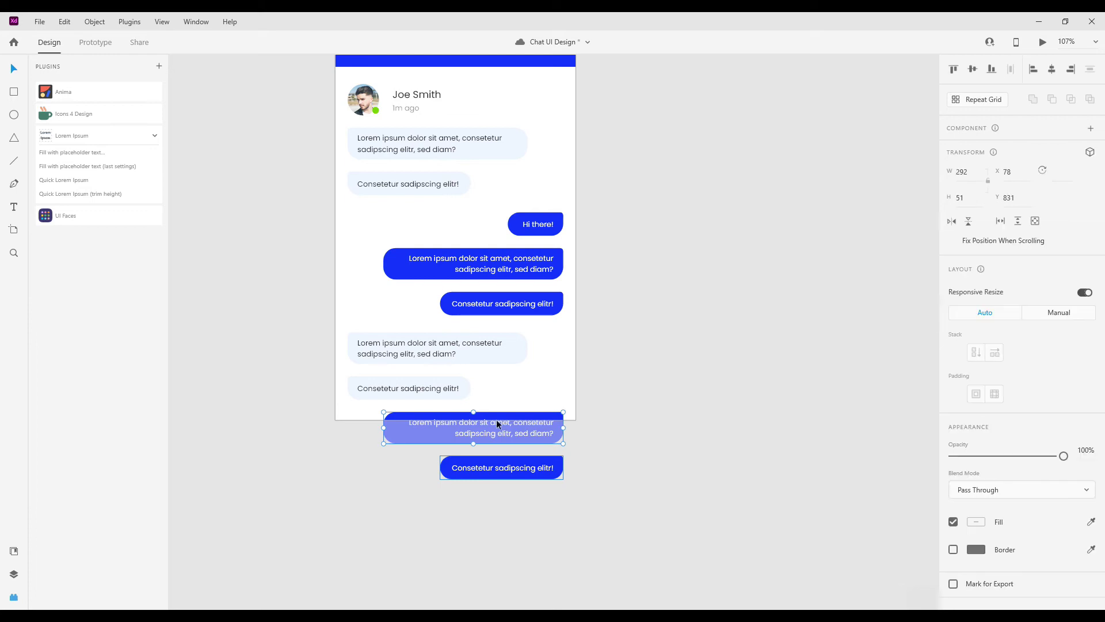
left_click(452, 387, "shift")
left_click(437, 348, "shift")
left_click(501, 304, "shift")
left_click(500, 270, "shift")
left_click(521, 225, "shift")
left_click(421, 185, "shift")
left_click(437, 141, "shift")
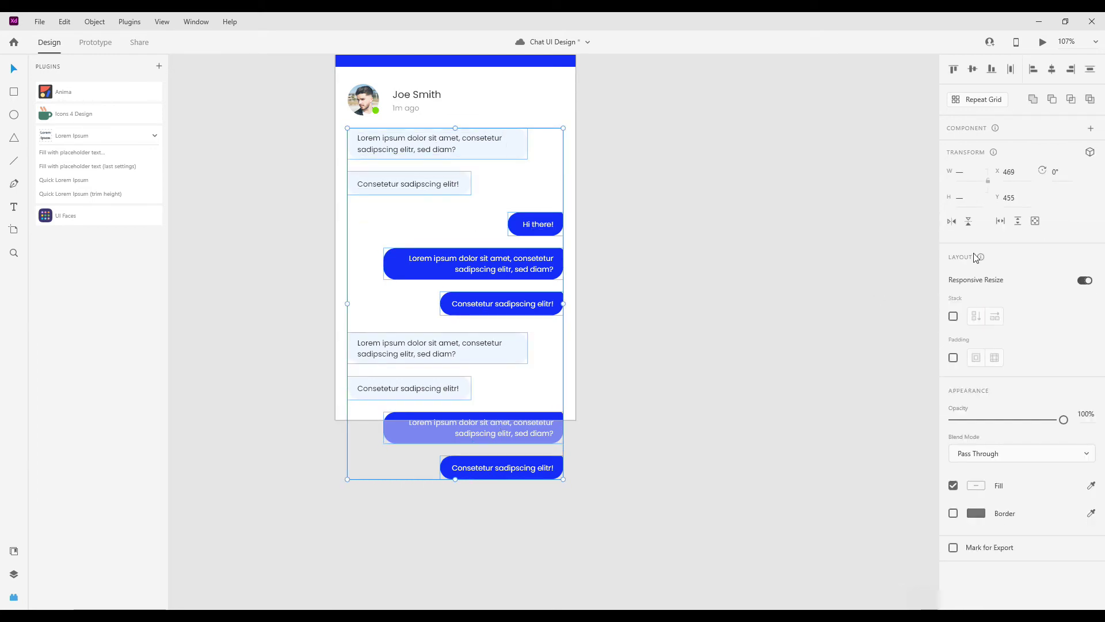
Step: Turn the selected bubbles into a vertical scroll group and shorten its visible height
left_click(1018, 221)
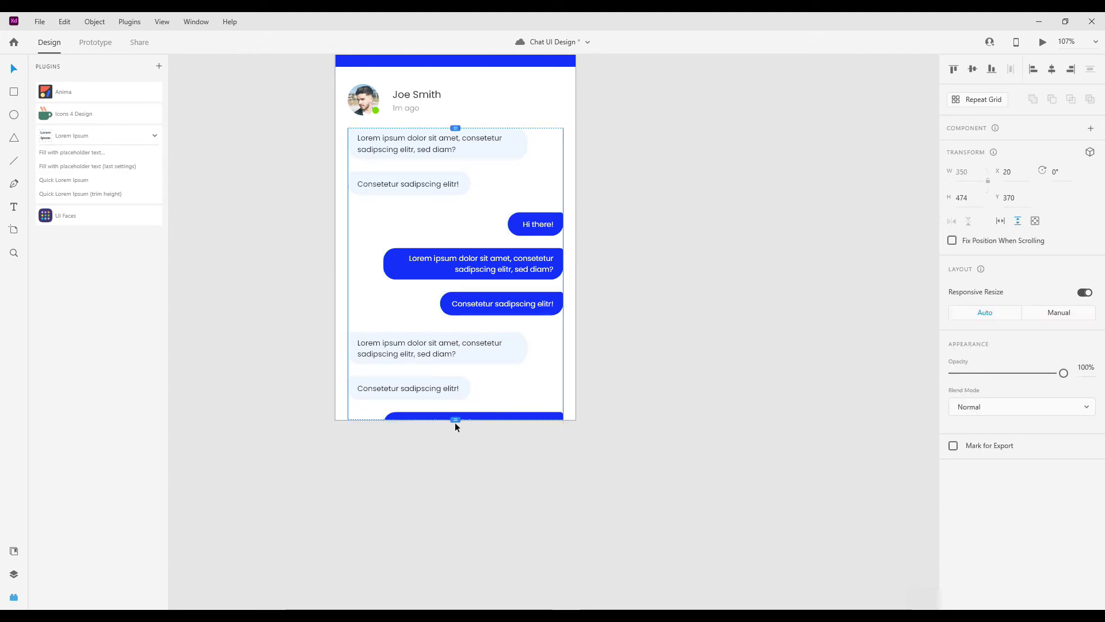
left_click_drag(457, 376, 463, 369)
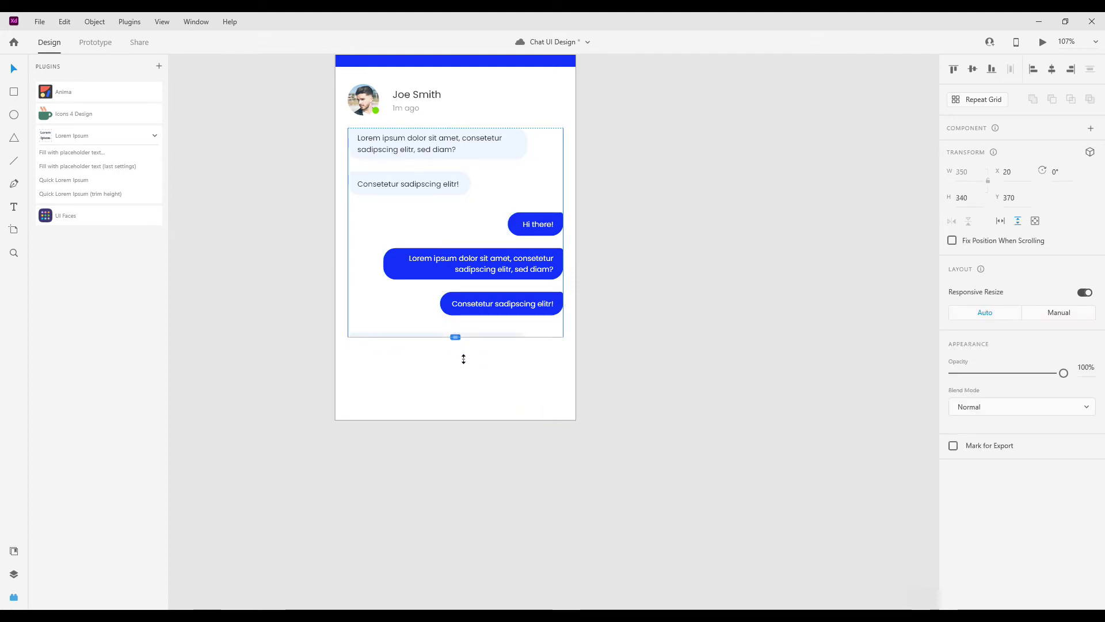
left_click(639, 352)
scroll(454, 241, "up", 1)
left_click(453, 194)
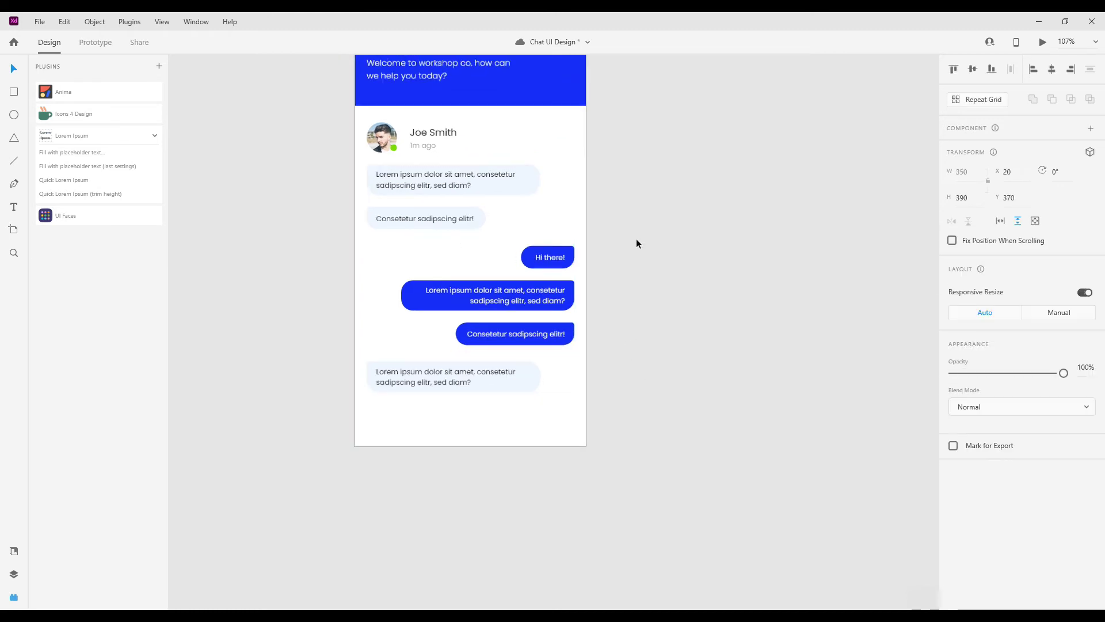
scroll(636, 239, "down", 3, "ctrl")
left_click(633, 359)
Step: Adjust the scroll group's viewport to end just below the last grey bubble
scroll(634, 369, "down", 1)
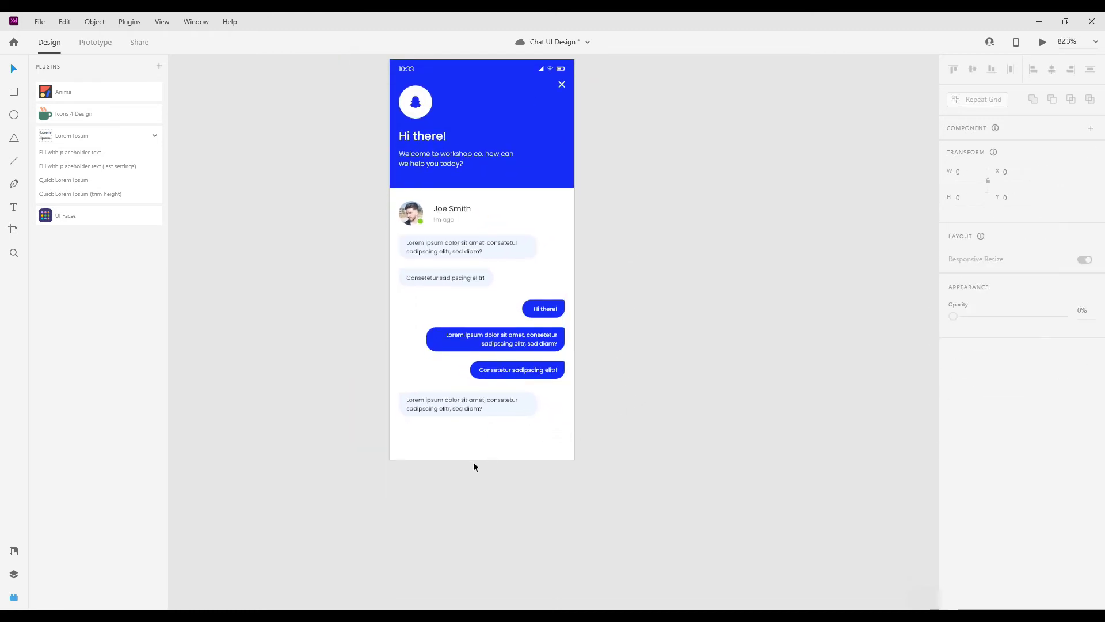
left_click(494, 406)
mouse_move(482, 419)
left_mouse_down()
mouse_move(481, 389)
mouse_move(484, 415)
left_mouse_up()
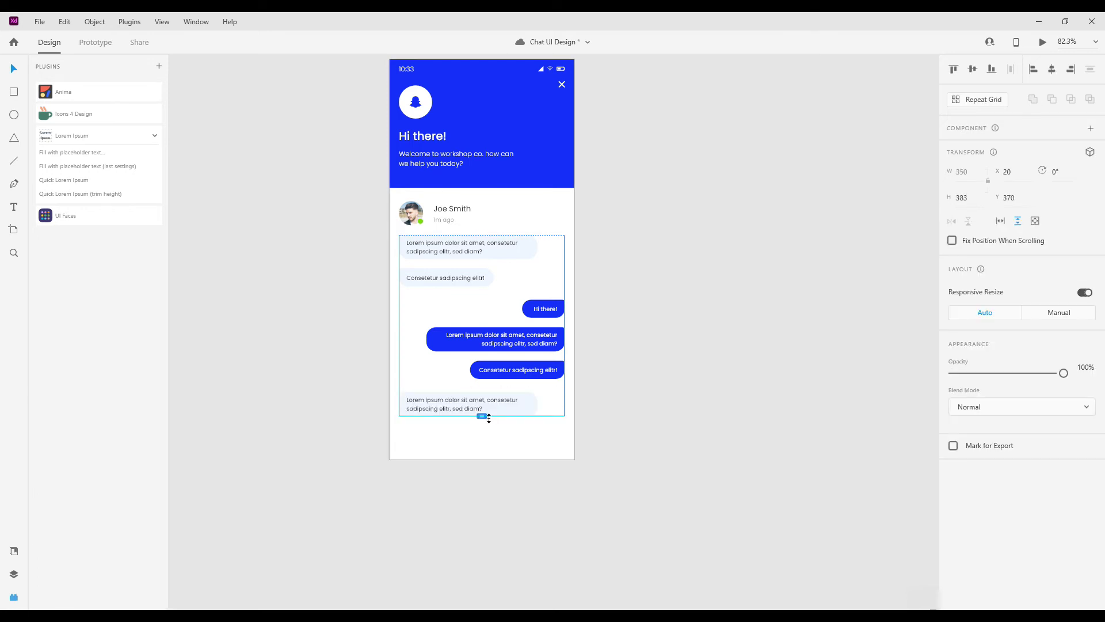
left_click(528, 493)
scroll(483, 423, "down", 1)
scroll(483, 420, "up", 2)
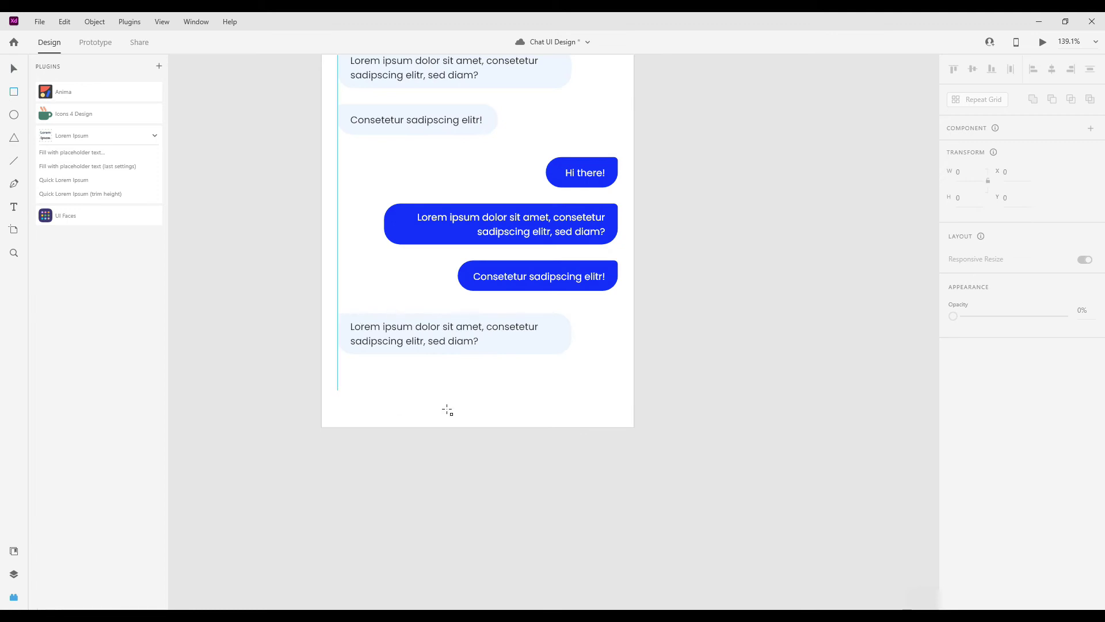
Step: Draw a borderless #E9E9E9 input rectangle below the messages, radius 20, about 194 × 40
left_click_drag(338, 390, 490, 412)
left_click_drag(413, 391, 413, 388)
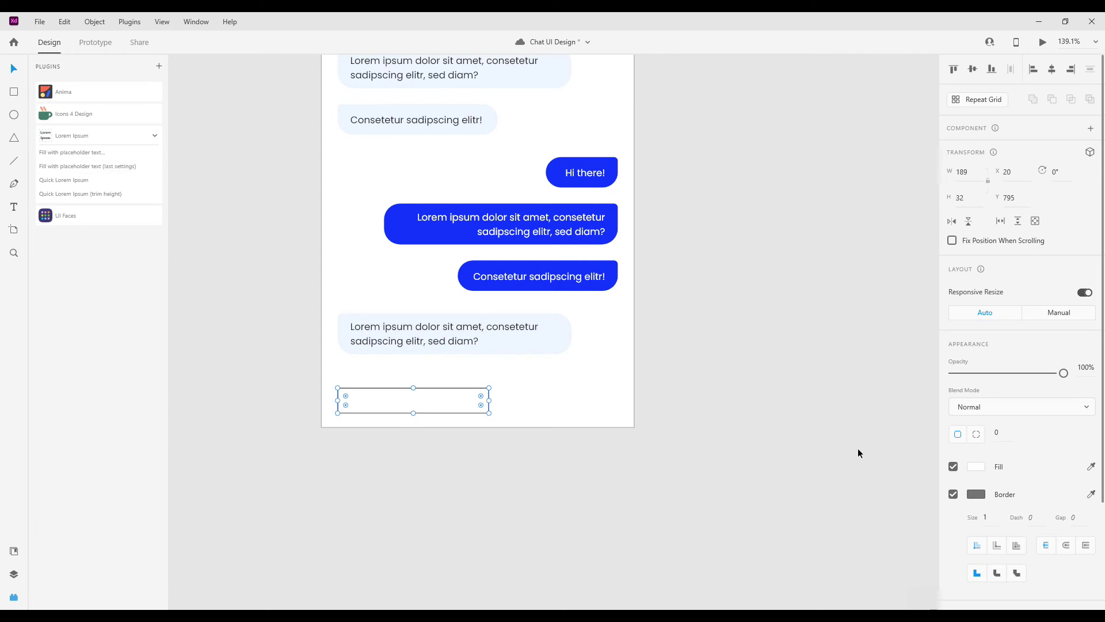
left_click(953, 494)
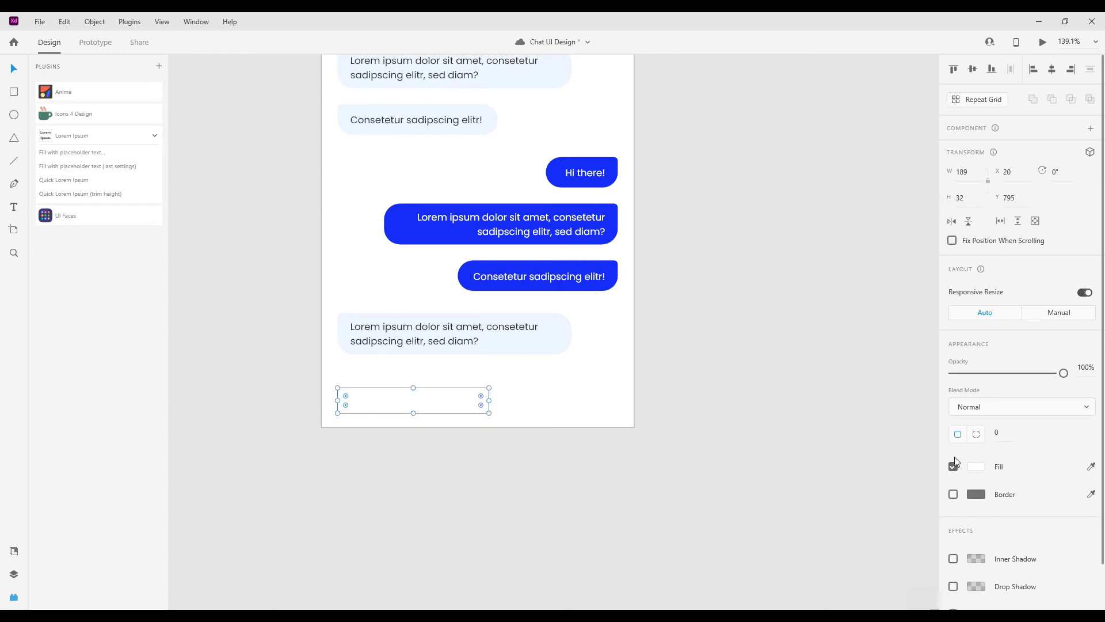
left_click(976, 466)
left_click_drag(741, 400, 740, 406)
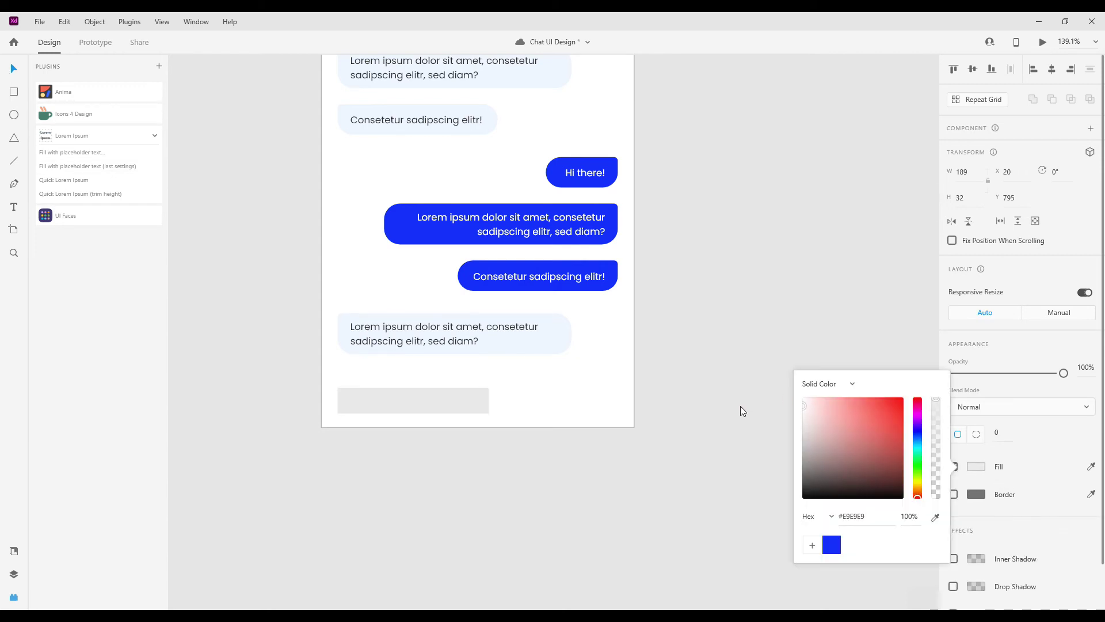
left_click_drag(481, 397, 420, 423)
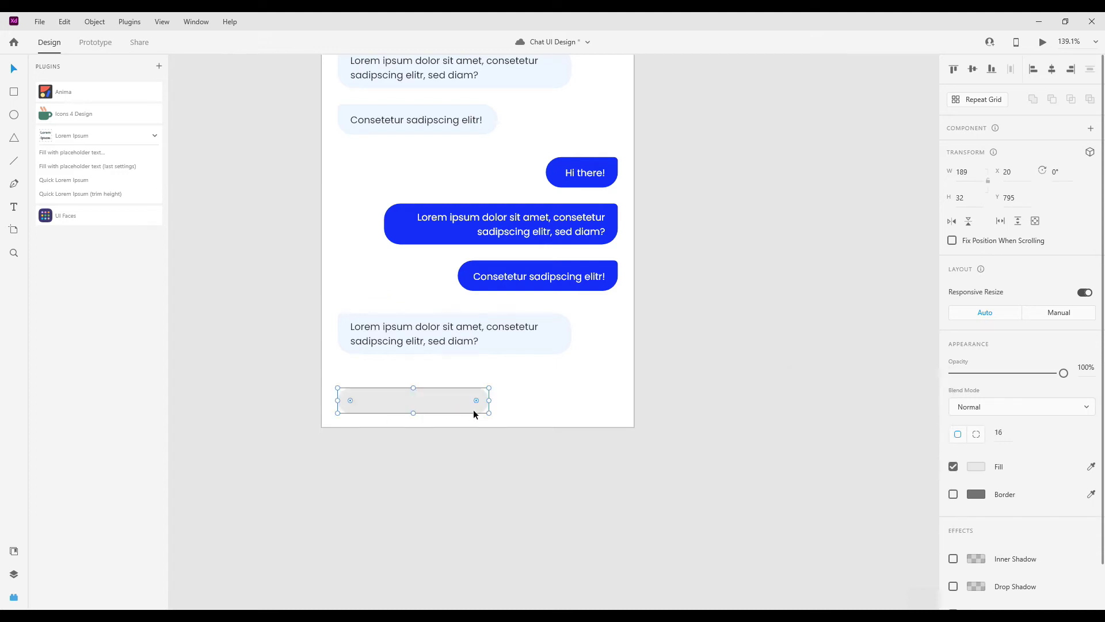
left_click_drag(412, 382, 412, 377)
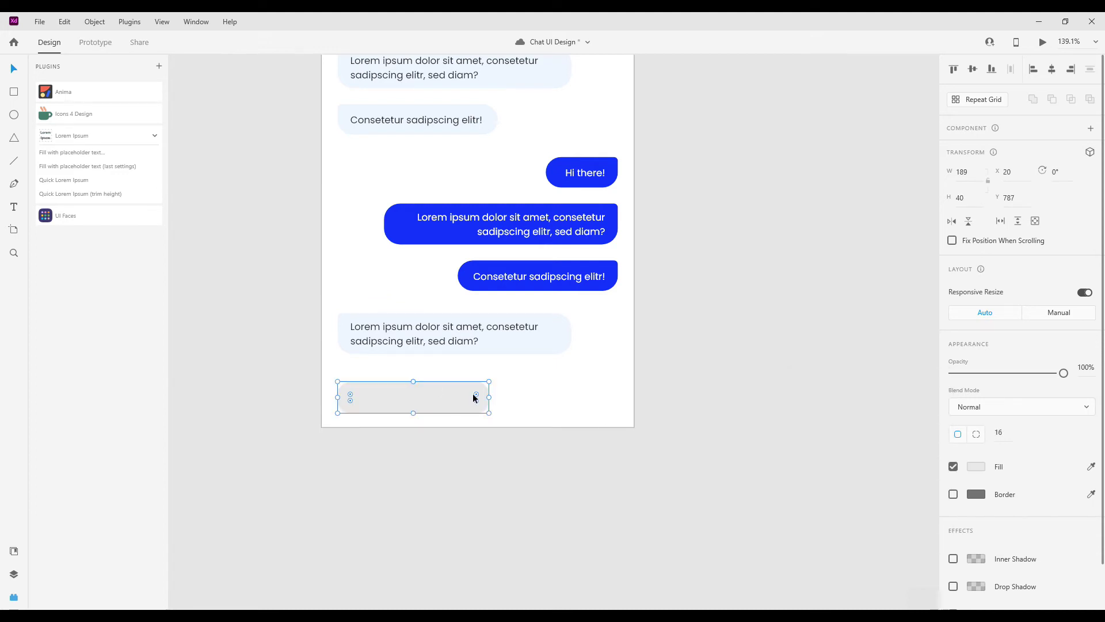
left_click_drag(489, 397, 493, 398)
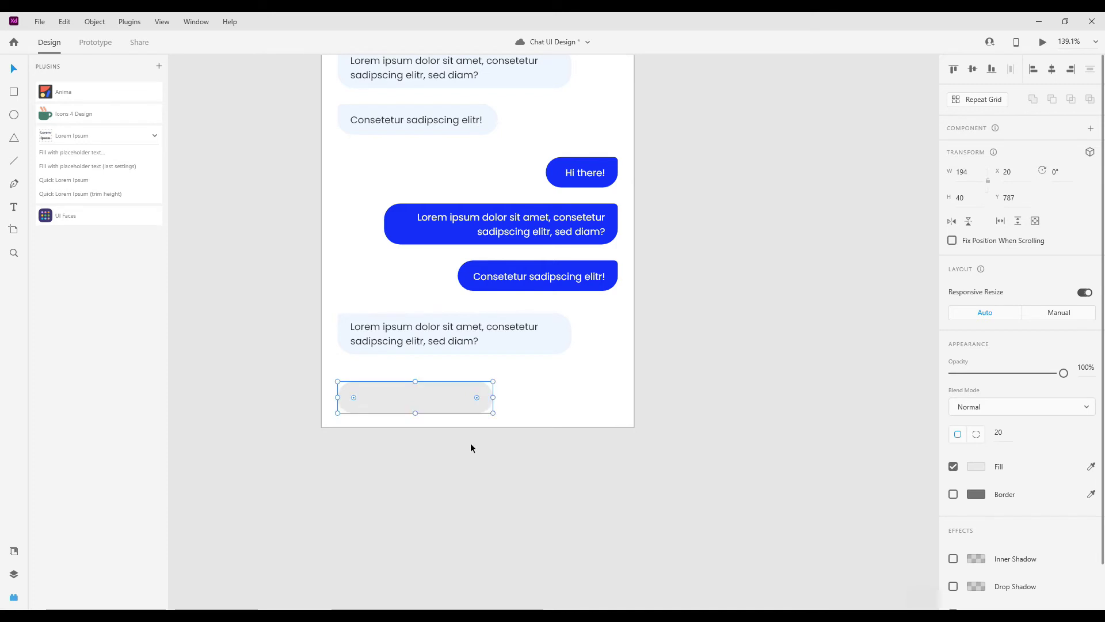
left_click(73, 114)
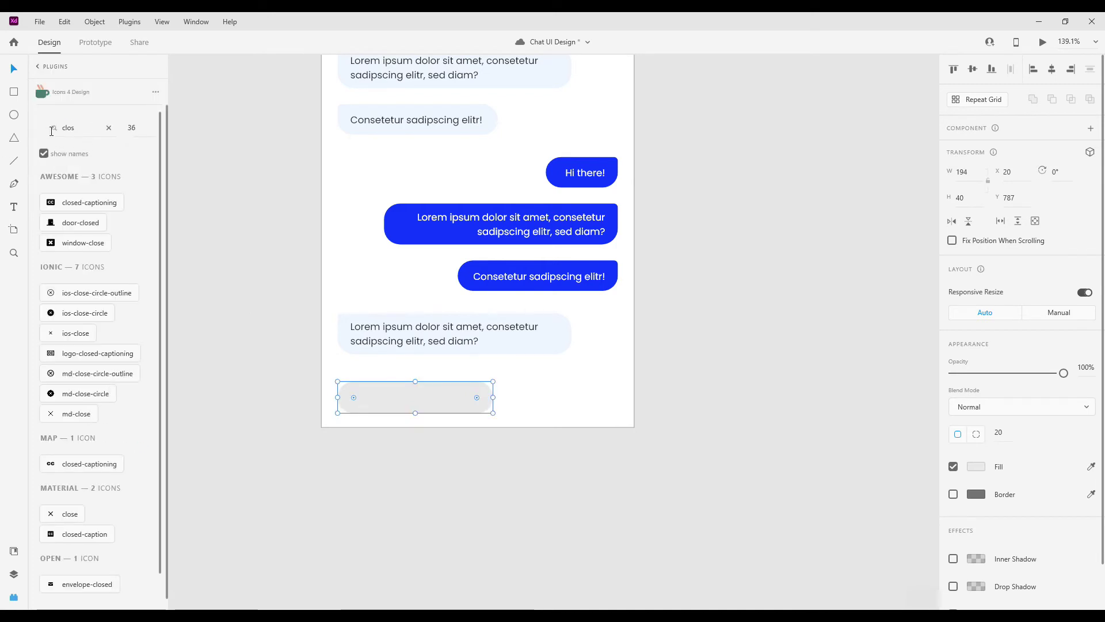
Step: Insert a smiley icon and a Feather image icon beside the input bar
type("emo")
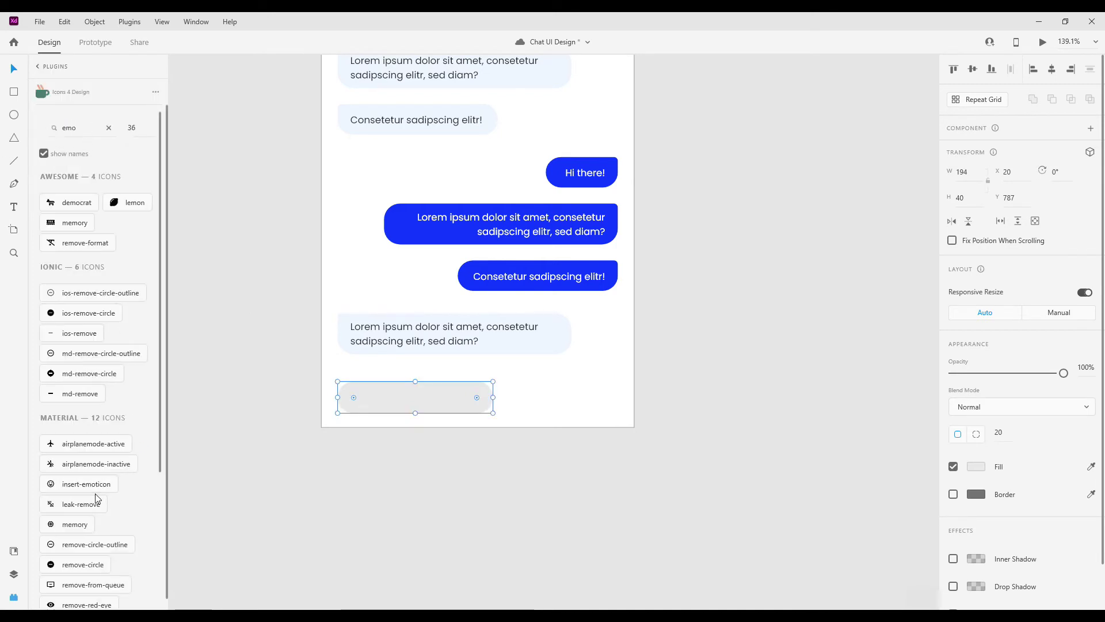
left_click(92, 485)
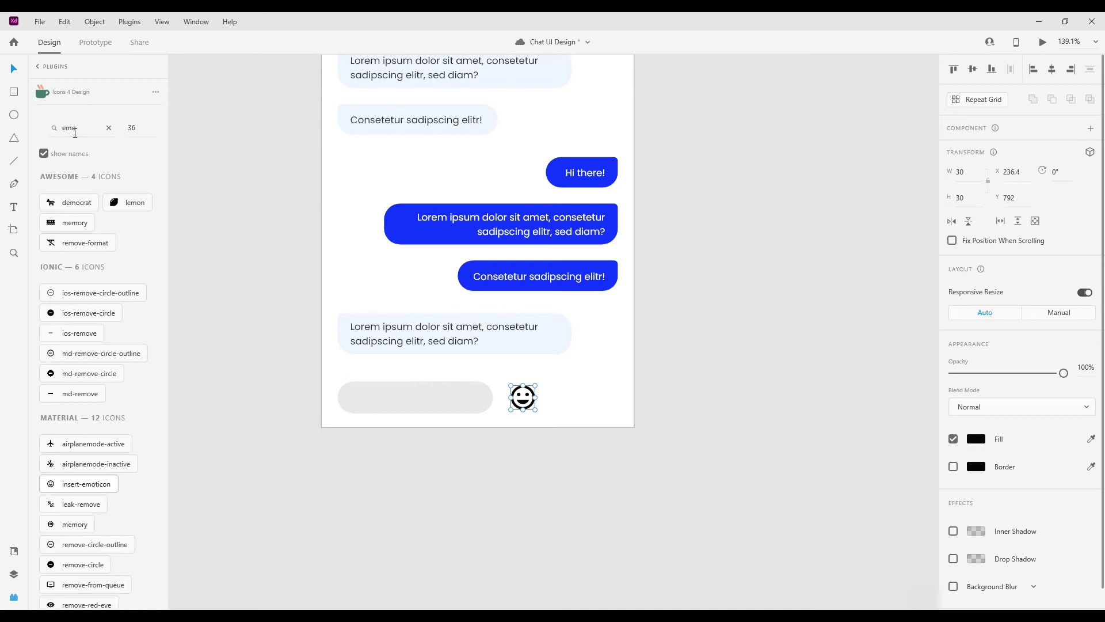
type("image")
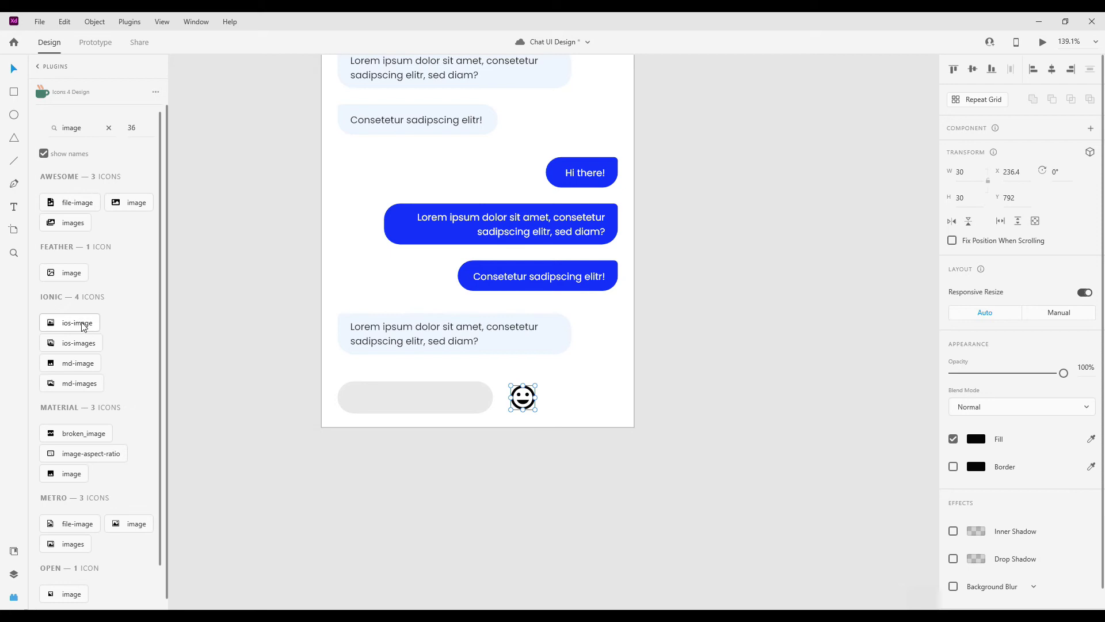
left_click(73, 274)
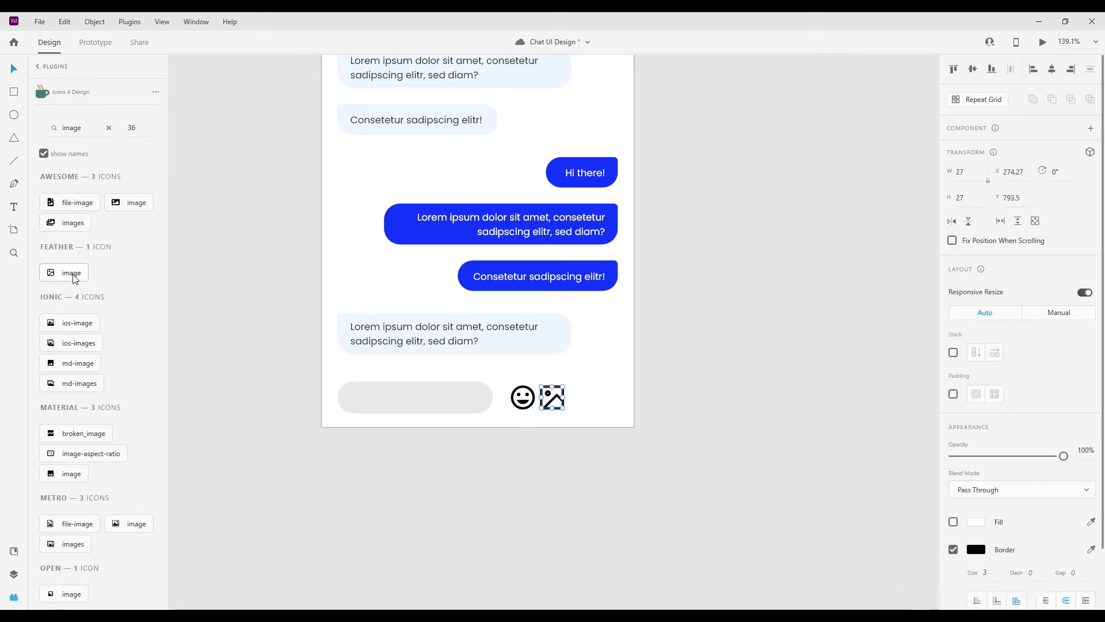
Step: Search 'att', insert the ios-attach paperclip icon, and select all three icons
double_click(88, 124)
type("att")
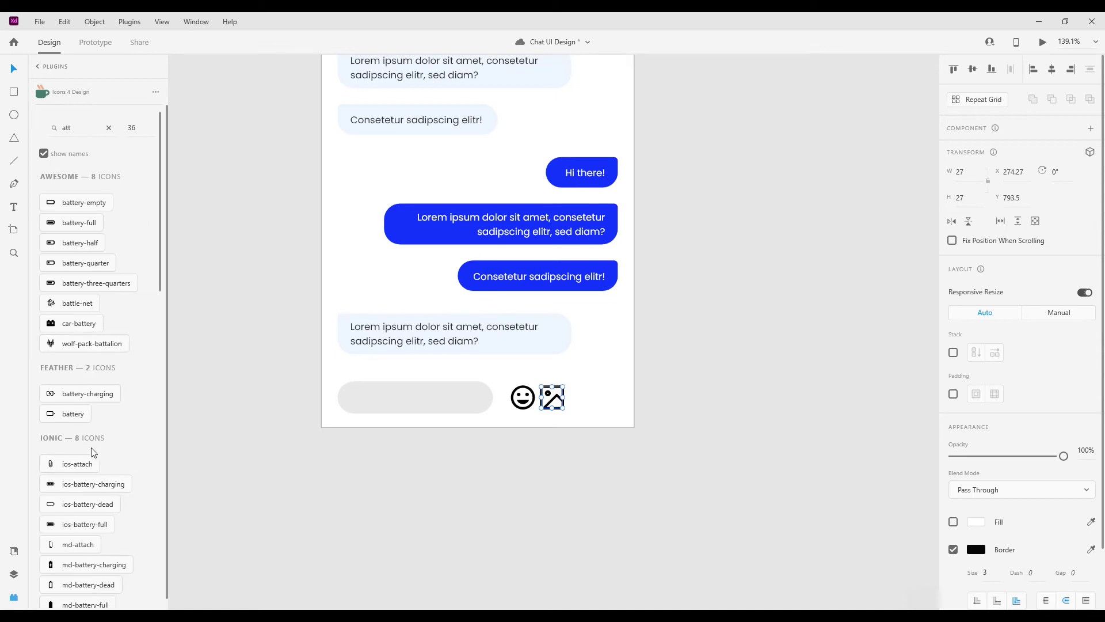
left_click(86, 465)
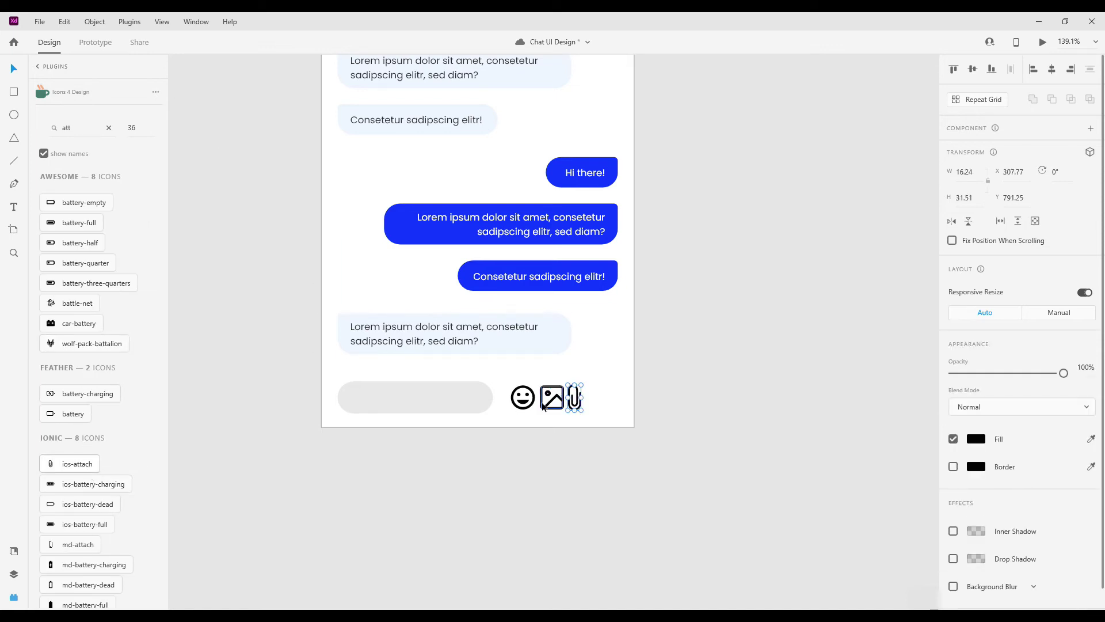
left_click(529, 392, "shift")
left_click(556, 389, "shift")
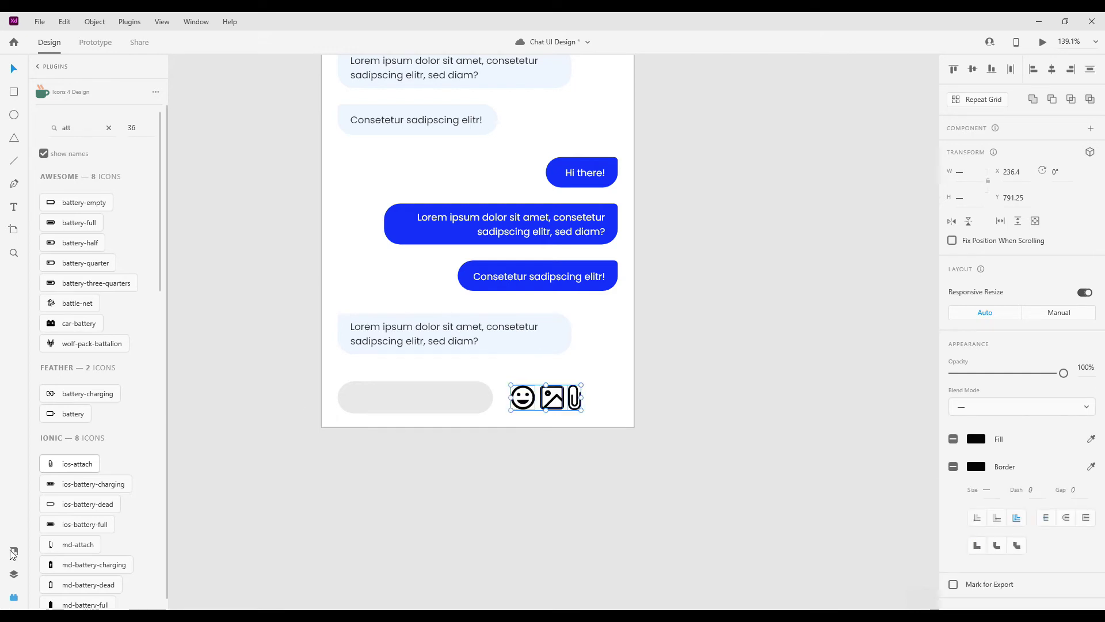
key("ctrl+y")
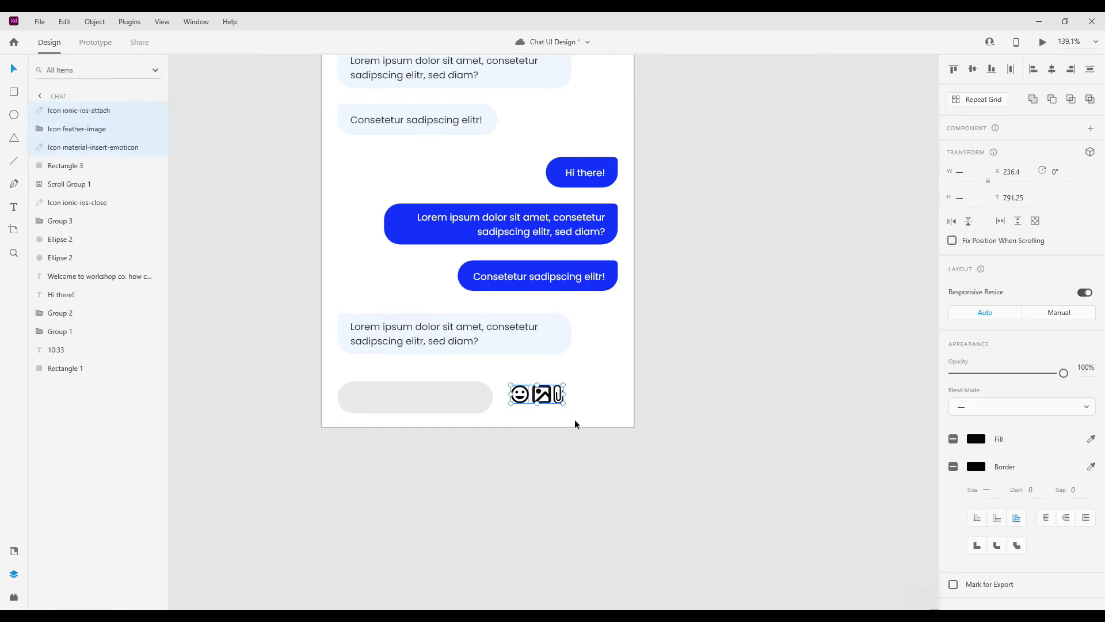
Step: Nudge the three icons right and down, then select the image icon
scroll(575, 417, "up", 3)
left_click_drag(529, 366, 600, 384)
left_click(540, 438)
left_click(551, 381)
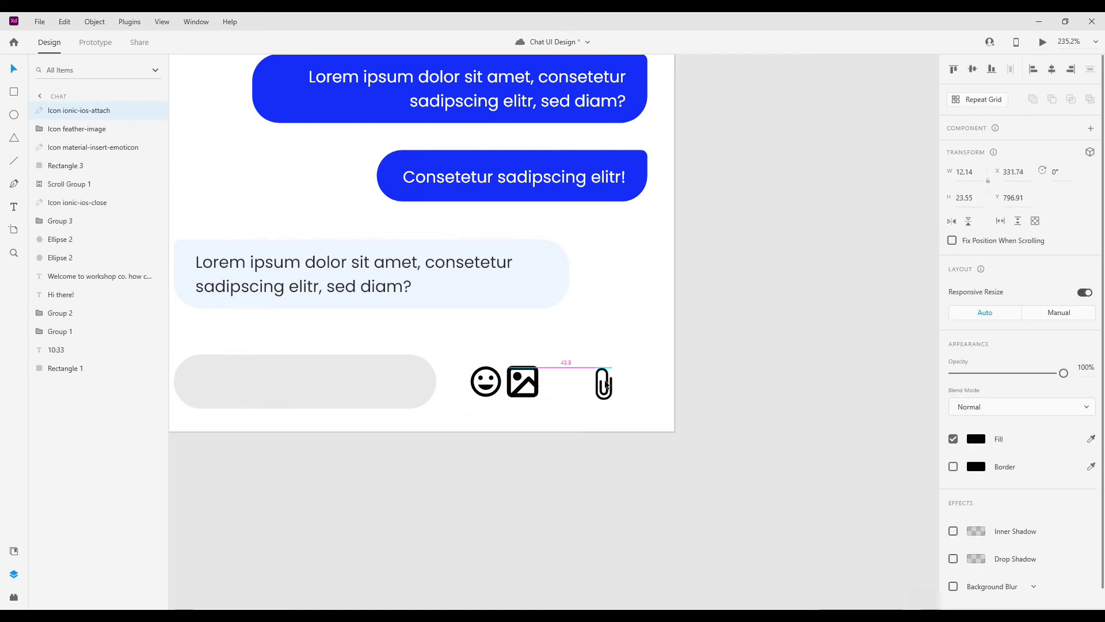
left_click(530, 381)
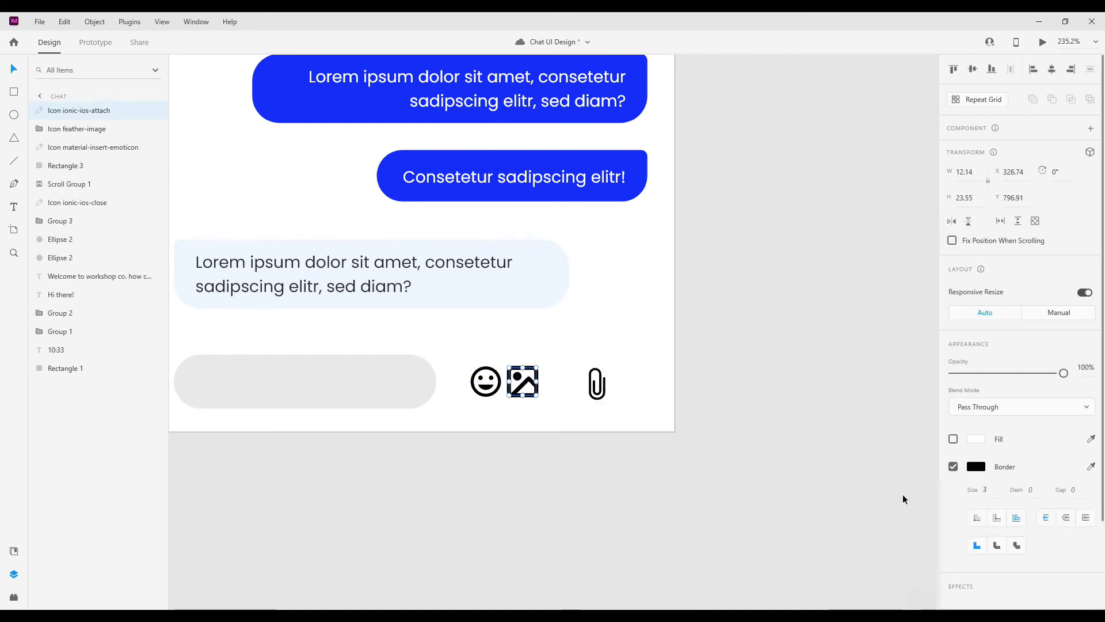
left_click(986, 491)
left_click(878, 443)
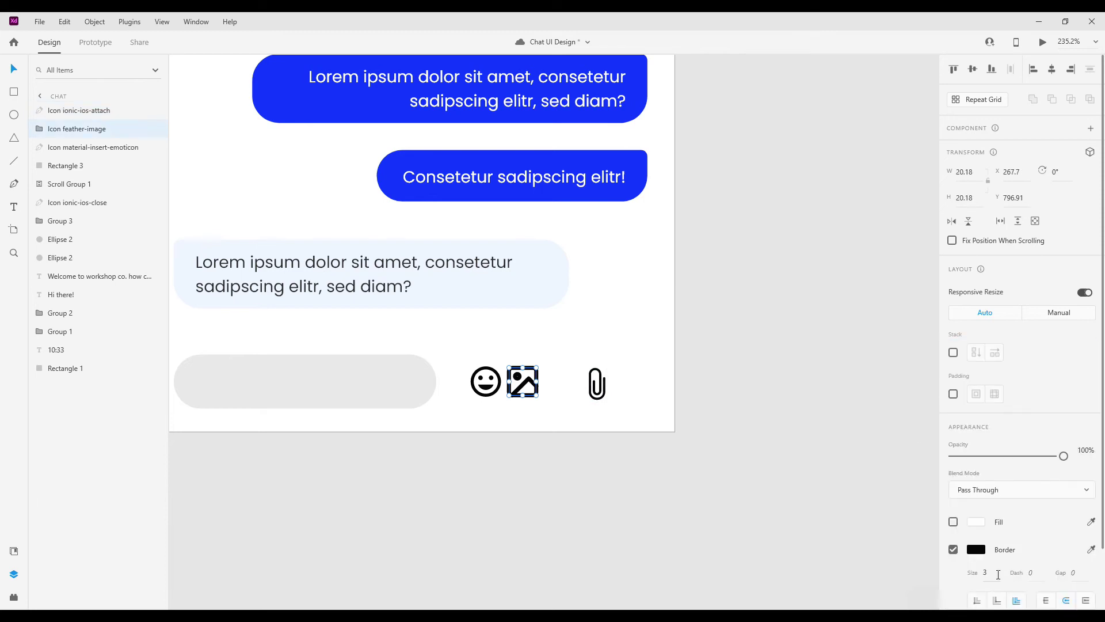
Step: Give the image icon border size 2, move it right, and distribute the icons horizontally
left_click(998, 574)
type("2")
key("Return")
left_click_drag(536, 378, 562, 380)
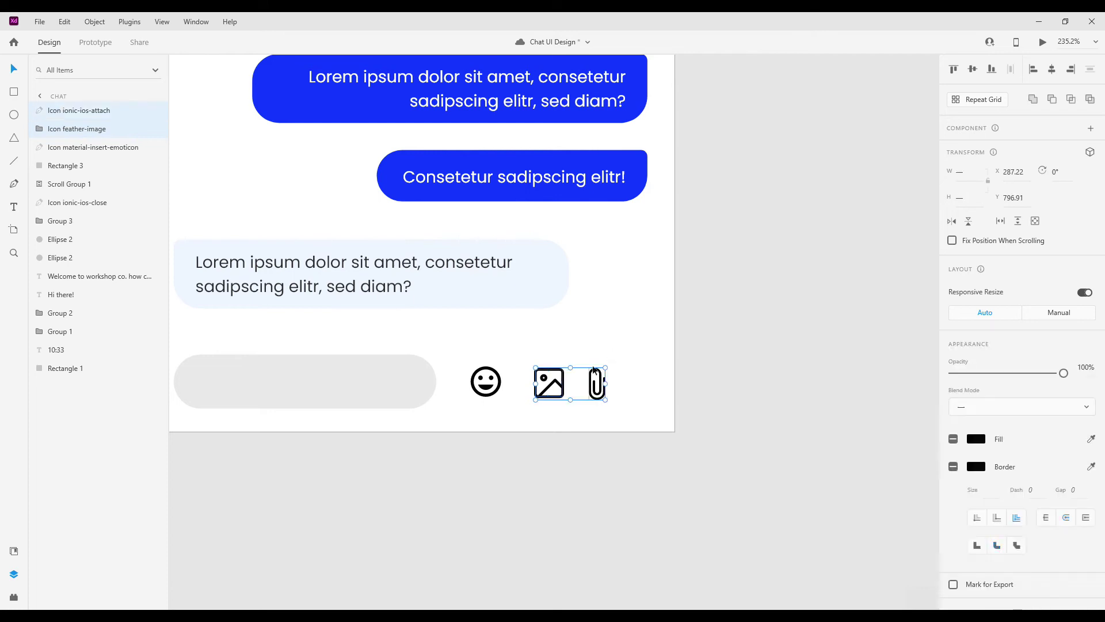
mouse_move(468, 413)
left_mouse_down()
mouse_move(588, 345)
mouse_move(492, 424)
left_mouse_up()
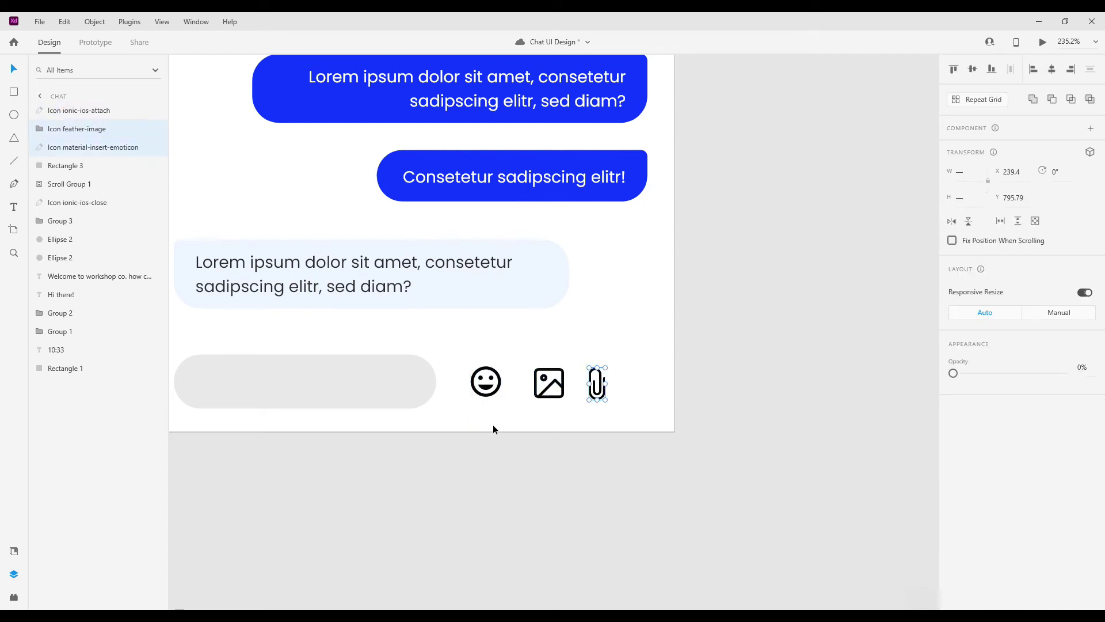
left_click(1010, 70)
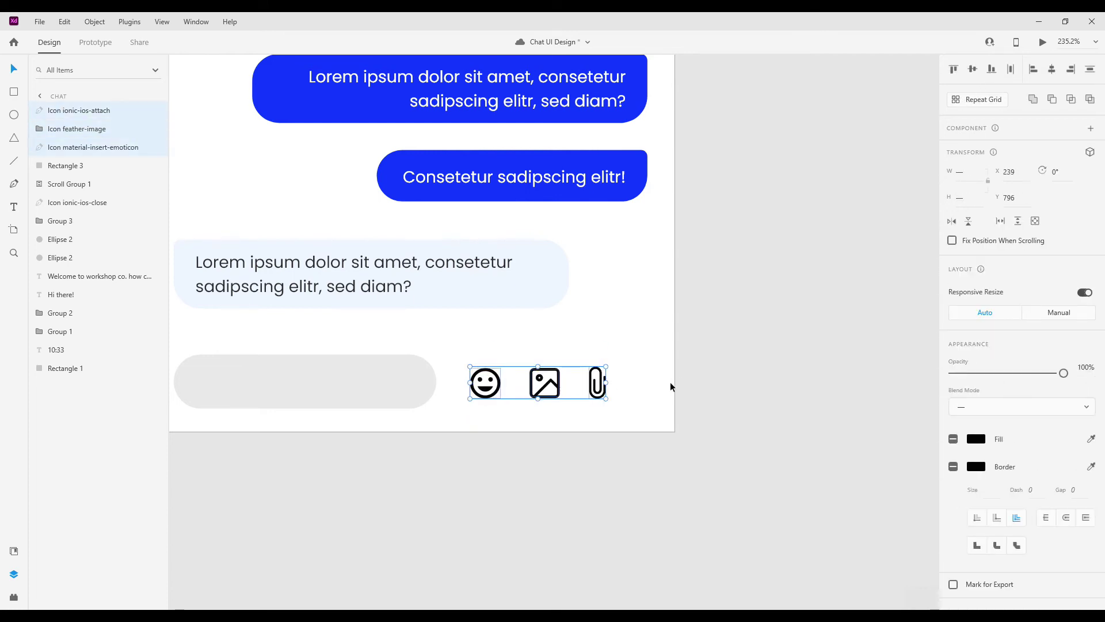
Step: Set the three icons' fill and border to #CCCCCC, saving the grey as a swatch
left_click(983, 439)
left_click_drag(854, 420, 786, 389)
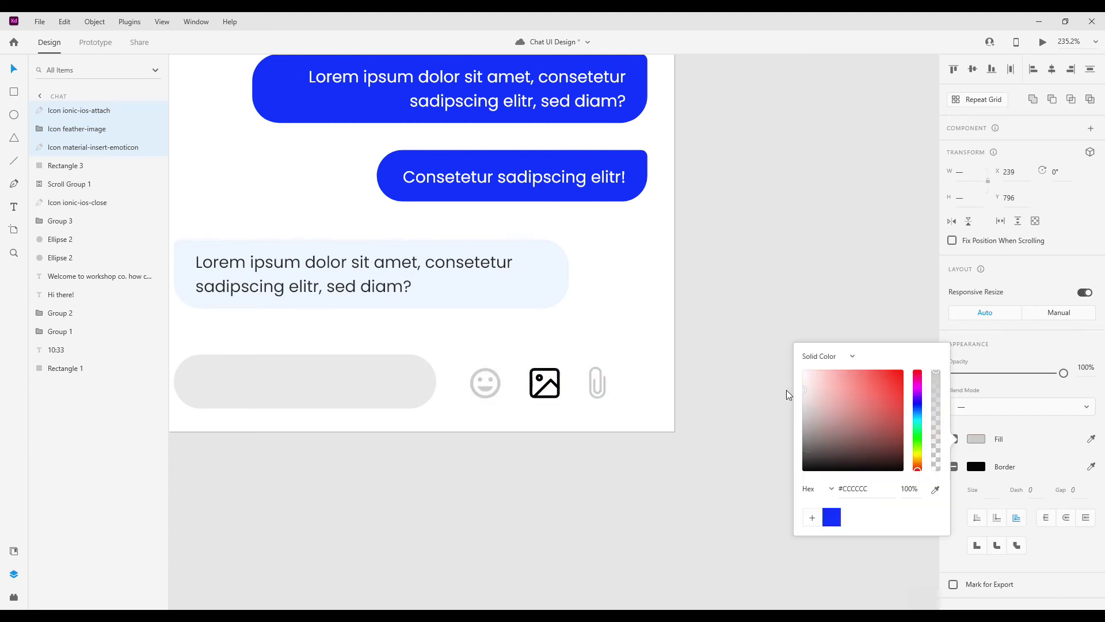
left_click(812, 517)
left_click(976, 466)
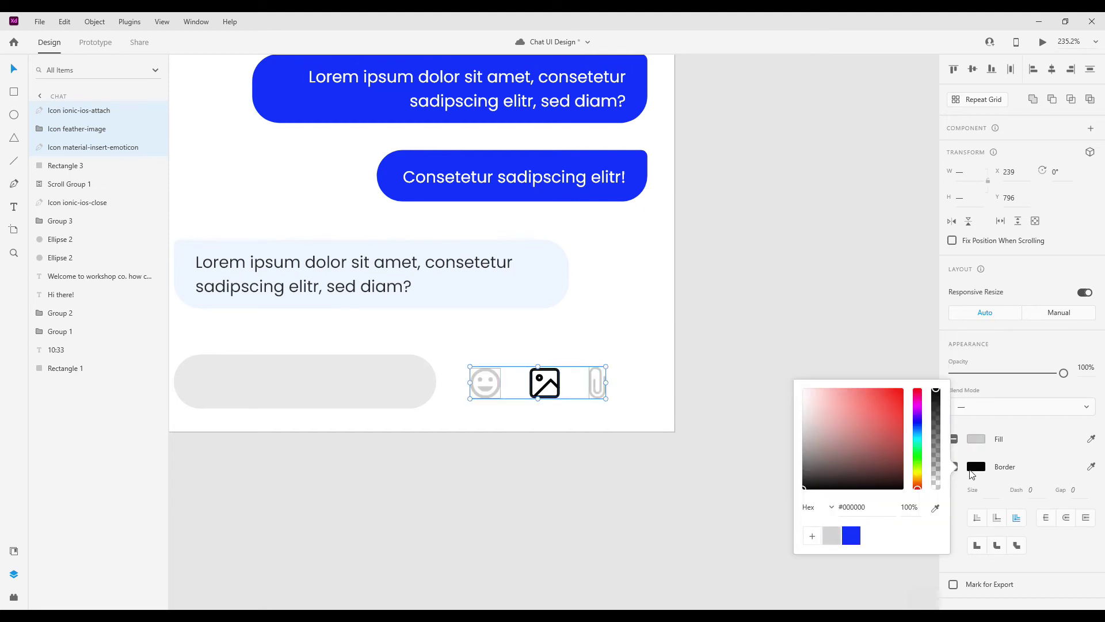
left_click(831, 536)
left_click(619, 435)
left_click(597, 381)
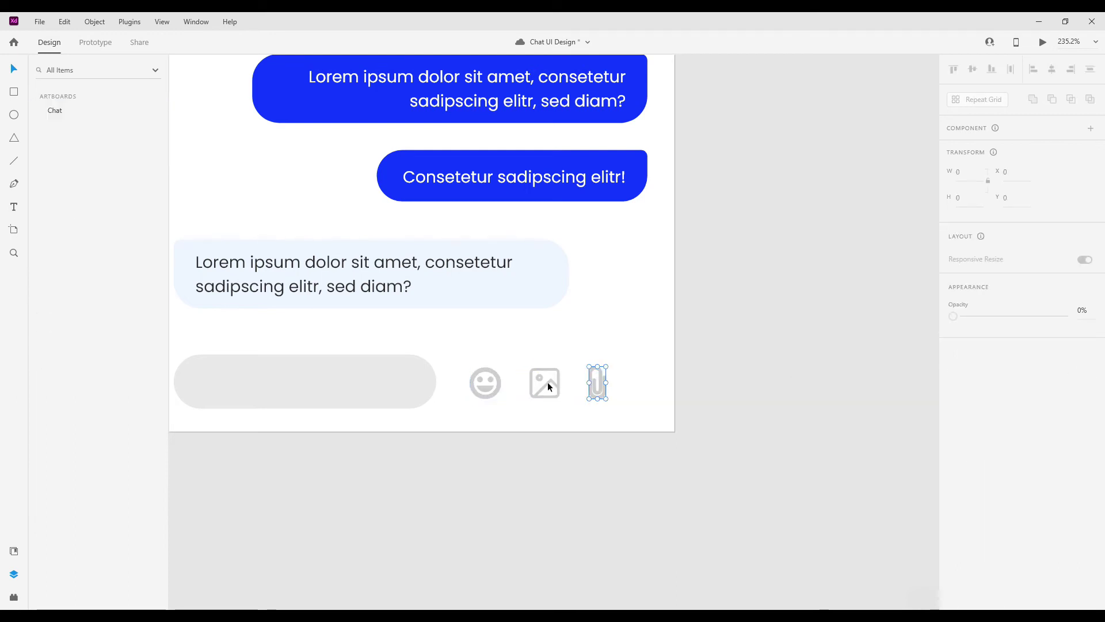
left_click(496, 379, "shift")
left_click(662, 434)
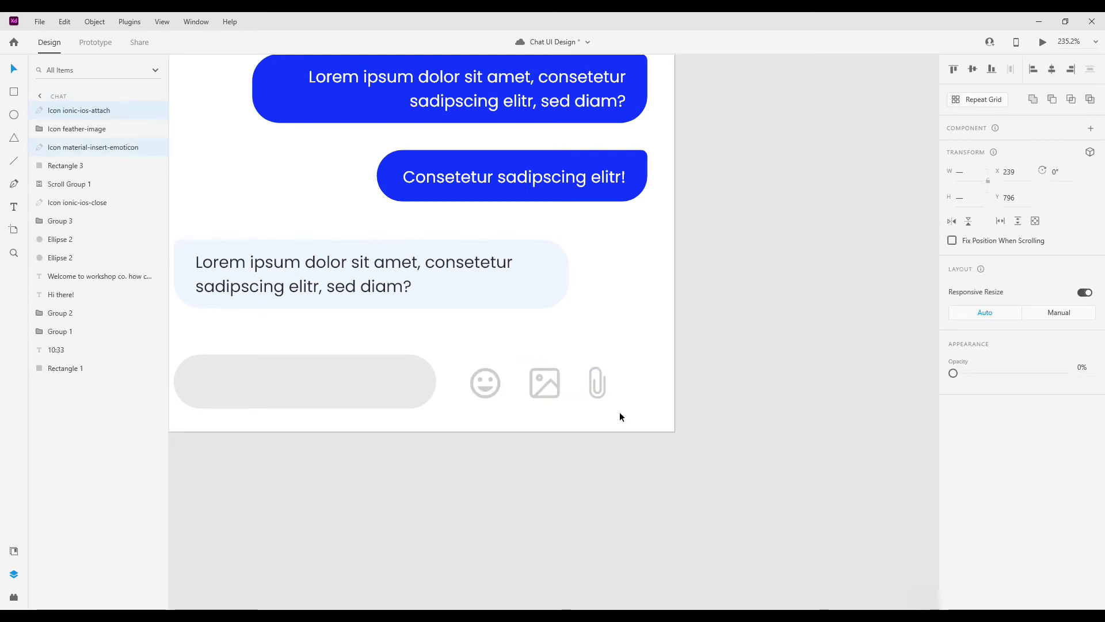
left_click_drag(625, 417, 484, 360)
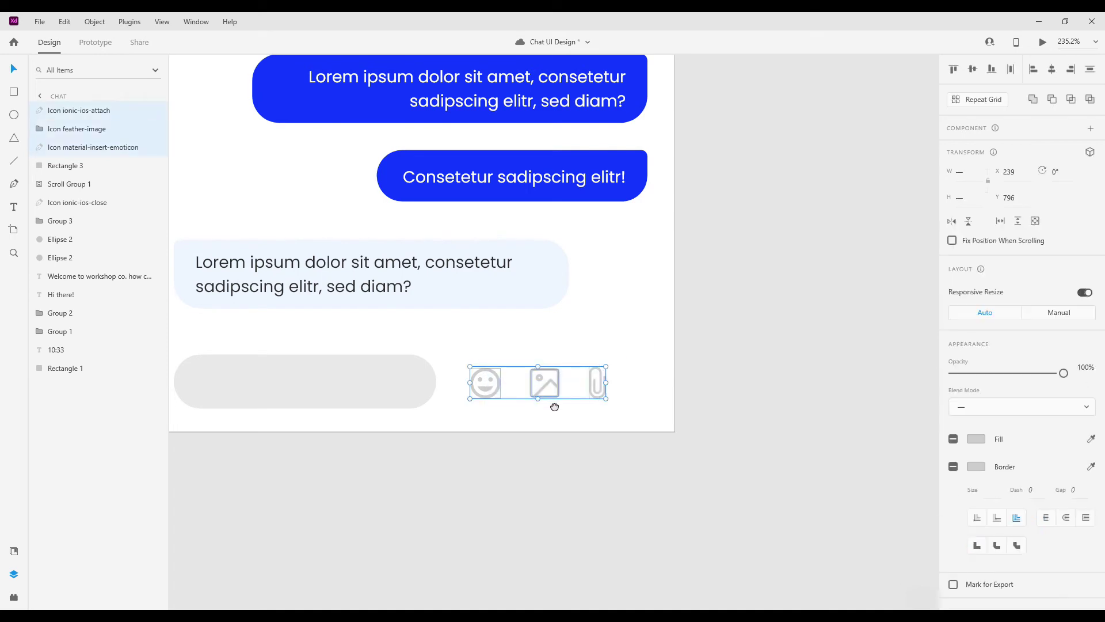
left_click(725, 399)
Step: Draw a tiny borderless circle right of the paperclip, filled with grey #CCCCCC
key("e")
scroll(651, 380, "up", 5)
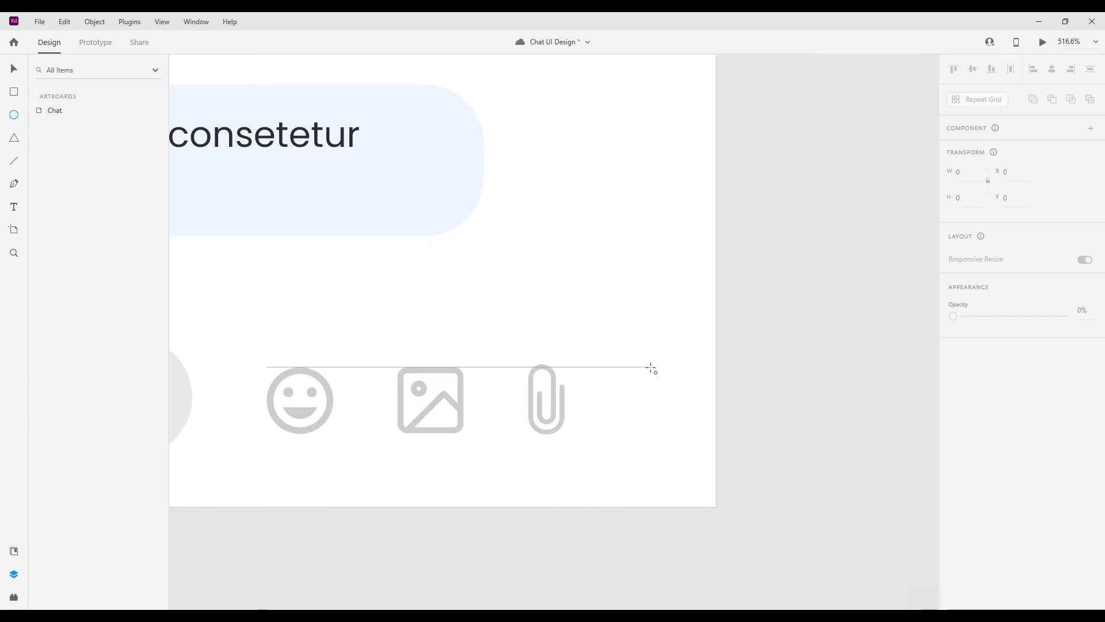
left_click_drag(653, 370, 660, 381)
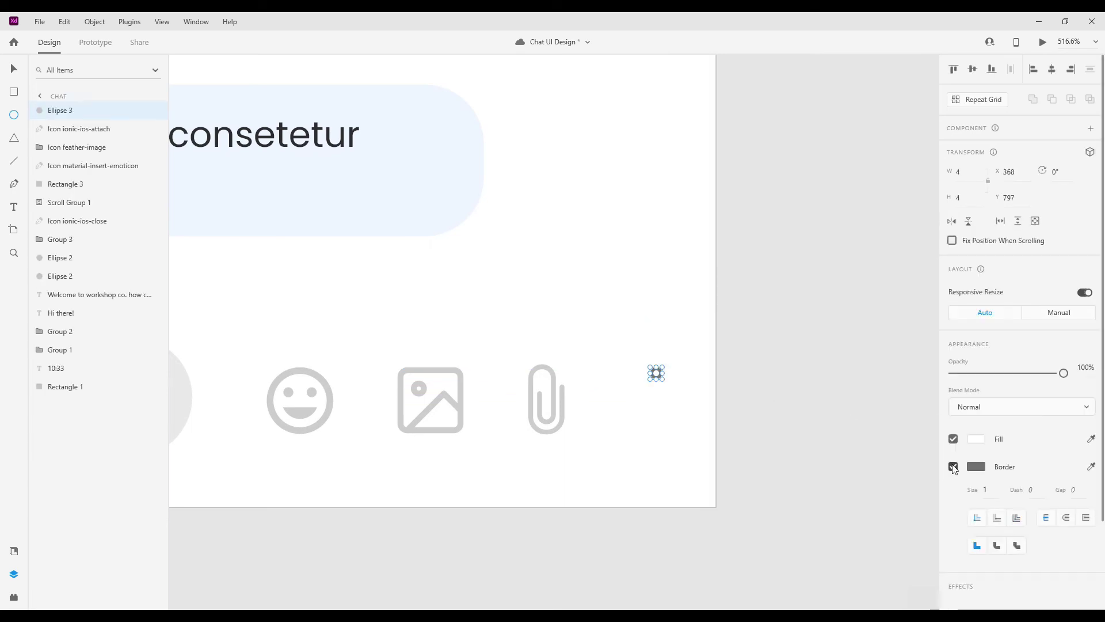
left_click(953, 466)
left_click(976, 439)
left_click(831, 517)
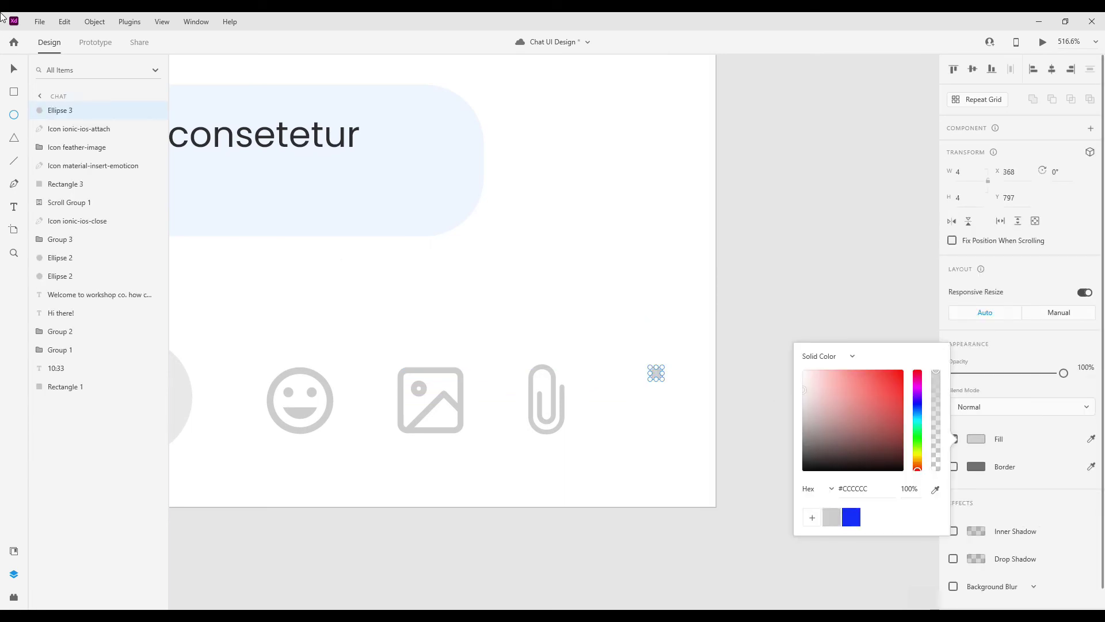
left_click(14, 69)
Step: Duplicate the dot into a vertical stack of three, group them, and nudge the group down
left_click_drag(656, 372, 657, 415)
left_click(658, 395, "shift")
left_click(656, 374, "shift")
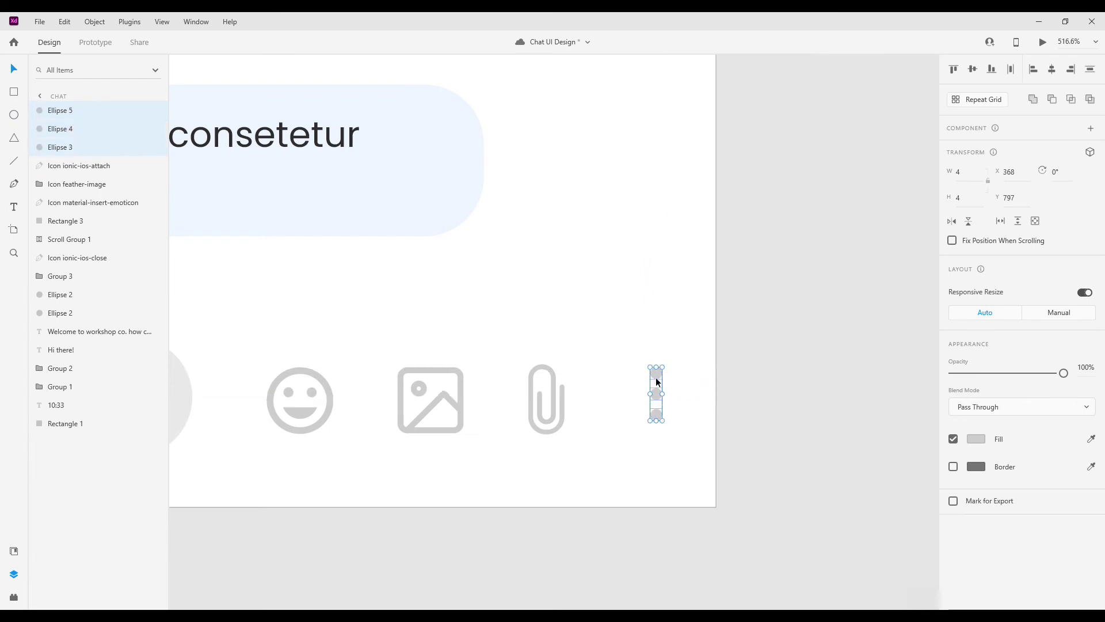
key("ctrl+g")
scroll(659, 381, "down", 3)
left_click_drag(655, 385, 656, 389)
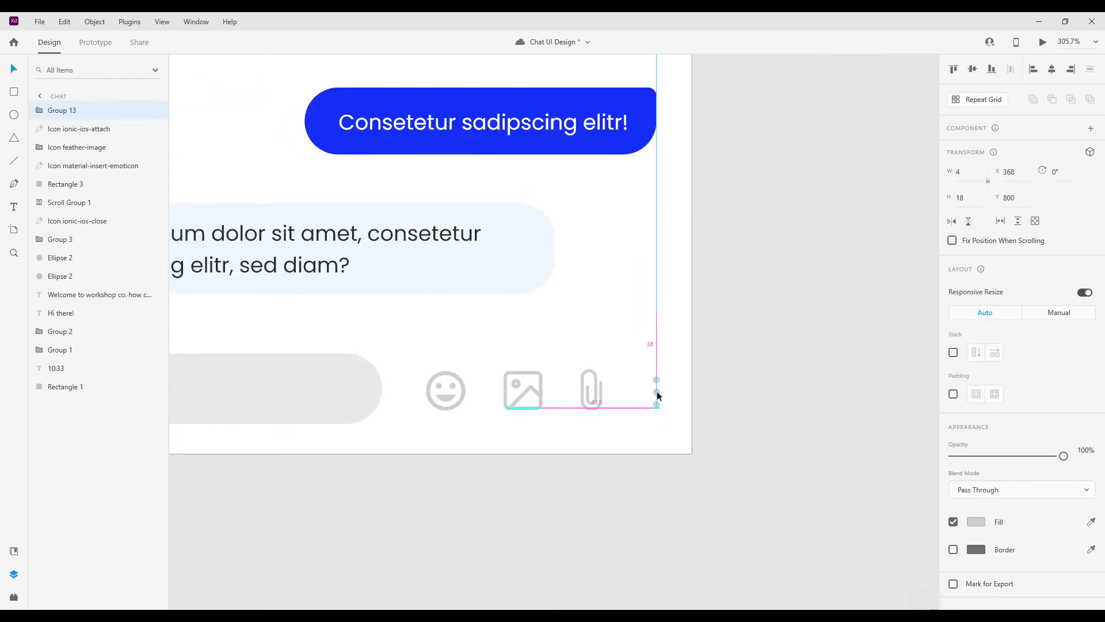
scroll(657, 393, "down", 3)
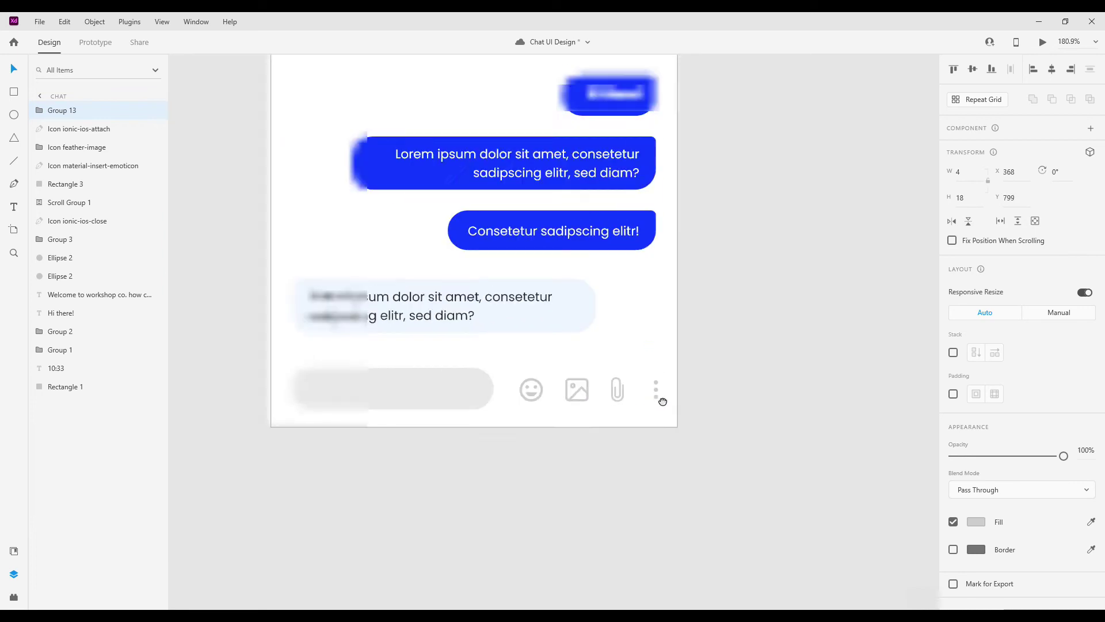
left_click(627, 389, "shift")
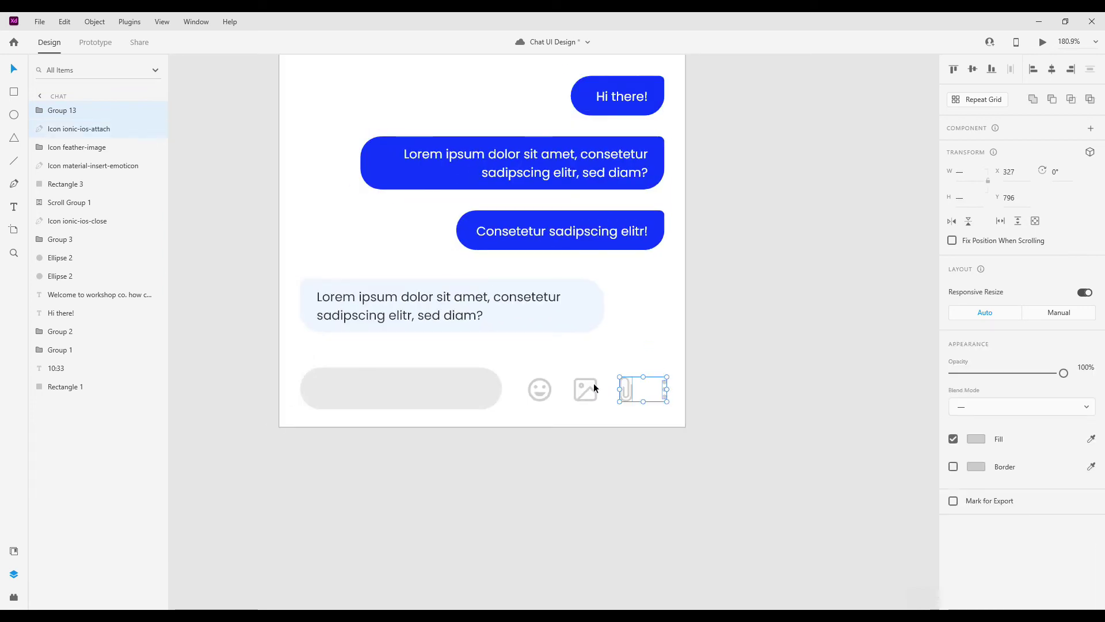
left_click(593, 384, "shift")
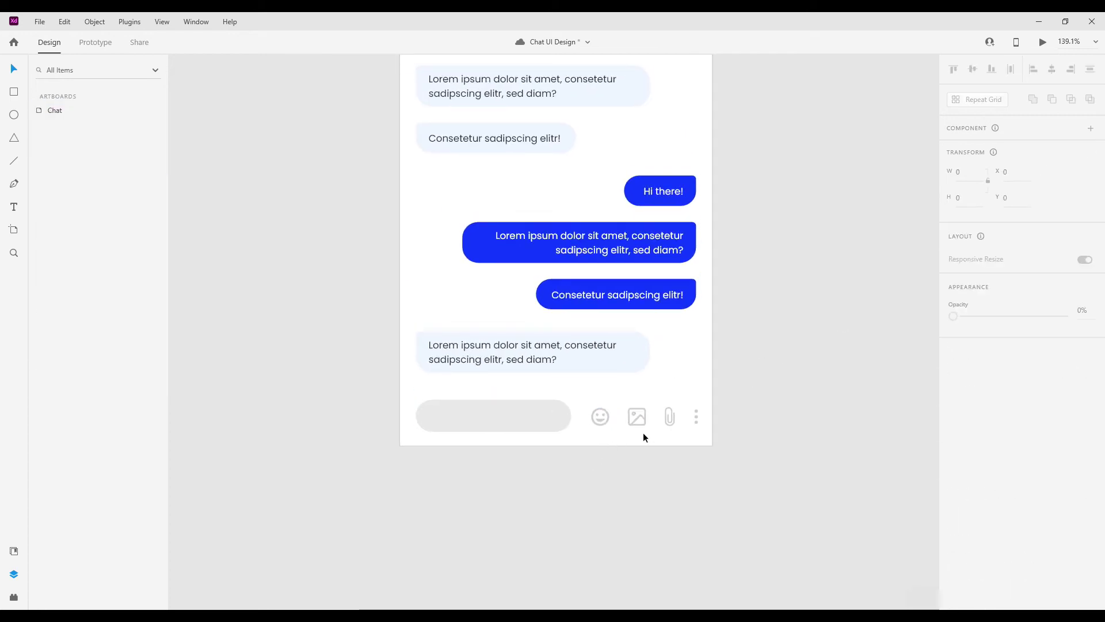
Step: Widen the grey input field to 217 and distribute the four icons evenly horizontally
scroll(643, 432, "up", 2)
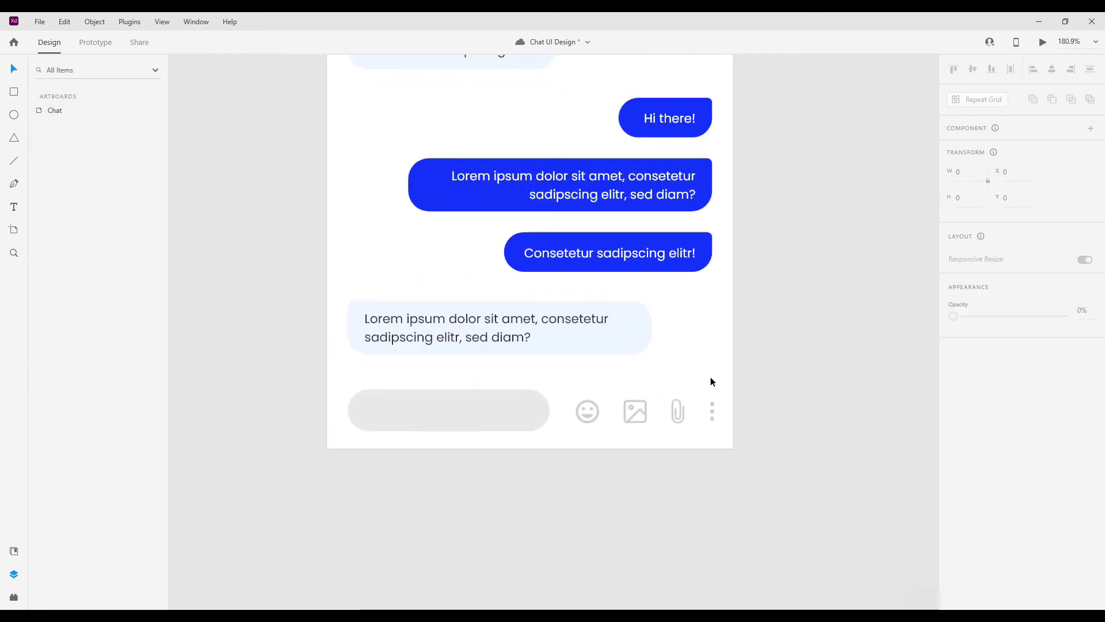
left_click(548, 408)
left_click_drag(559, 412, 611, 408)
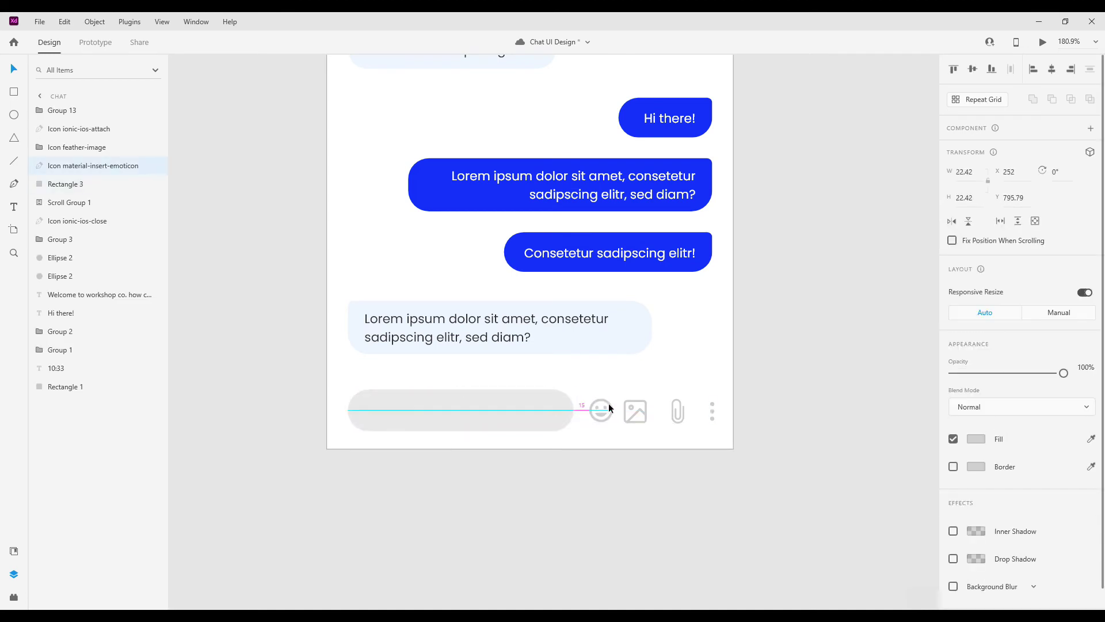
left_click_drag(717, 396, 603, 435)
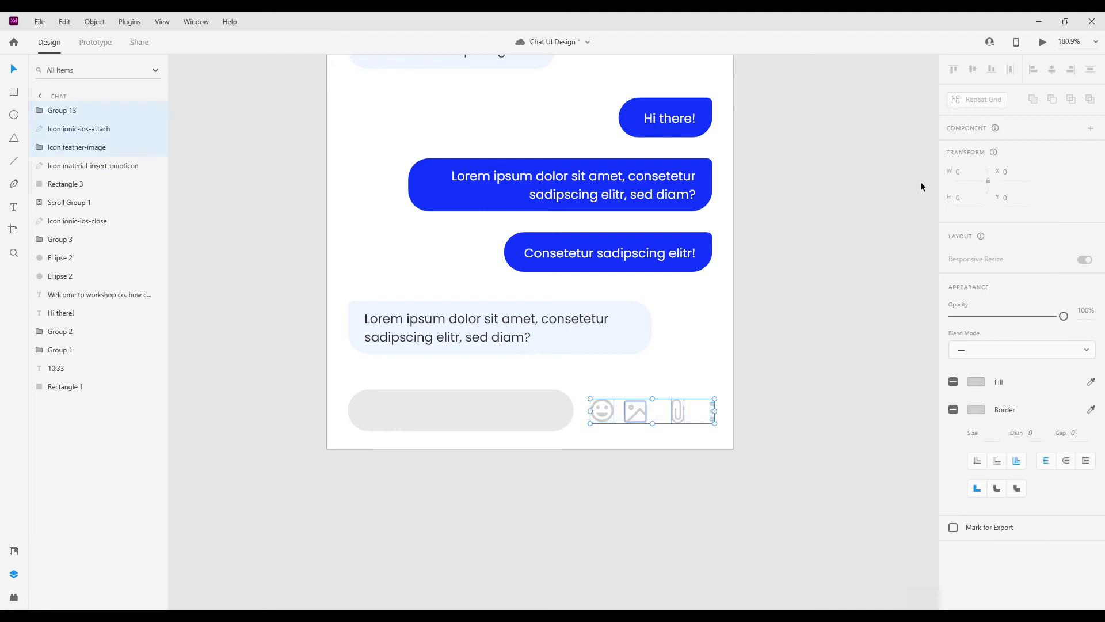
left_click(1007, 70)
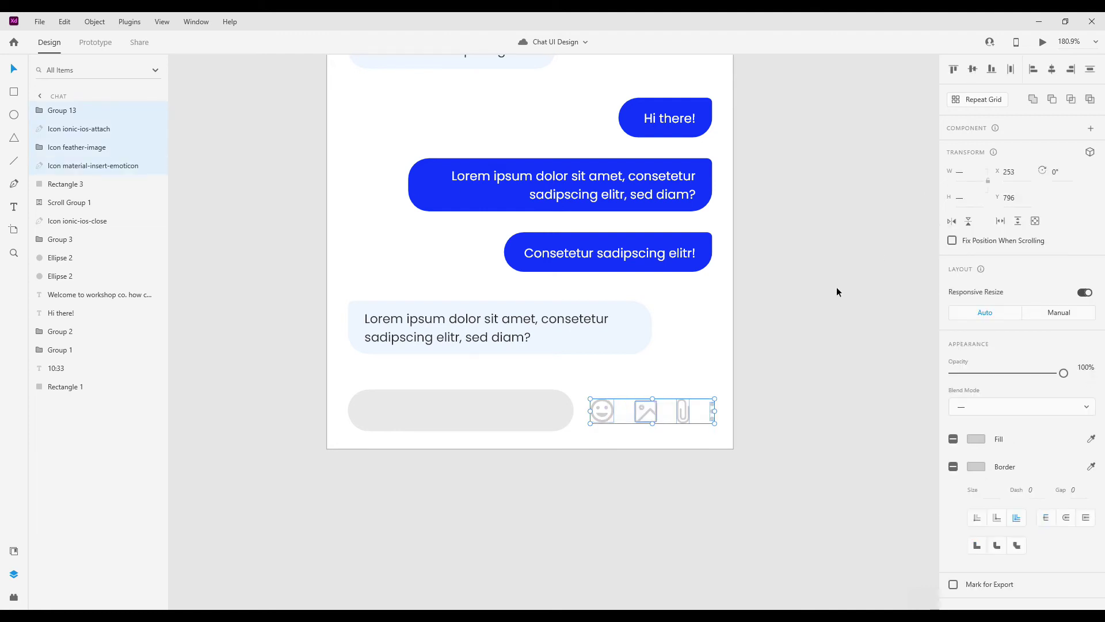
Step: Start a new text box inside the grey input field
left_click(837, 292)
left_click(475, 419)
key("t")
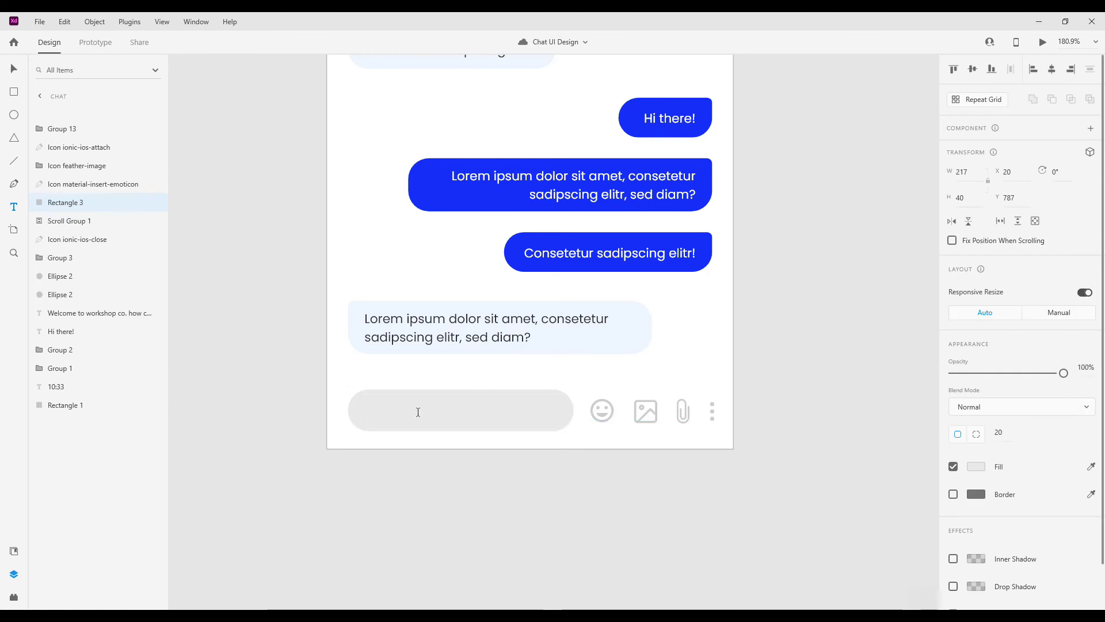
left_click(418, 412)
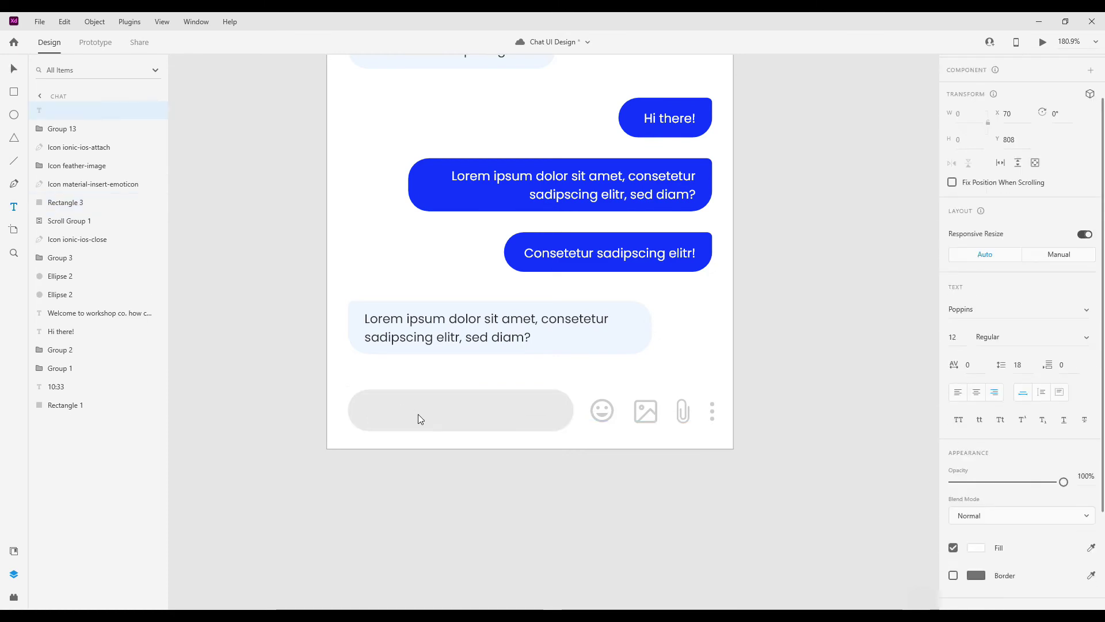
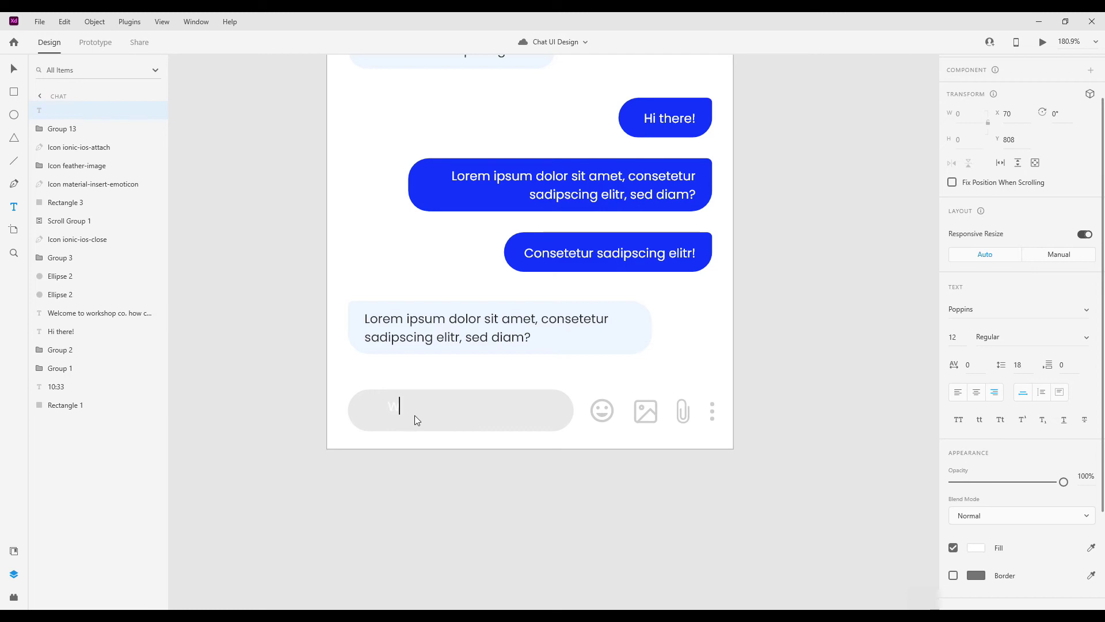
Step: Add 'Write a reply' text with a grey fill and position it inside the reply bar's input field
type("rite")
type(" a re")
type("ply")
left_click(14, 71)
scroll(875, 387, "down", 1)
scroll(944, 438, "down", 2)
scroll(922, 461, "down", 1)
left_click(976, 464)
left_click(831, 530)
left_click_drag(379, 387, 434, 396)
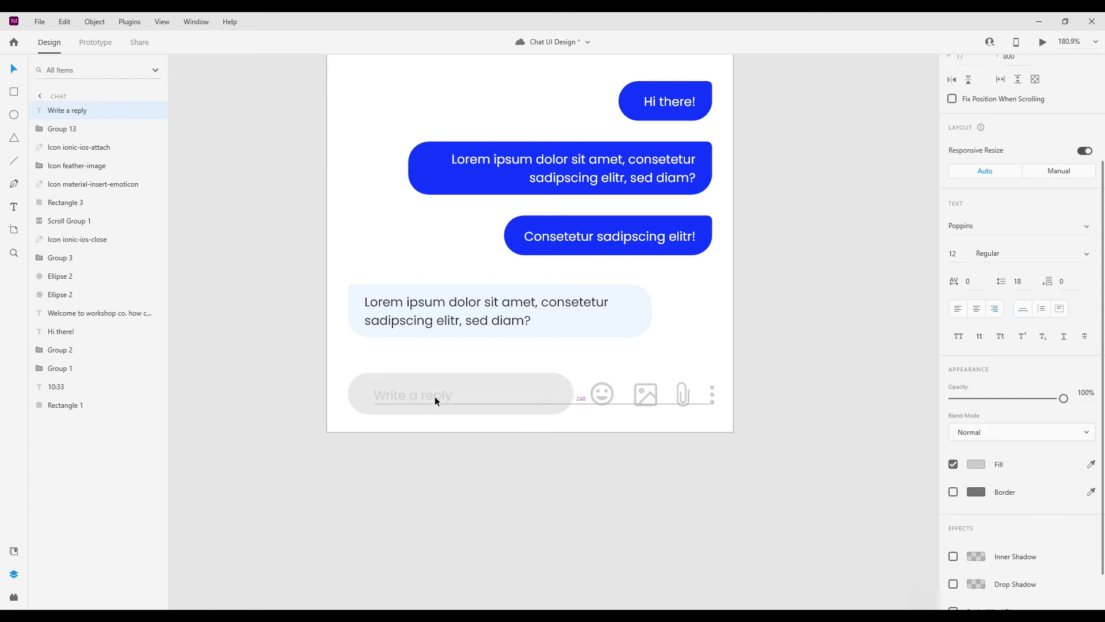
left_click(976, 464)
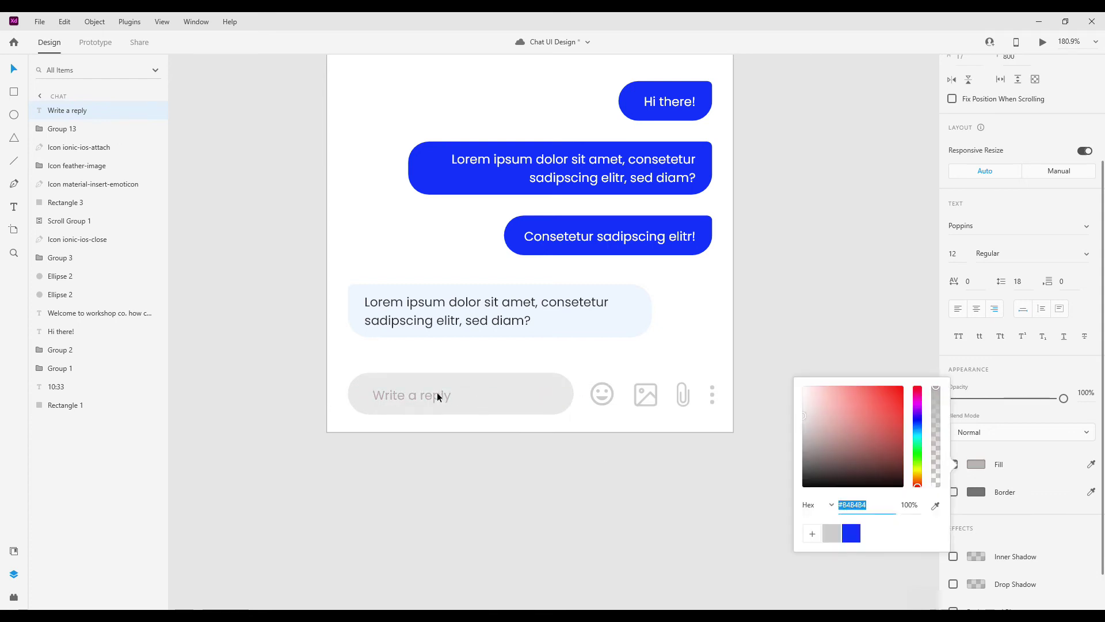
left_click_drag(437, 395, 415, 396)
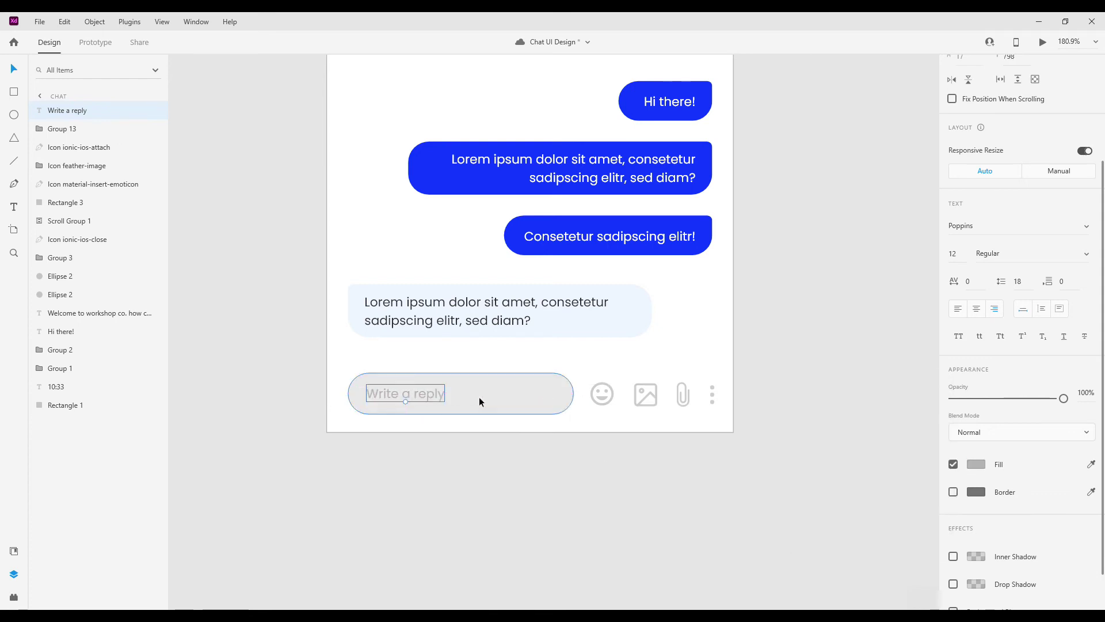
left_click(490, 464)
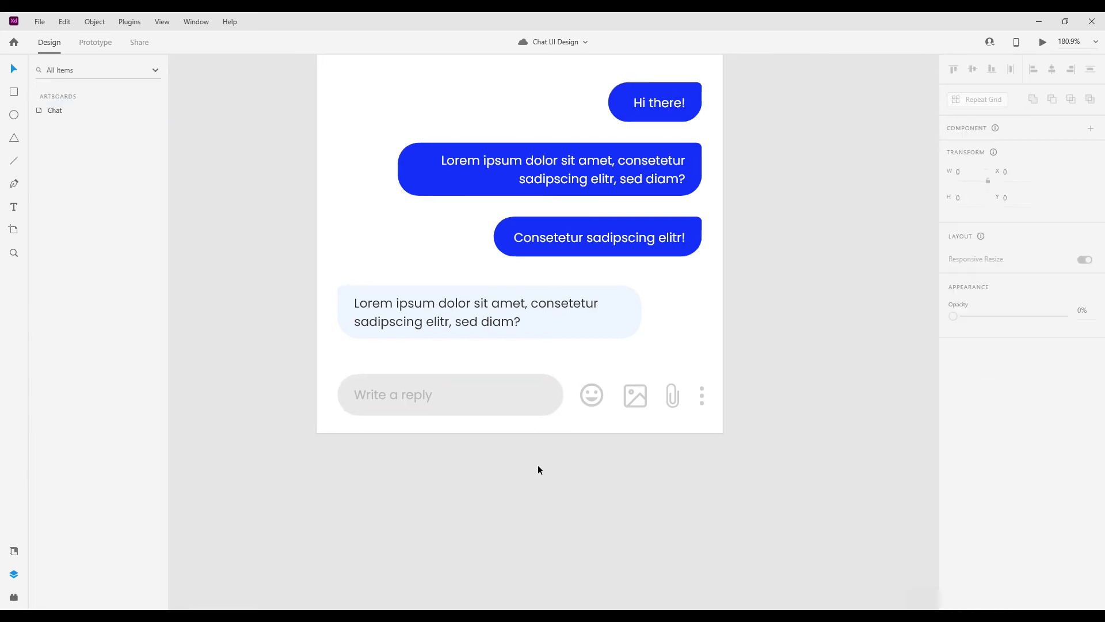
Step: Select the reply bar layers and nudge the bar slightly lower
scroll(538, 464, "down", 2)
scroll(553, 519, "down", 2)
scroll(557, 497, "down", 2)
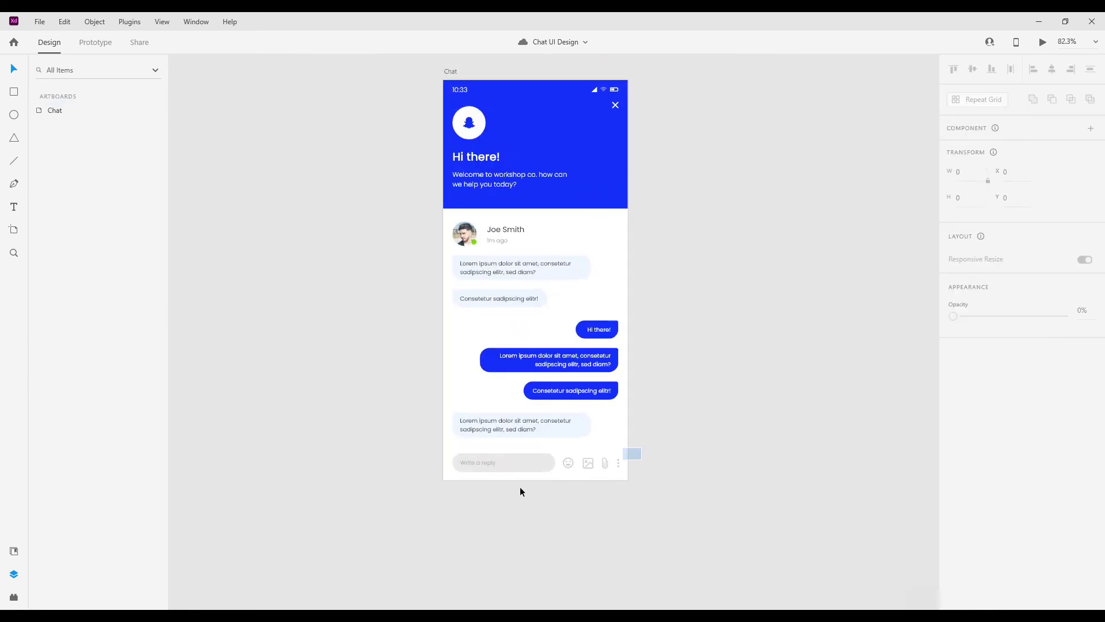
left_click_drag(521, 489, 475, 492)
key("shift+Up")
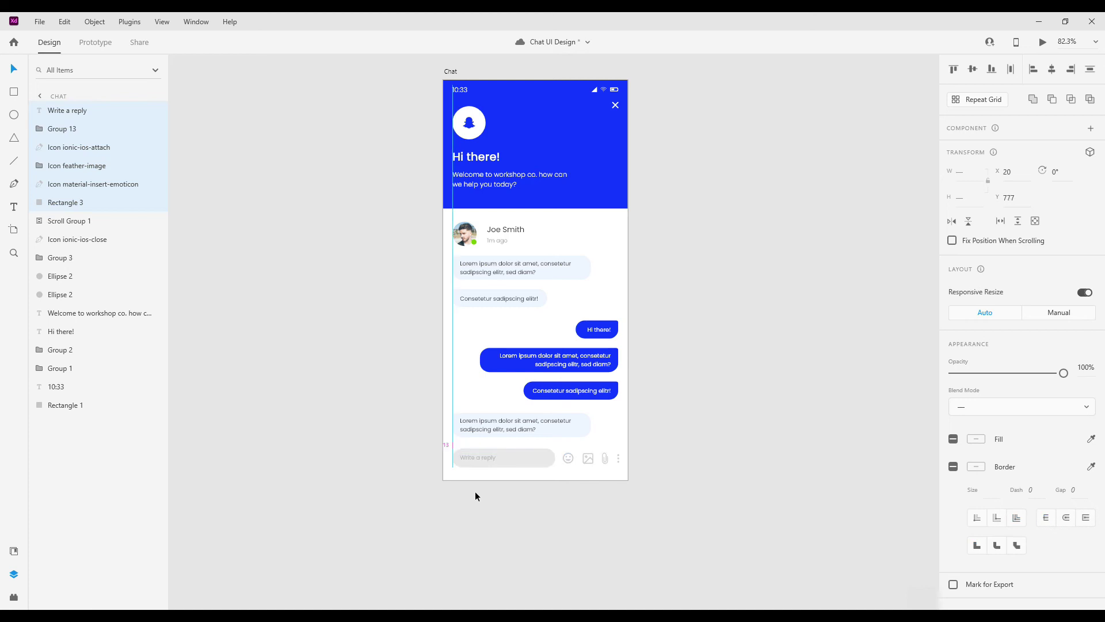
left_click_drag(533, 453, 533, 456)
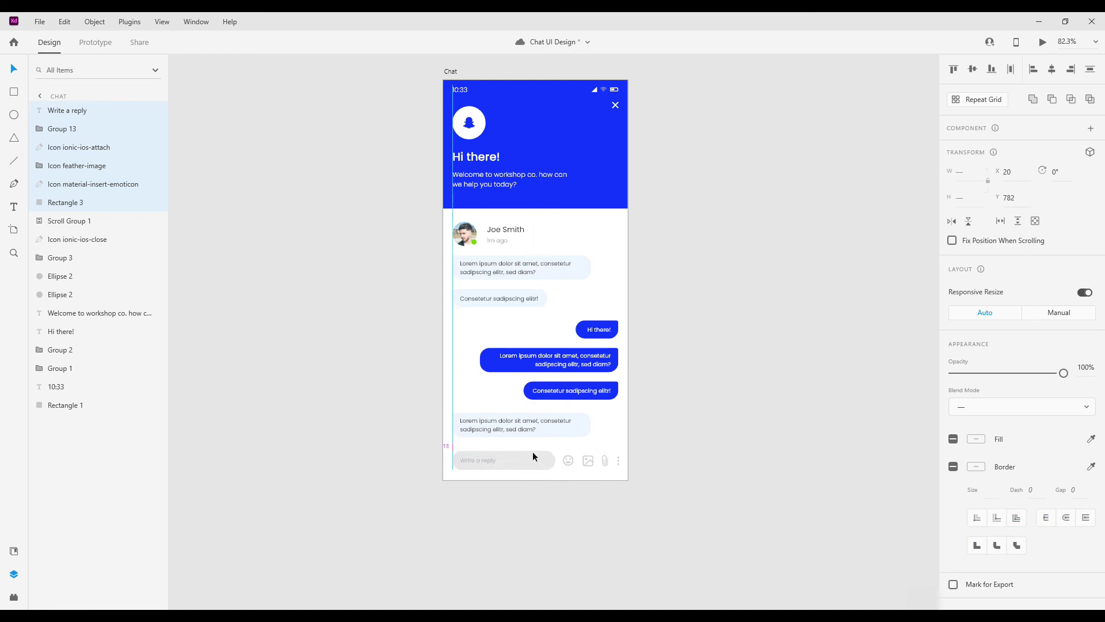
Step: Resize Scroll Group 1 to height 383 so the last bubble ends just above the reply bar
left_click(546, 429)
left_click_drag(537, 443, 536, 421)
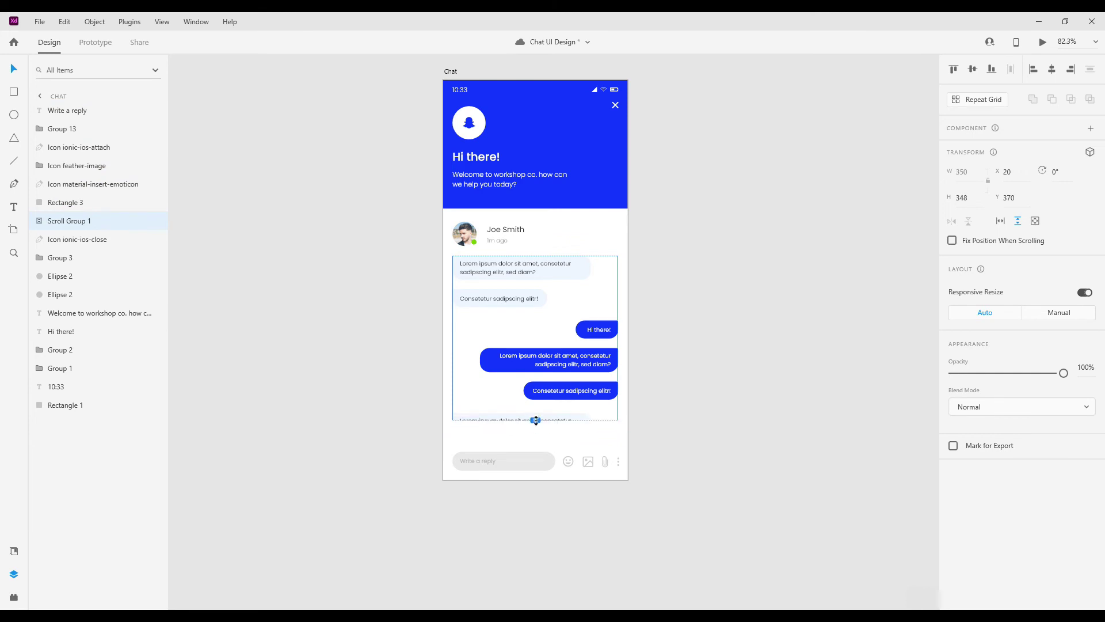
left_click(617, 458)
left_click(682, 443)
left_click(547, 419)
left_click_drag(535, 420, 544, 439)
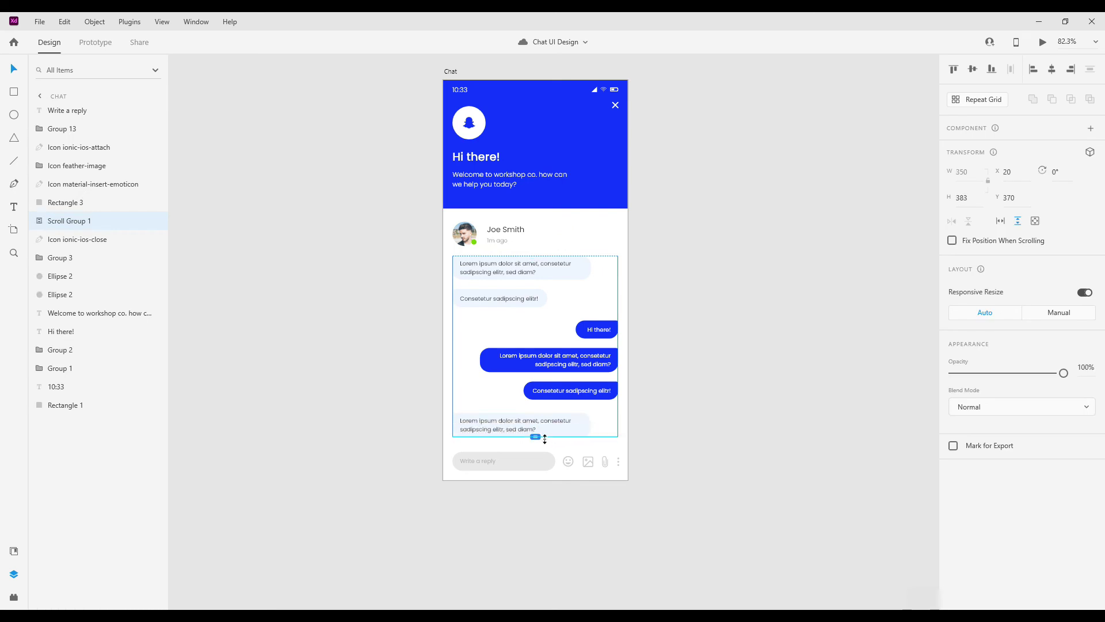
left_click(450, 73)
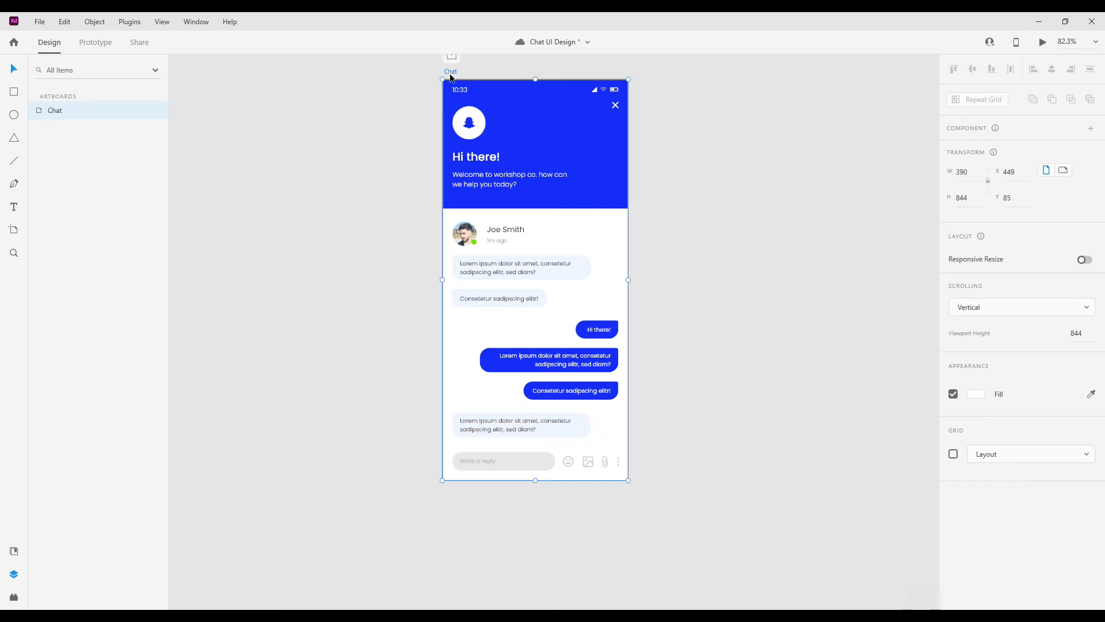
key("ctrl+Return")
Step: Test-scroll the chat in full-screen preview, then lengthen the message area to height 391
left_click(338, 74)
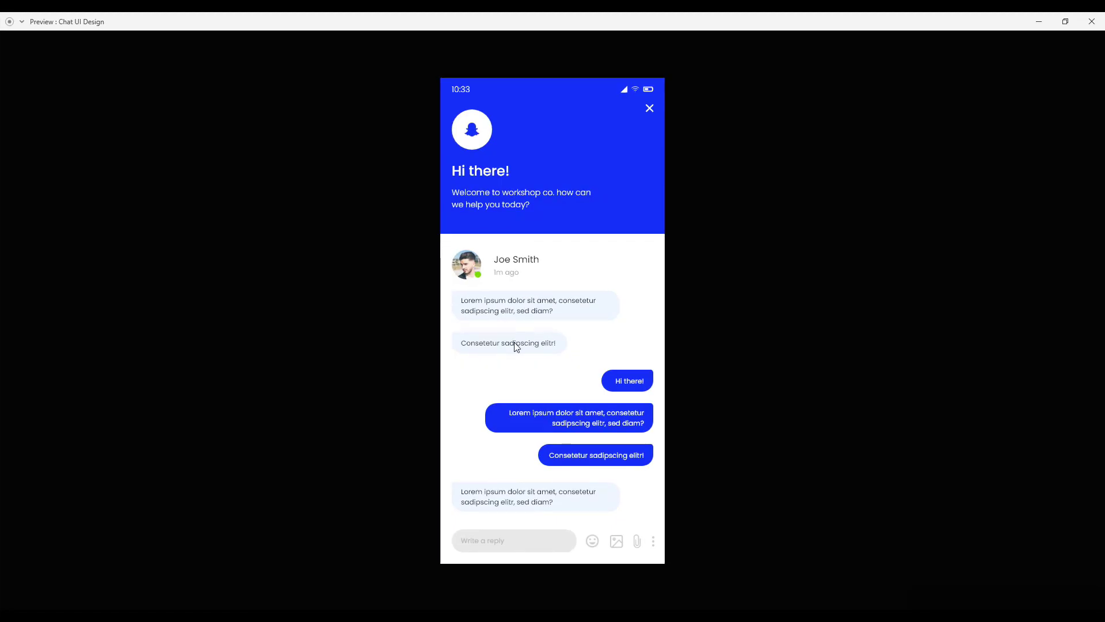
scroll(575, 351, "down", 3)
scroll(555, 397, "down", 3)
left_click(1092, 21)
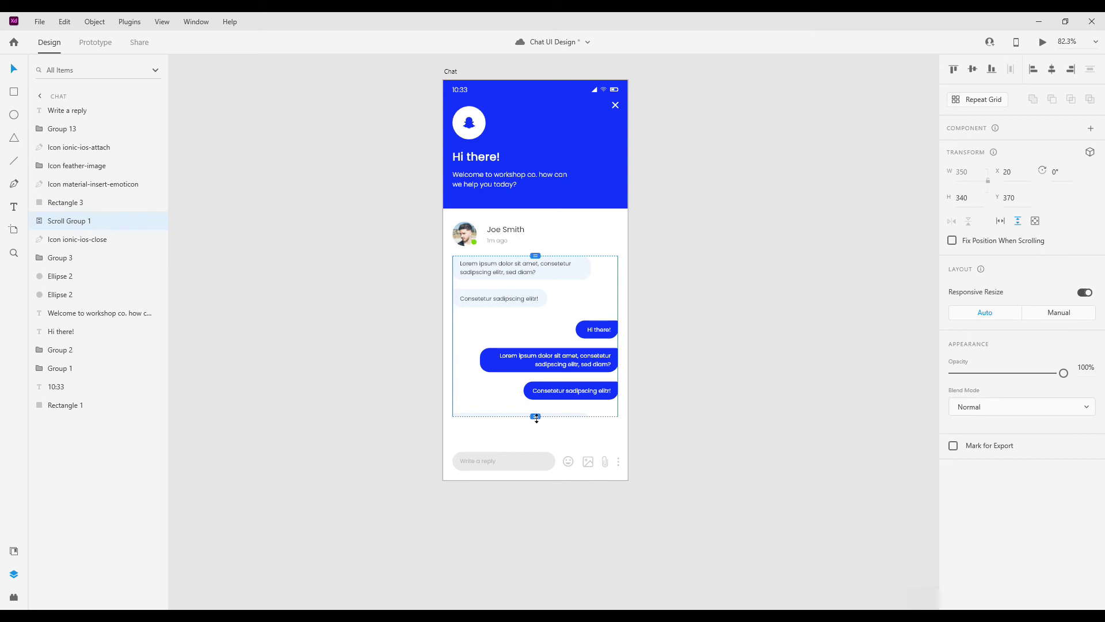
left_click_drag(535, 416, 535, 440)
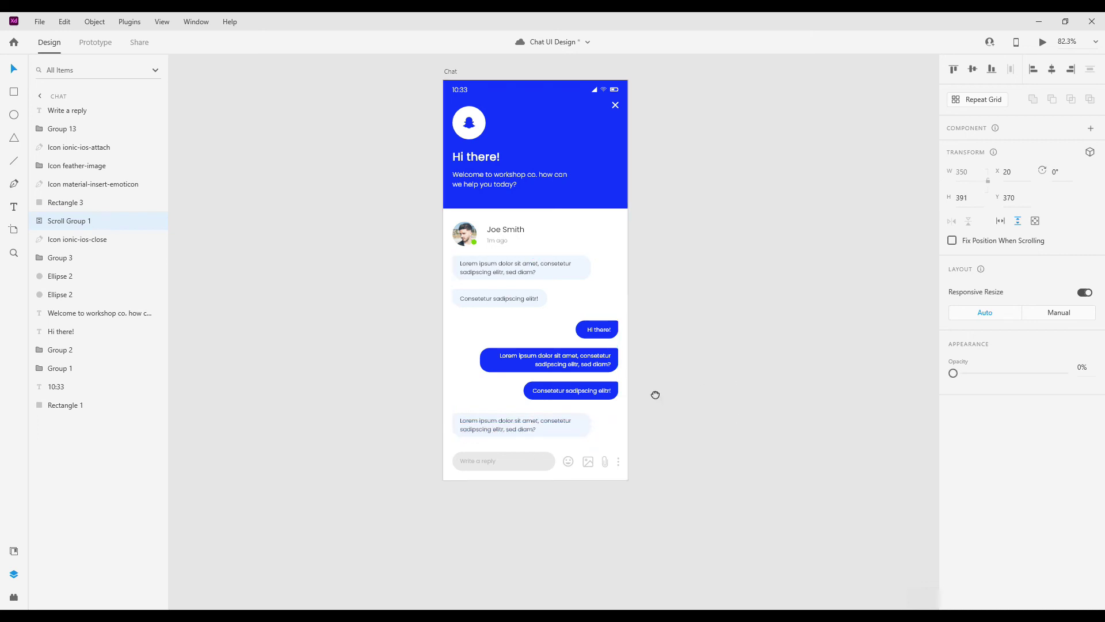
Step: Duplicate the Chat artboard as Chat – 1, inspect its message area, then delete the copy
left_click(651, 393)
left_click(362, 102)
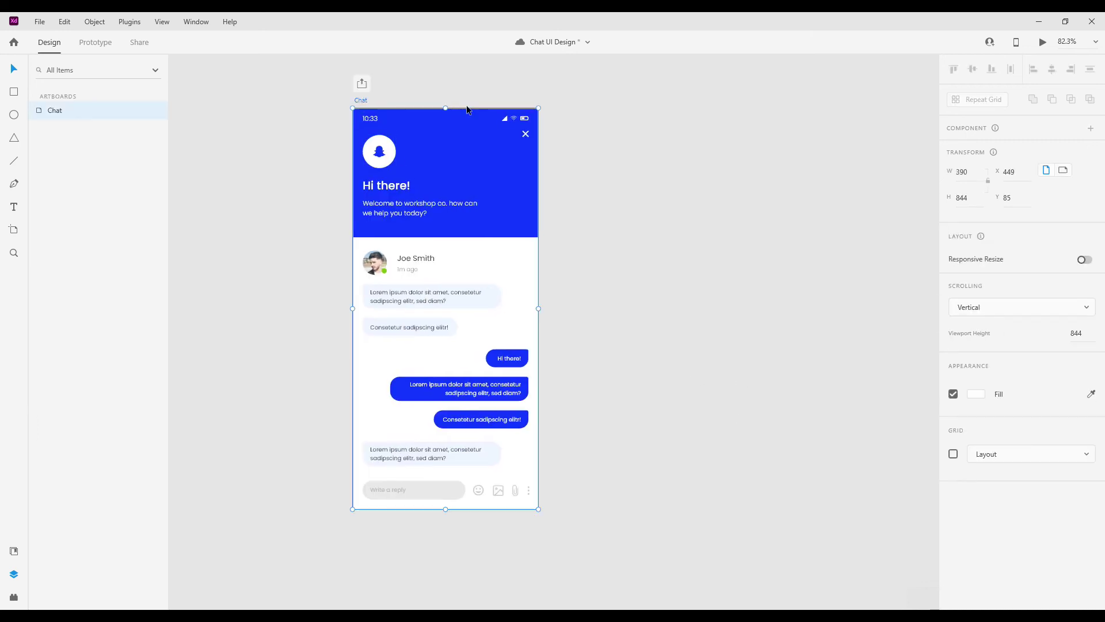
left_click_drag(364, 105, 606, 99)
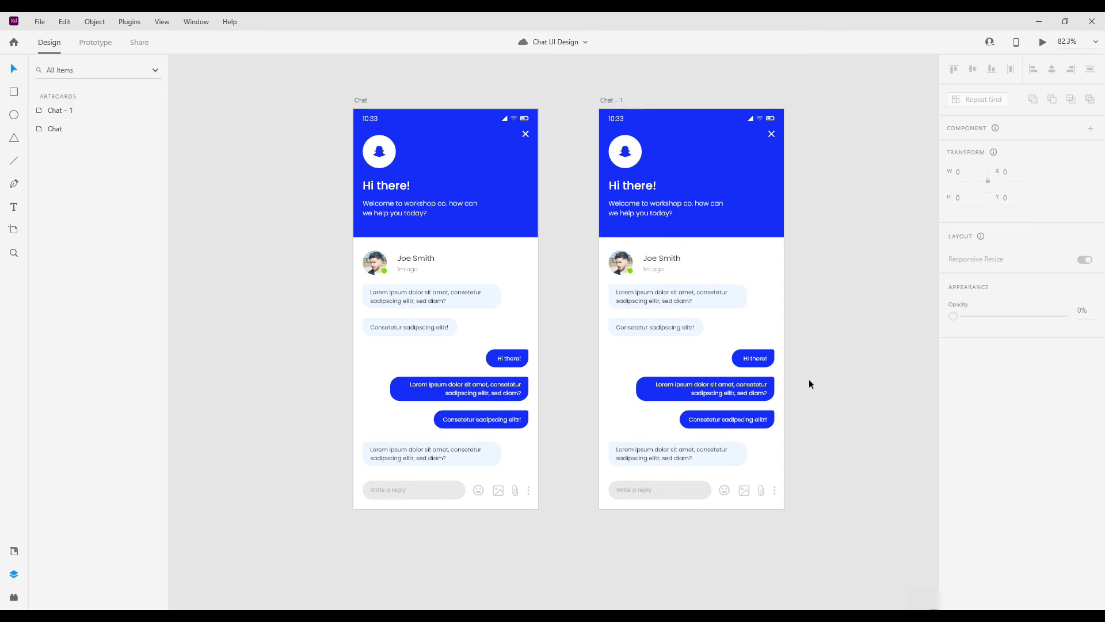
left_click_drag(809, 378, 751, 336)
left_click(639, 427)
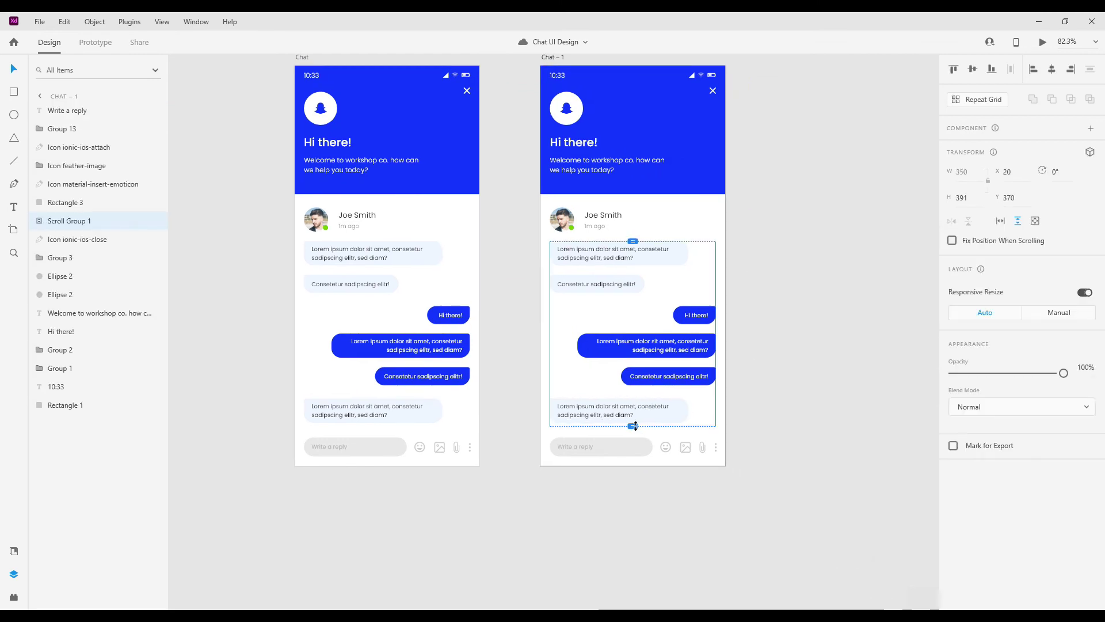
scroll(610, 420, "up", 2)
scroll(584, 415, "down", 2)
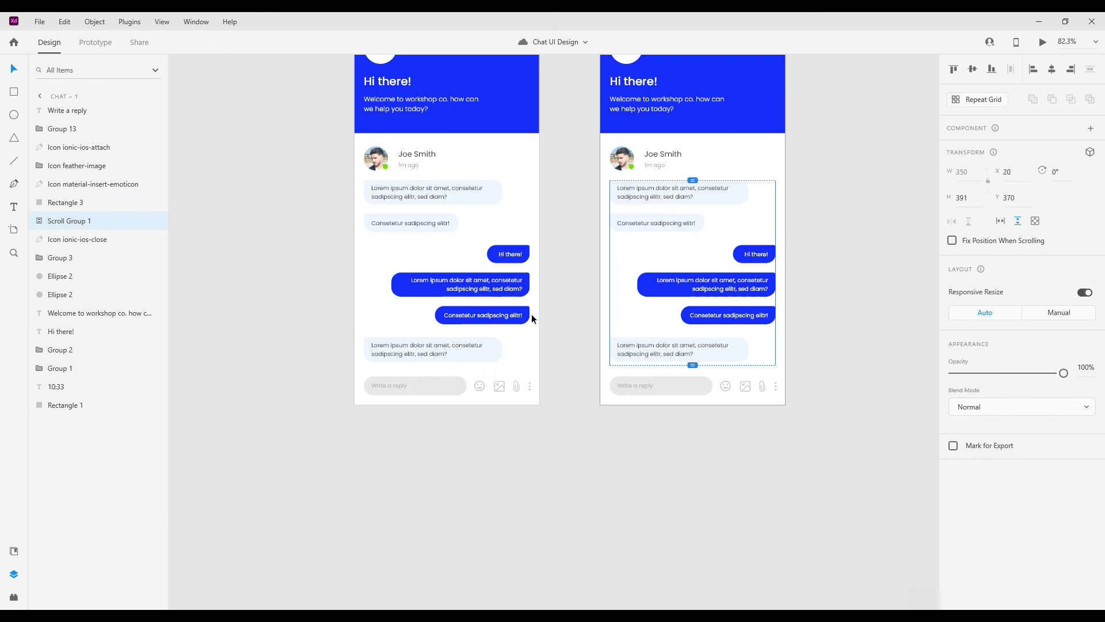
scroll(564, 323, "up", 3)
left_click(607, 91)
key("Delete")
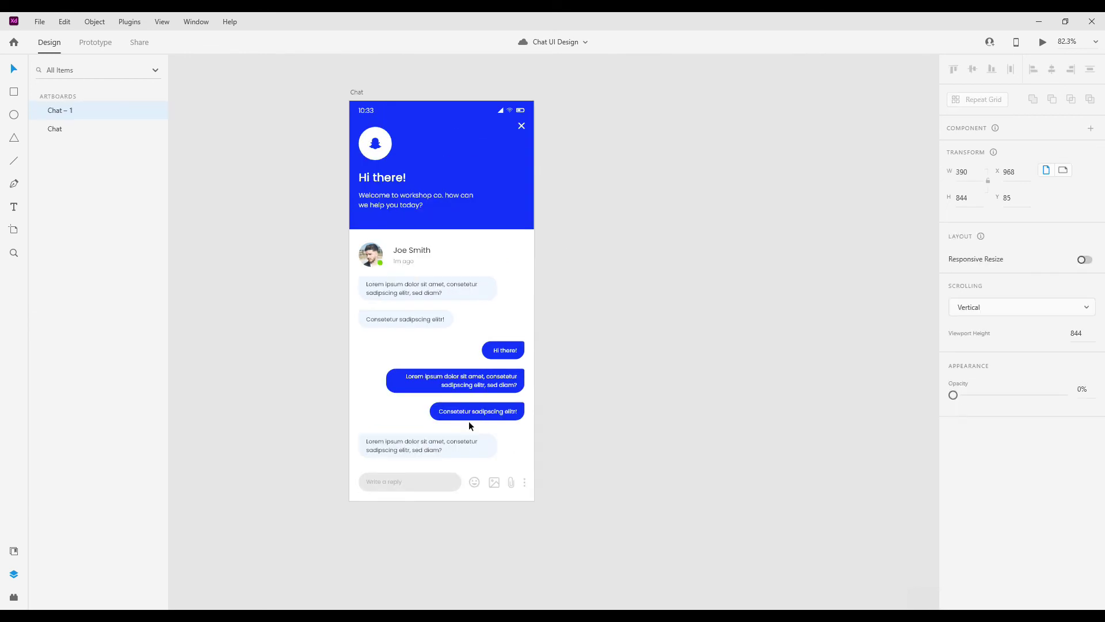
scroll(469, 420, "down", 2)
Step: Draw a full-width 390 × 213 white rectangle at X 0, Y 604 over the lower chat screen
key("r")
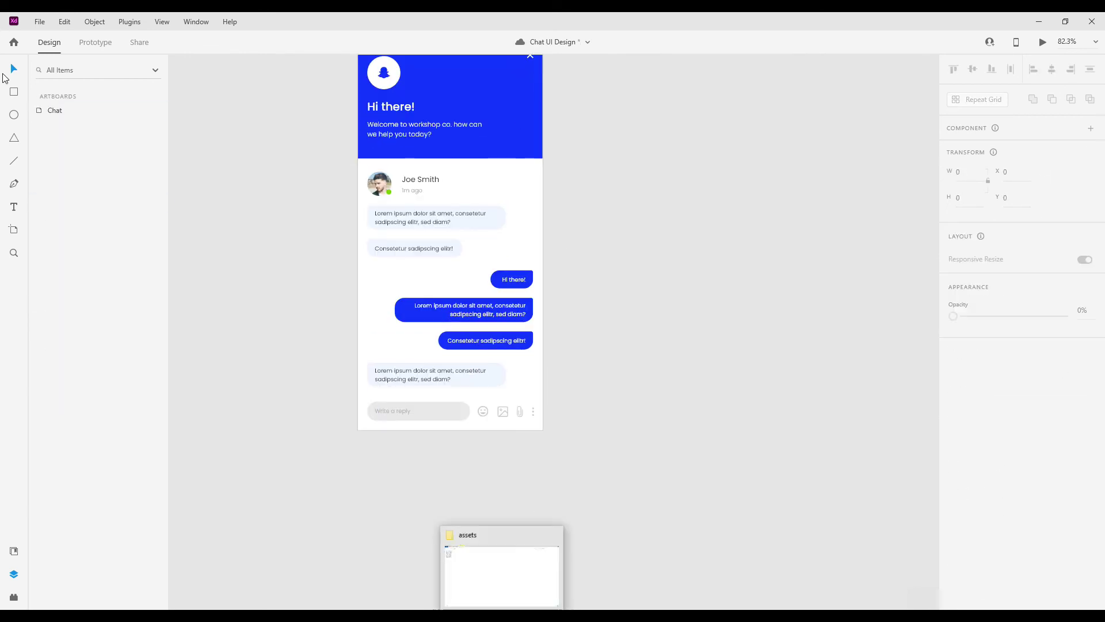
left_click_drag(371, 427, 542, 526)
left_click_drag(368, 476, 357, 477)
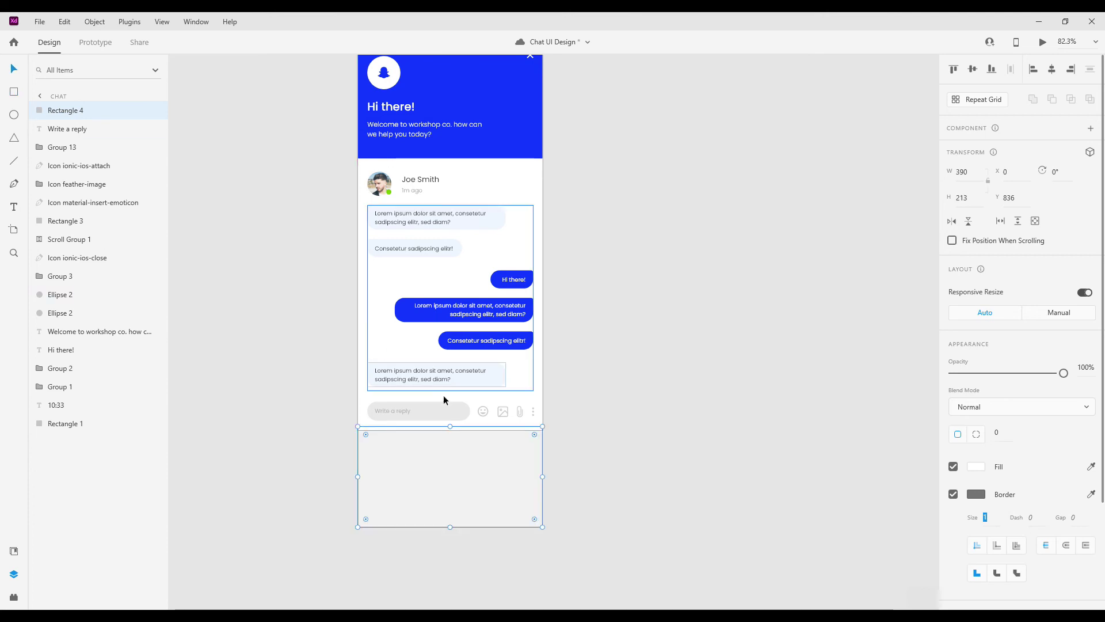
left_click_drag(457, 430, 457, 320)
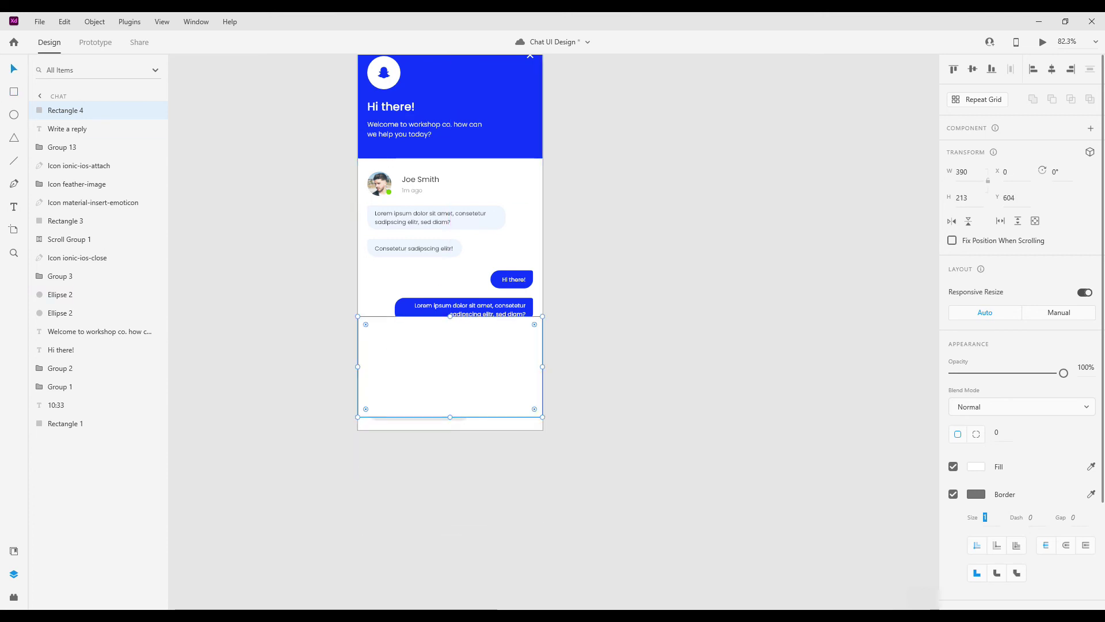
Step: Drag the keyboard image file from the assets folder into Chrome
key("alt+Tab")
mouse_move(38, 92)
left_mouse_down()
mouse_move(553, 596)
mouse_move(484, 359)
left_mouse_up()
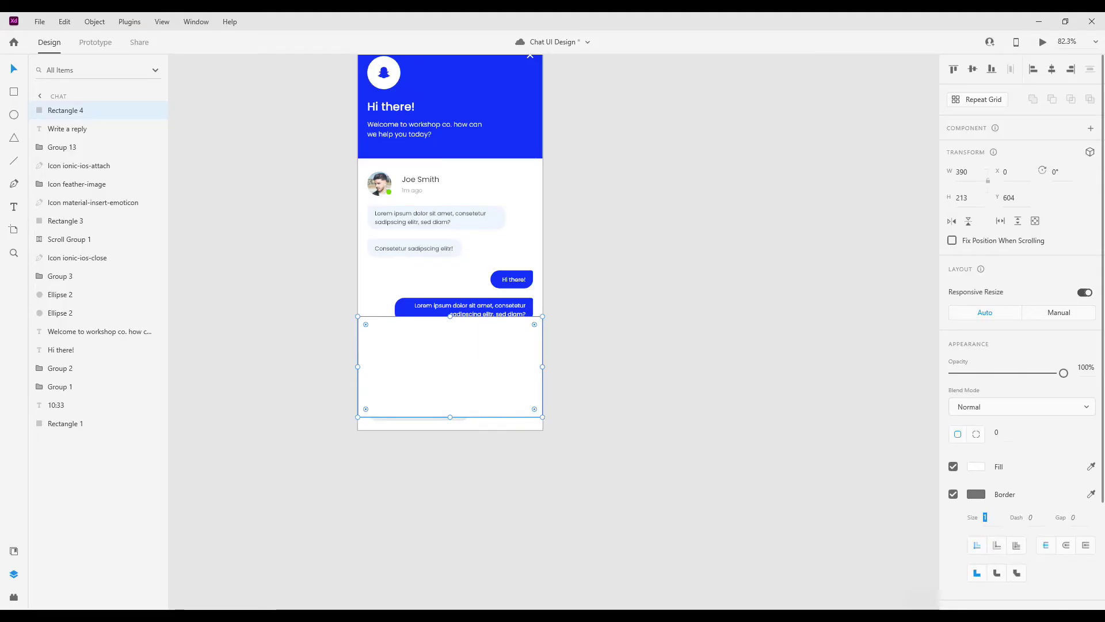
mouse_move(484, 358)
left_mouse_down()
mouse_move(283, 94)
mouse_move(222, 118)
left_mouse_up()
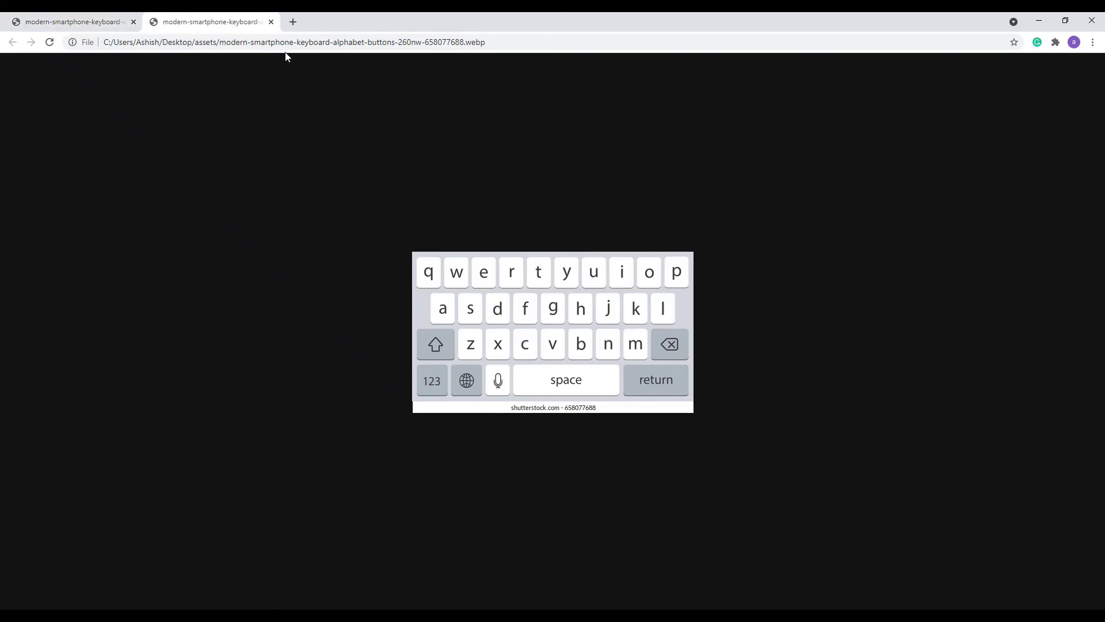
Step: Copy the keyboard image in Chrome and close the browser window
right_click(549, 343)
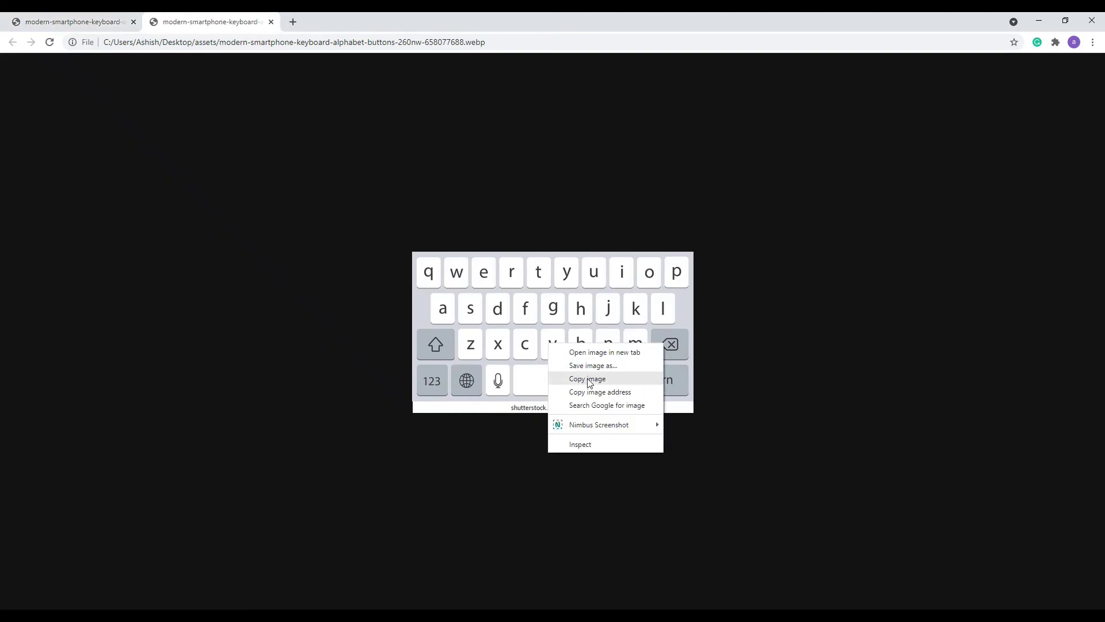
left_click(584, 381)
left_click(1091, 22)
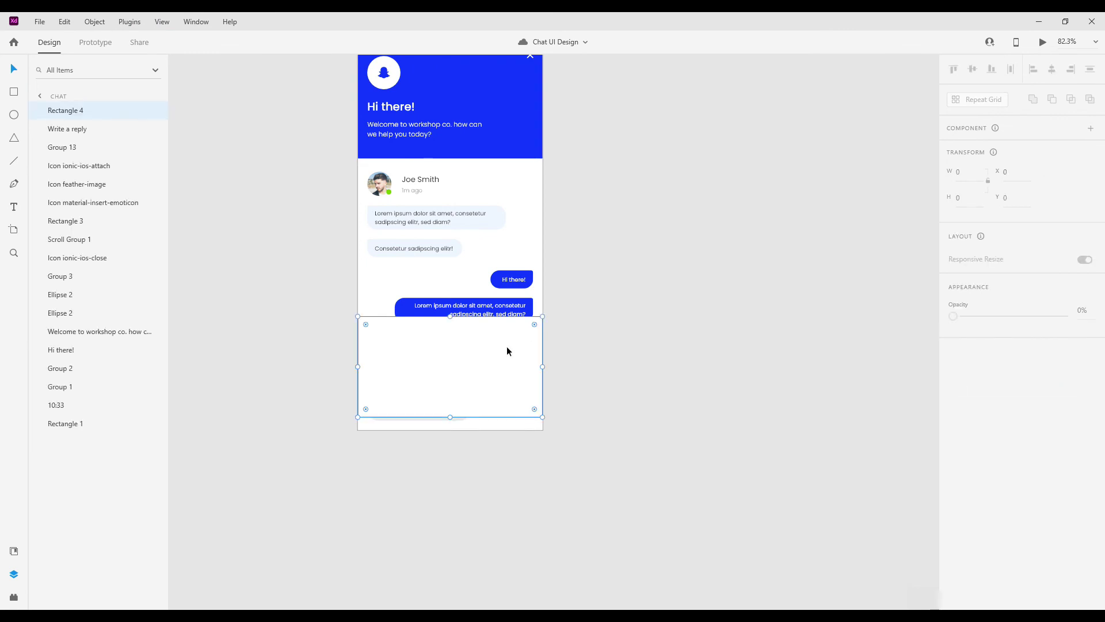
Step: Remove the placeholder rectangle and paste the keyboard image, fitted to the artboard width at the bottom
key("0")
key("0")
key("ctrl+v")
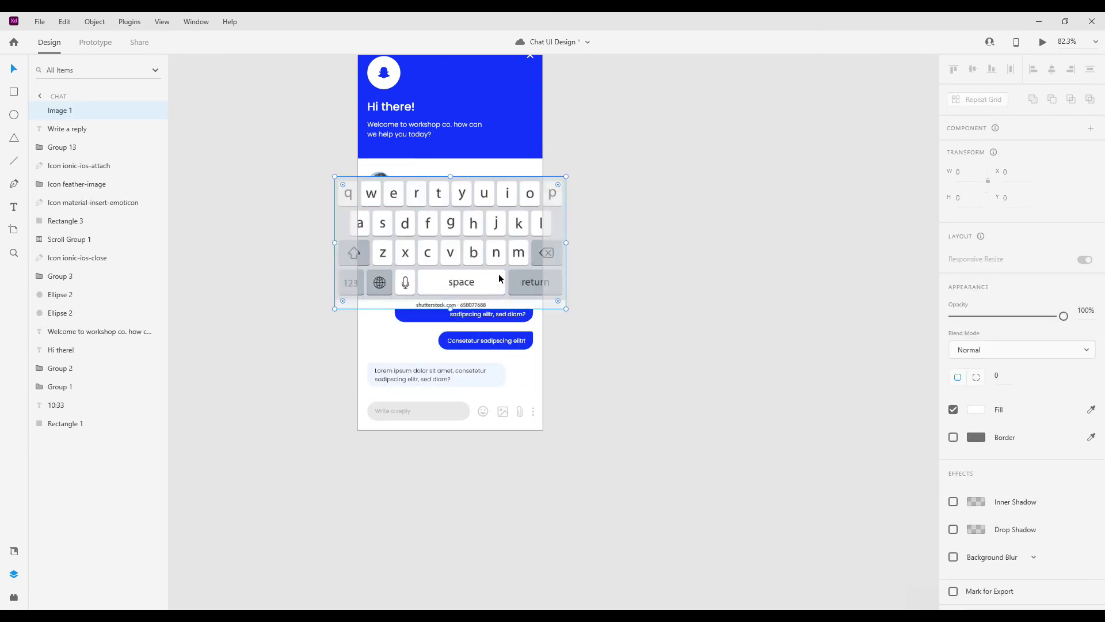
left_click_drag(519, 322, 500, 320)
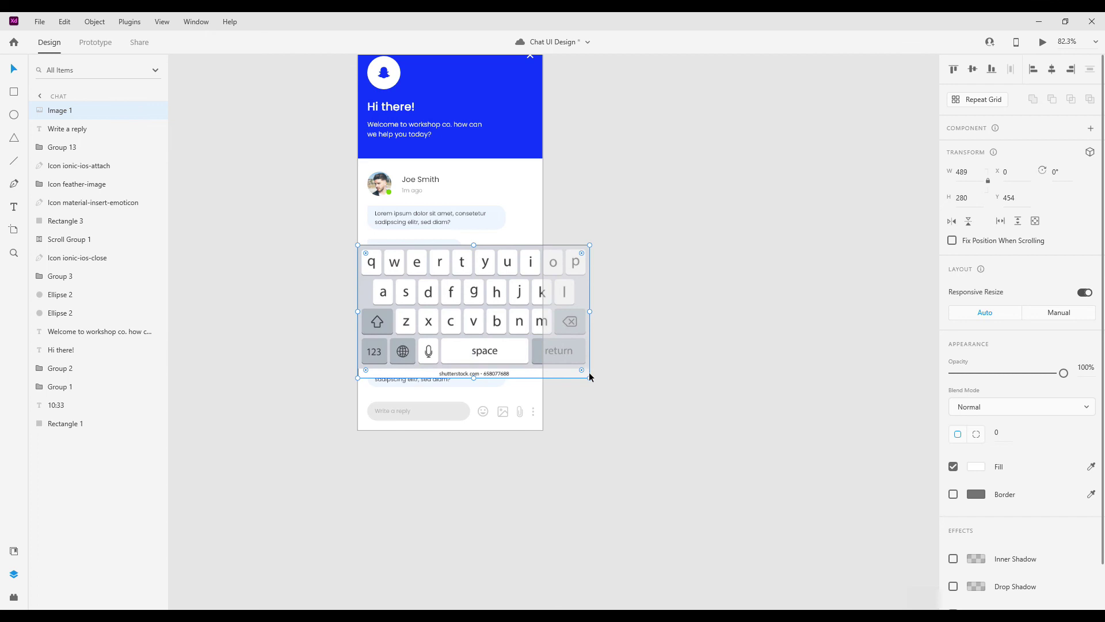
mouse_move(589, 377)
left_mouse_down()
mouse_move(476, 360)
mouse_move(470, 395)
mouse_move(473, 365)
left_mouse_up()
Step: Mask the keyboard with a full-width rectangle to 390 × 208 and move it below the artboard to Y 834
key("r")
scroll(423, 328, "up", 3)
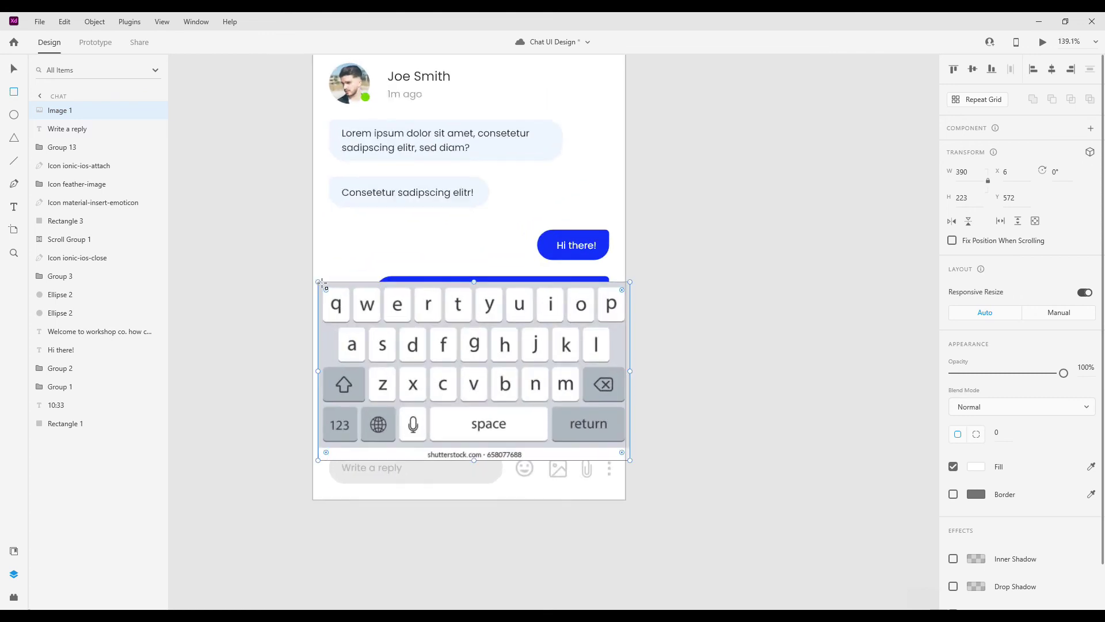
left_click_drag(329, 282, 629, 447)
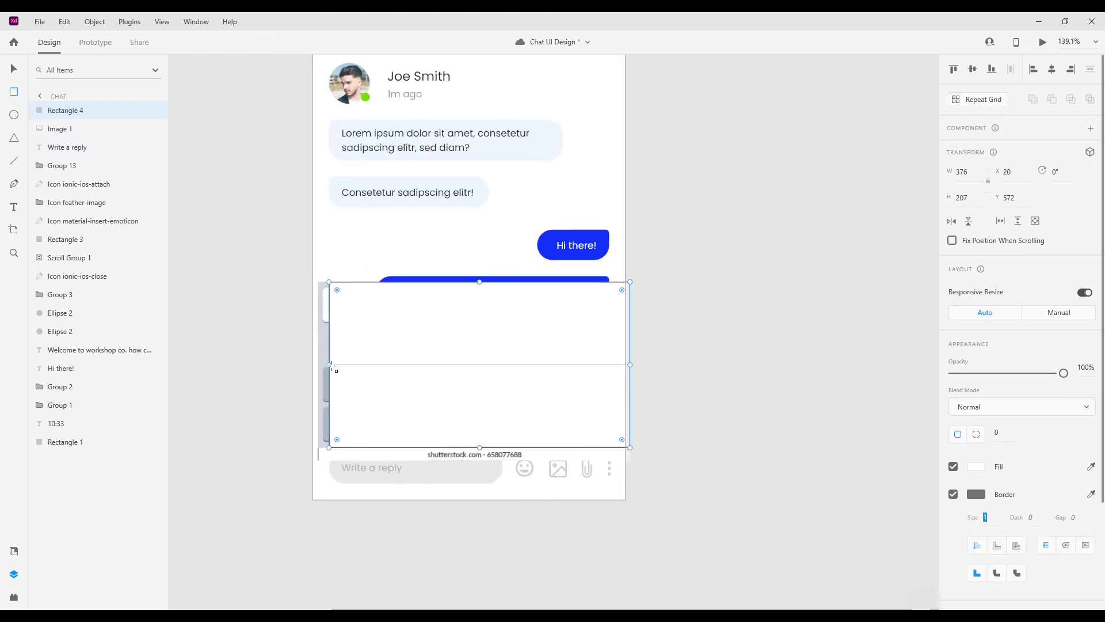
left_click_drag(331, 364, 318, 364)
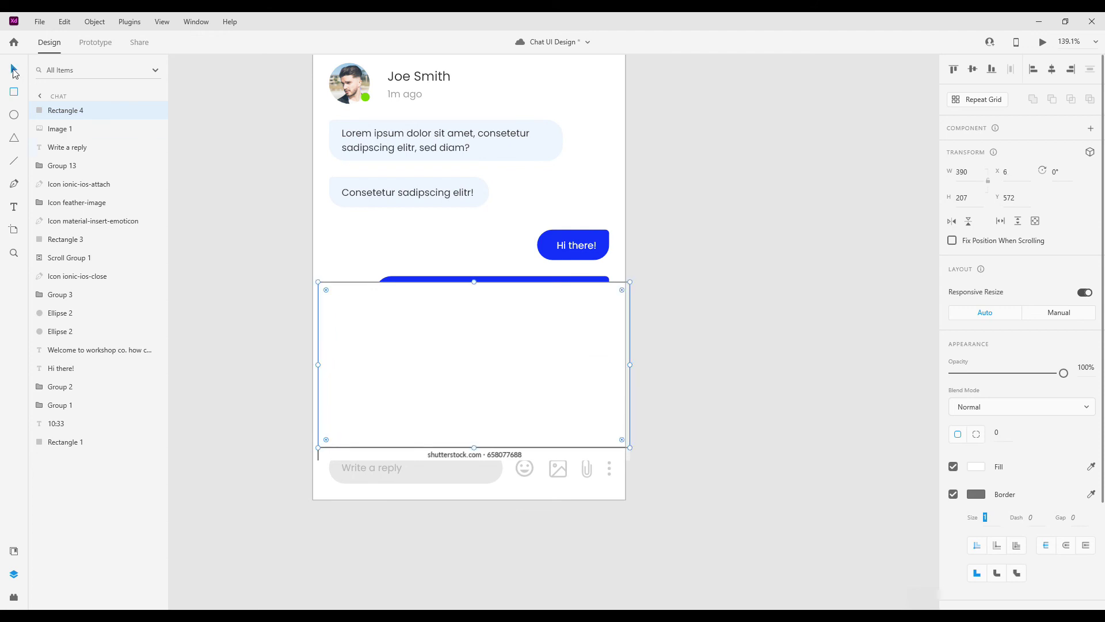
left_click(474, 454, "shift")
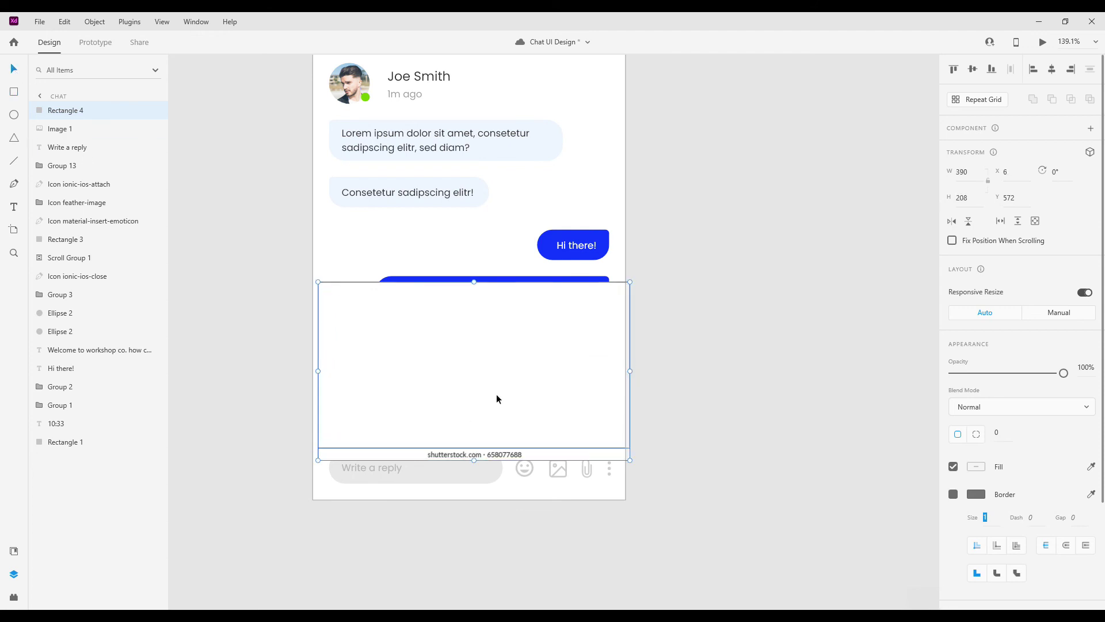
right_click(567, 300)
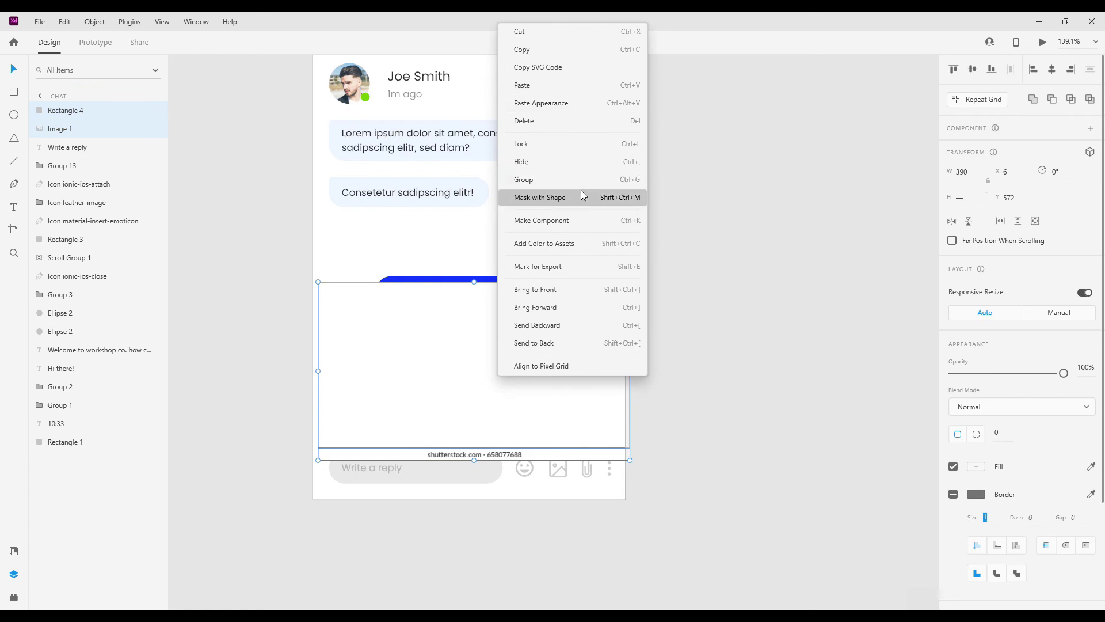
left_click(578, 196)
left_click_drag(496, 362, 496, 558)
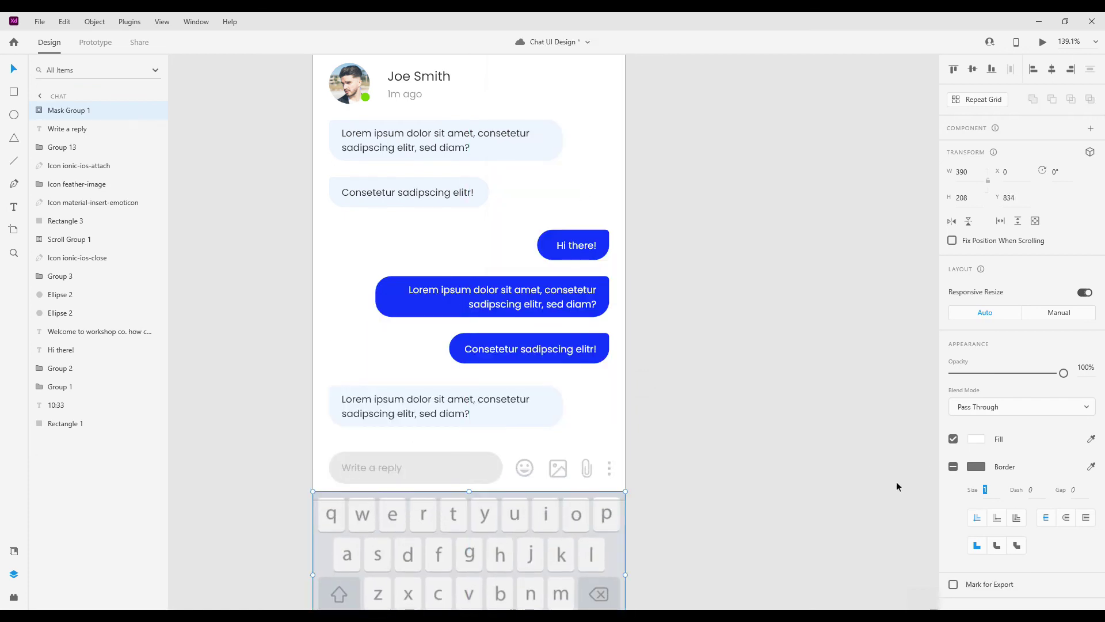
Step: Set the keyboard mask to 0% opacity, group the reply text with its background, and group the four bar icons
left_click_drag(971, 374, 950, 373)
scroll(554, 292, "down", 3)
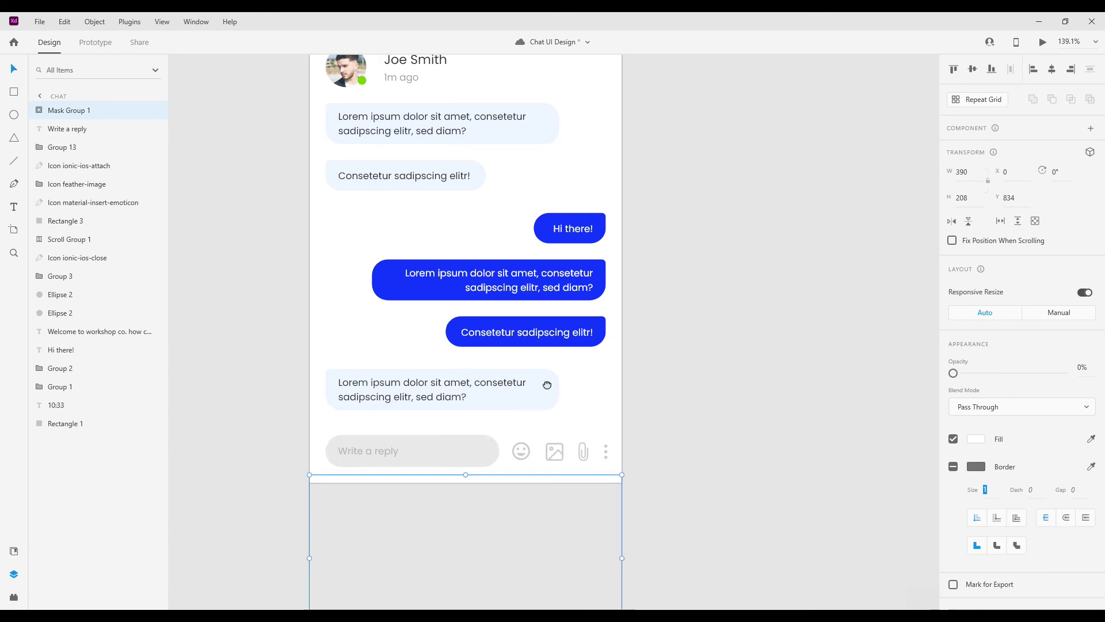
left_click_drag(596, 286, 436, 387)
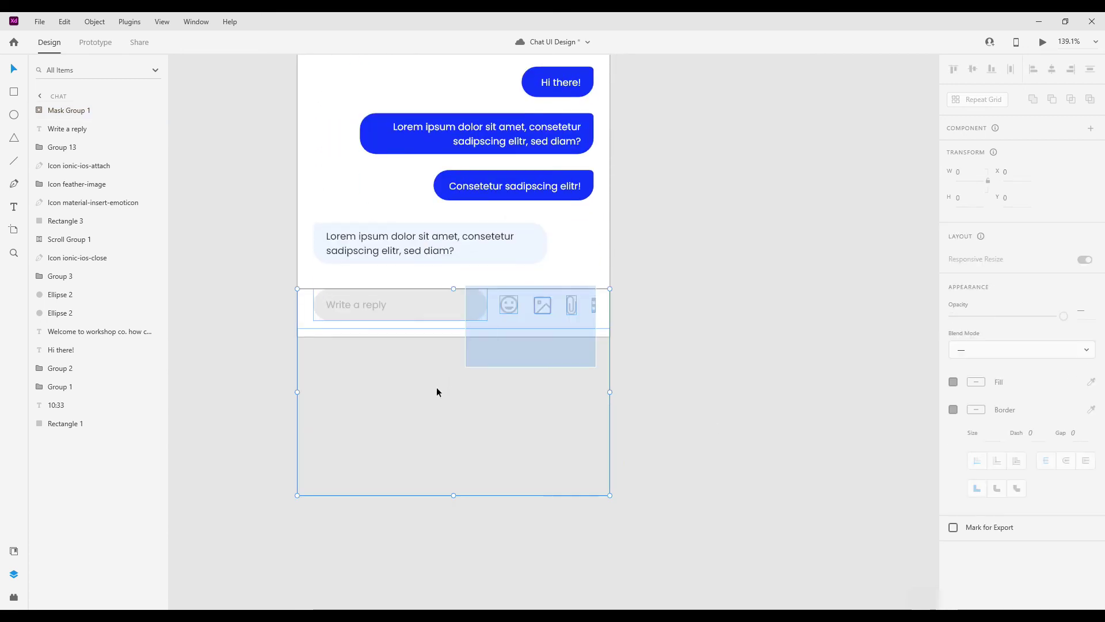
key("ctrl+g")
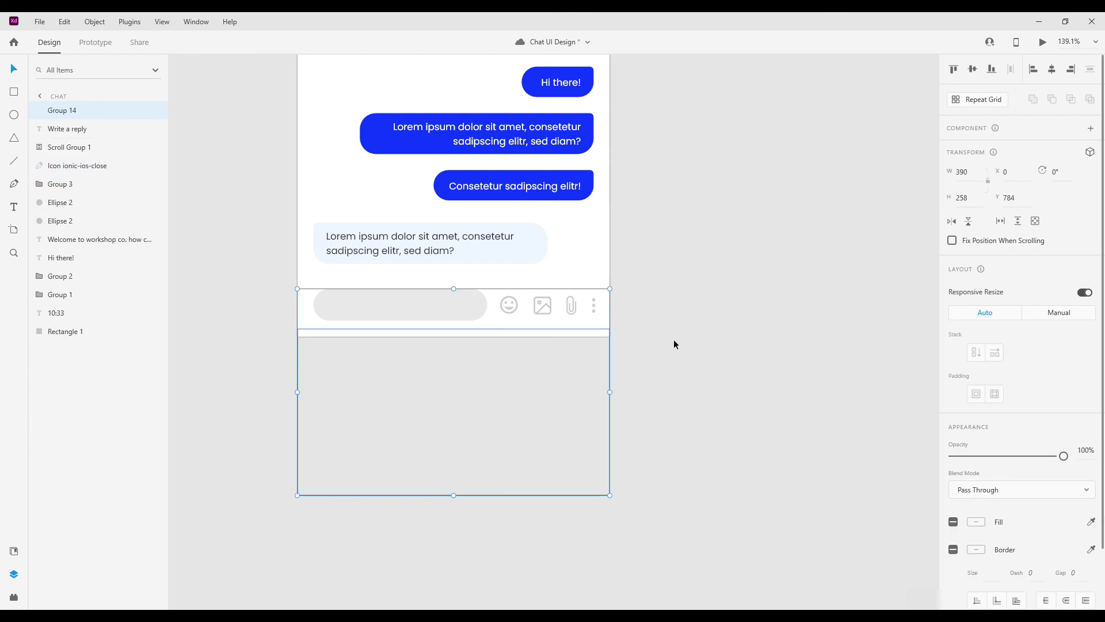
key("ctrl+z")
left_click(434, 293)
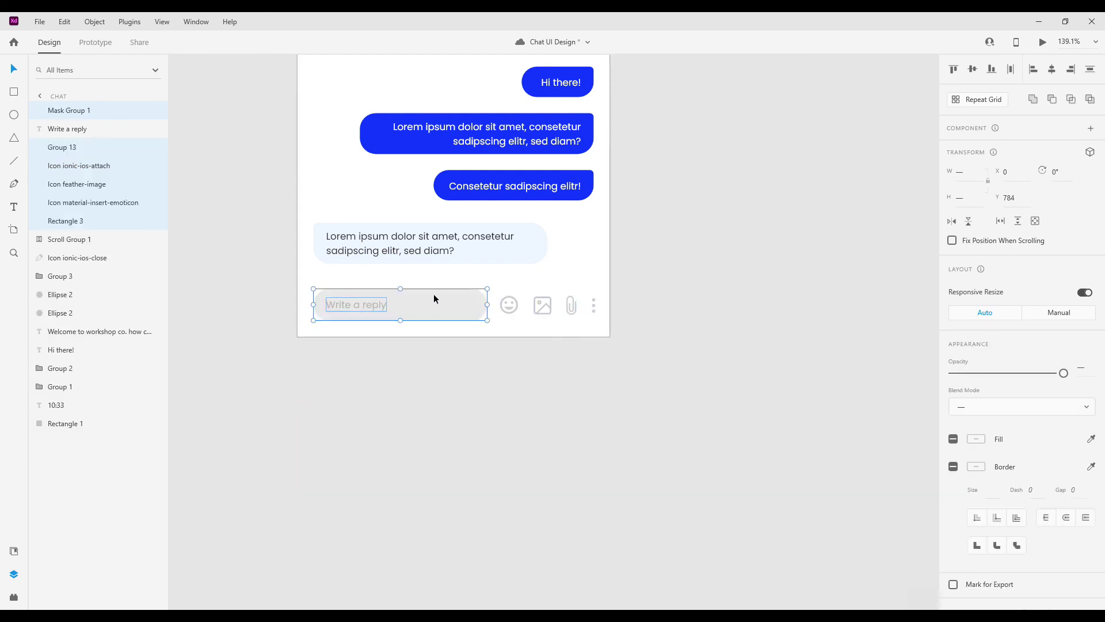
key("ctrl+g")
left_click_drag(599, 281, 502, 313)
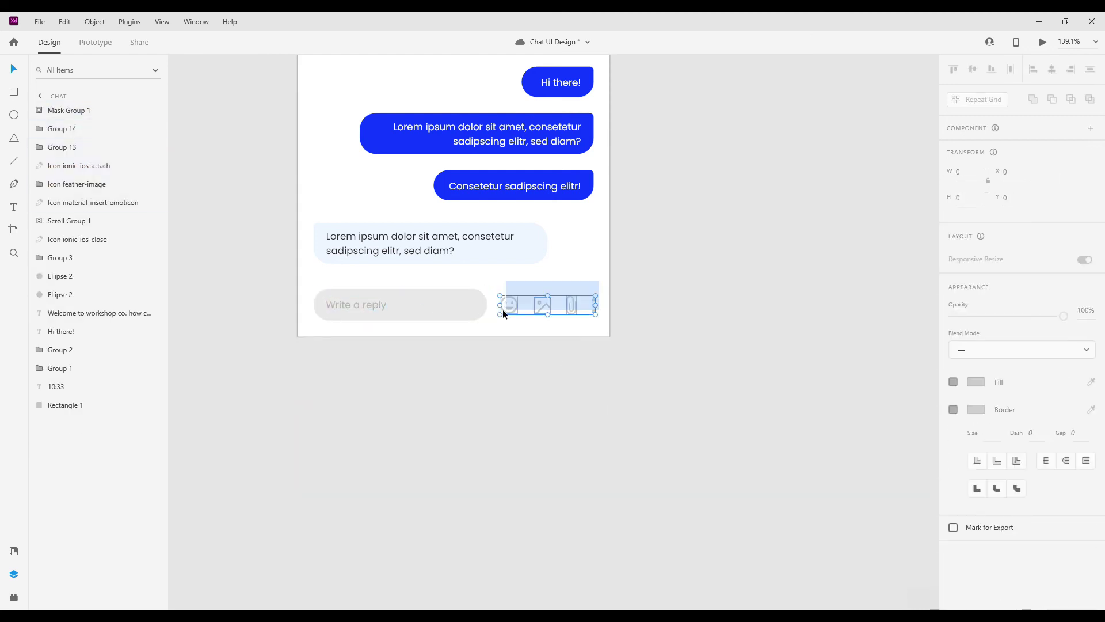
key("ctrl+g")
Step: Duplicate the Chat artboard as Chat – 1
left_click(455, 335)
scroll(455, 335, "down", 5)
scroll(559, 279, "down", 2)
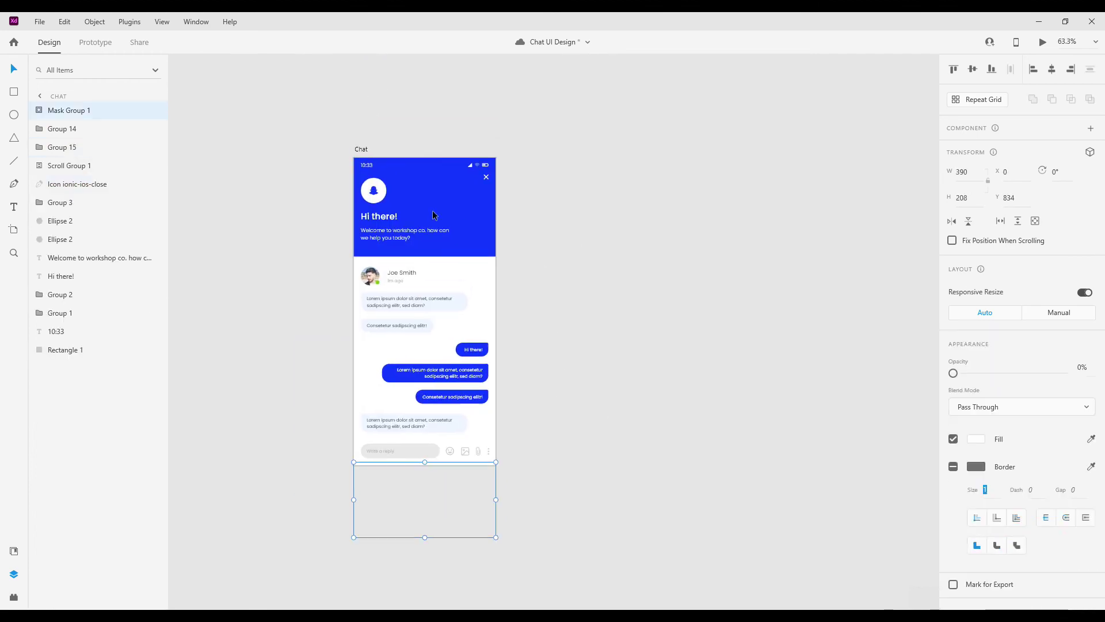
left_click(362, 149)
key("ctrl+d")
scroll(506, 318, "down", 5)
Step: On Chat – 1, restore the keyboard to full opacity and remove its border
left_click(506, 314)
scroll(530, 291, "up", 3)
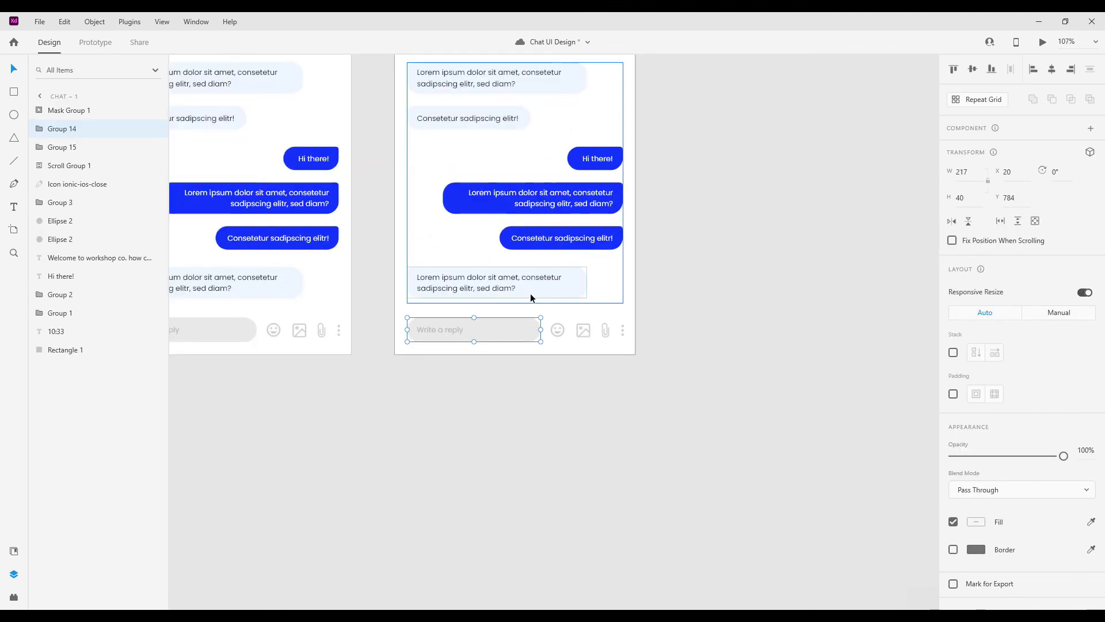
left_click(576, 363)
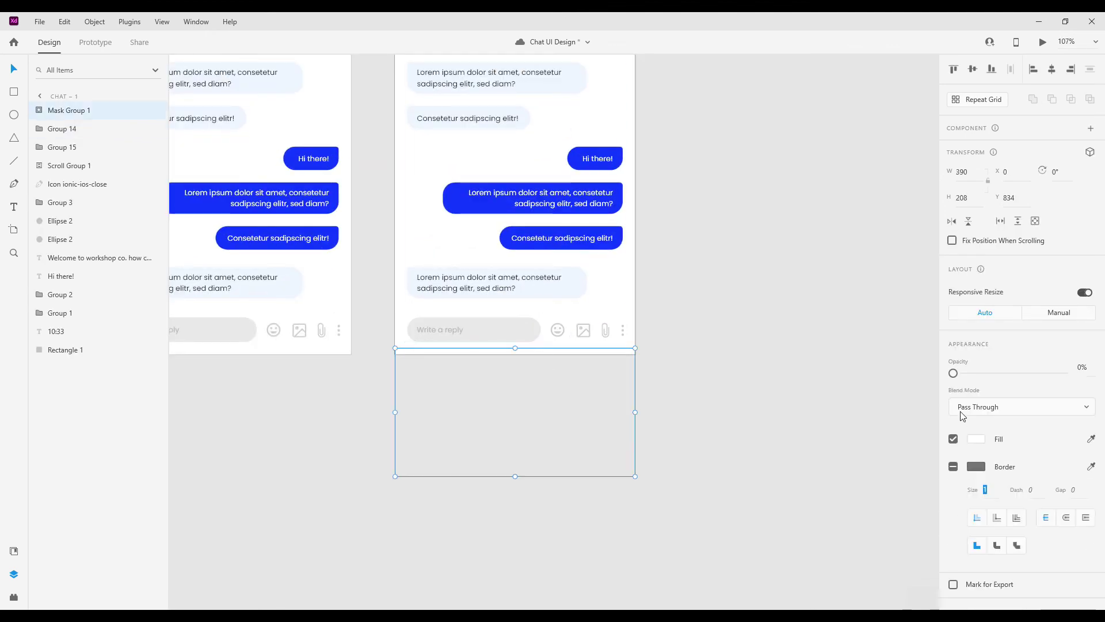
left_click_drag(953, 374, 1064, 373)
left_click(953, 466)
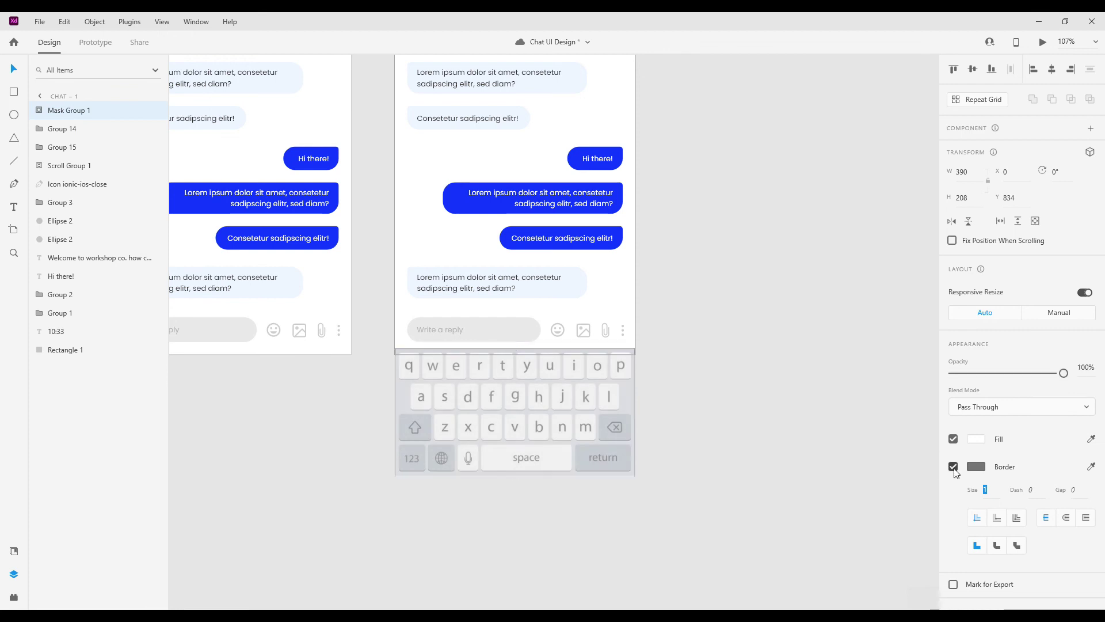
Step: Raise the reply bar, its icons and the keyboard together so the keyboard sits on screen
left_click(518, 323)
left_click(602, 326, "shift")
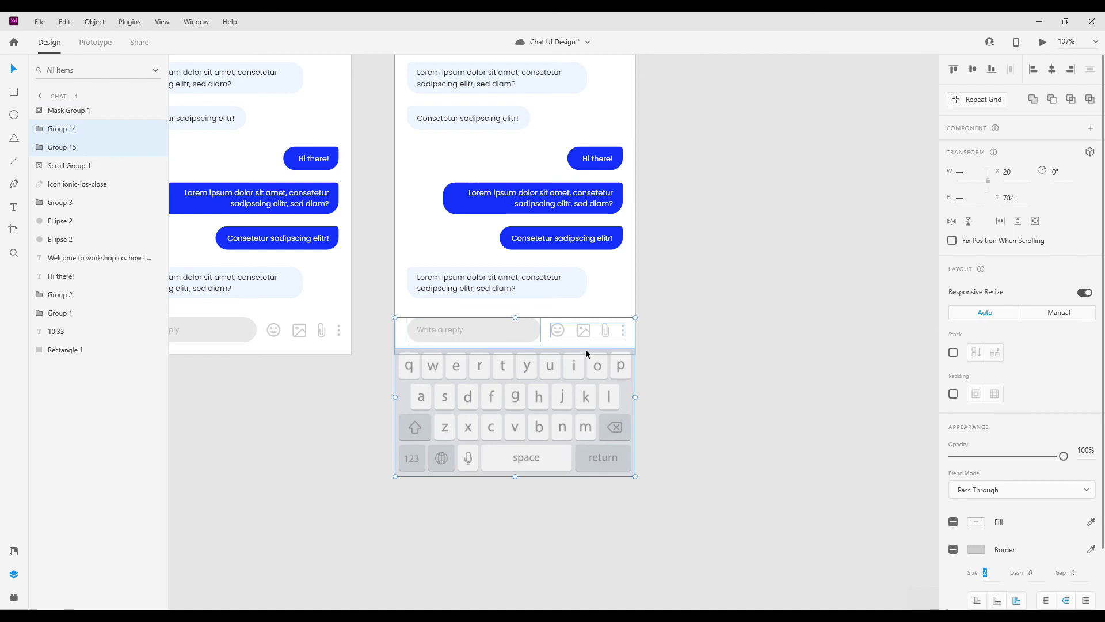
left_click(586, 349, "shift")
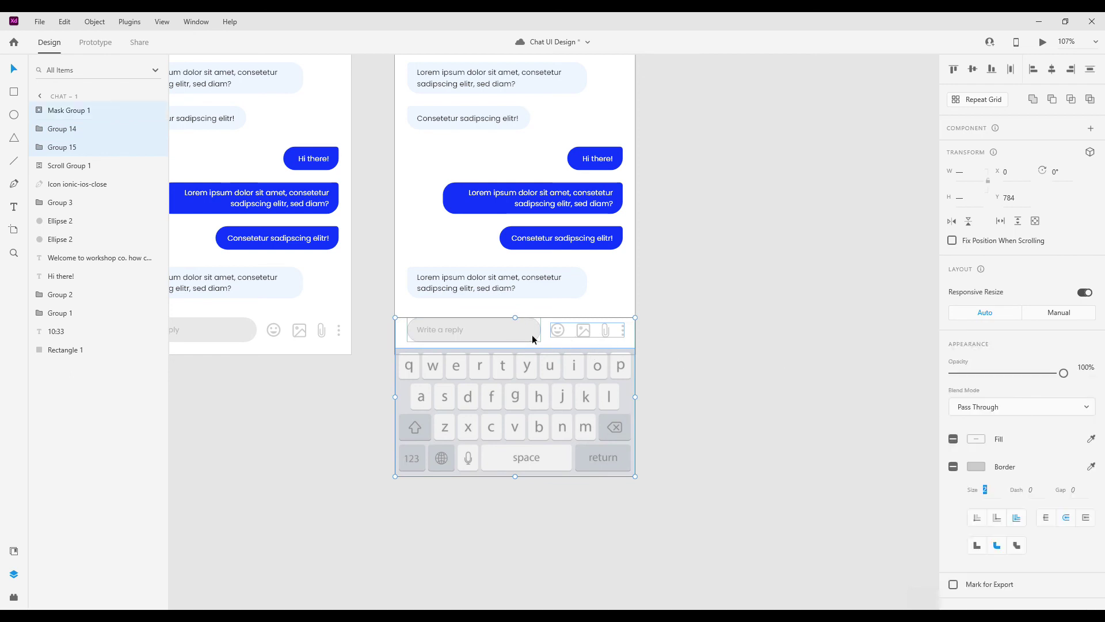
key("shift+Up")
key("shift+Up")
key("shift+Up")
key("shift+Up")
key("shift+Up")
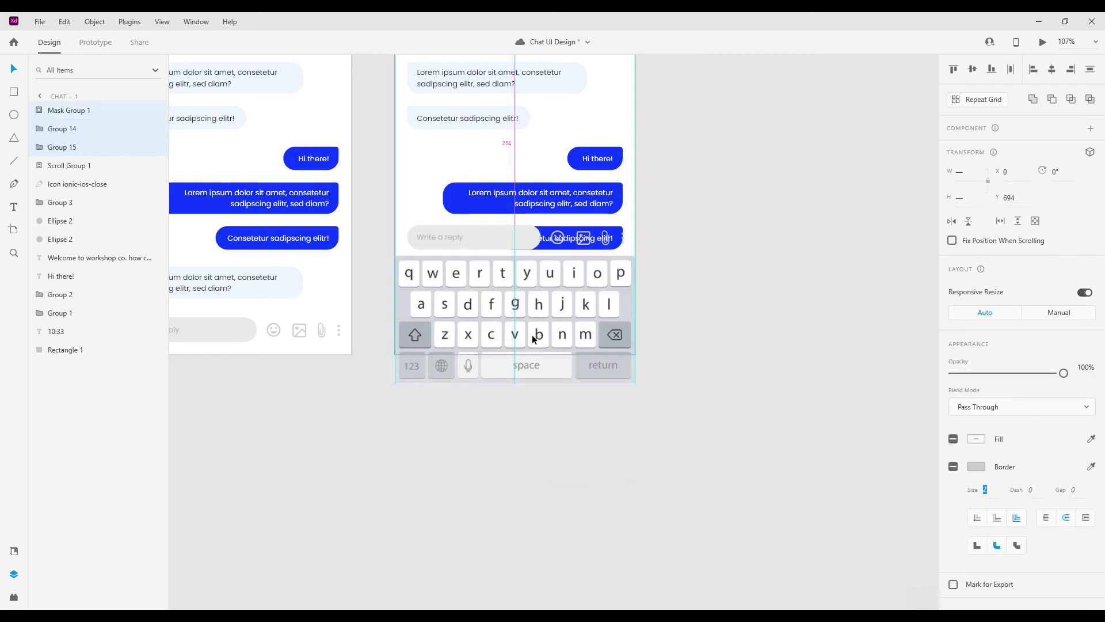
key("shift+Up")
key("shift+Up")
key("shift+Up")
key("shift+Down")
key("shift+Down")
key("shift+Down")
key("shift+Down")
key("shift+Down")
key("shift+Down")
key("shift+Down")
key("shift+Down")
key("Down")
key("Down")
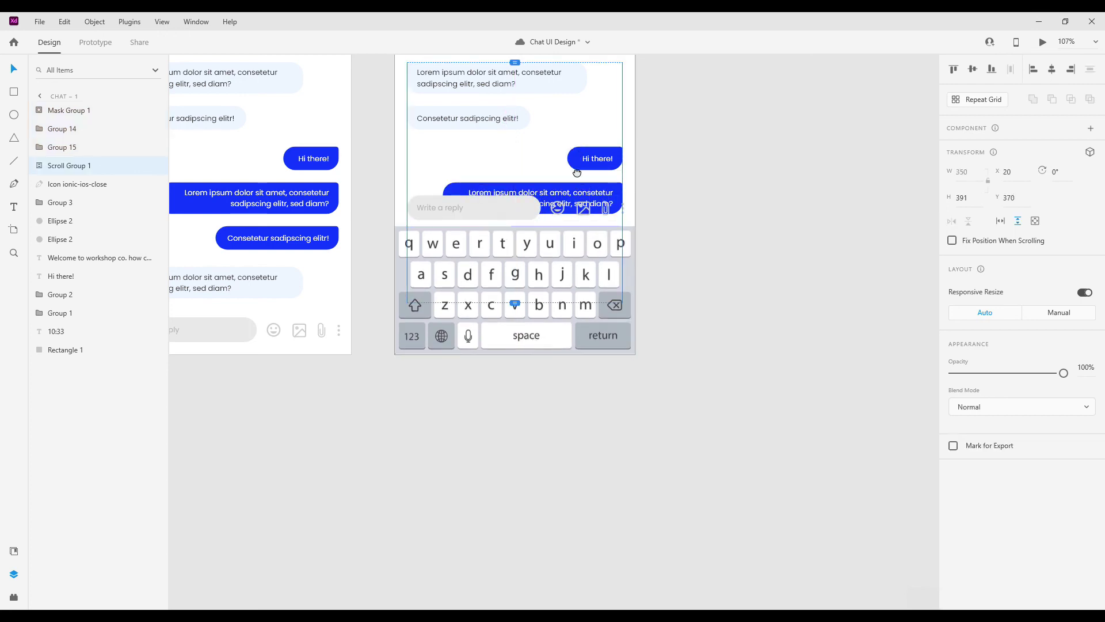
Step: Shorten Chat – 1's message area to height 195 so it ends above the reply bar
left_click(595, 159)
scroll(583, 277, "up", 3)
left_click_drag(524, 430, 526, 309)
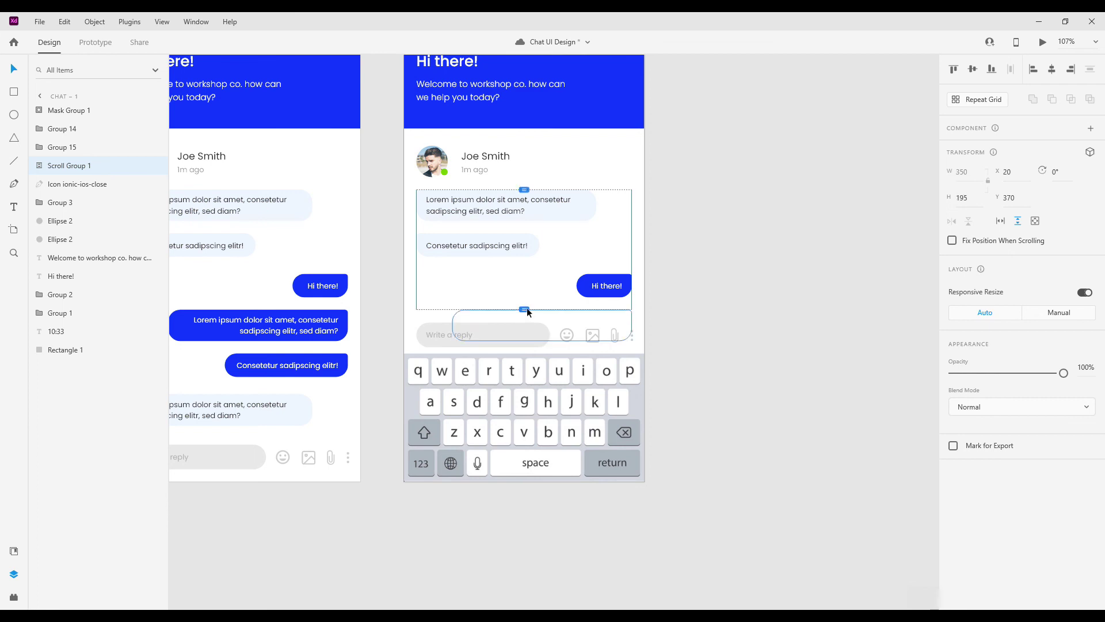
scroll(527, 312, "down", 3)
Step: Link Chat's reply field to Chat – 1 on Tap with Auto-Animate, Ease In-Out, 0.4 s
left_click(633, 345)
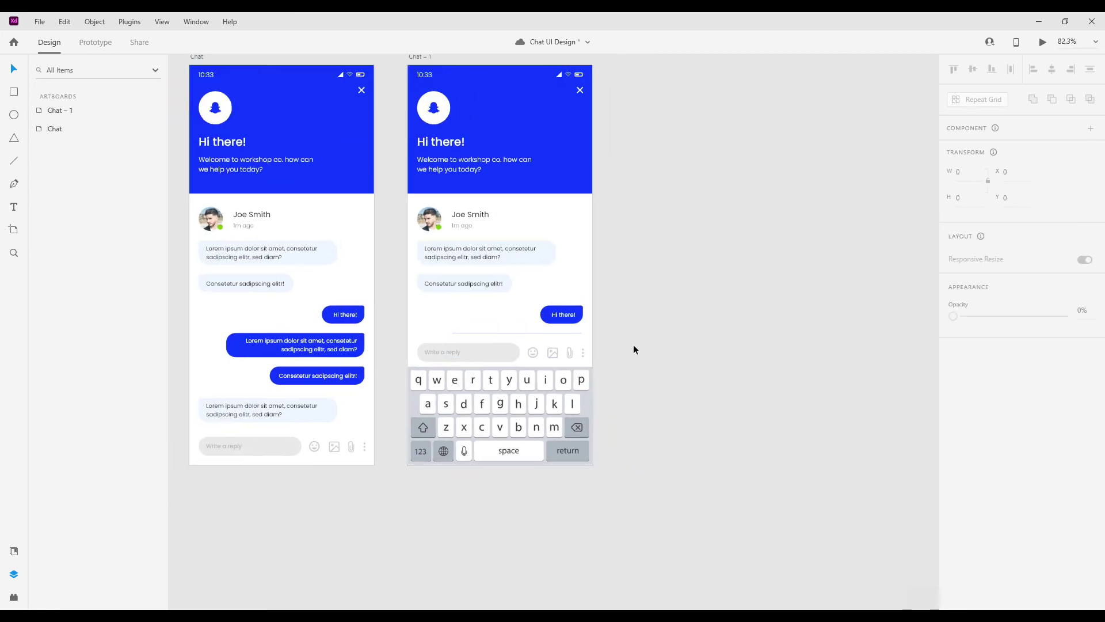
scroll(633, 350, "down", 1)
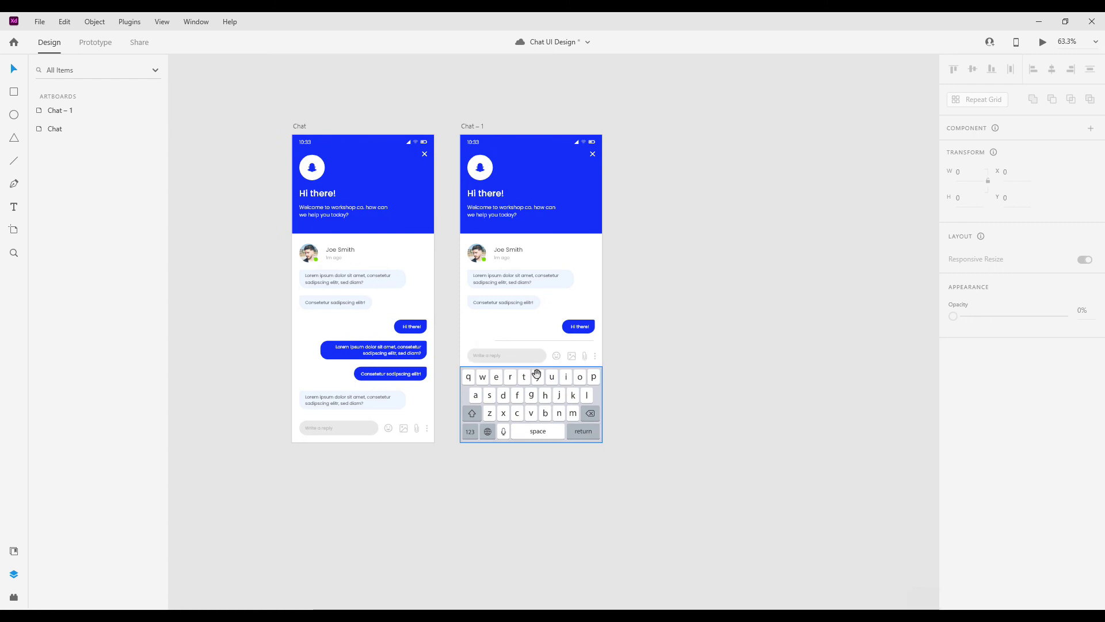
scroll(536, 374, "down", 1)
left_click(94, 42)
left_click(342, 397)
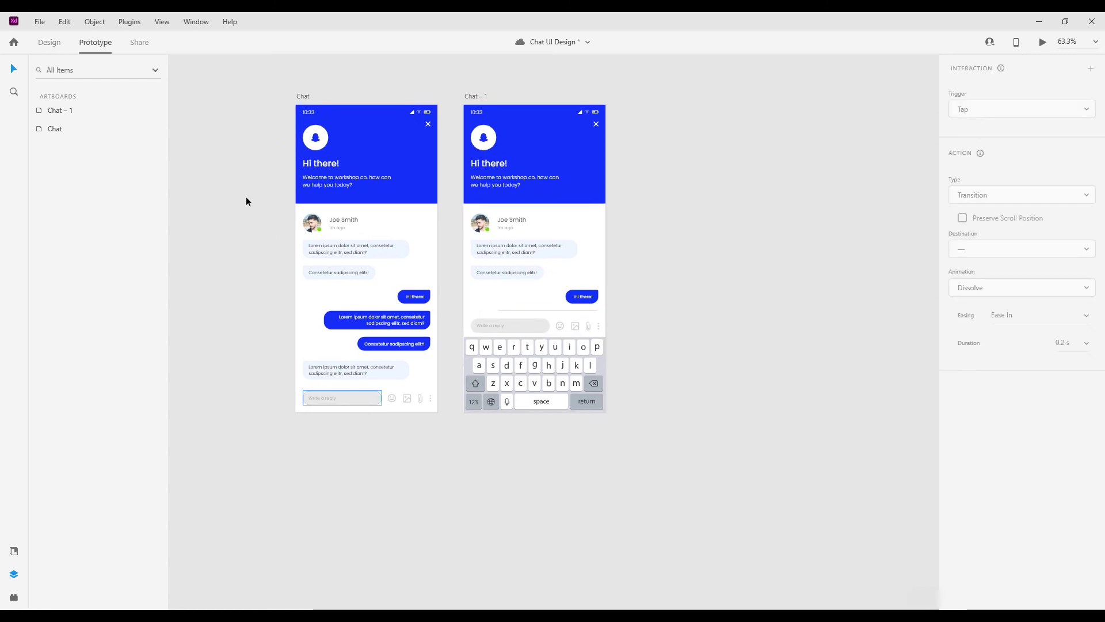
left_click_drag(382, 398, 518, 323)
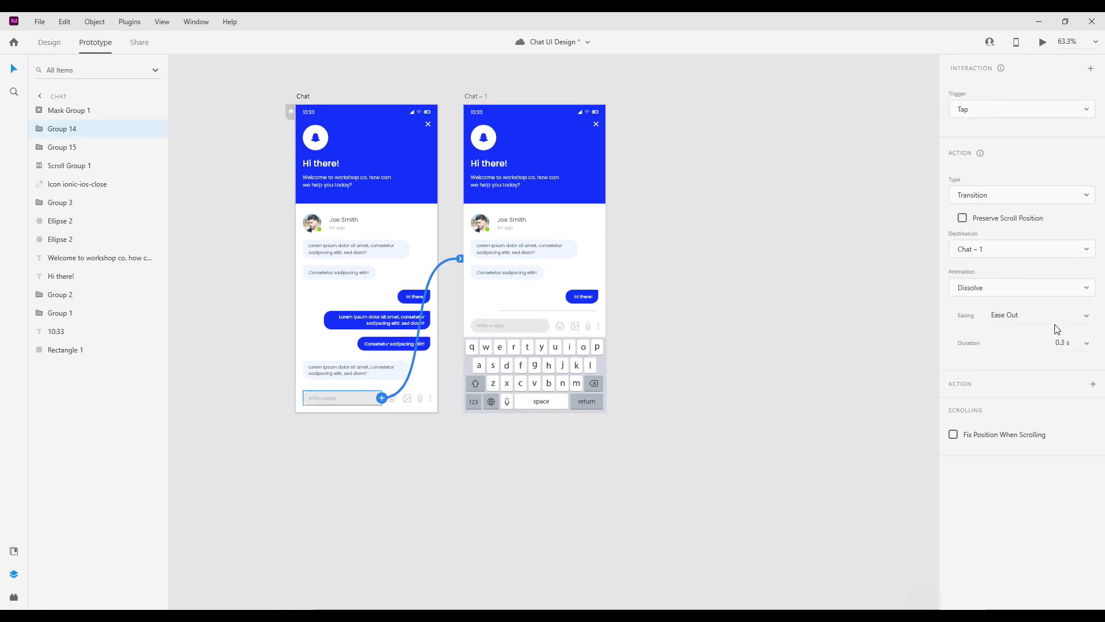
left_click(1092, 193)
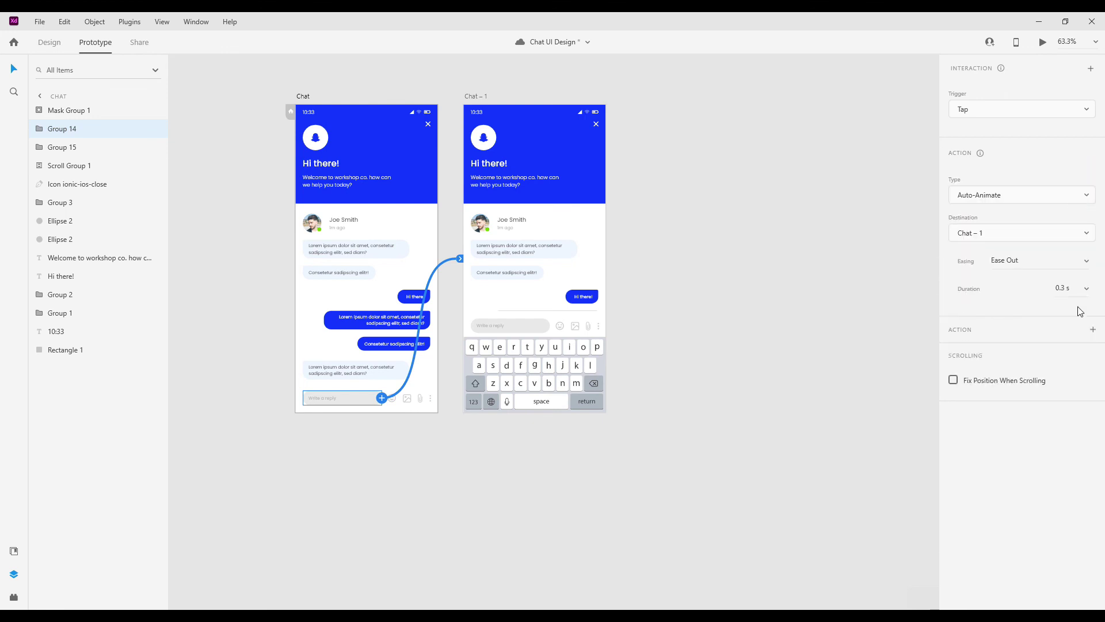
left_click(1087, 261)
left_click(1058, 306)
left_click(1087, 289)
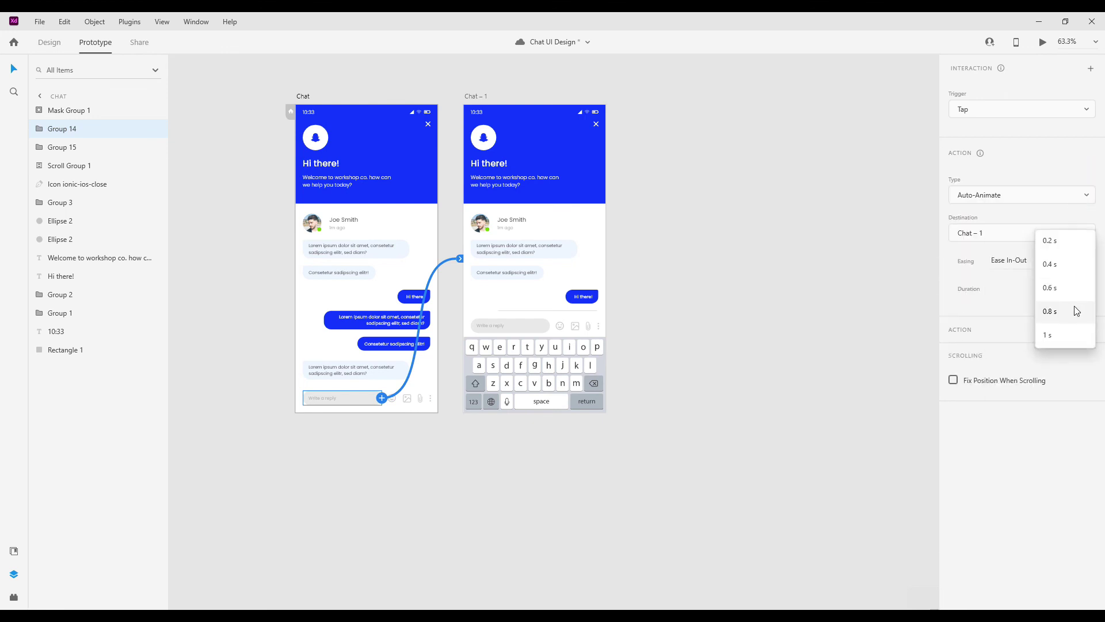
left_click(1067, 265)
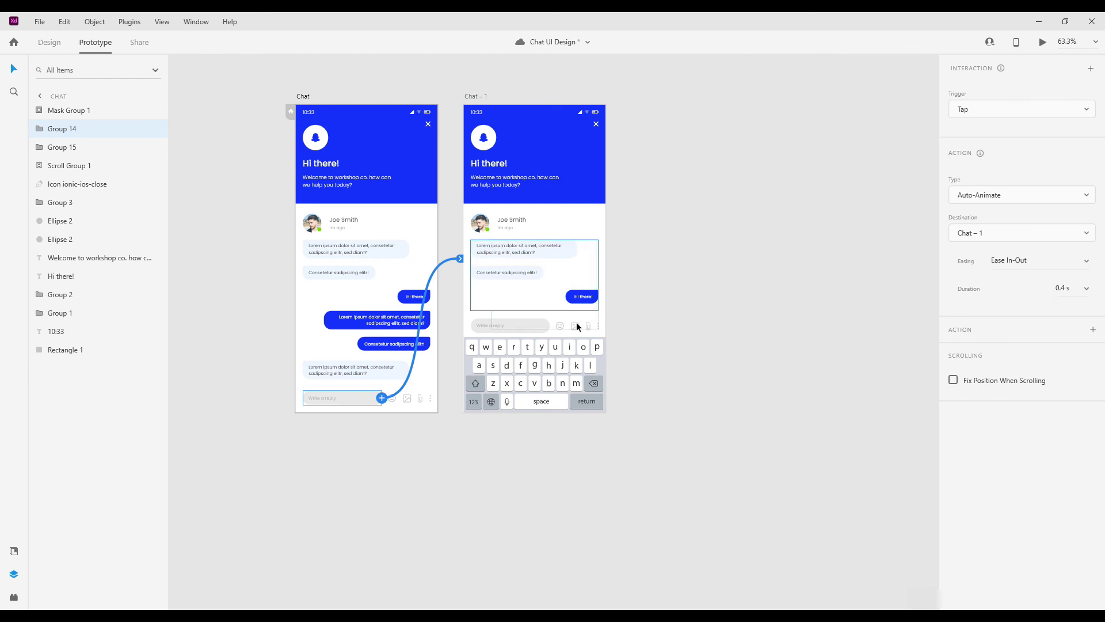
Step: Link Chat – 1's message area back to the Chat artboard, then select Chat as the start screen
scroll(520, 305, "up", 2)
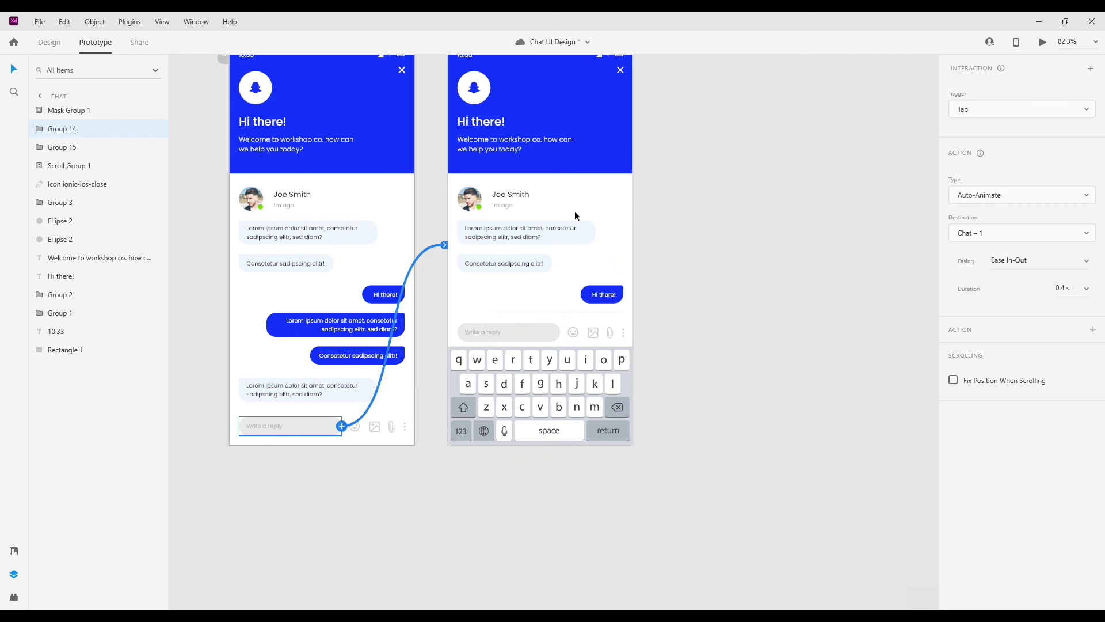
left_click(627, 250)
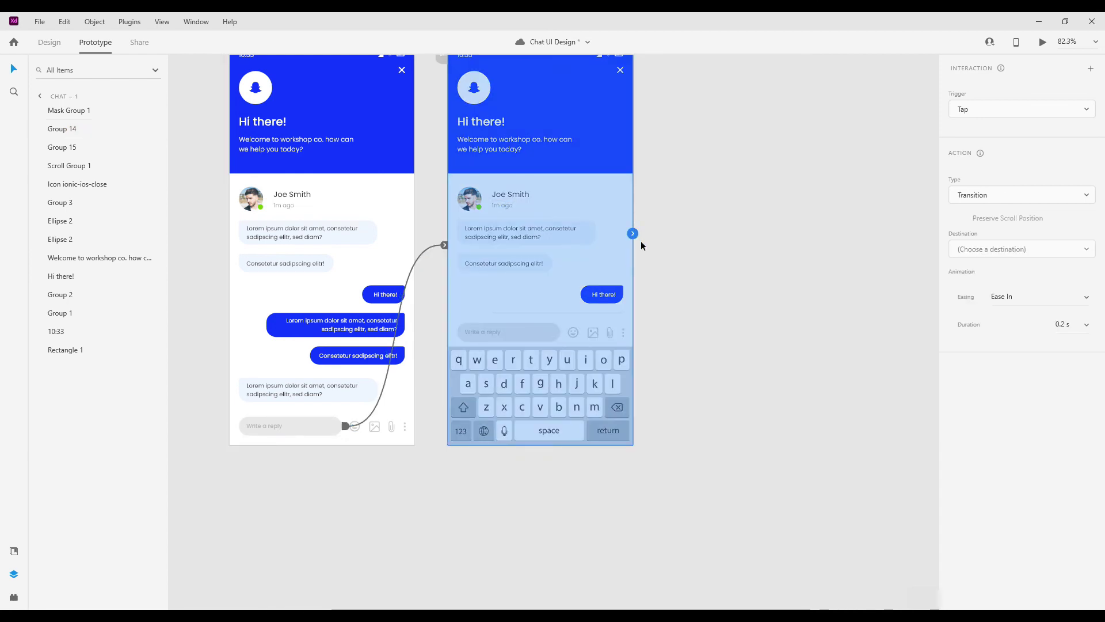
left_click(673, 274)
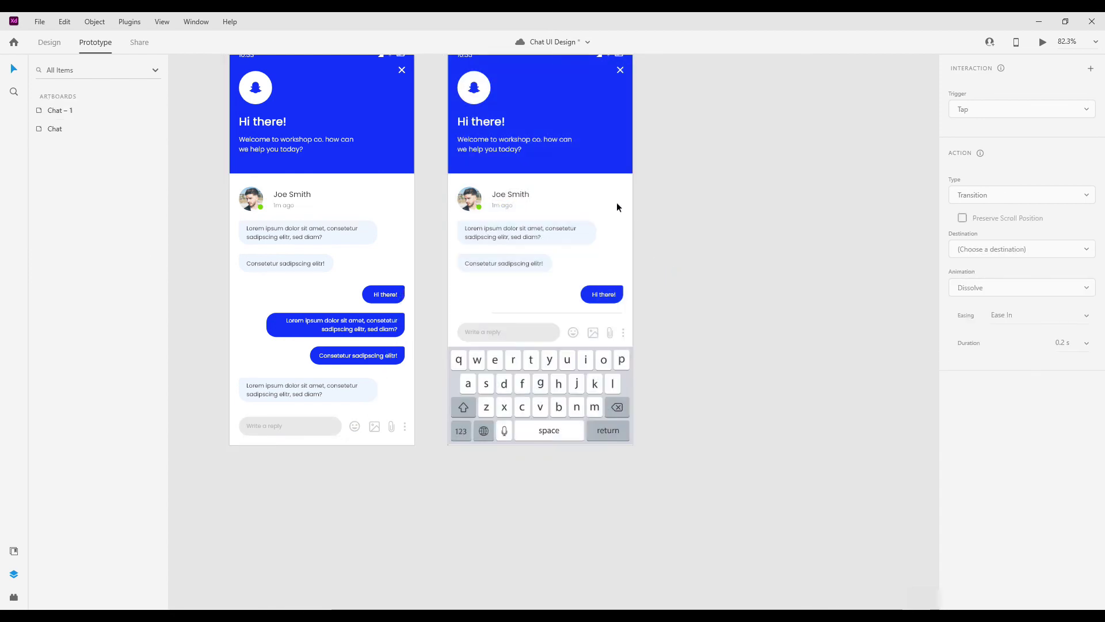
left_click(591, 282)
mouse_move(623, 266)
left_mouse_down()
mouse_move(366, 334)
mouse_move(414, 295)
left_mouse_up()
scroll(303, 131, "up", 3)
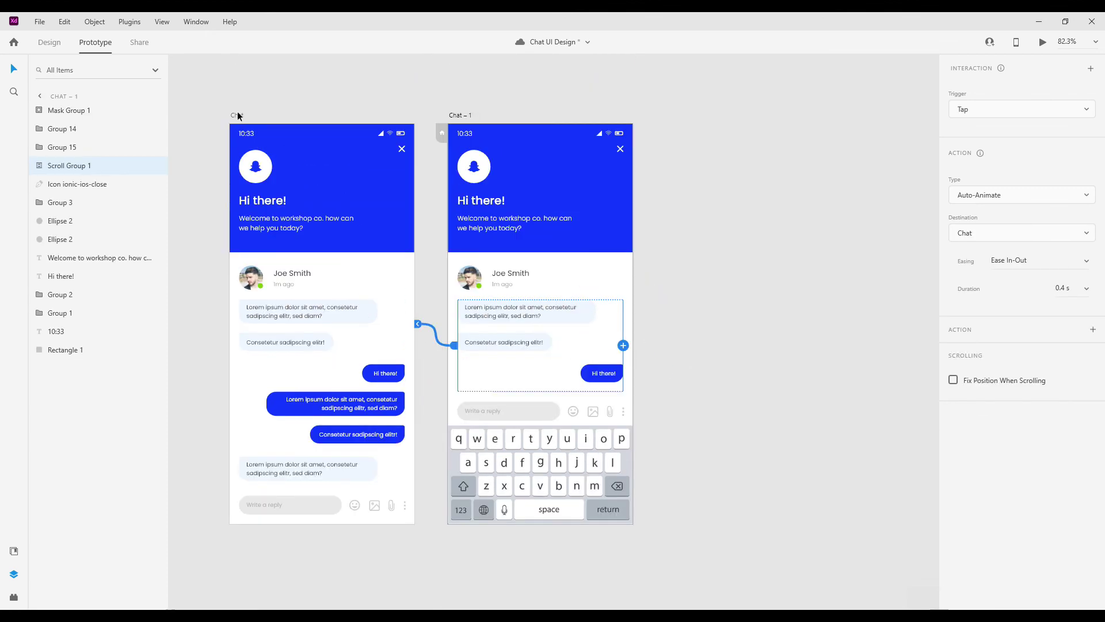
left_click(238, 115)
Step: Preview the prototype, tap the reply bar to check the keyboard slides in, then close preview
key("ctrl+Return")
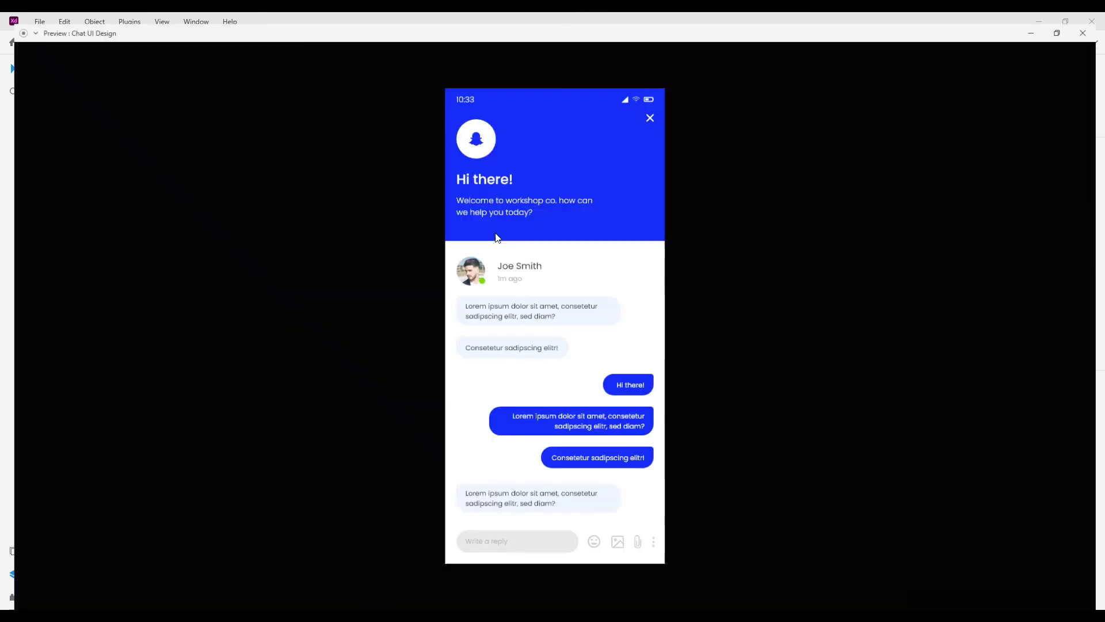
left_click(518, 536)
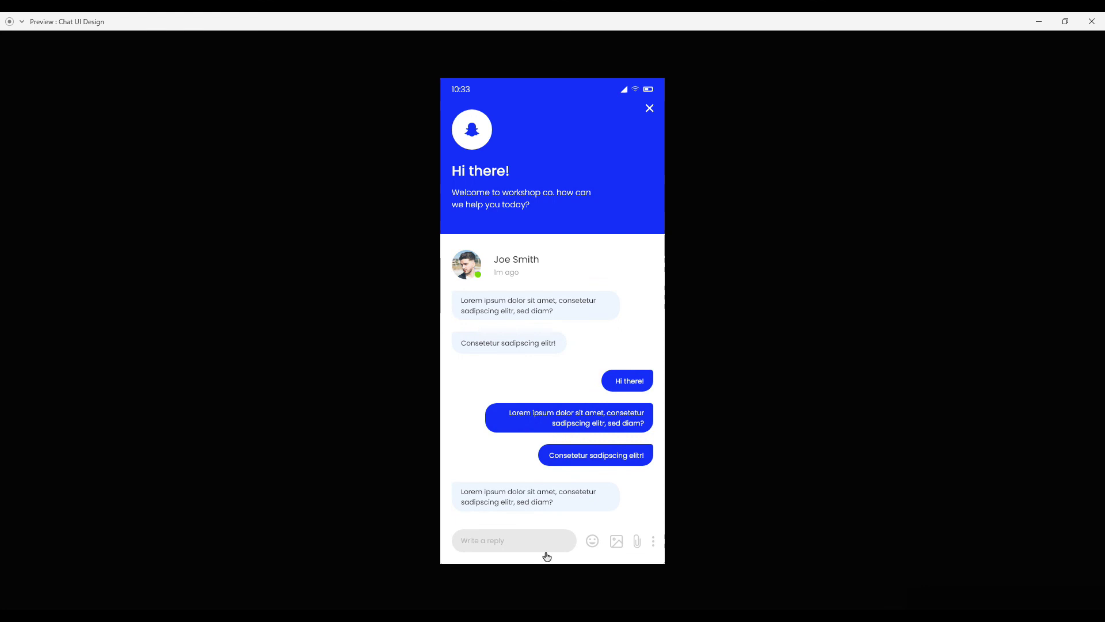
left_click(545, 548)
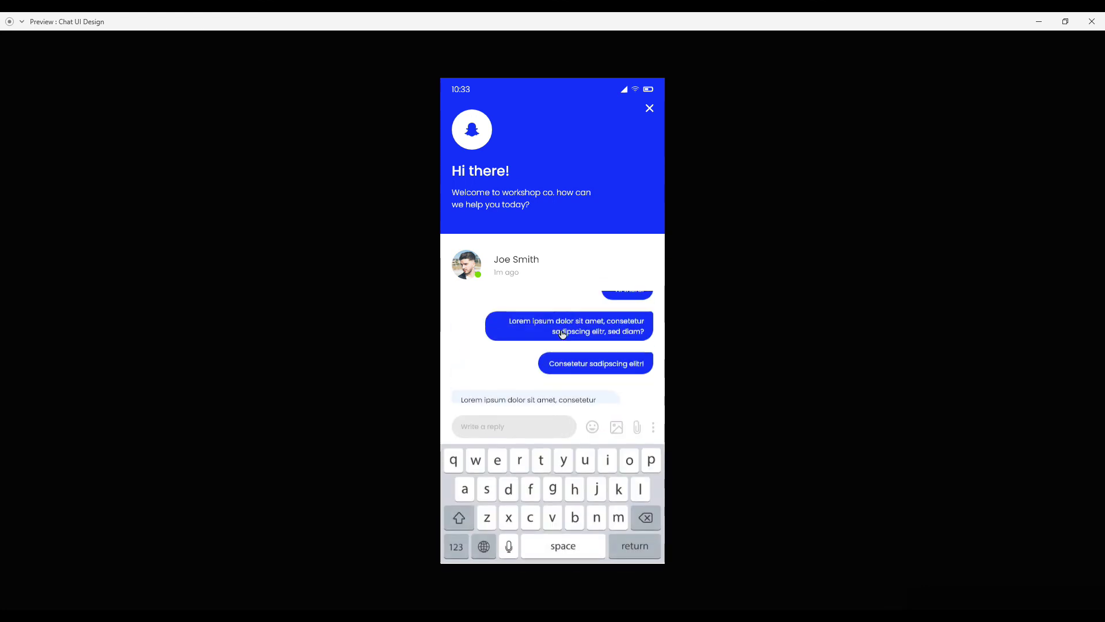
left_click(1092, 21)
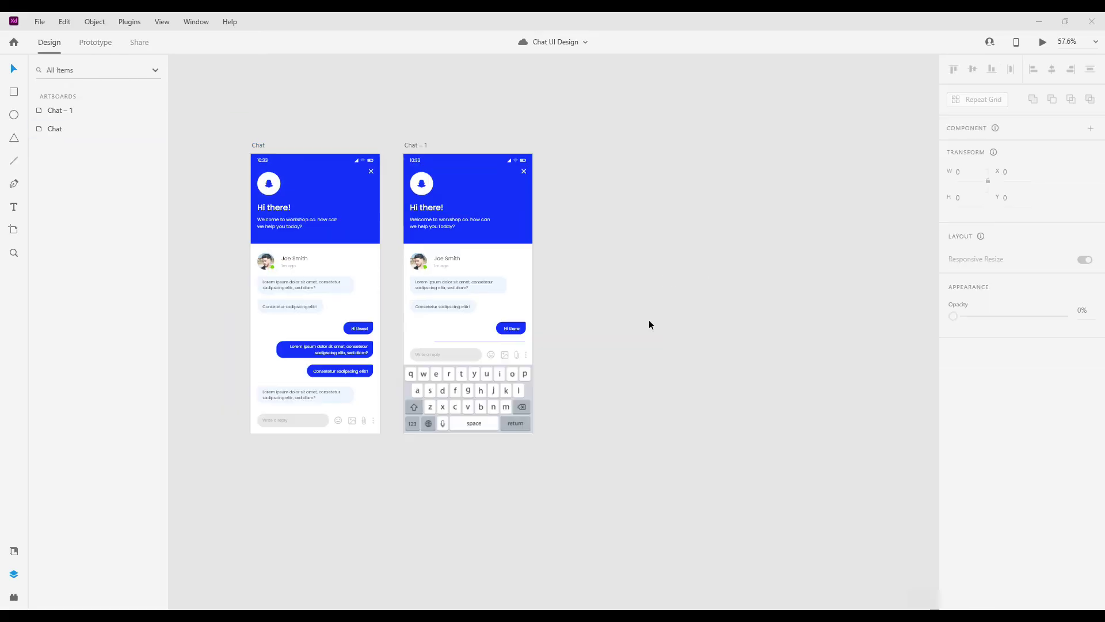
Step: Duplicate the Chat artboard as Chat – 2, placed to its right
left_click(259, 145)
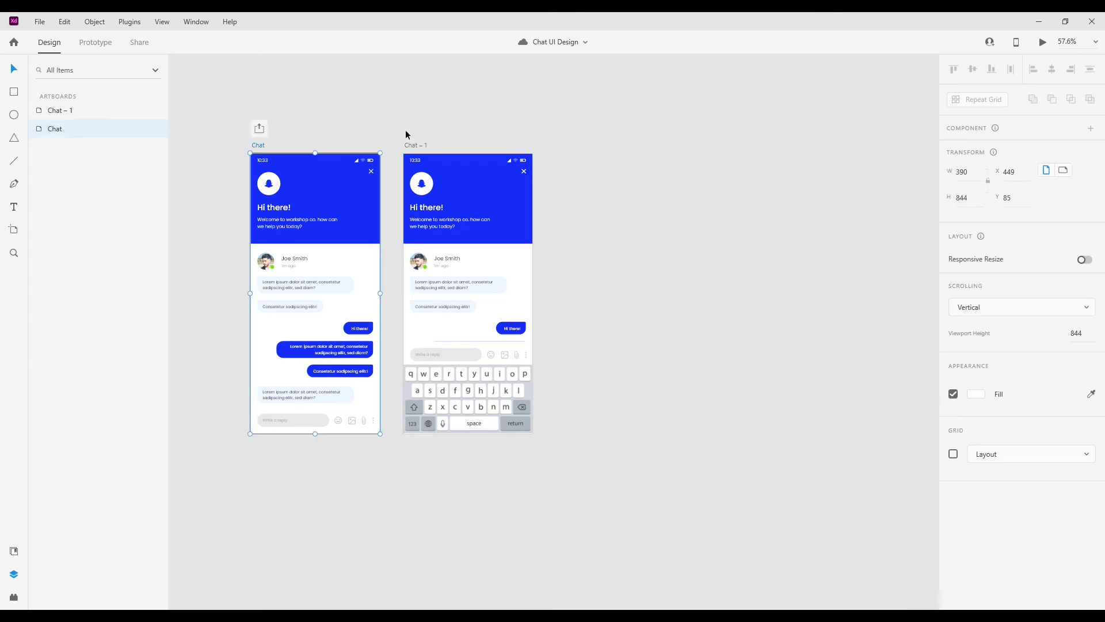
key("ctrl+d")
left_click_drag(565, 144, 561, 146)
left_click(539, 91)
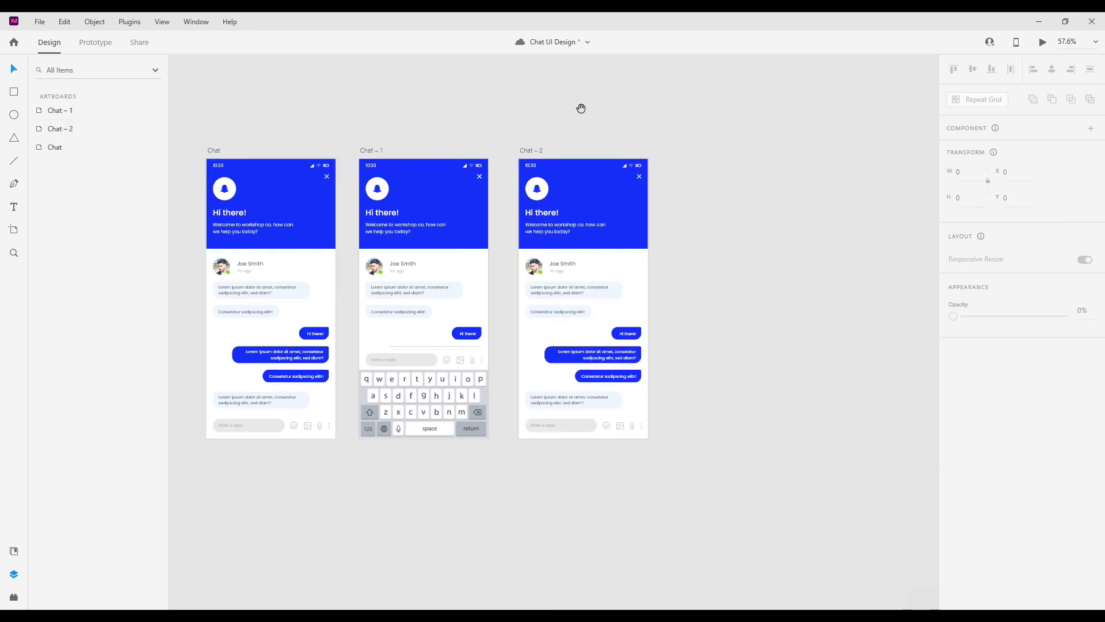
scroll(491, 282, "up", 3)
scroll(507, 249, "down", 2)
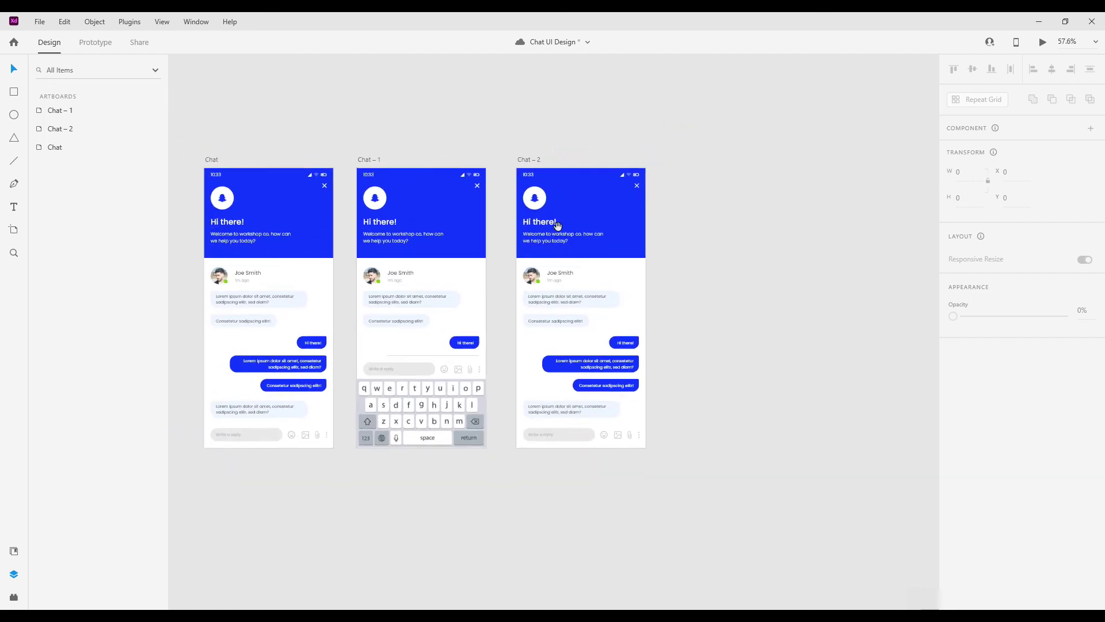
left_click(526, 163)
Step: Delete Chat – 2's welcome text, Hi there! heading, header avatar and close icon
left_click(590, 244)
scroll(590, 244, "up", 2)
double_click(602, 239)
key("ctrl+a")
key("Escape")
left_click(521, 218, "shift")
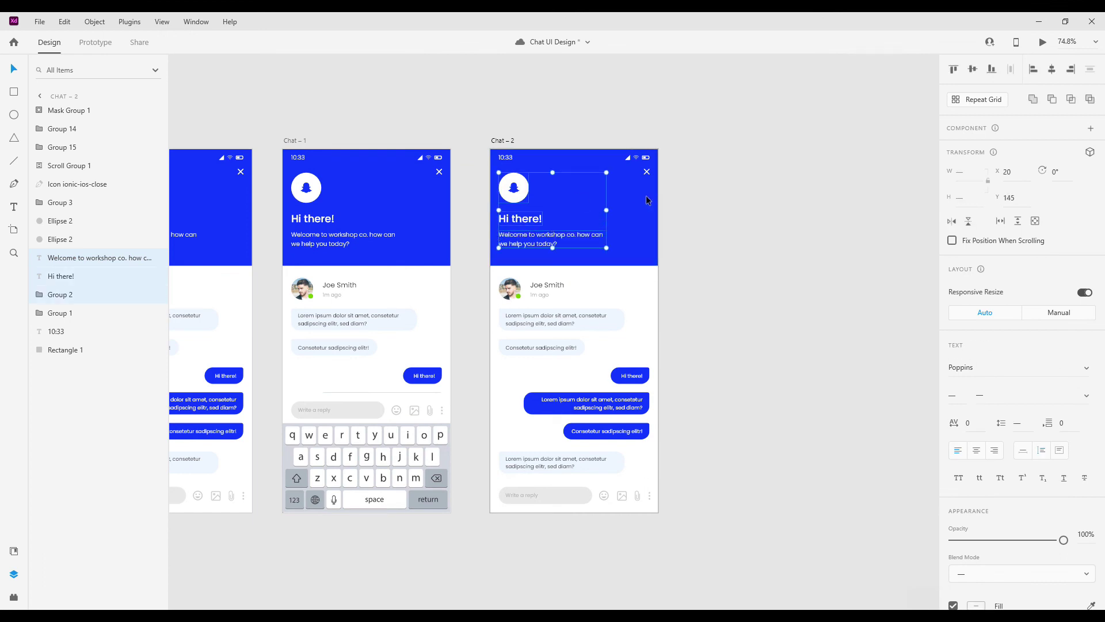
left_click(514, 188, "shift")
left_click(646, 173, "shift")
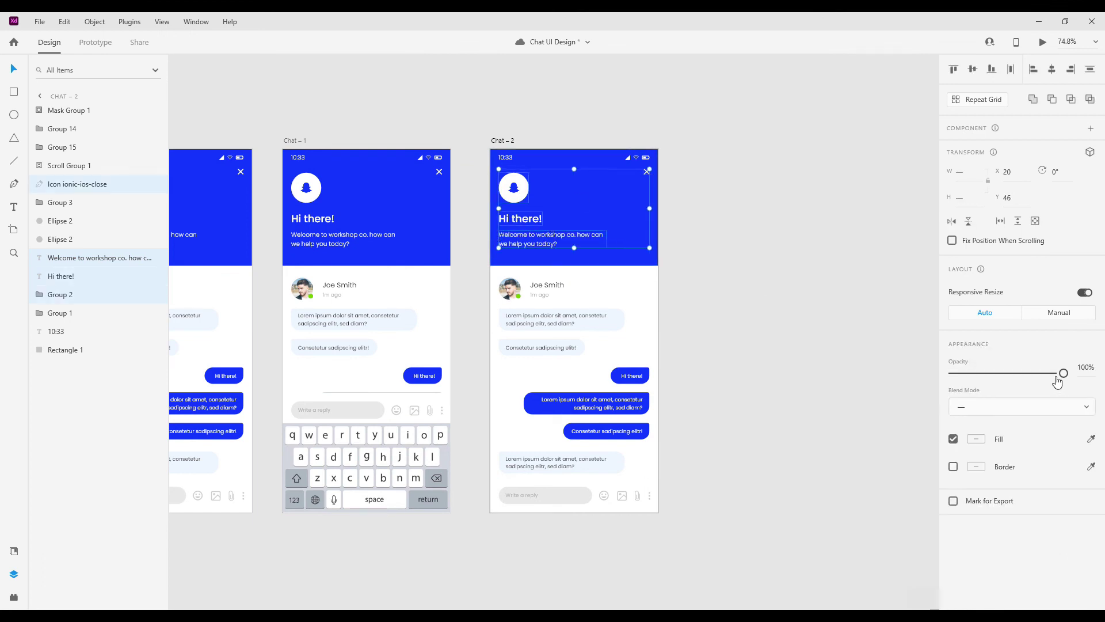
key("Delete")
Step: Shrink the blue header to a 46 px status bar and raise the avatar and name row
left_click(576, 264)
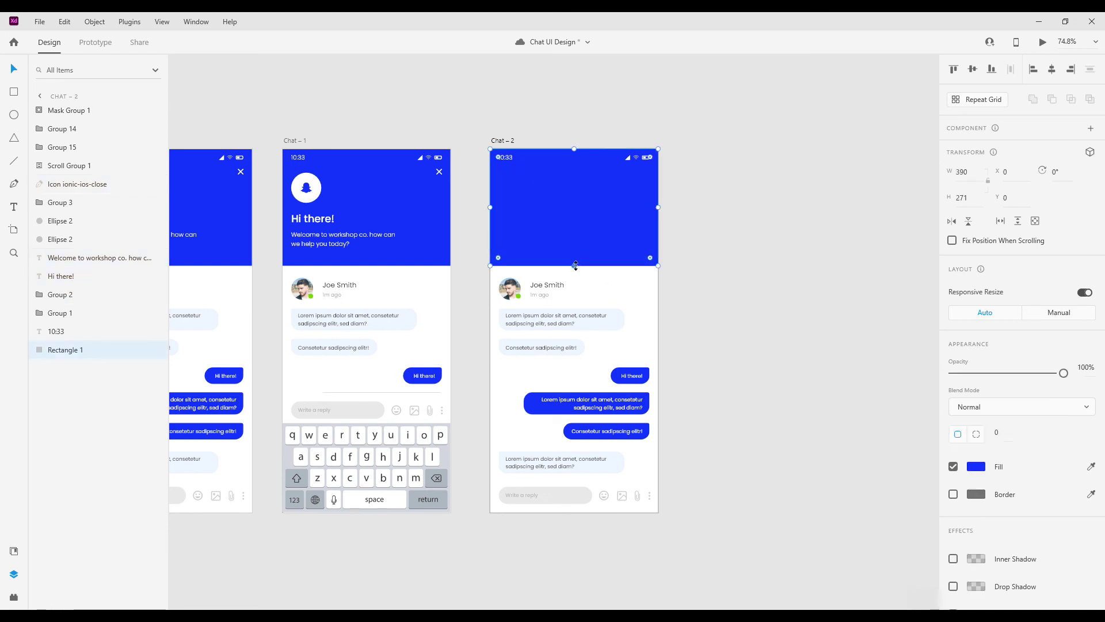
left_click_drag(576, 265, 576, 168)
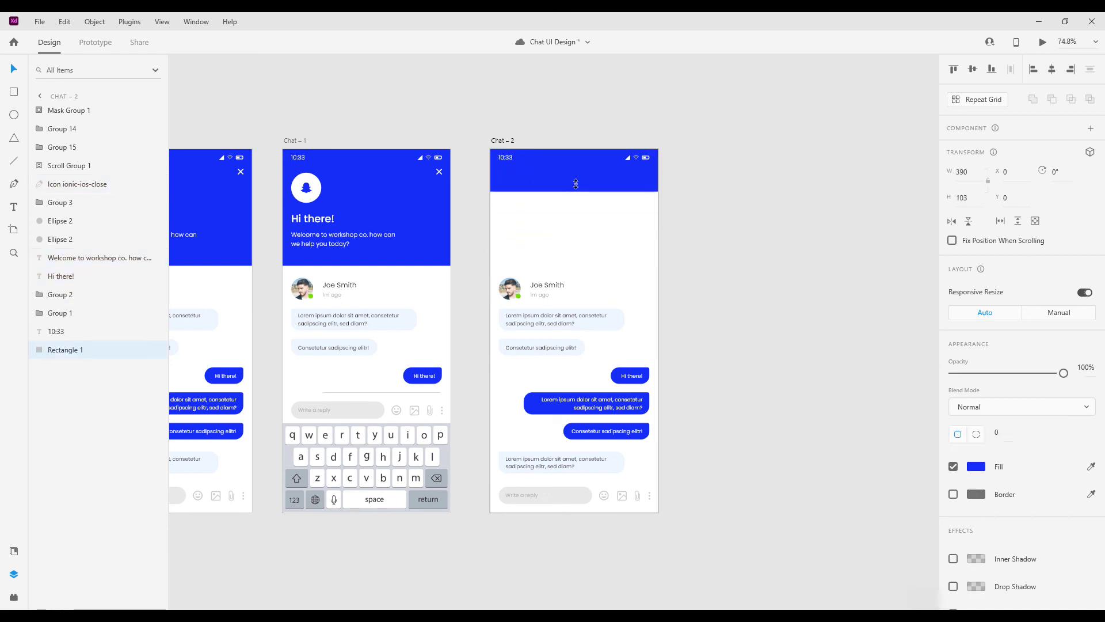
left_click(547, 297)
left_click(520, 294, "shift")
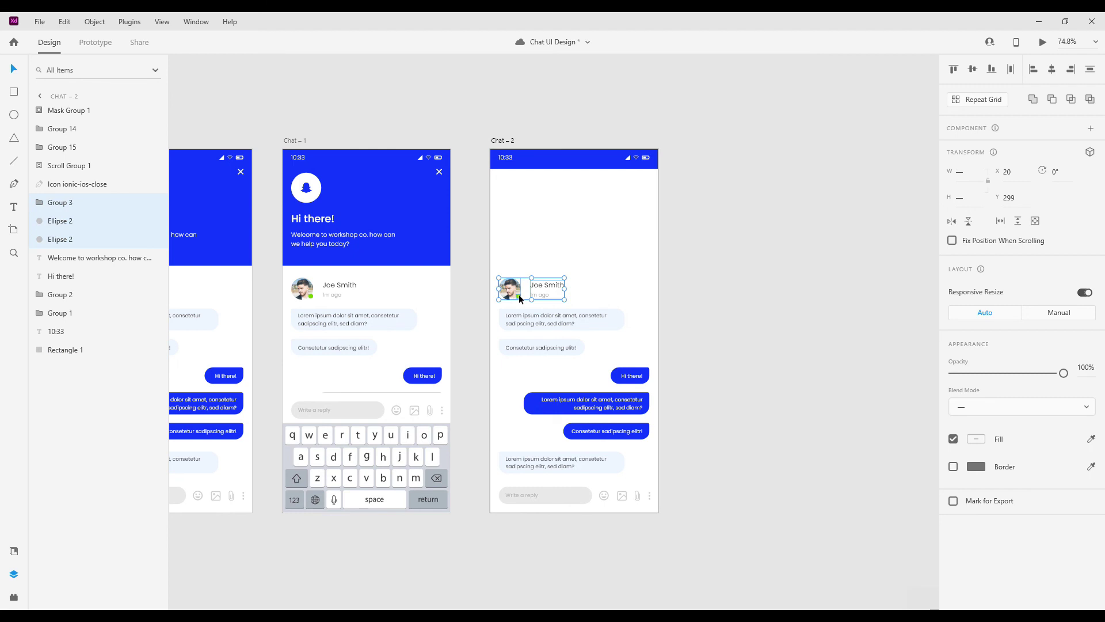
left_click_drag(519, 295, 538, 297)
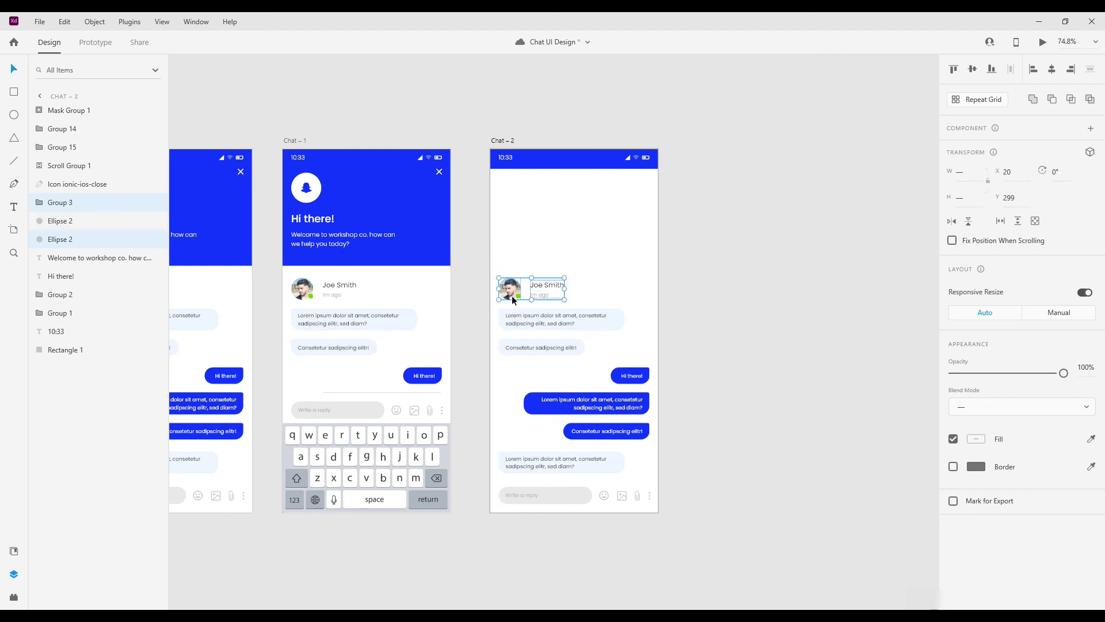
key("shift+Up")
key("shift+Up")
key("shift+Up")
key("shift+Up")
key("shift+Up")
key("shift+Up")
key("shift+Up")
key("shift+Up")
key("shift+Up")
key("shift+Up")
key("shift+Up")
key("Down")
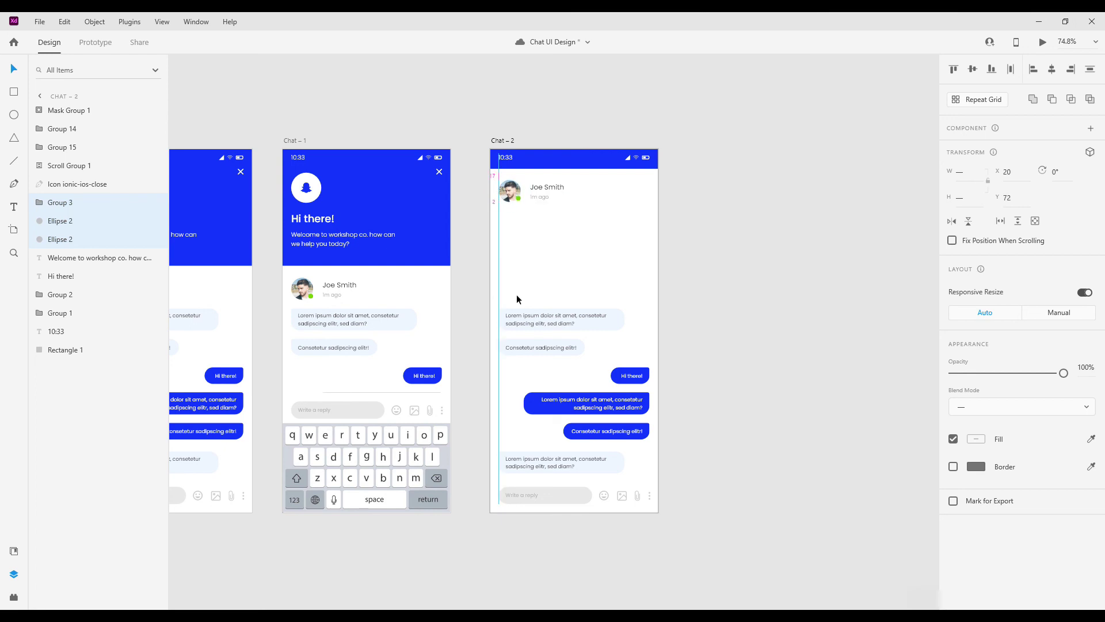
key("Down")
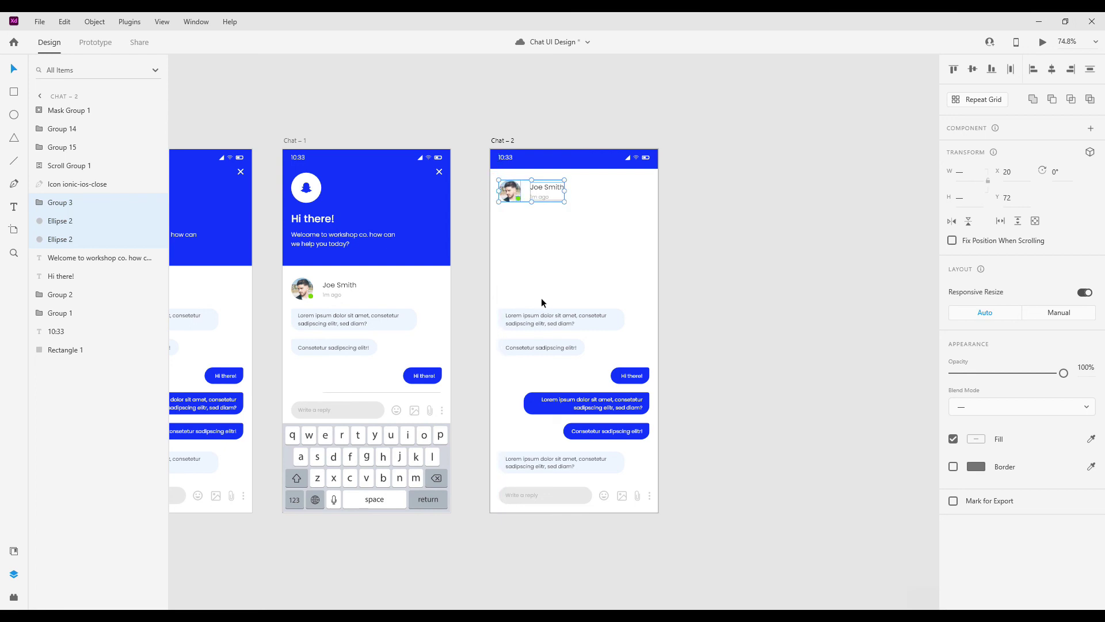
Step: Move Scroll Group 1 up under the name row and stretch it to 583 tall
left_click(562, 314)
key("shift+Up")
key("shift+Up")
key("shift+Up")
key("shift+Up")
key("shift+Up")
key("shift+Up")
key("shift+Up")
key("shift+Up")
key("shift+Up")
key("shift+Up")
key("shift+Up")
key("shift+Up")
key("shift+Up")
key("shift+Up")
key("shift+Up")
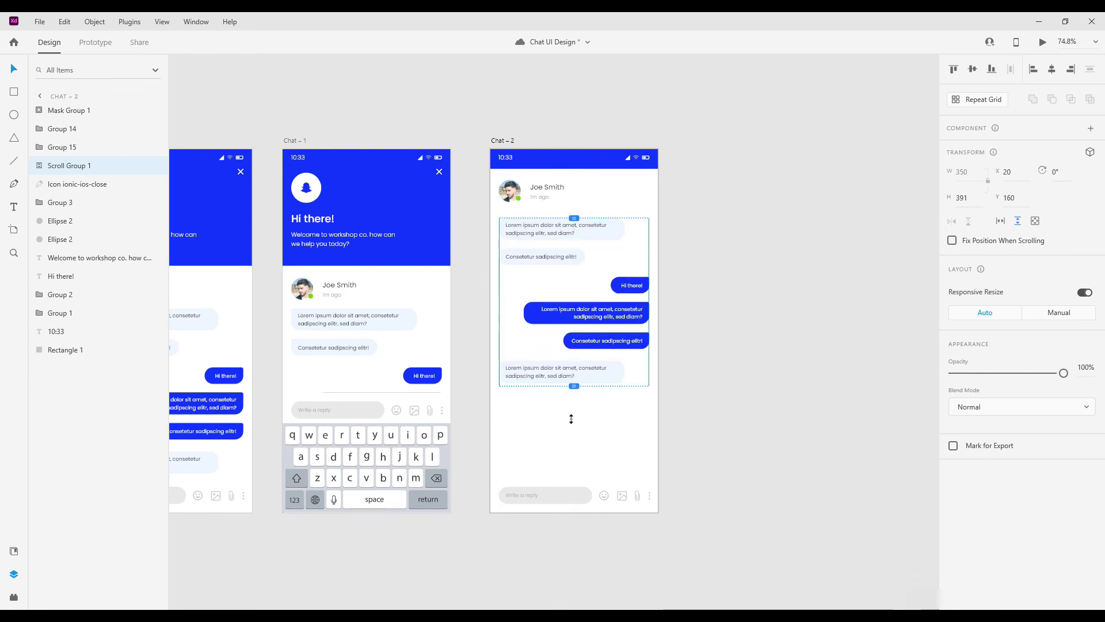
left_click_drag(571, 419, 569, 473)
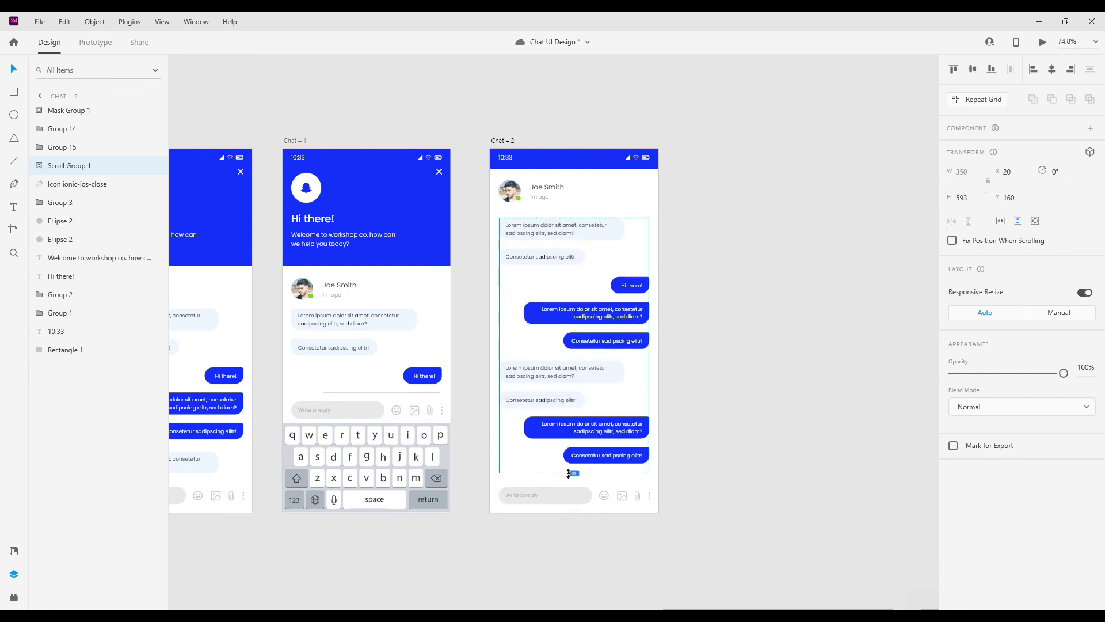
left_click(722, 386)
key("ctrl+0")
left_click(90, 48)
left_click(350, 228)
Step: Link Chat's close icon to Chat – 2 with Auto-Animate, Ease In-Out, 0.4 s
left_click_drag(354, 230, 603, 244)
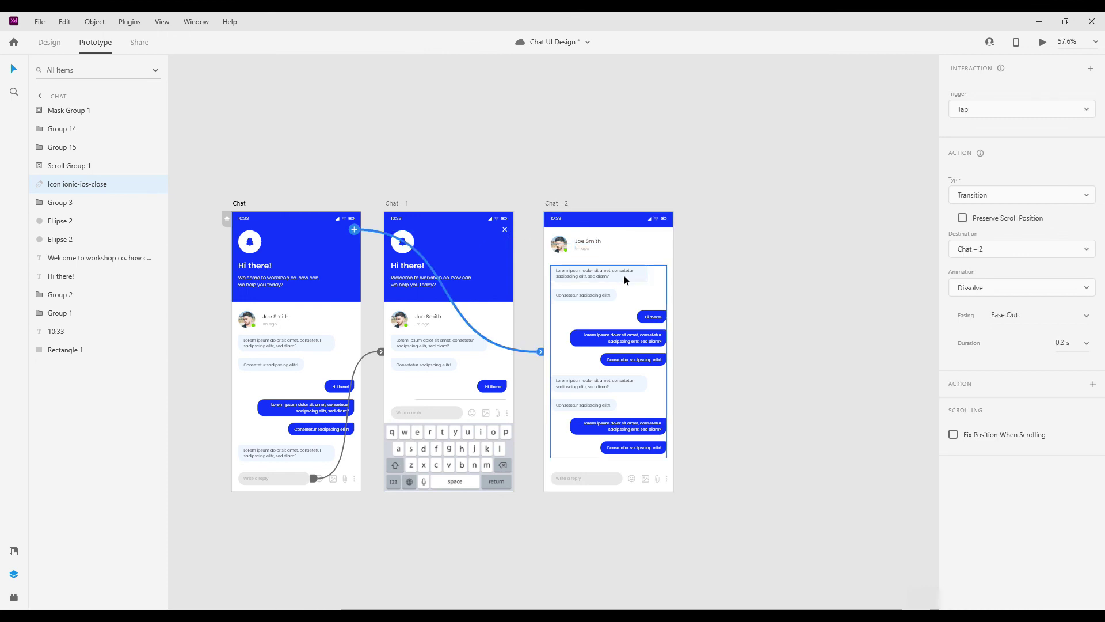
left_click(1030, 196)
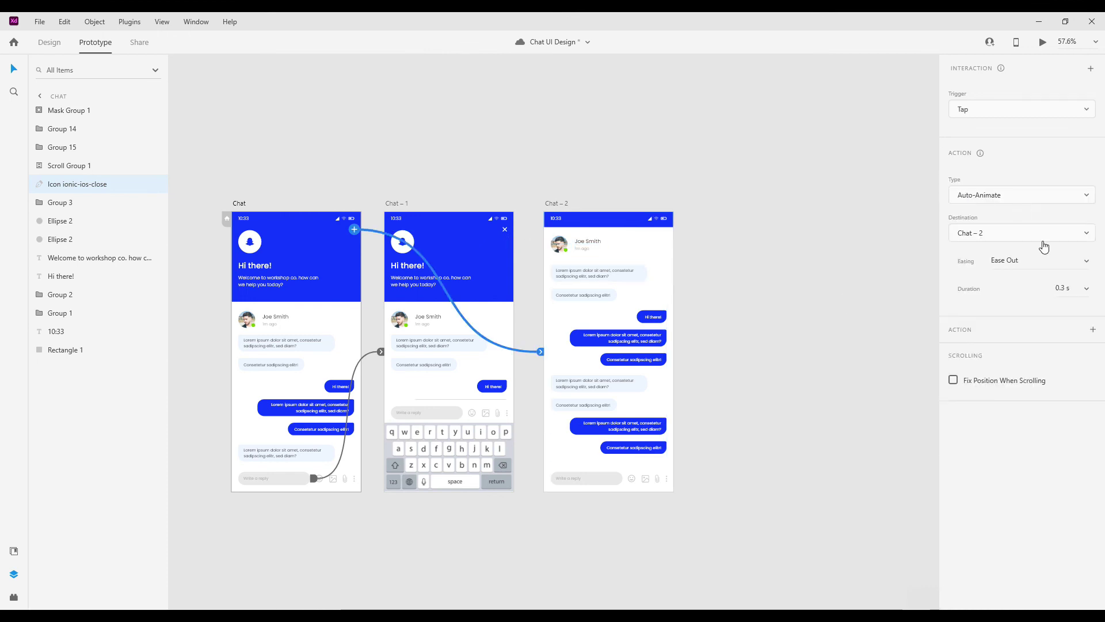
left_click(1088, 264)
left_click(1071, 306)
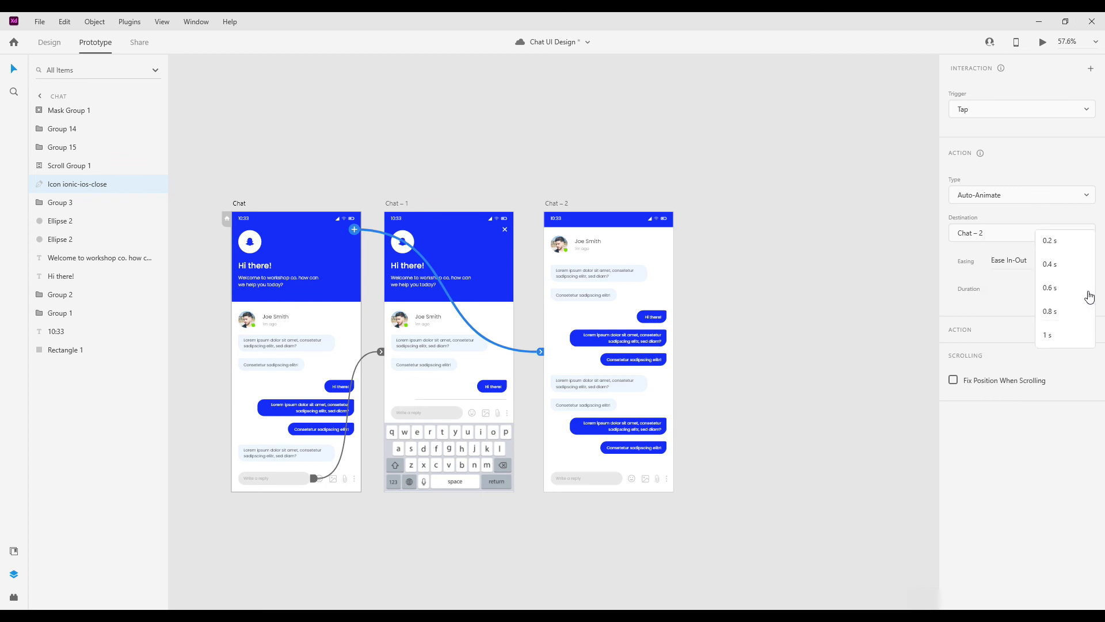
left_click(1068, 288)
left_click(1049, 264)
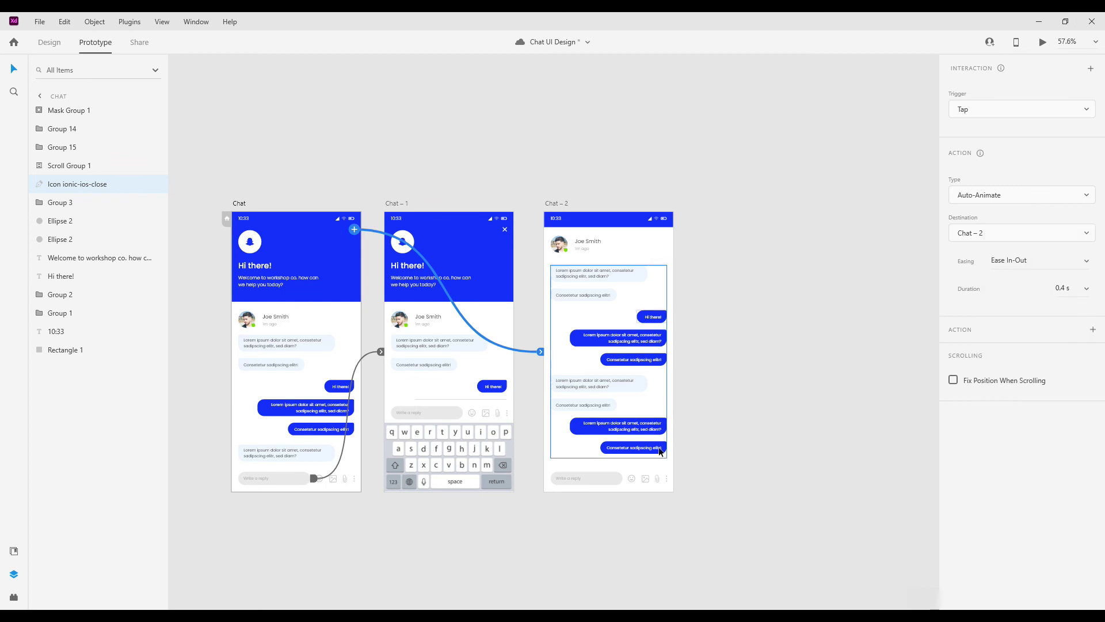
Step: Link Chat – 2's reply bar to Chat – 1, then preview from the Chat artboard
left_click(587, 481)
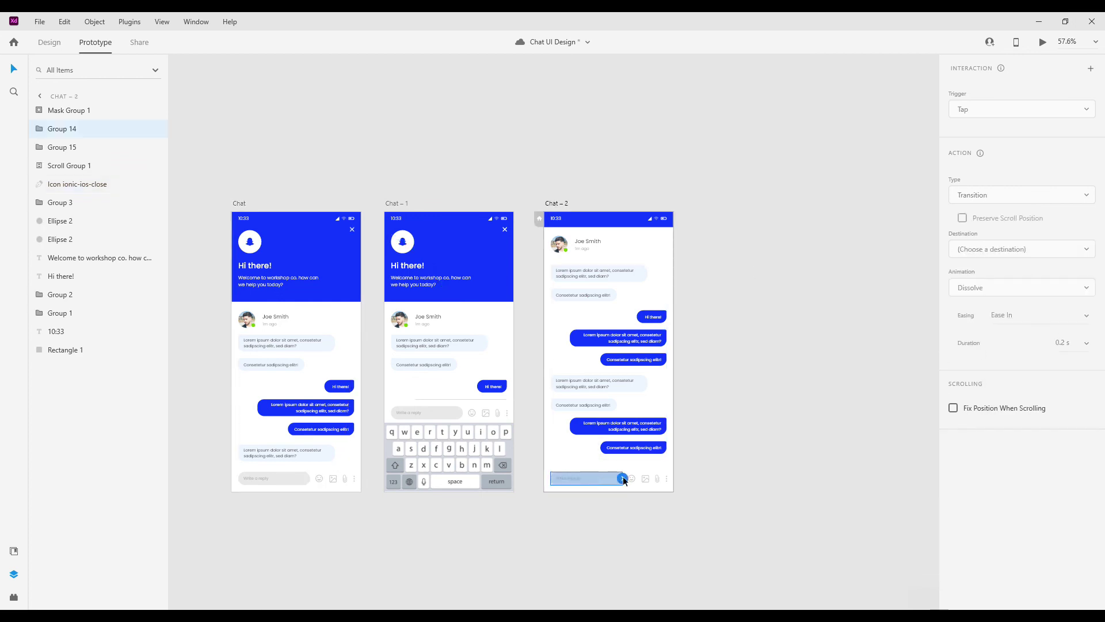
left_click_drag(622, 479, 485, 453)
left_click(485, 452)
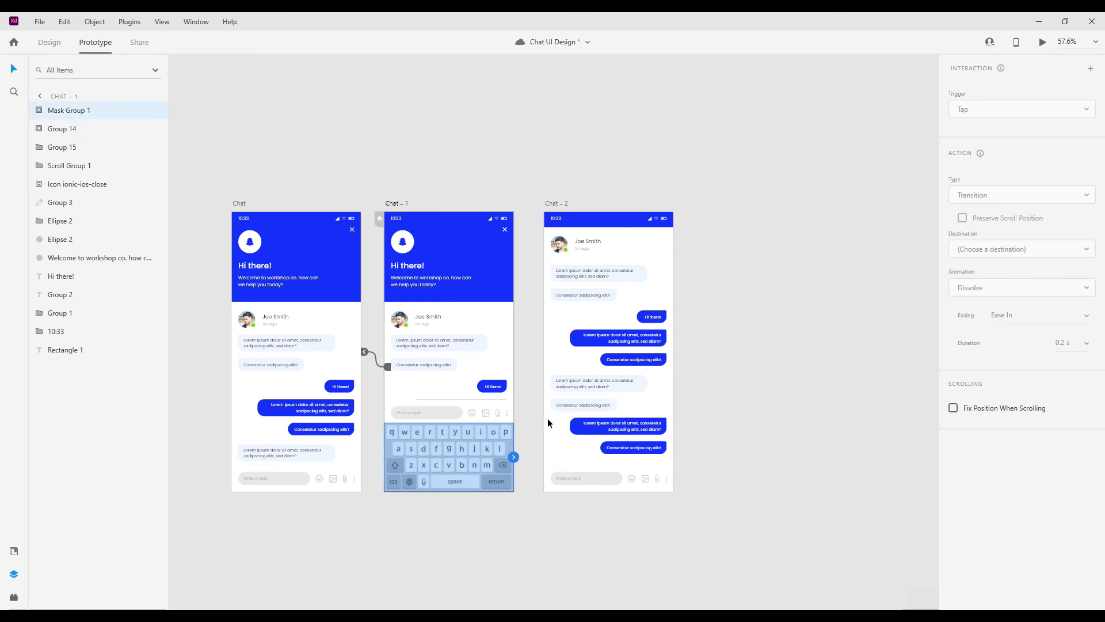
left_click(593, 486)
left_click(239, 203)
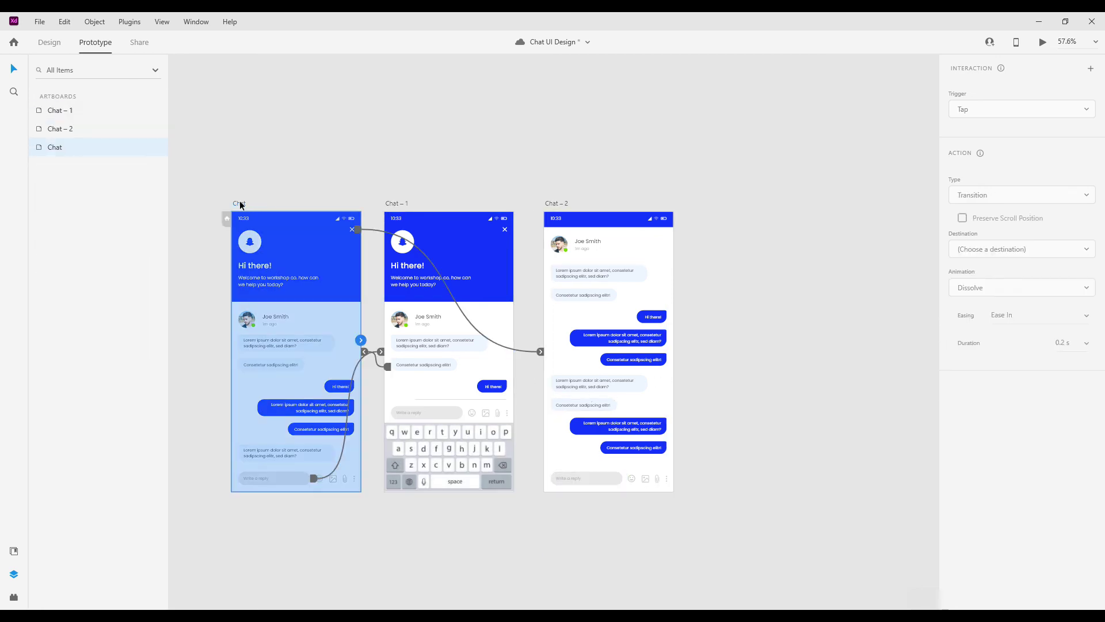
key("ctrl+Return")
Step: In full-screen preview, tap close, then the reply bar, then the messages to dismiss the keyboard
left_click(338, 80)
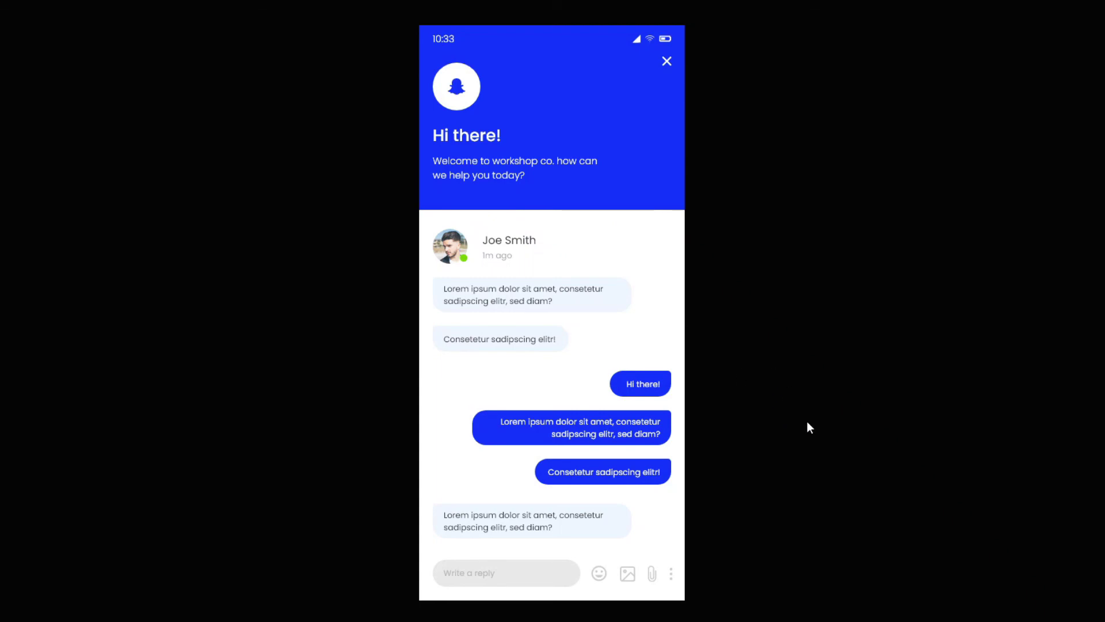
left_click(668, 63)
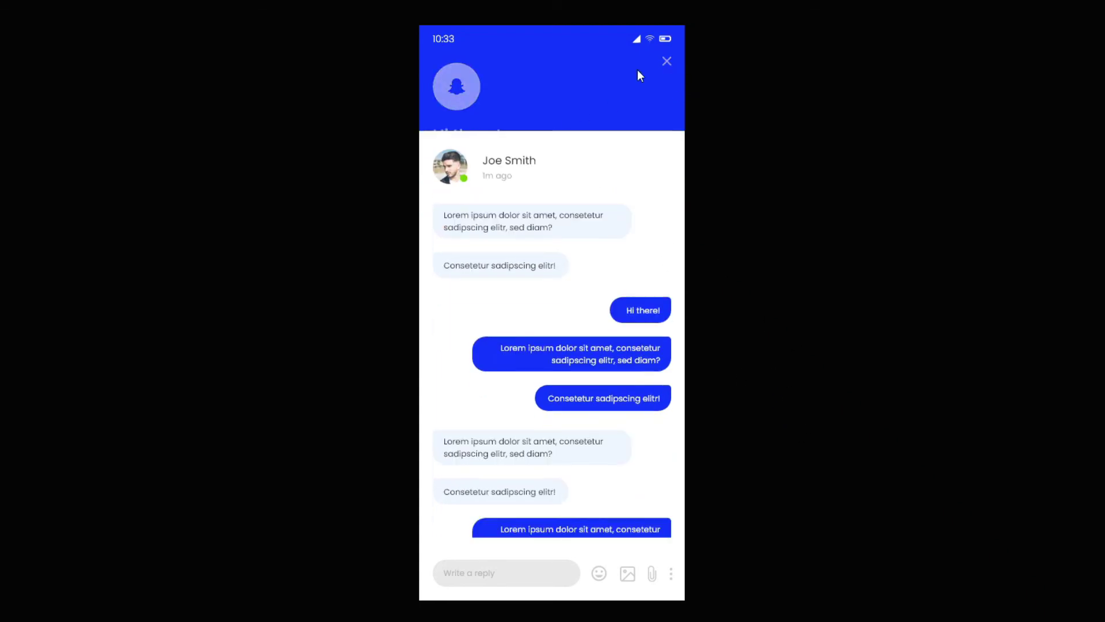
left_click(511, 583)
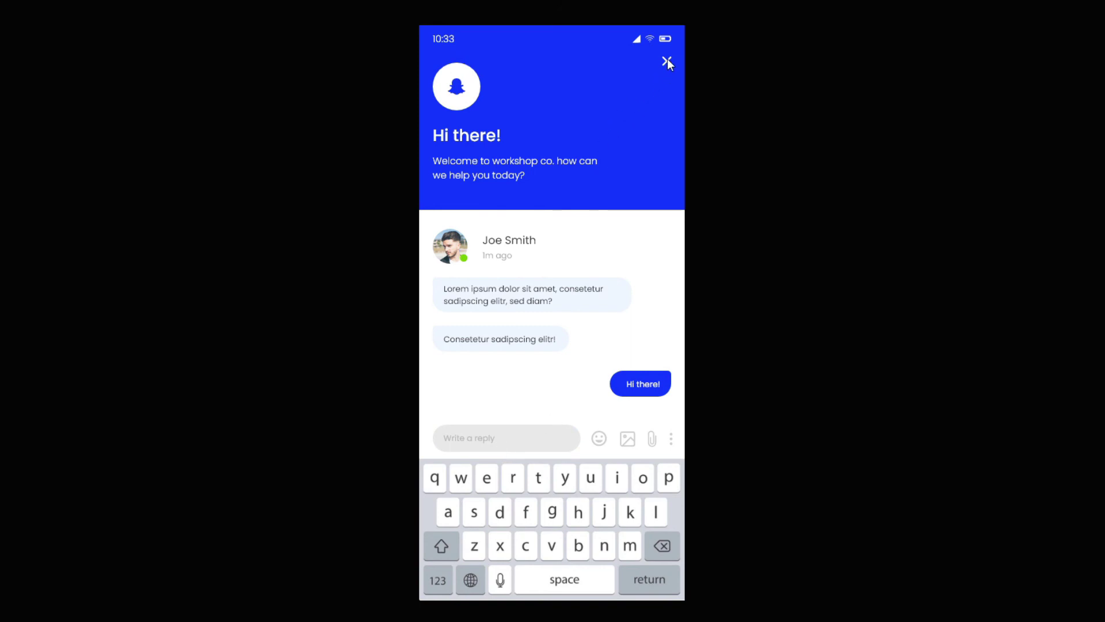
left_click(546, 321)
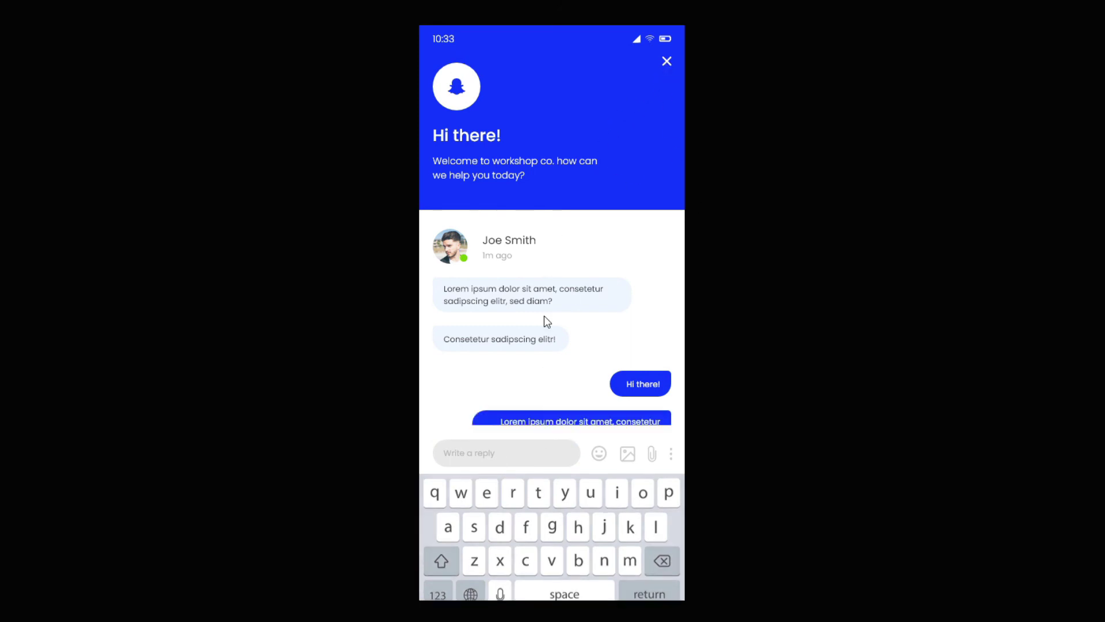